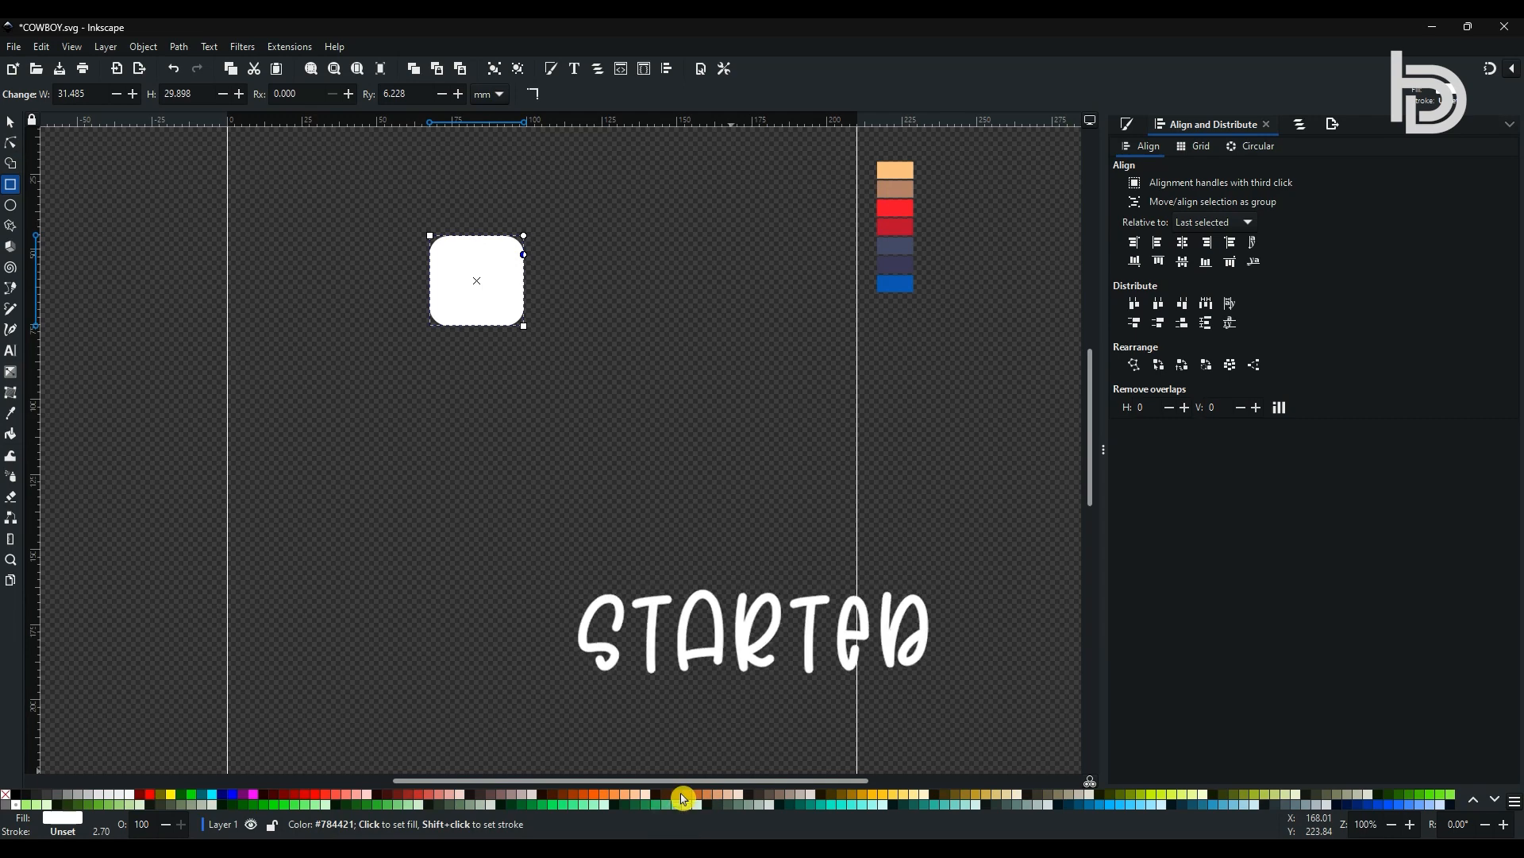
# Fill the rounded square with brown and draw a rectangle about 94 by 22 mm across its lower part
pyautogui.click(682, 797)
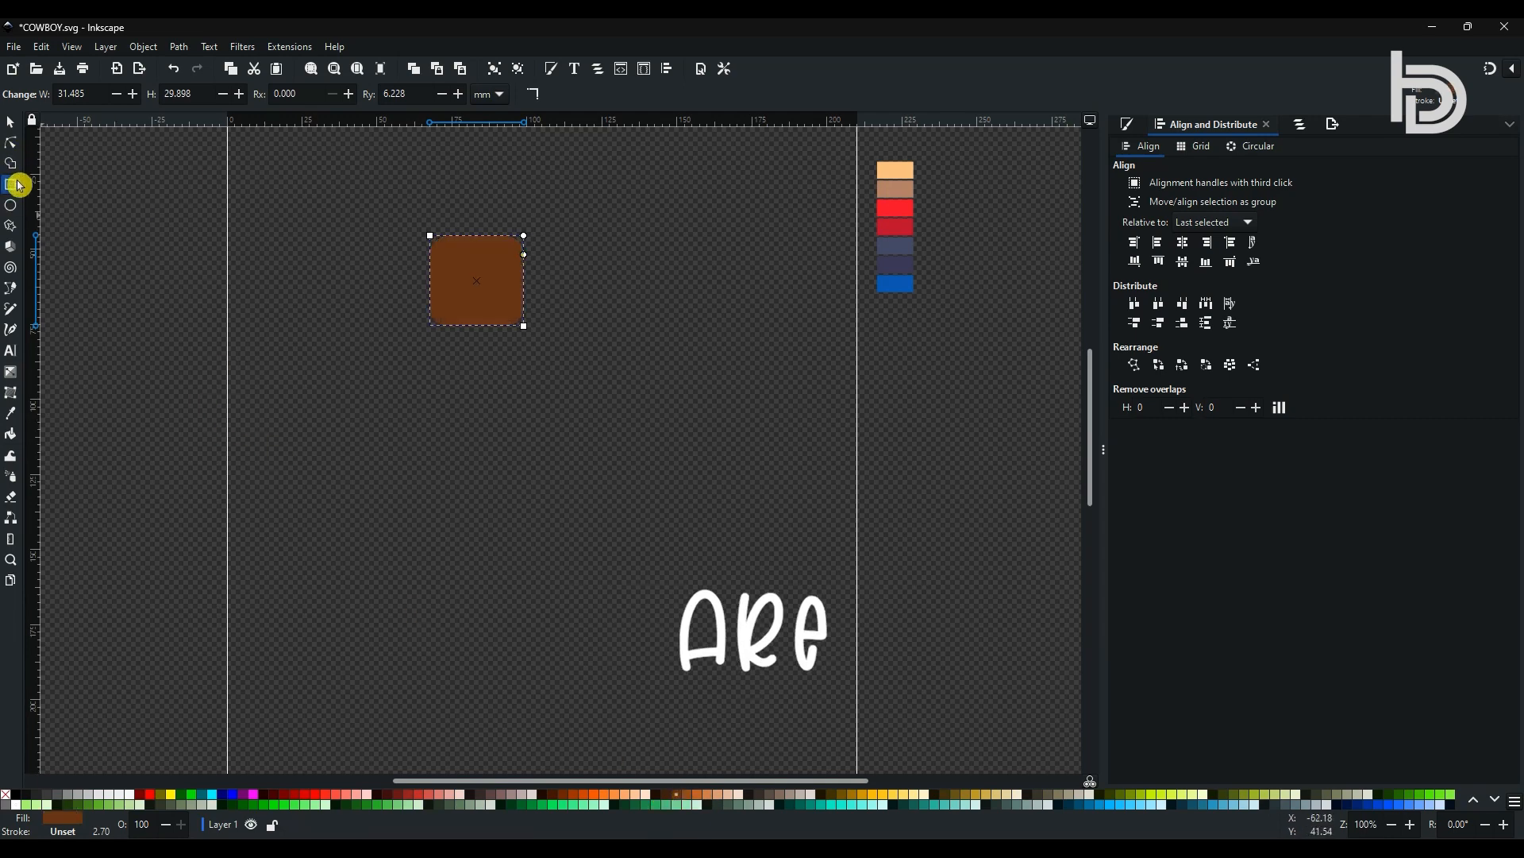
pyautogui.moveTo(350, 286); pyautogui.dragTo(633, 353)
pyautogui.click(10, 124)
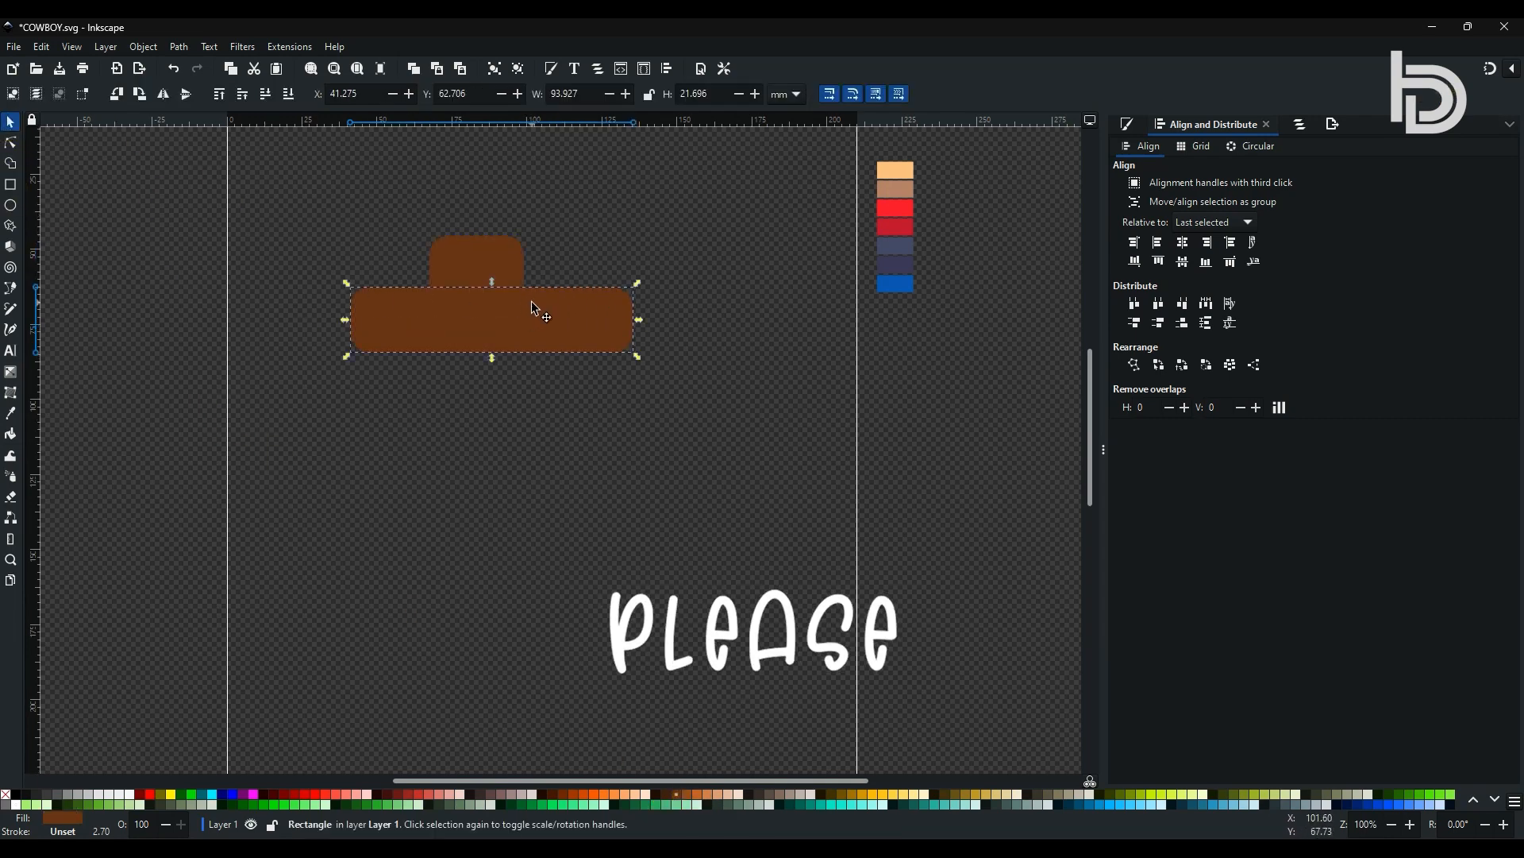
# Cut the wide rectangle out of the rounded square with Difference, leaving the hat crown
pyautogui.moveTo(279, 181); pyautogui.dragTo(719, 375)
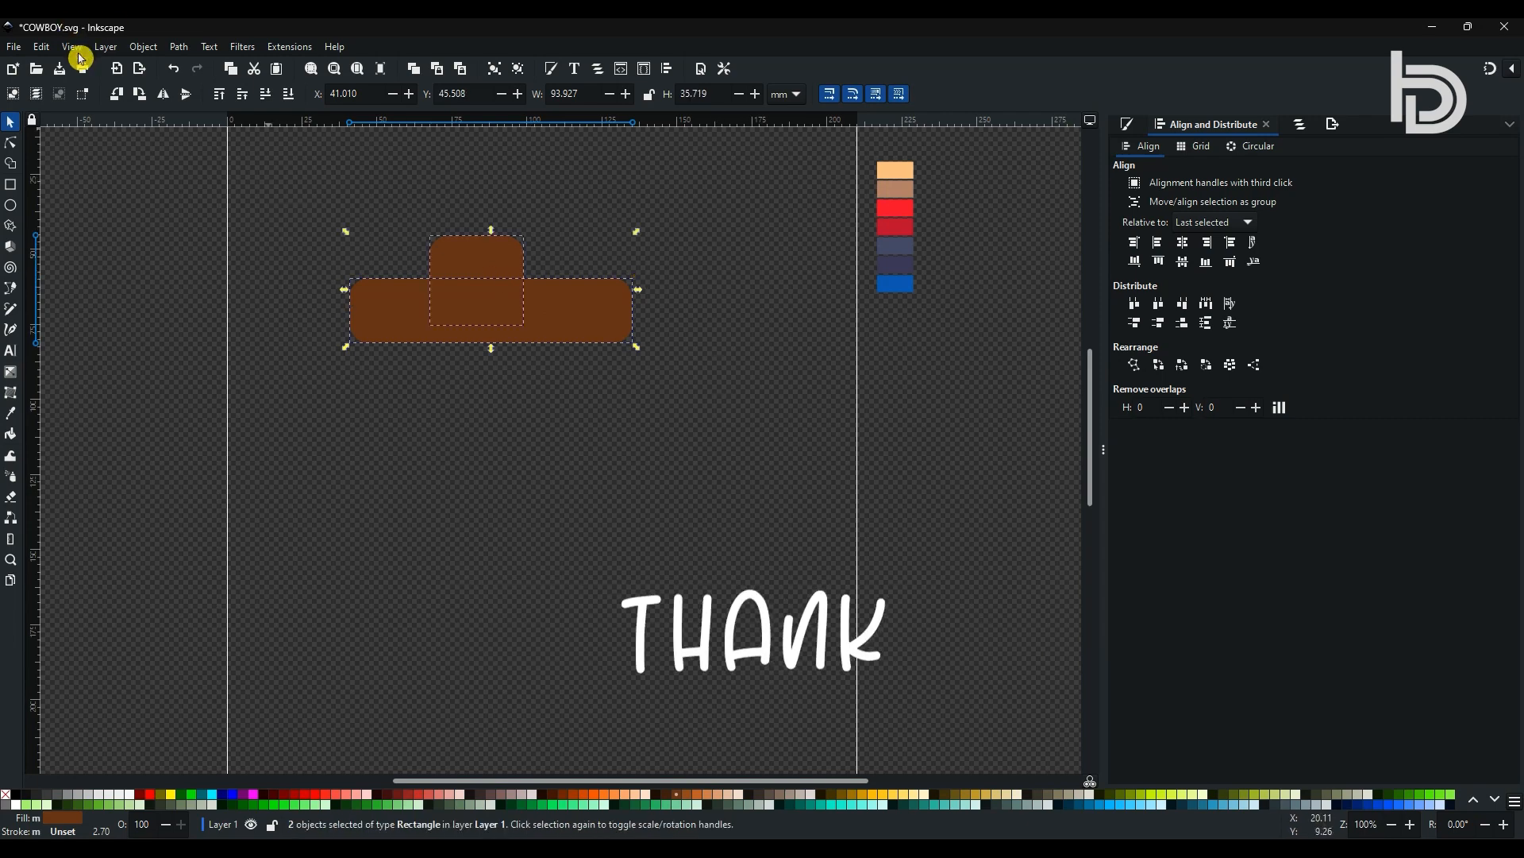
pyautogui.click(179, 46)
pyautogui.click(206, 148)
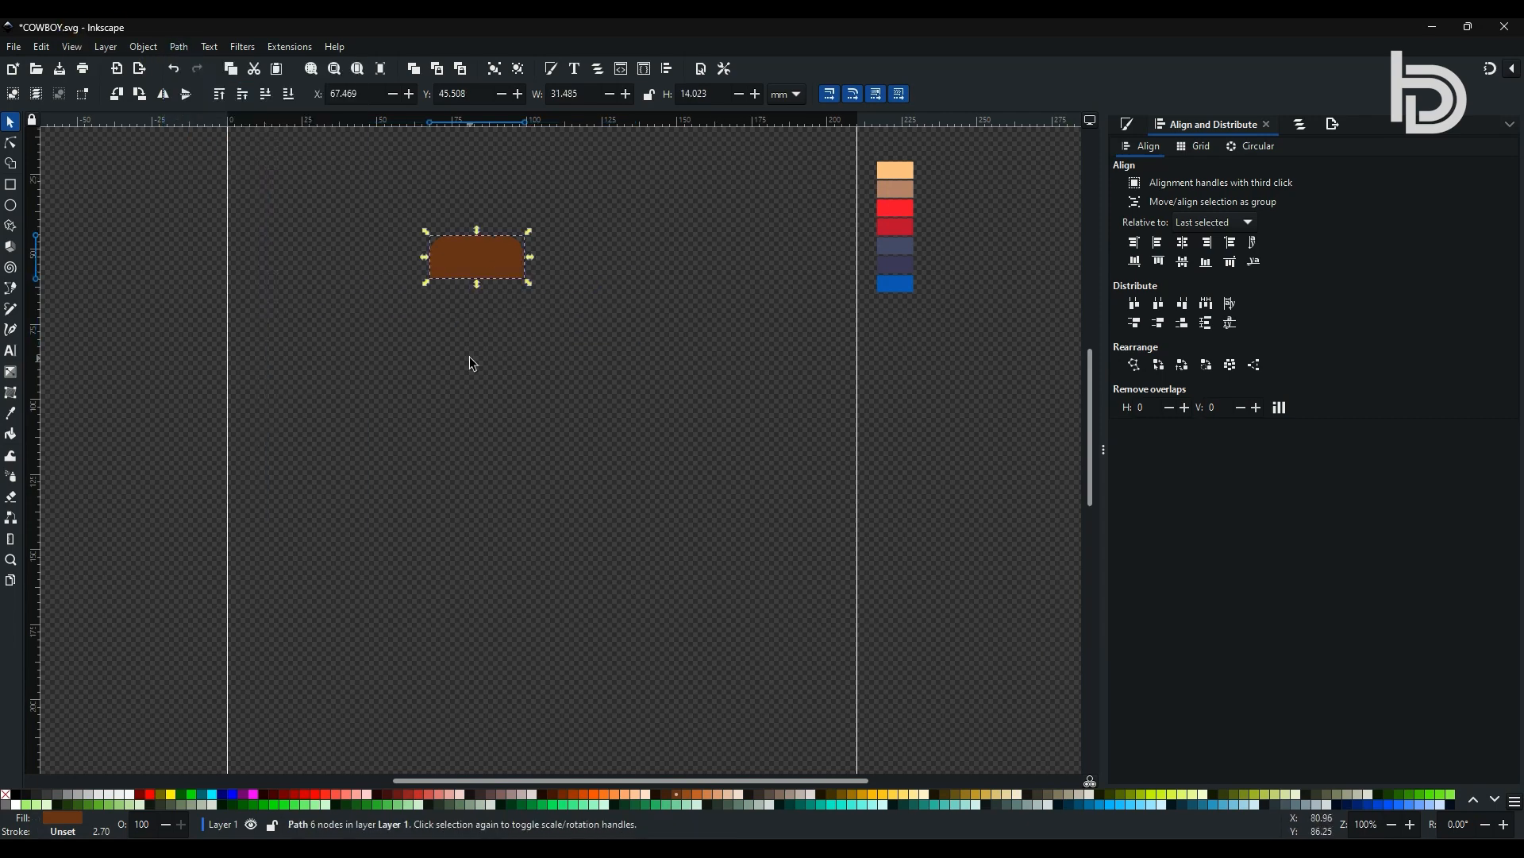
pyautogui.click(469, 355)
# Draw a dark brown brim rectangle about 51 by 4.5 mm along the crown's lower edge and centre both horizontally
pyautogui.click(10, 184)
pyautogui.moveTo(395, 272); pyautogui.dragTo(547, 287)
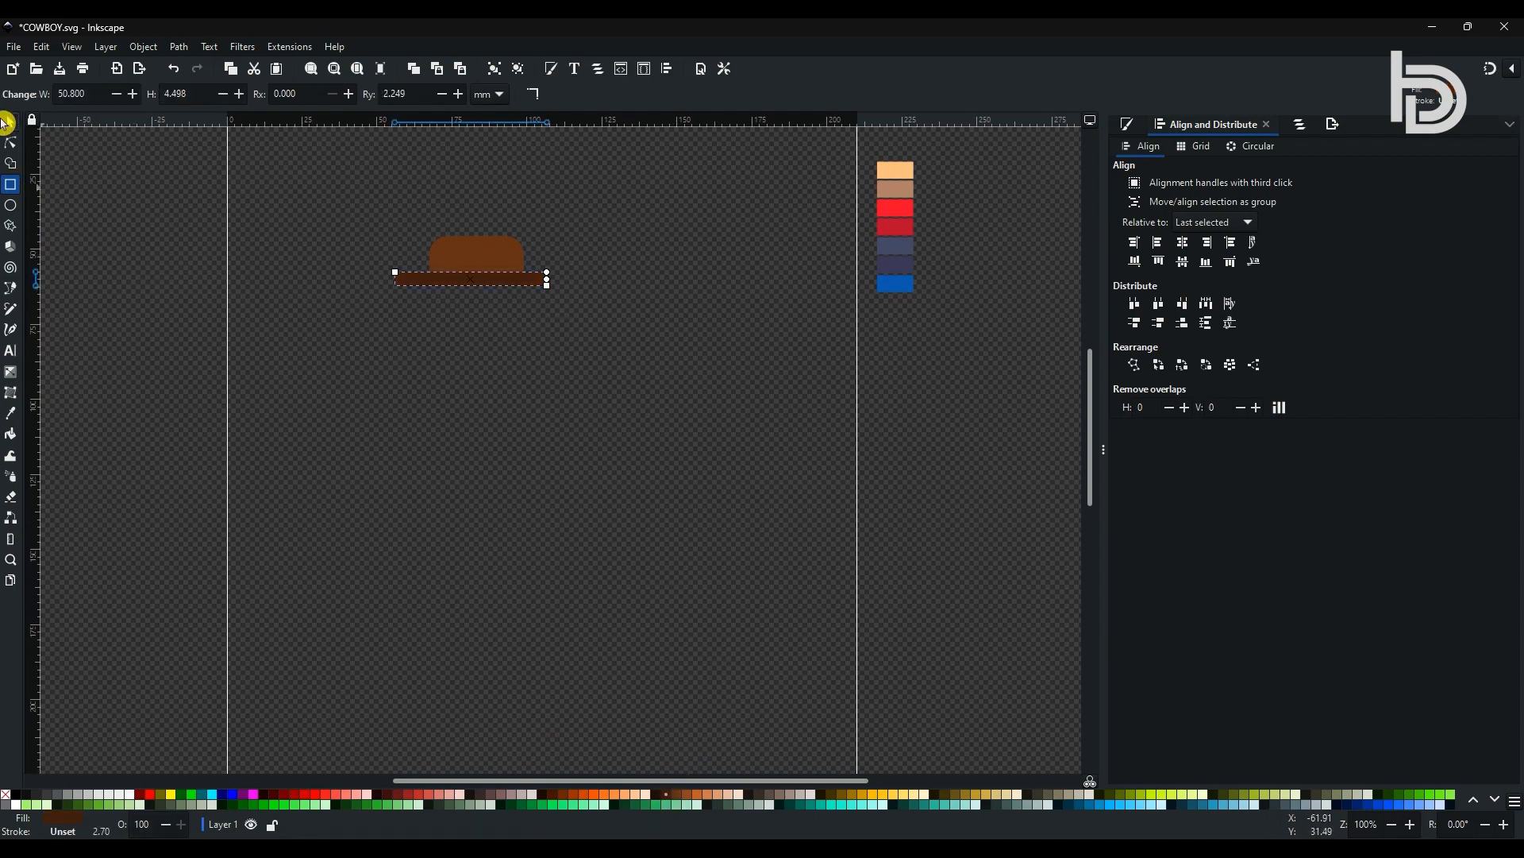
pyautogui.click(6, 123)
pyautogui.moveTo(334, 187); pyautogui.dragTo(645, 373)
pyautogui.click(1185, 247)
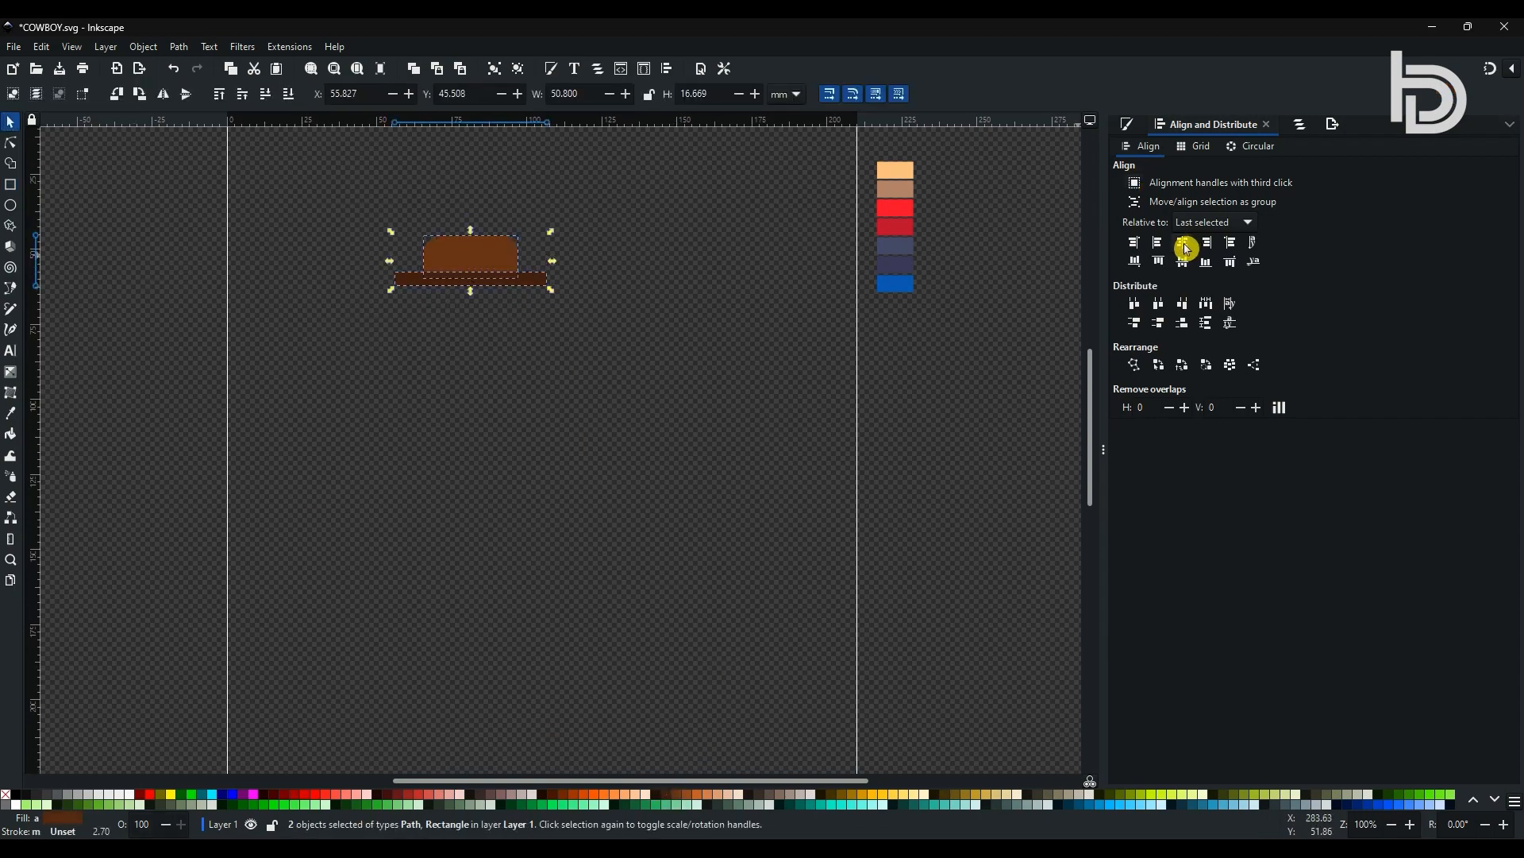
# Make the hat brim slightly thinner and move the whole hat toward the page's horizontal centre
pyautogui.click(503, 279)
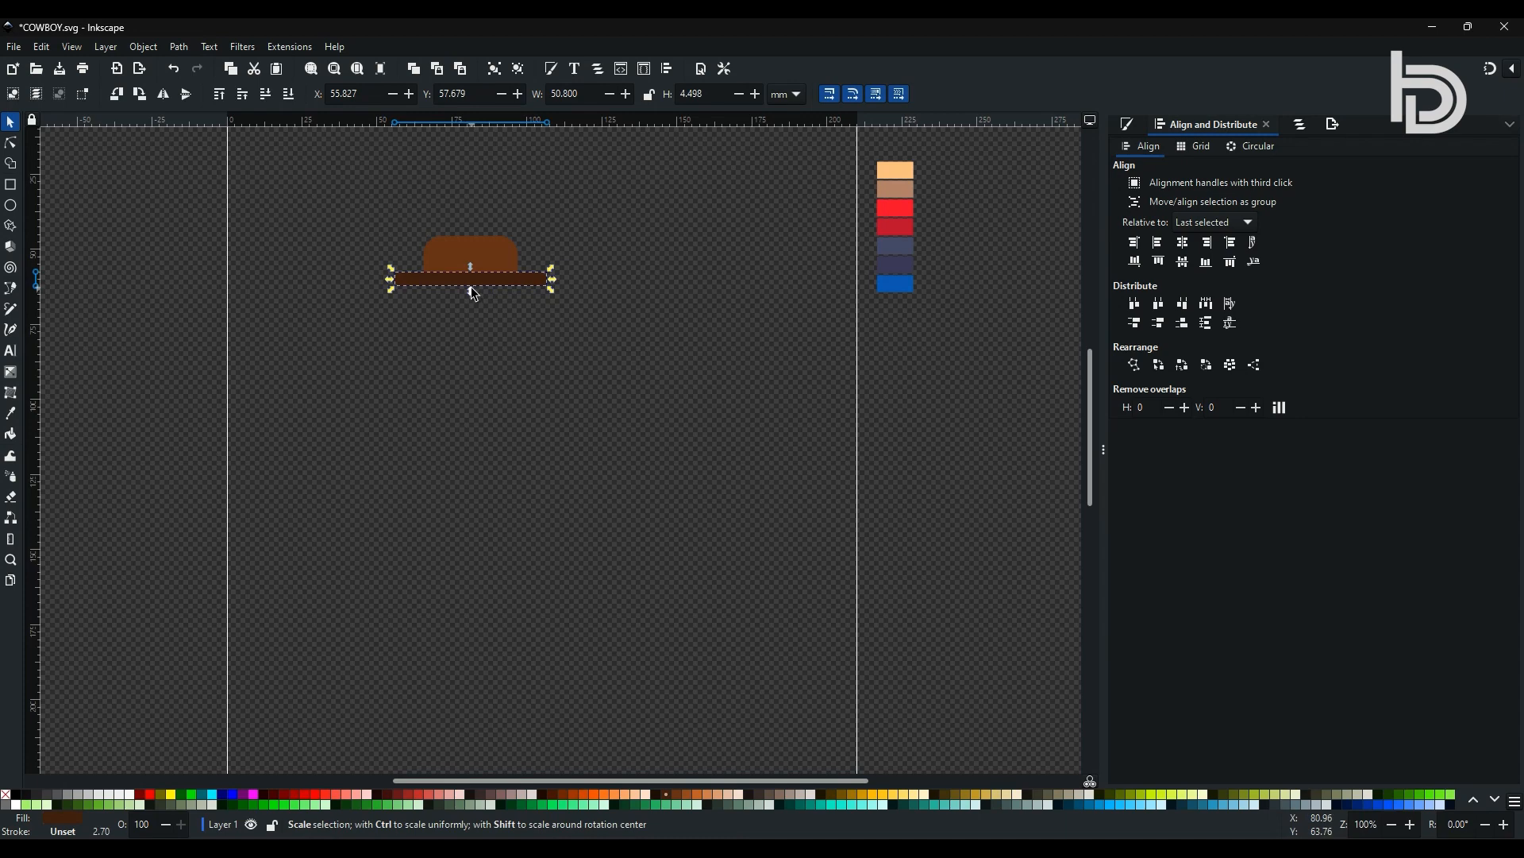
pyautogui.moveTo(471, 291); pyautogui.dragTo(473, 288)
pyautogui.click(371, 225)
pyautogui.moveTo(370, 218); pyautogui.dragTo(638, 350)
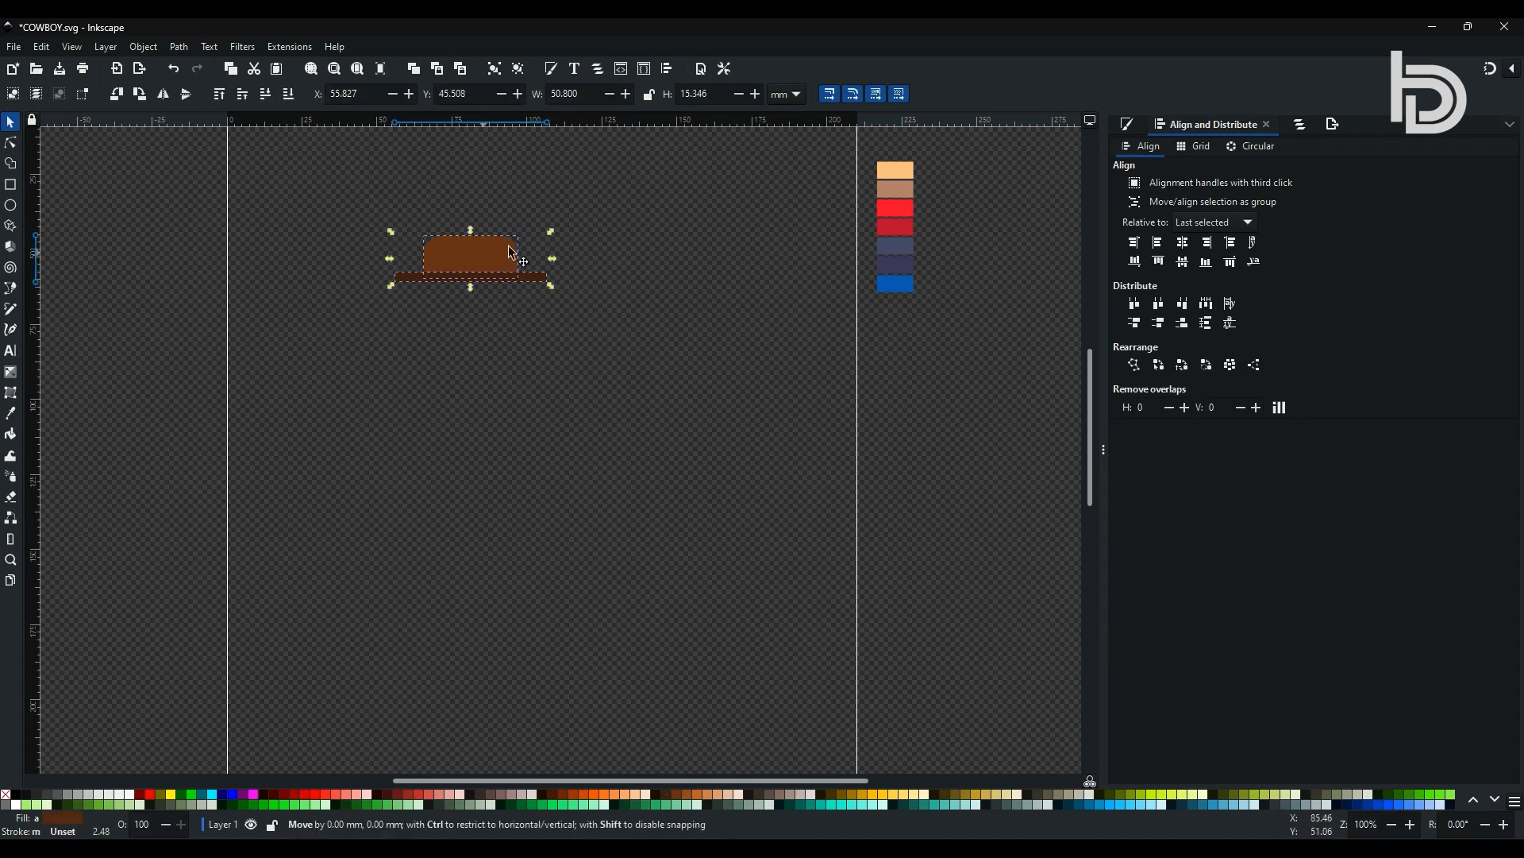
pyautogui.moveTo(484, 250); pyautogui.dragTo(591, 337)
# Draw a face rectangle about 31 by 21 mm behind the hat and fill it with the light skin swatch colour
pyautogui.click(10, 185)
pyautogui.click(11, 123)
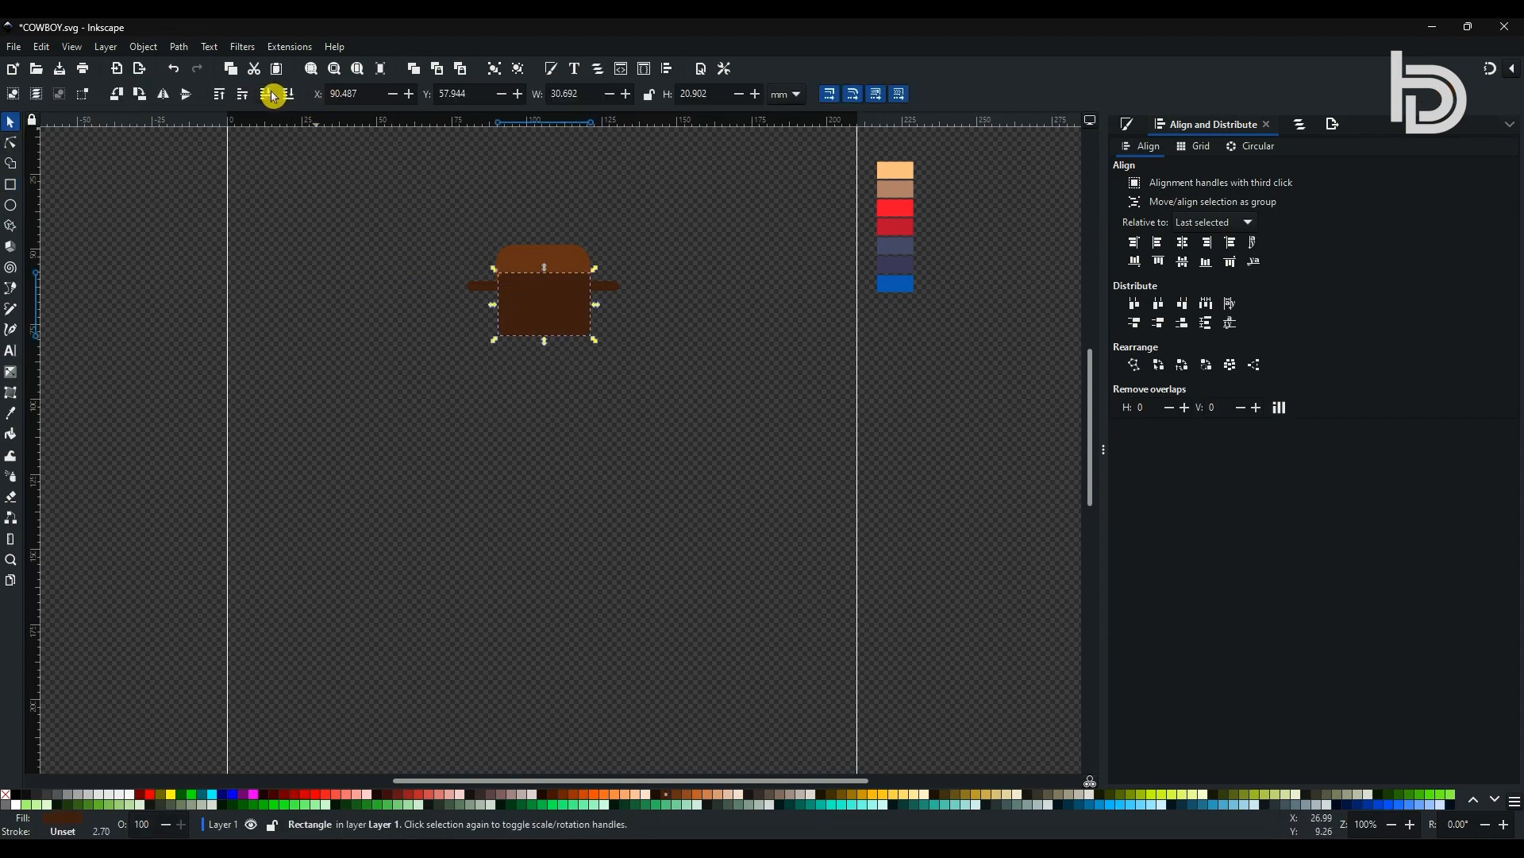
pyautogui.click(11, 415)
pyautogui.click(895, 169)
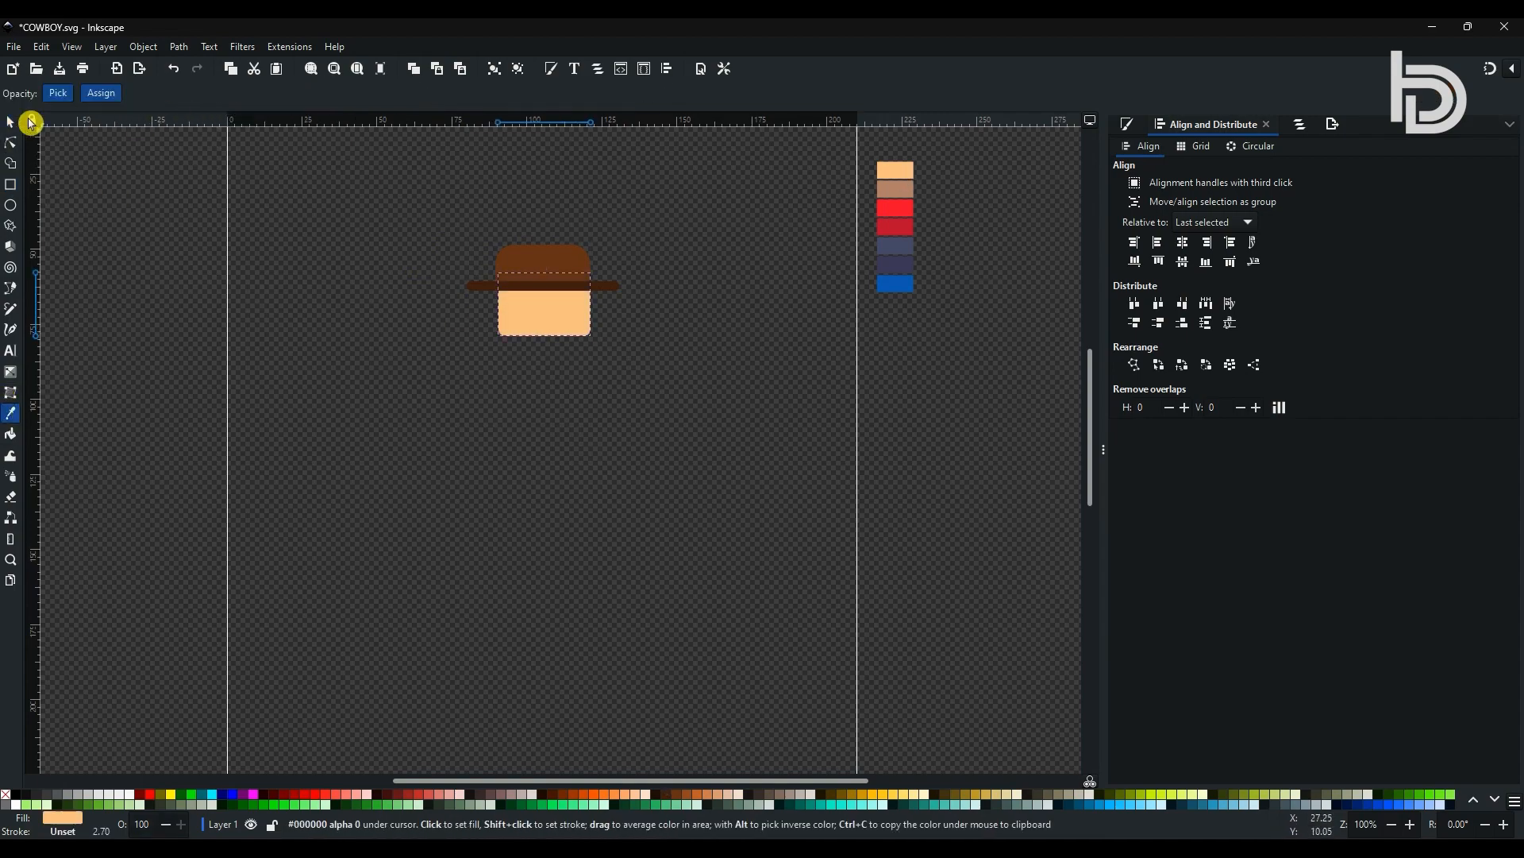
# Centre the face, brim and crown horizontally with each other
pyautogui.click(11, 123)
pyautogui.moveTo(445, 198); pyautogui.dragTo(667, 393)
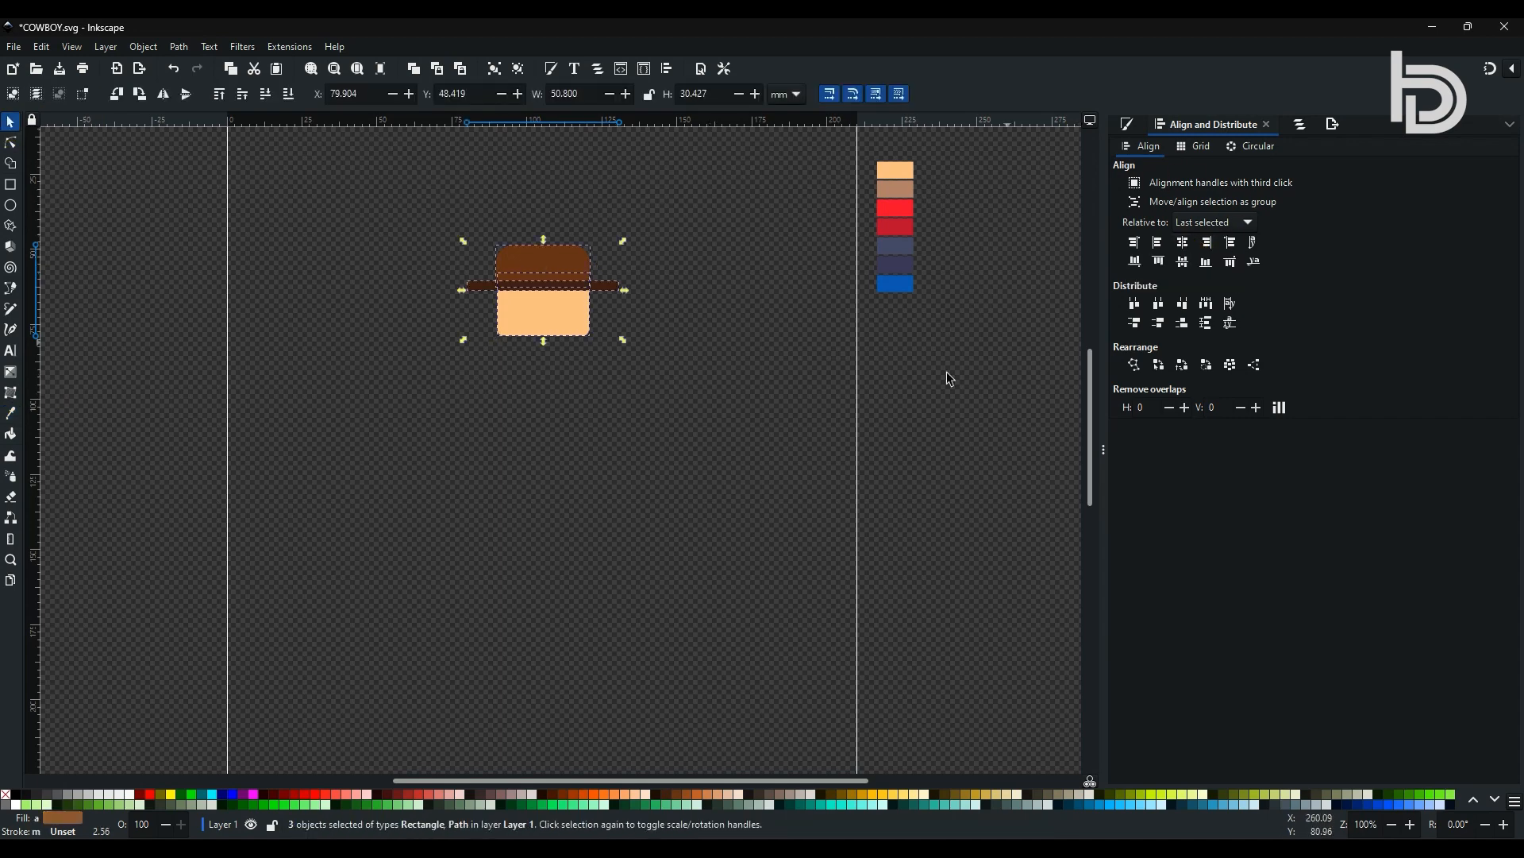
pyautogui.click(761, 433)
# Draw a skin-coloured ear circle about 9.3 mm in diameter to the left of the head
pyautogui.click(11, 205)
pyautogui.moveTo(369, 328); pyautogui.dragTo(397, 357)
pyautogui.press('s')
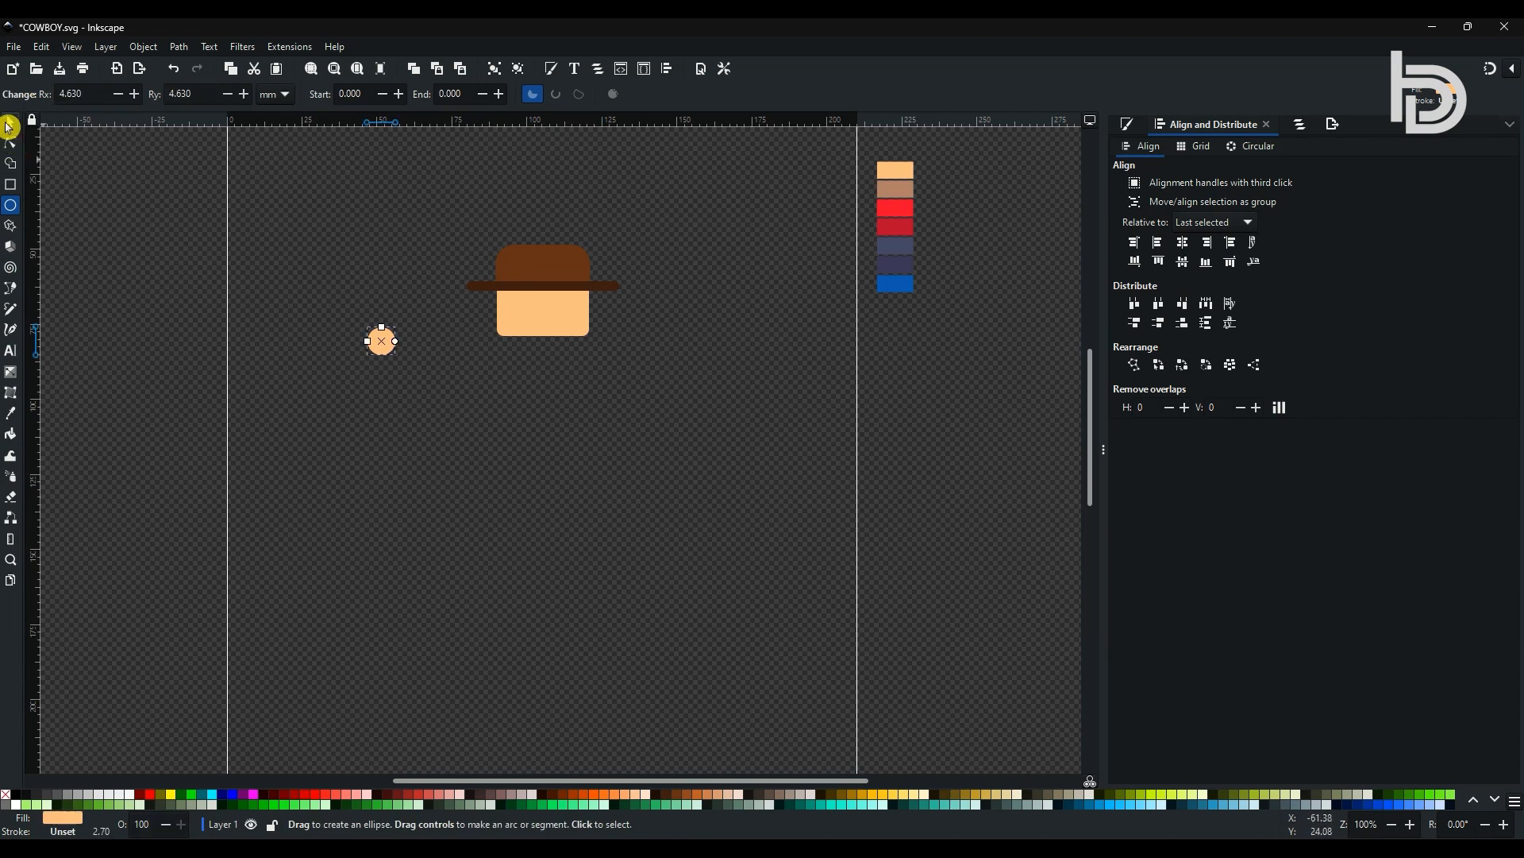
# Duplicate the ear circle, shrink the copy to about 6.6 mm and fill it with the darker skin swatch colour
pyautogui.click(44, 46)
pyautogui.click(180, 231)
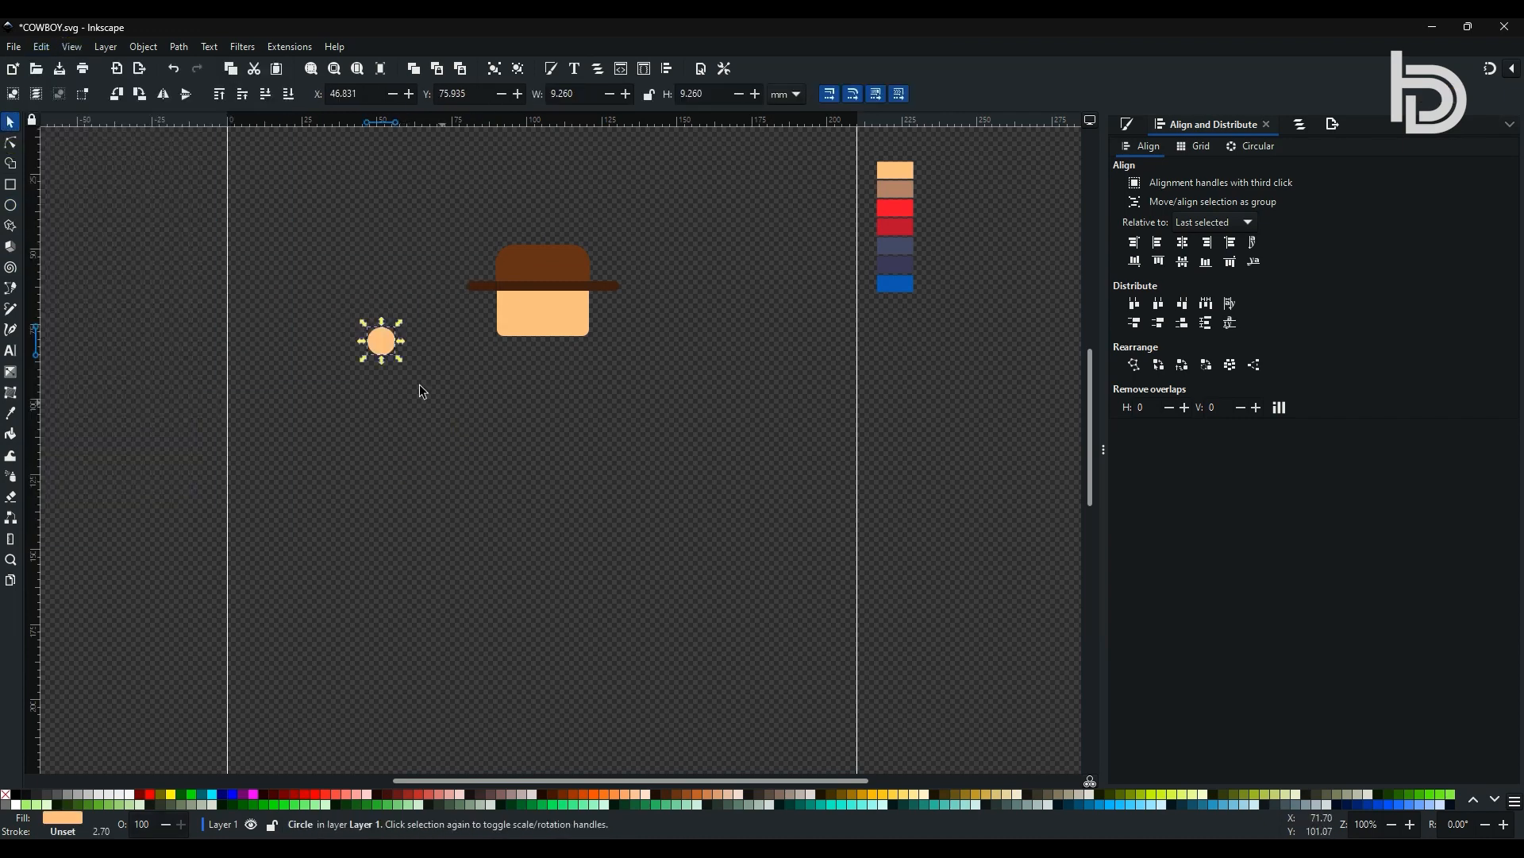
pyautogui.moveTo(400, 321); pyautogui.dragTo(396, 326)
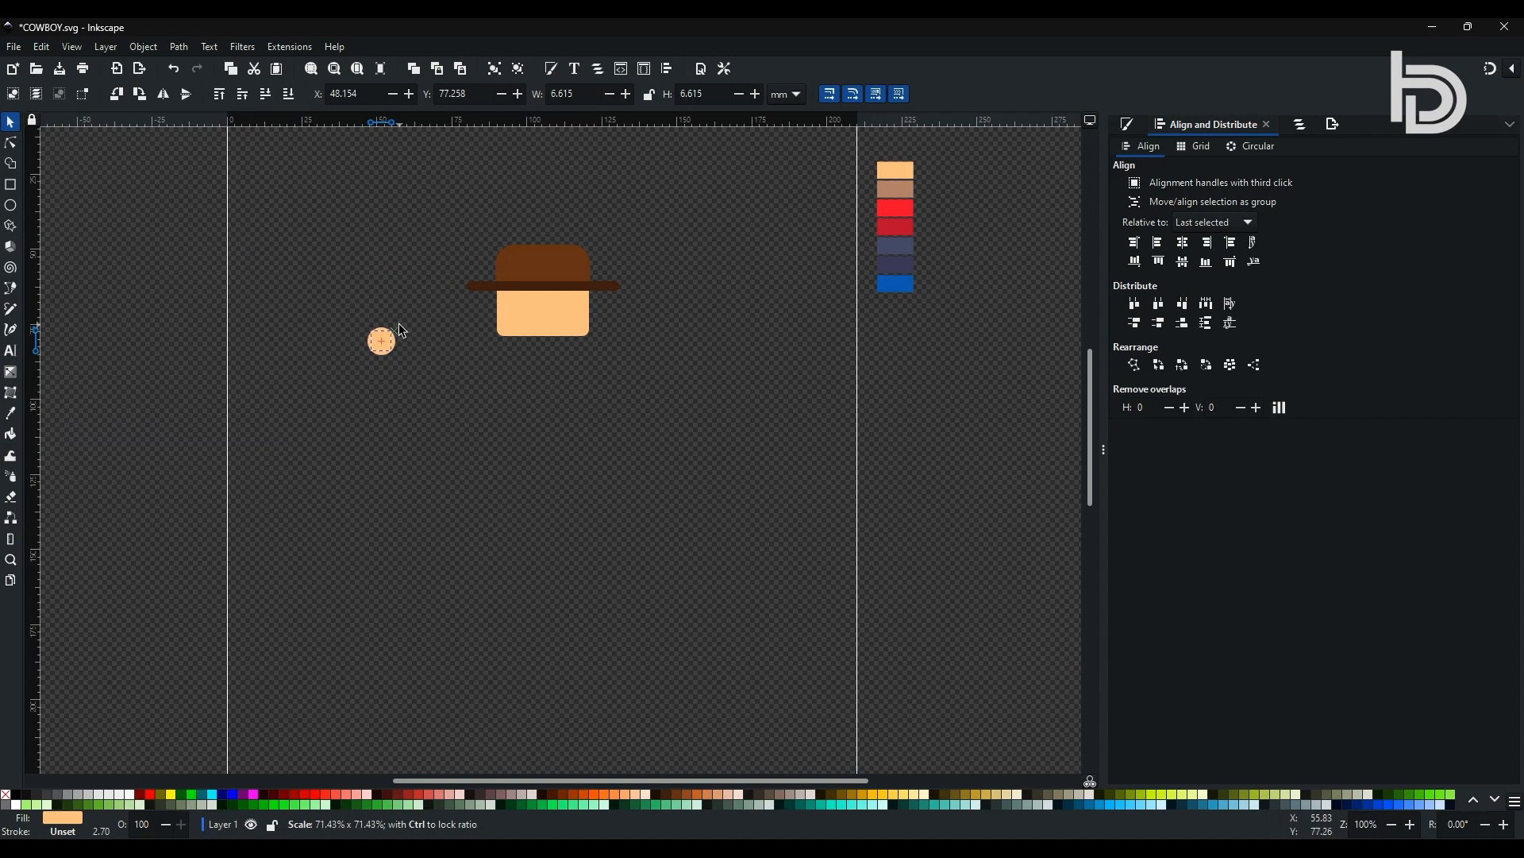
pyautogui.click(7, 415)
pyautogui.click(898, 190)
# Group the two ear circles and place the ear on the face's left edge at about 7.7 mm in size
pyautogui.click(7, 121)
pyautogui.moveTo(301, 286); pyautogui.dragTo(487, 467)
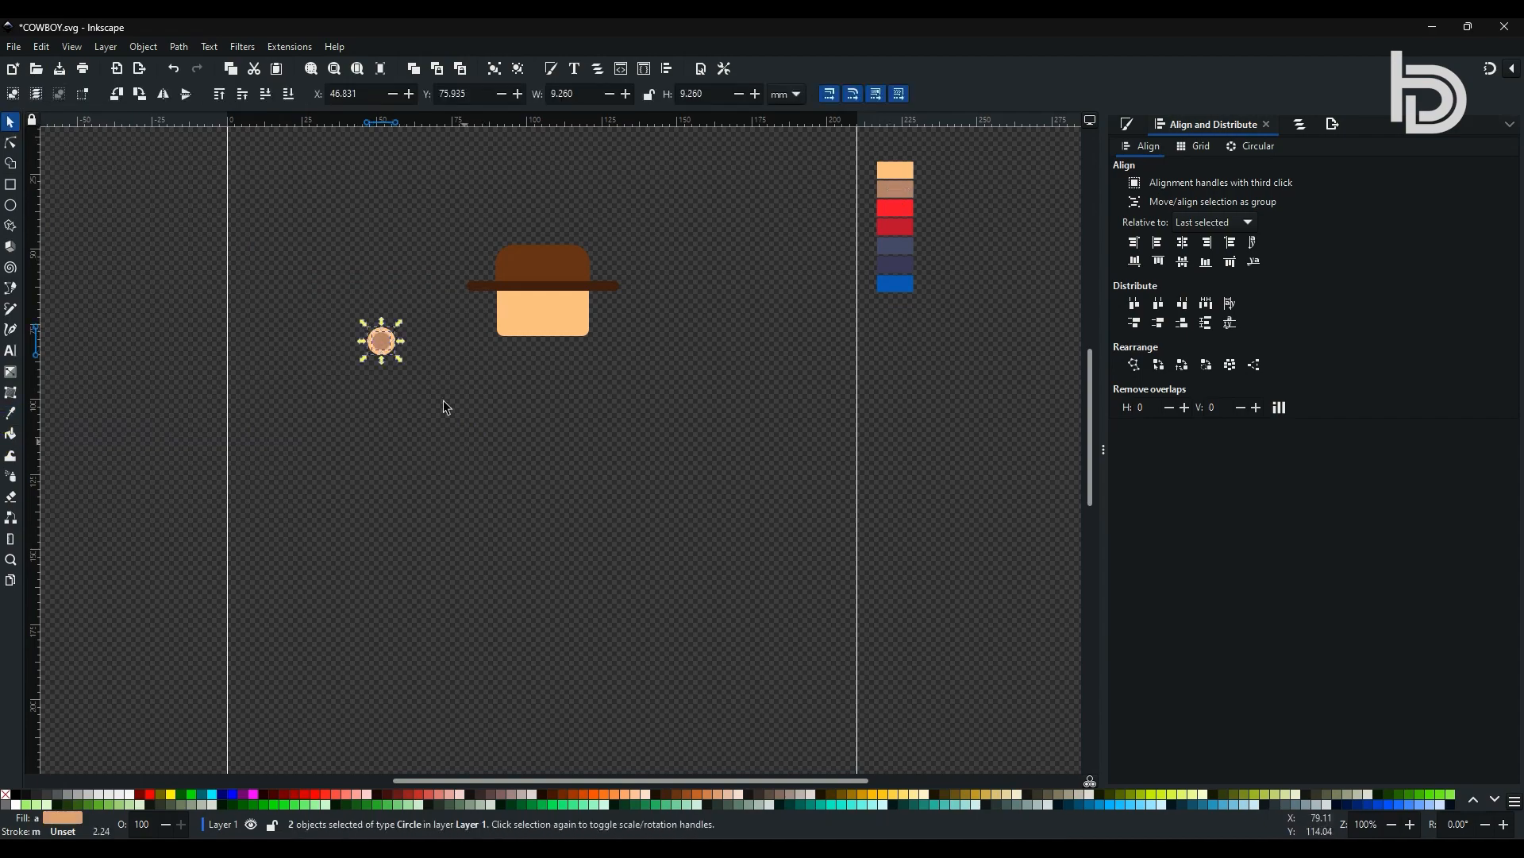
pyautogui.click(139, 52)
pyautogui.click(177, 215)
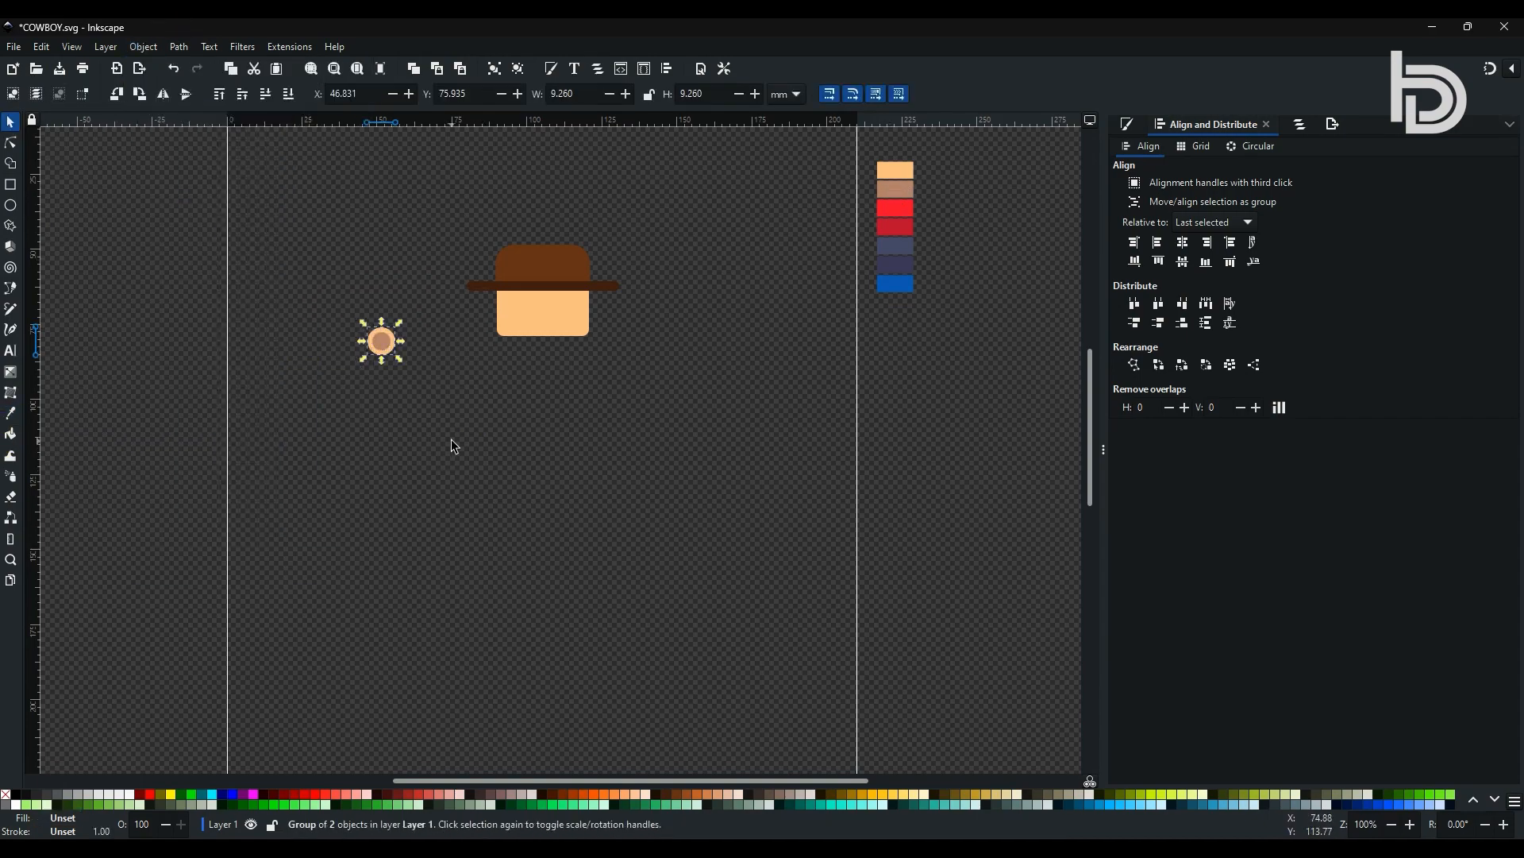
pyautogui.moveTo(384, 339); pyautogui.dragTo(523, 322)
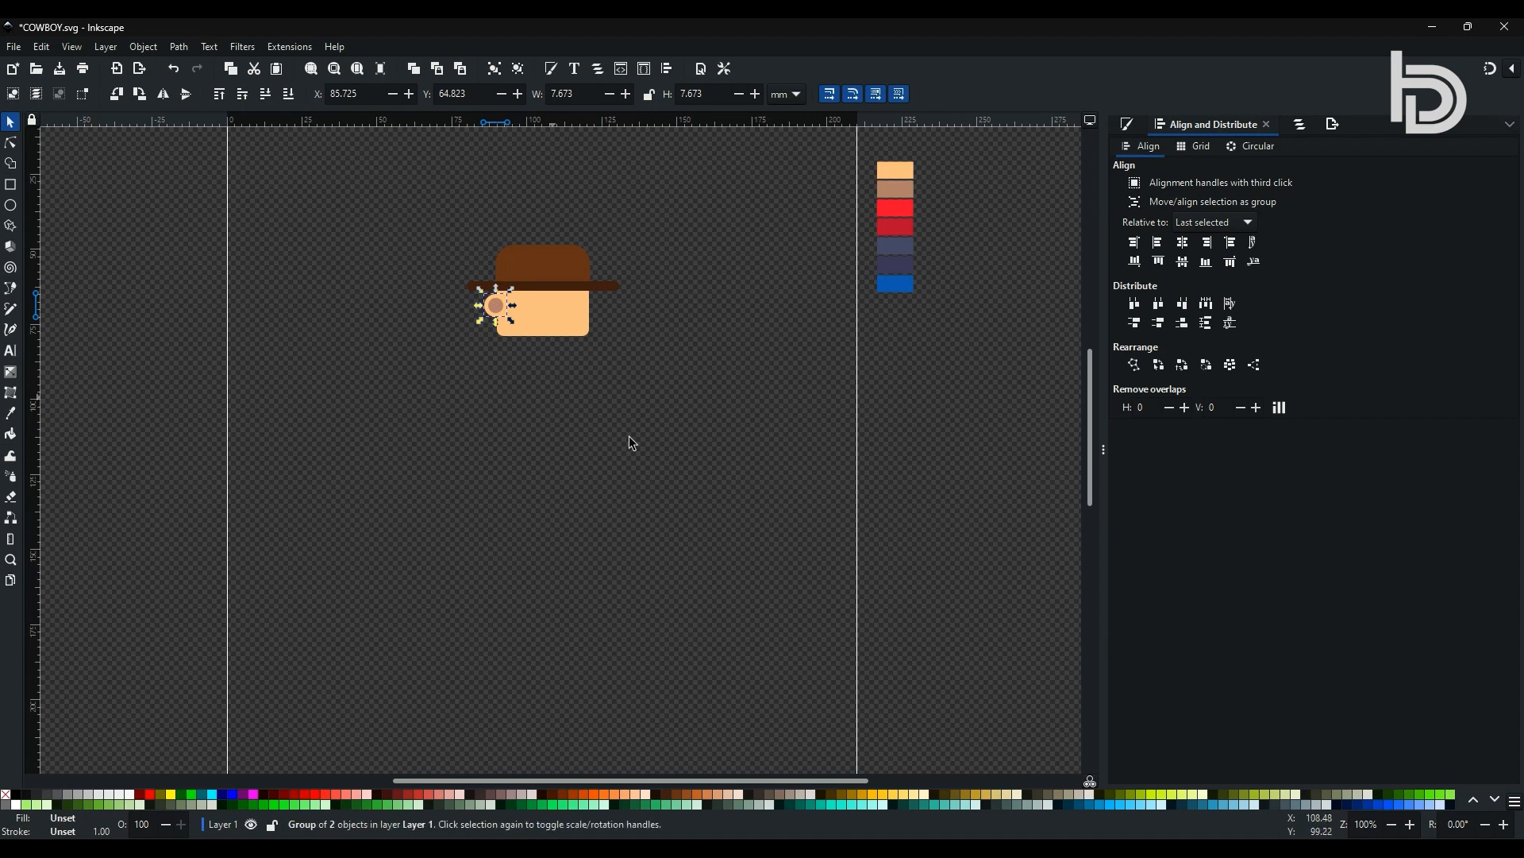
# Duplicate the ear and move the copy horizontally to the face's right edge
pyautogui.click(76, 50)
pyautogui.moveTo(43, 48)
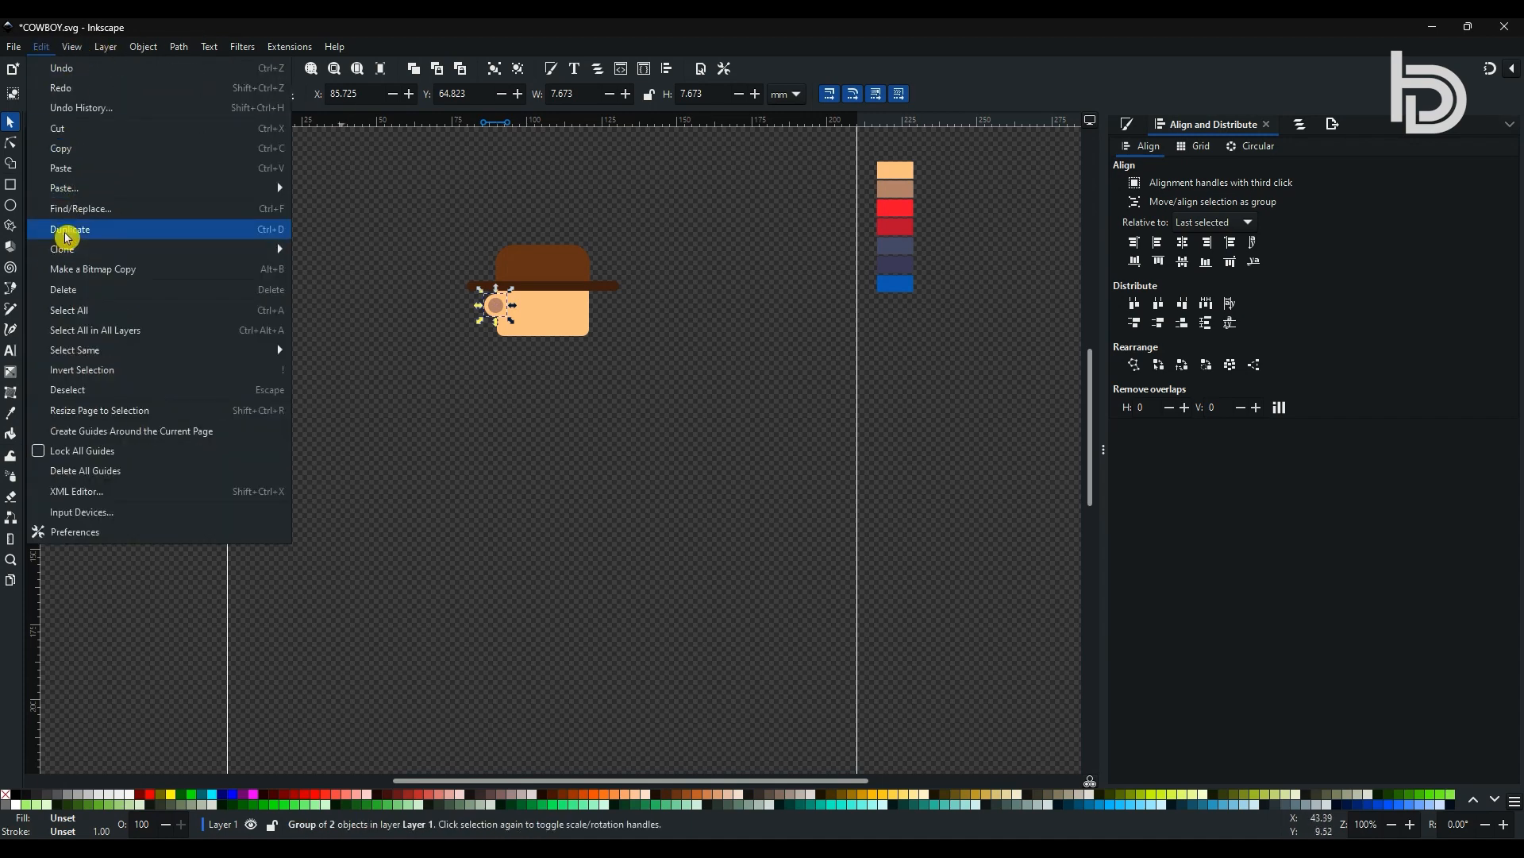
pyautogui.click(66, 232)
pyautogui.press('Right')
pyautogui.press('Right')
pyautogui.press('Right')
pyautogui.press('Right')
pyautogui.press('Right')
pyautogui.press('Right')
pyautogui.press('Right')
pyautogui.press('Right')
pyautogui.press('Right')
pyautogui.press('Right')
pyautogui.press('Right')
pyautogui.press('Right')
pyautogui.press('Right')
pyautogui.press('Right')
pyautogui.press('Right')
pyautogui.press('Right')
pyautogui.press('Right')
pyautogui.press('Right')
pyautogui.press('Right')
pyautogui.press('Right')
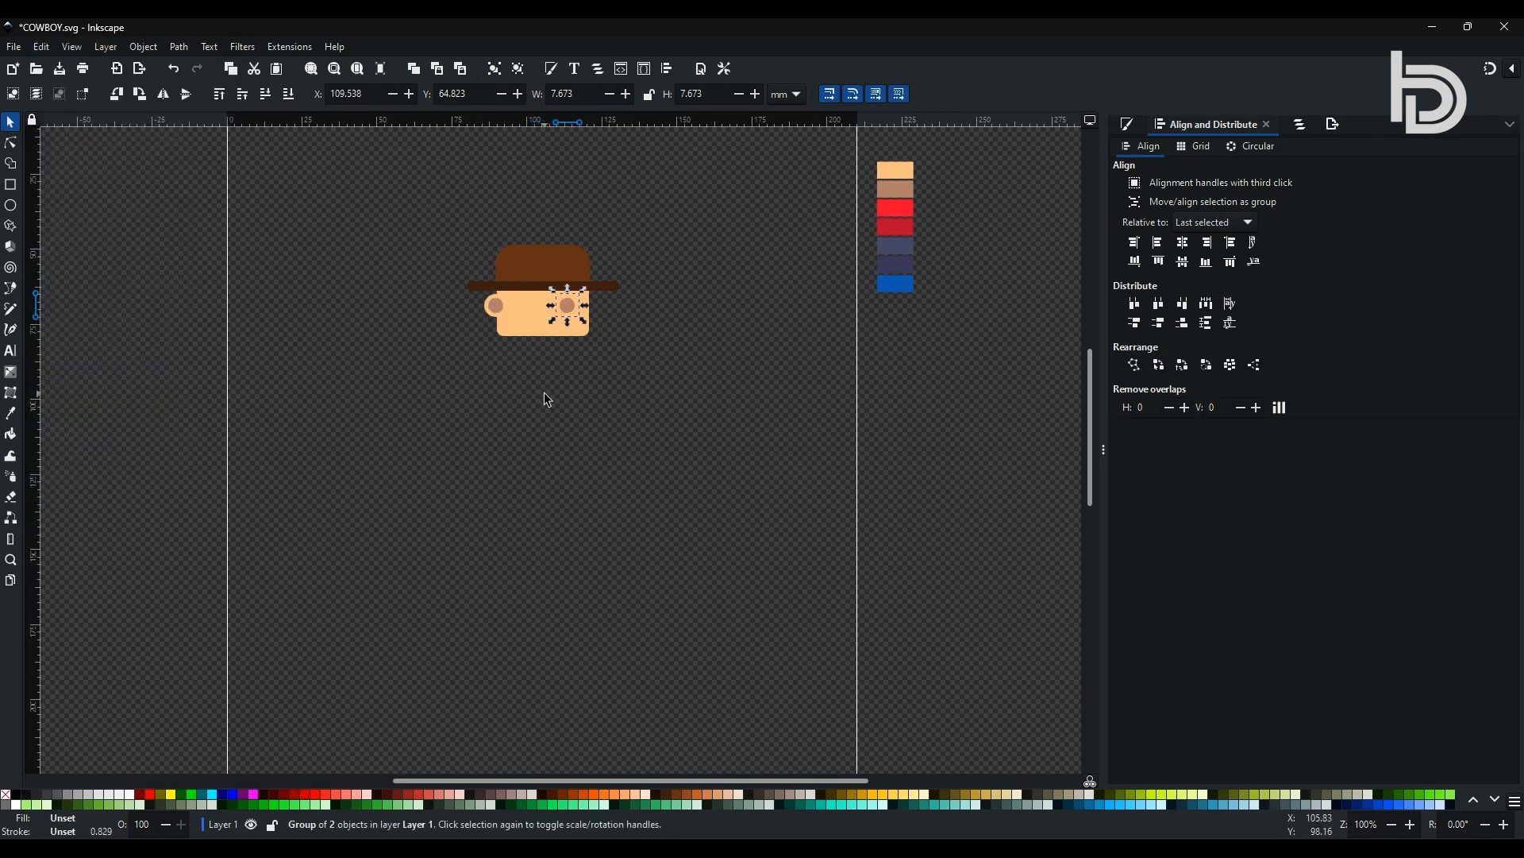
# Group the two ears and send them behind the face
pyautogui.keyDown('shift'); pyautogui.click(494, 303); pyautogui.keyUp('shift')
pyautogui.click(143, 46)
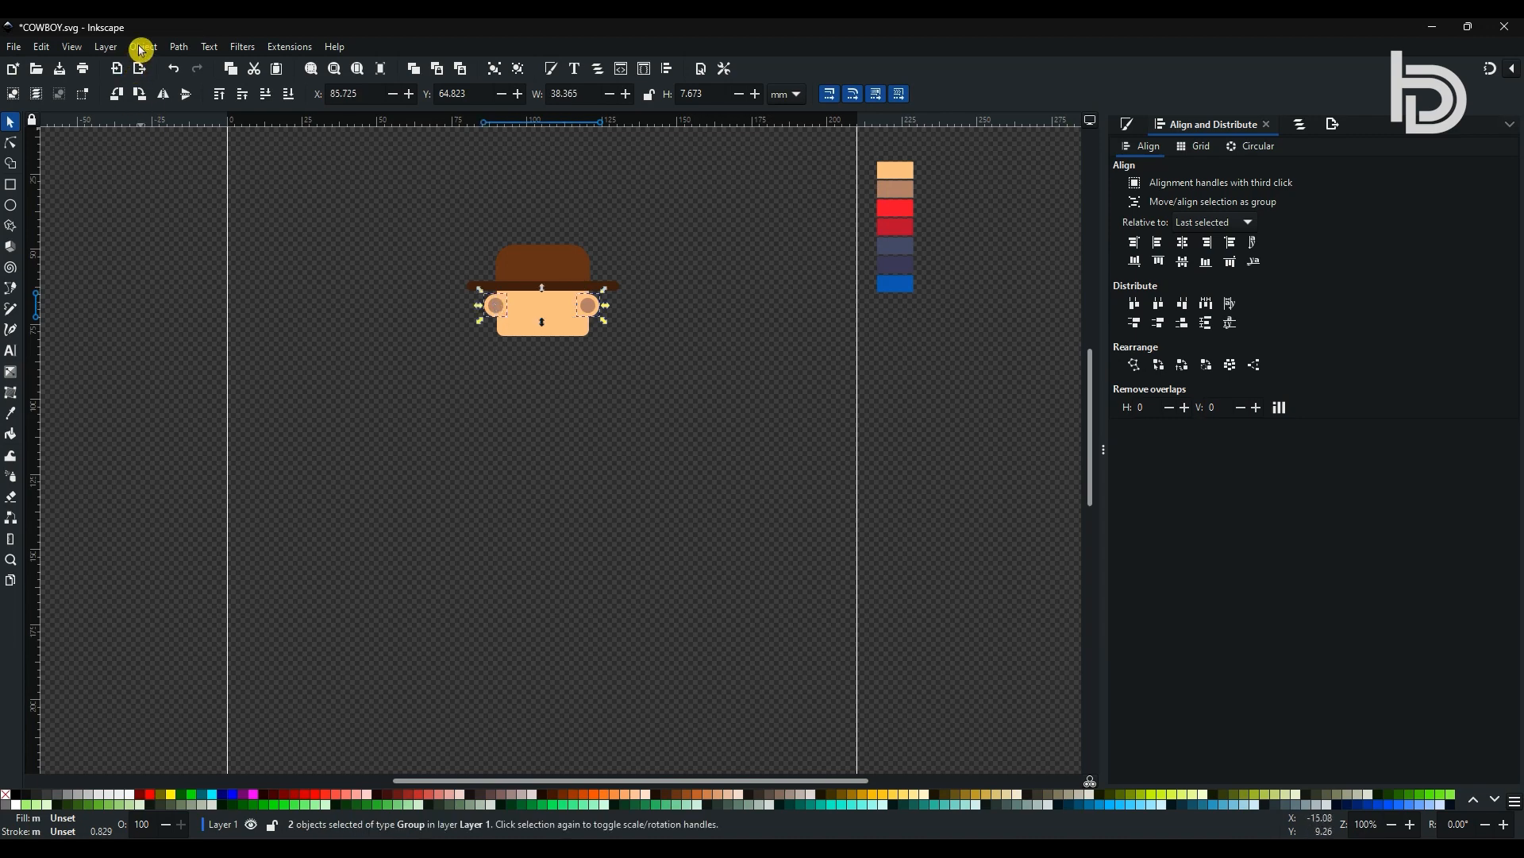
pyautogui.click(157, 187)
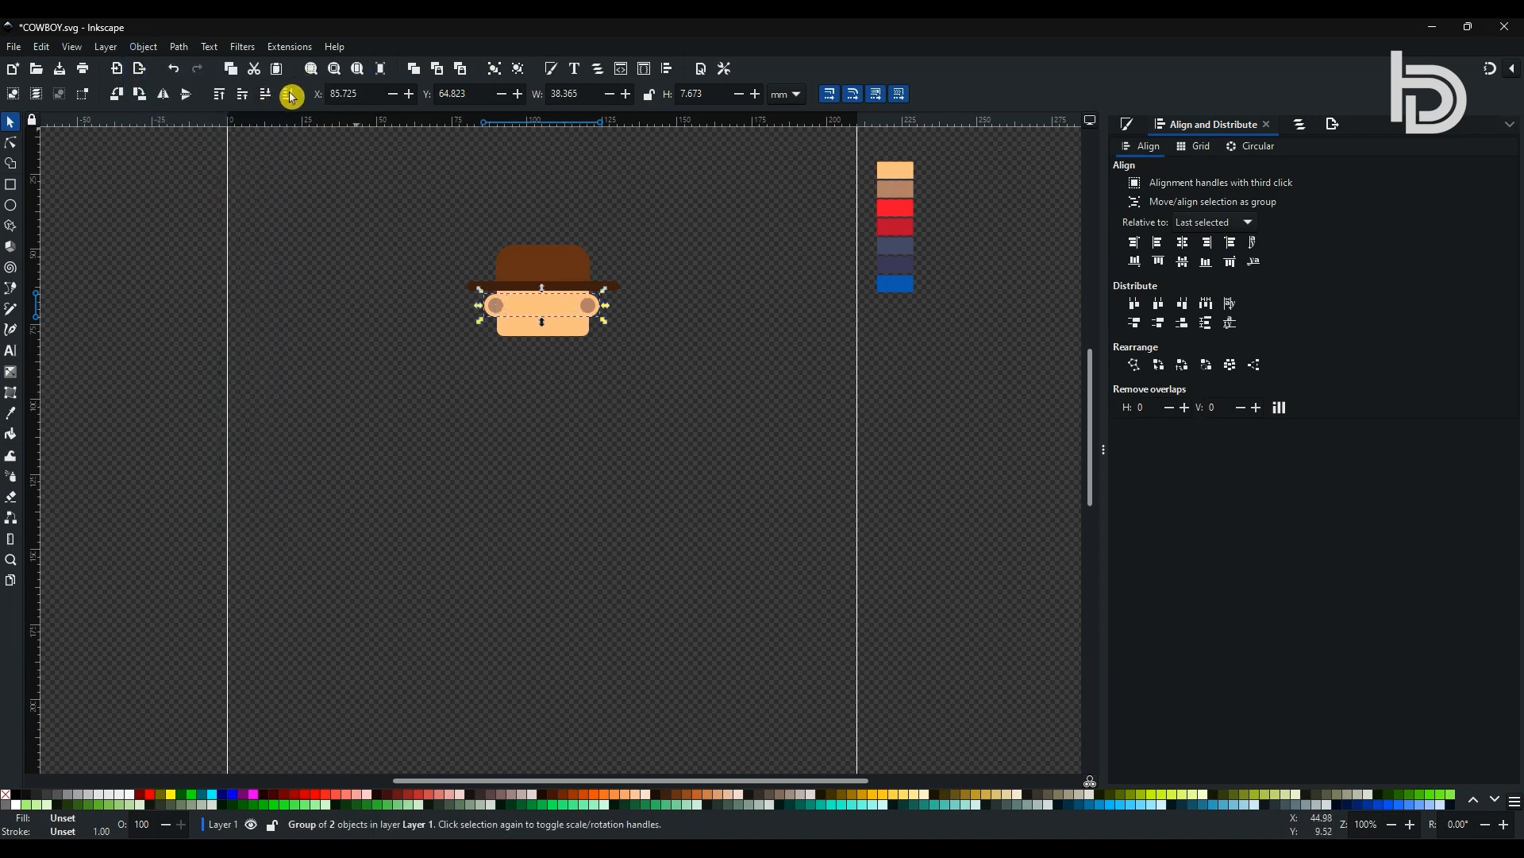
# Centre the ears, face and hat horizontally with each other
pyautogui.moveTo(414, 208); pyautogui.dragTo(714, 434)
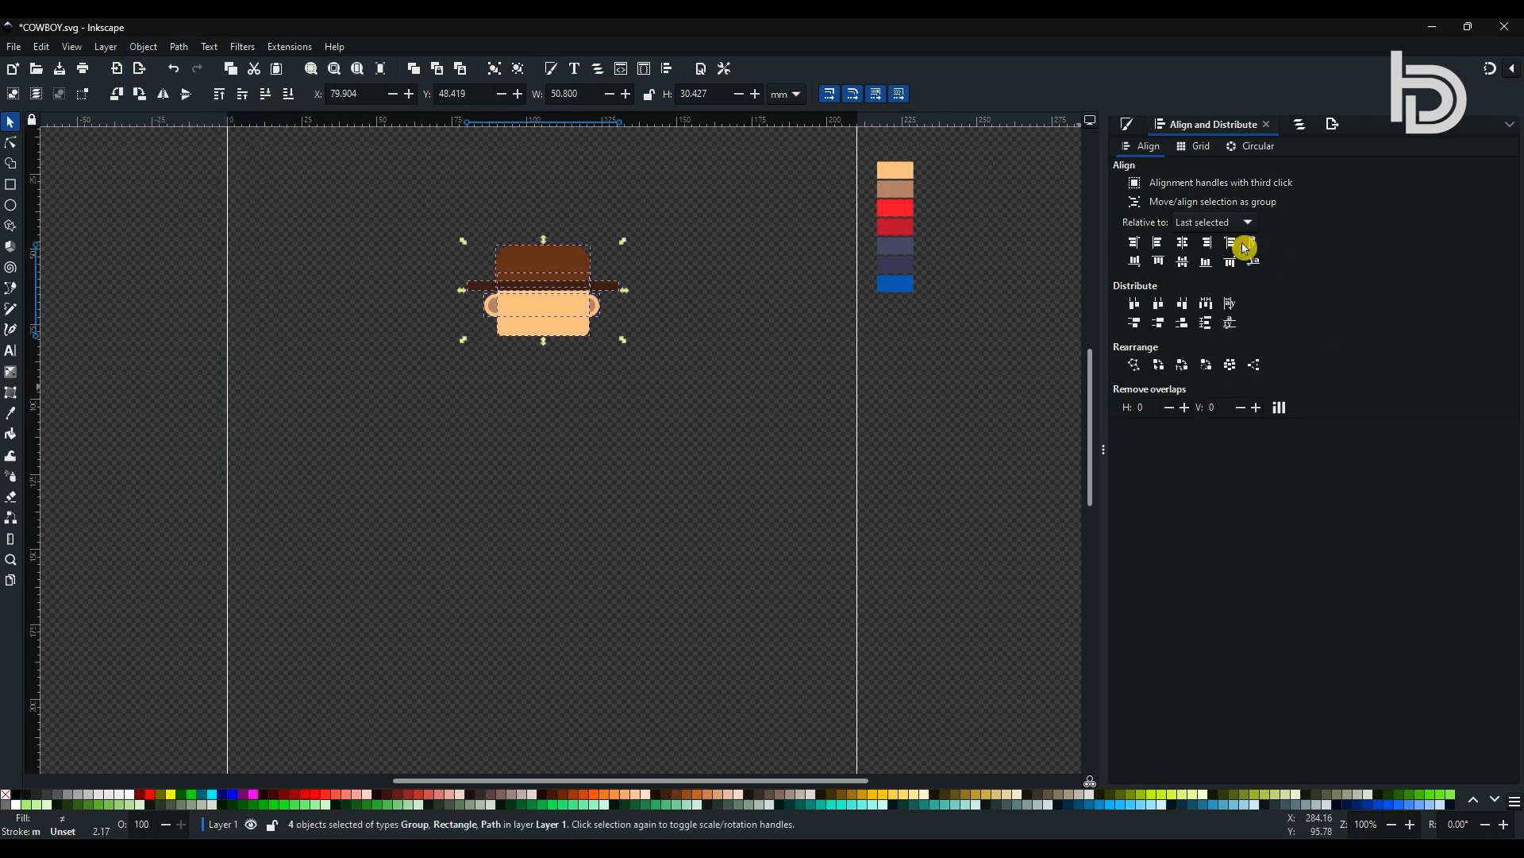
pyautogui.click(1183, 243)
pyautogui.click(713, 440)
# Draw a black eye ellipse about 5 by 6.6 mm and duplicate it as a white highlight about 1.8 by 2.4 mm
pyautogui.click(11, 205)
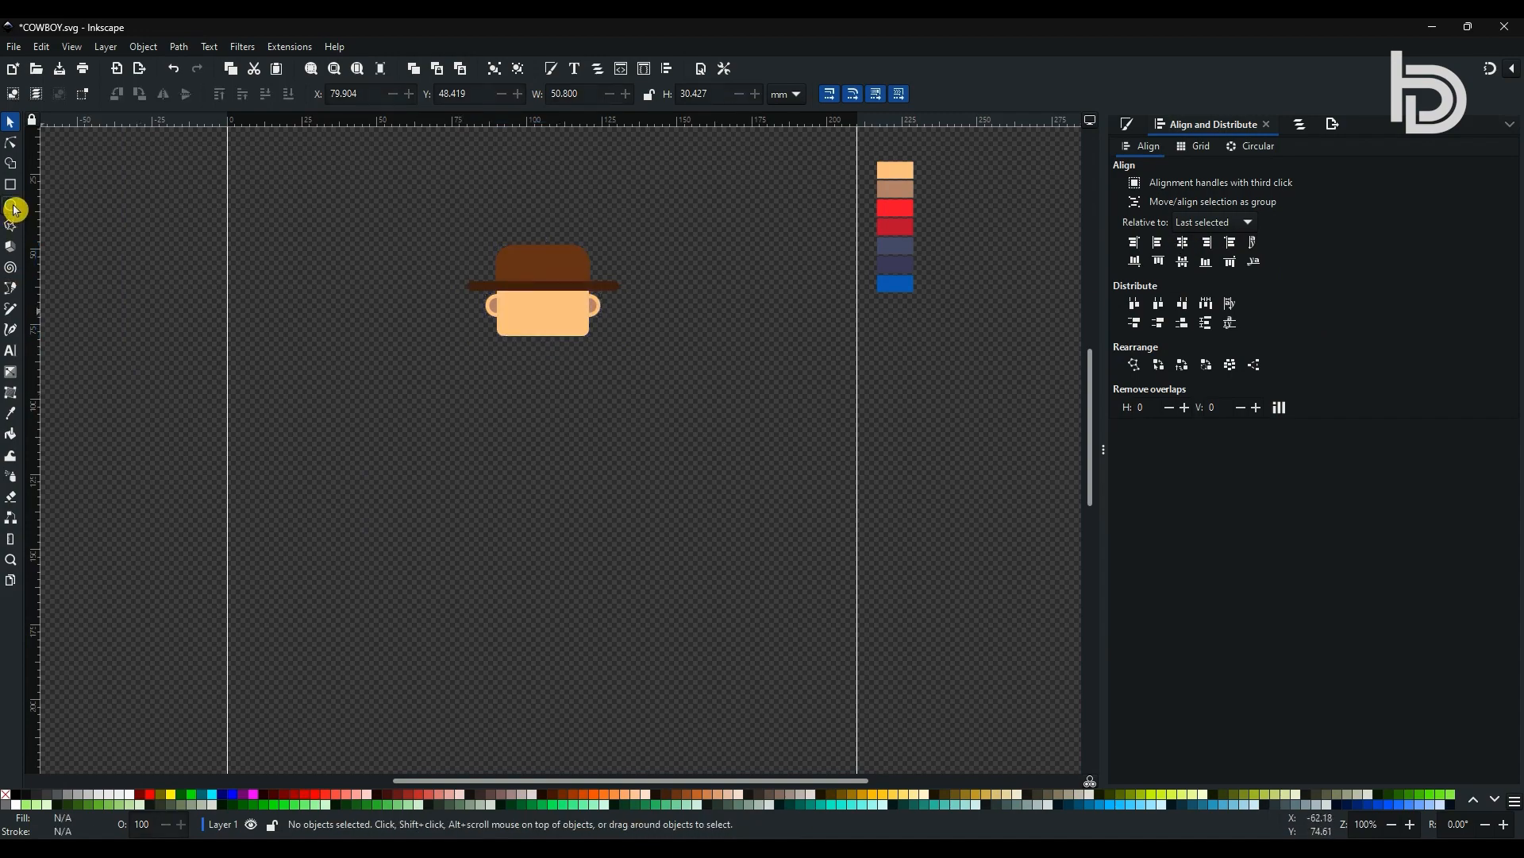
pyautogui.moveTo(349, 322); pyautogui.dragTo(365, 342)
pyautogui.click(71, 51)
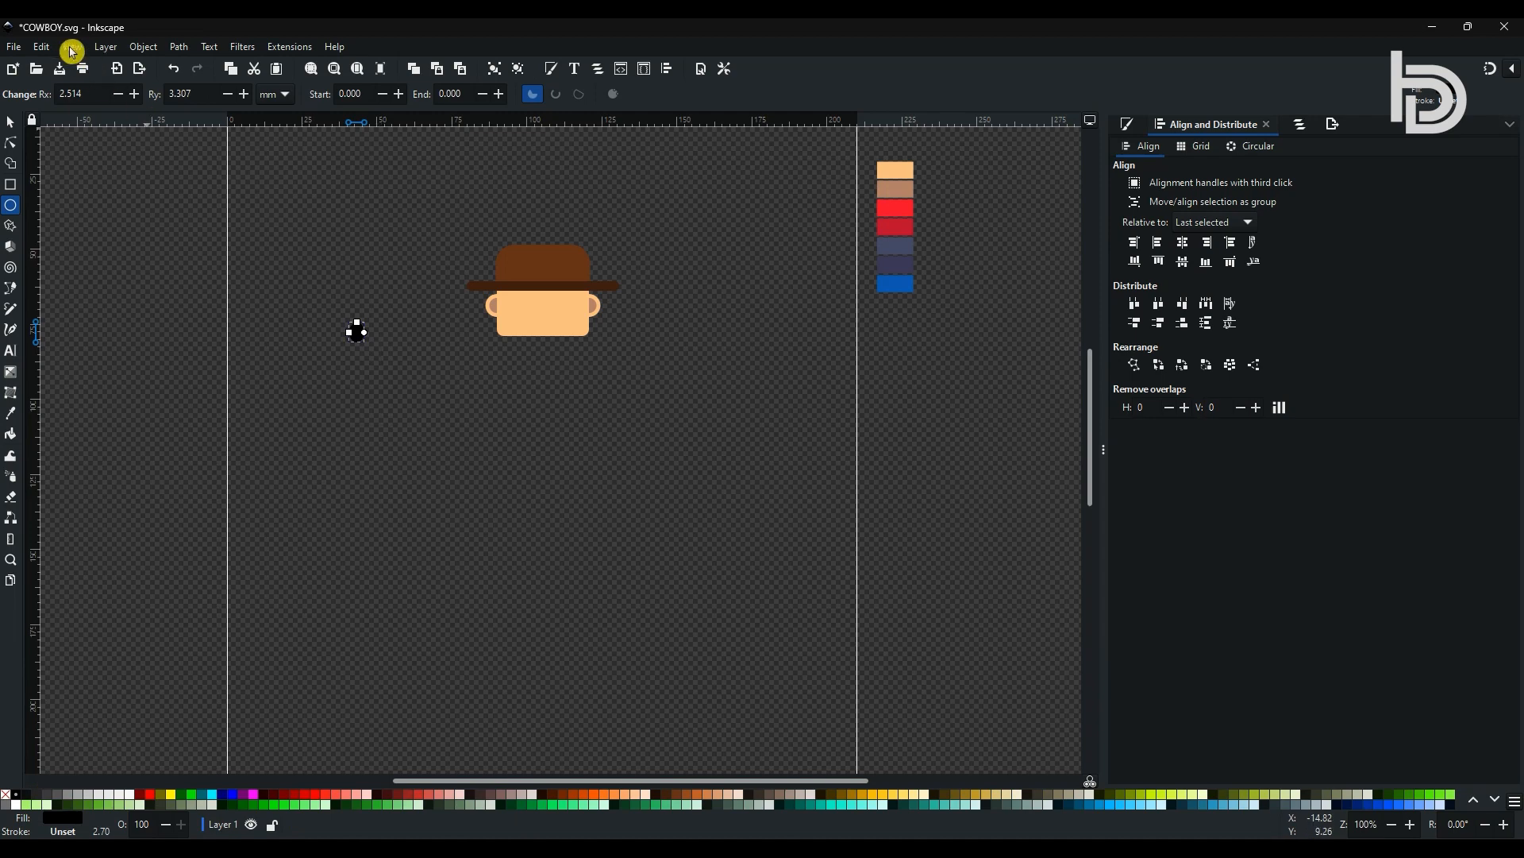
pyautogui.click(51, 52)
pyautogui.click(27, 188)
pyautogui.press('s')
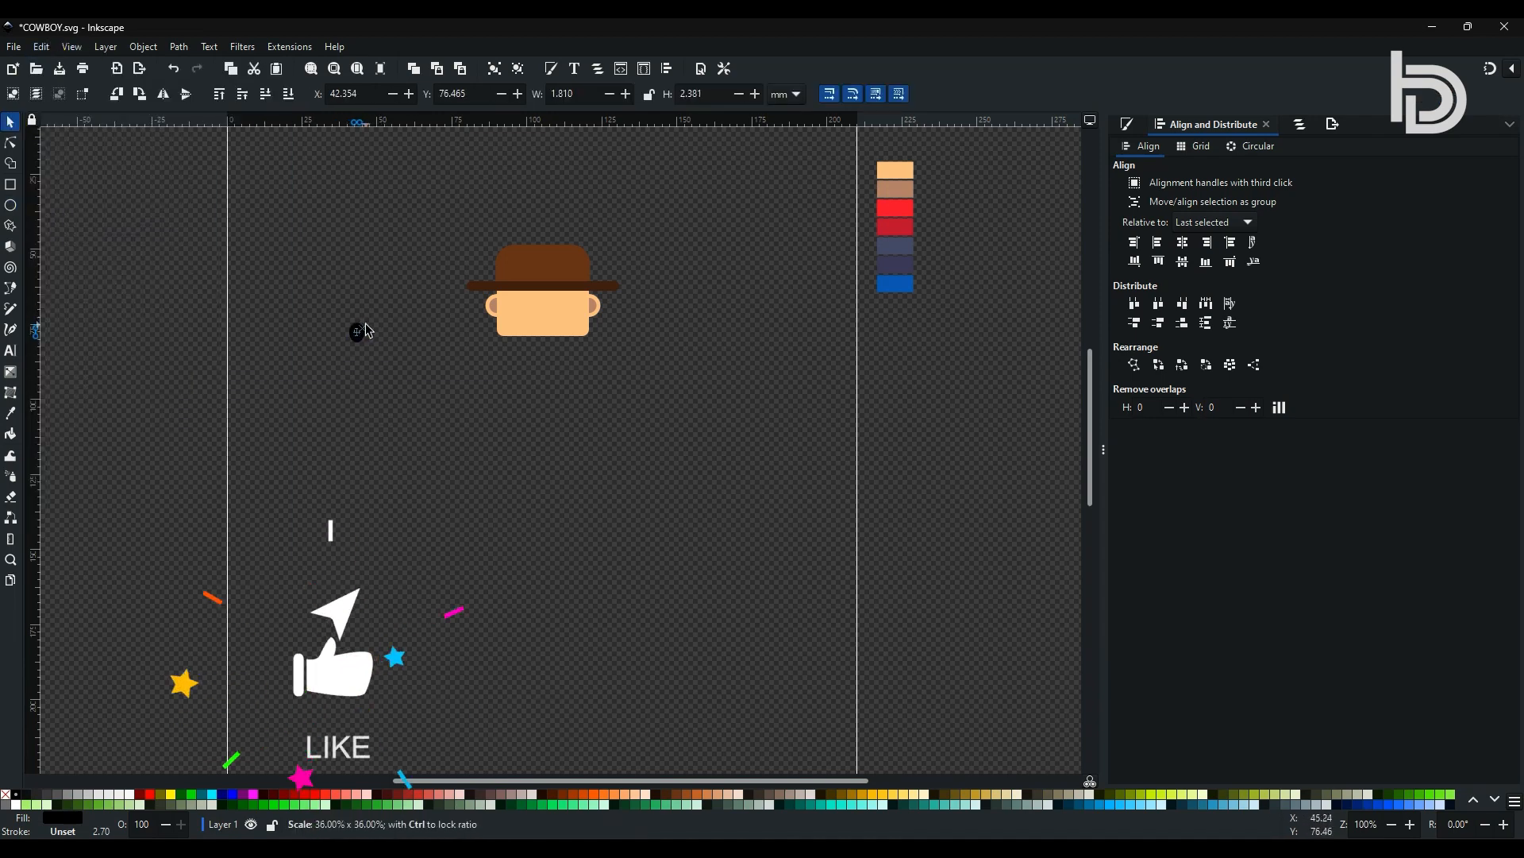
pyautogui.click(19, 807)
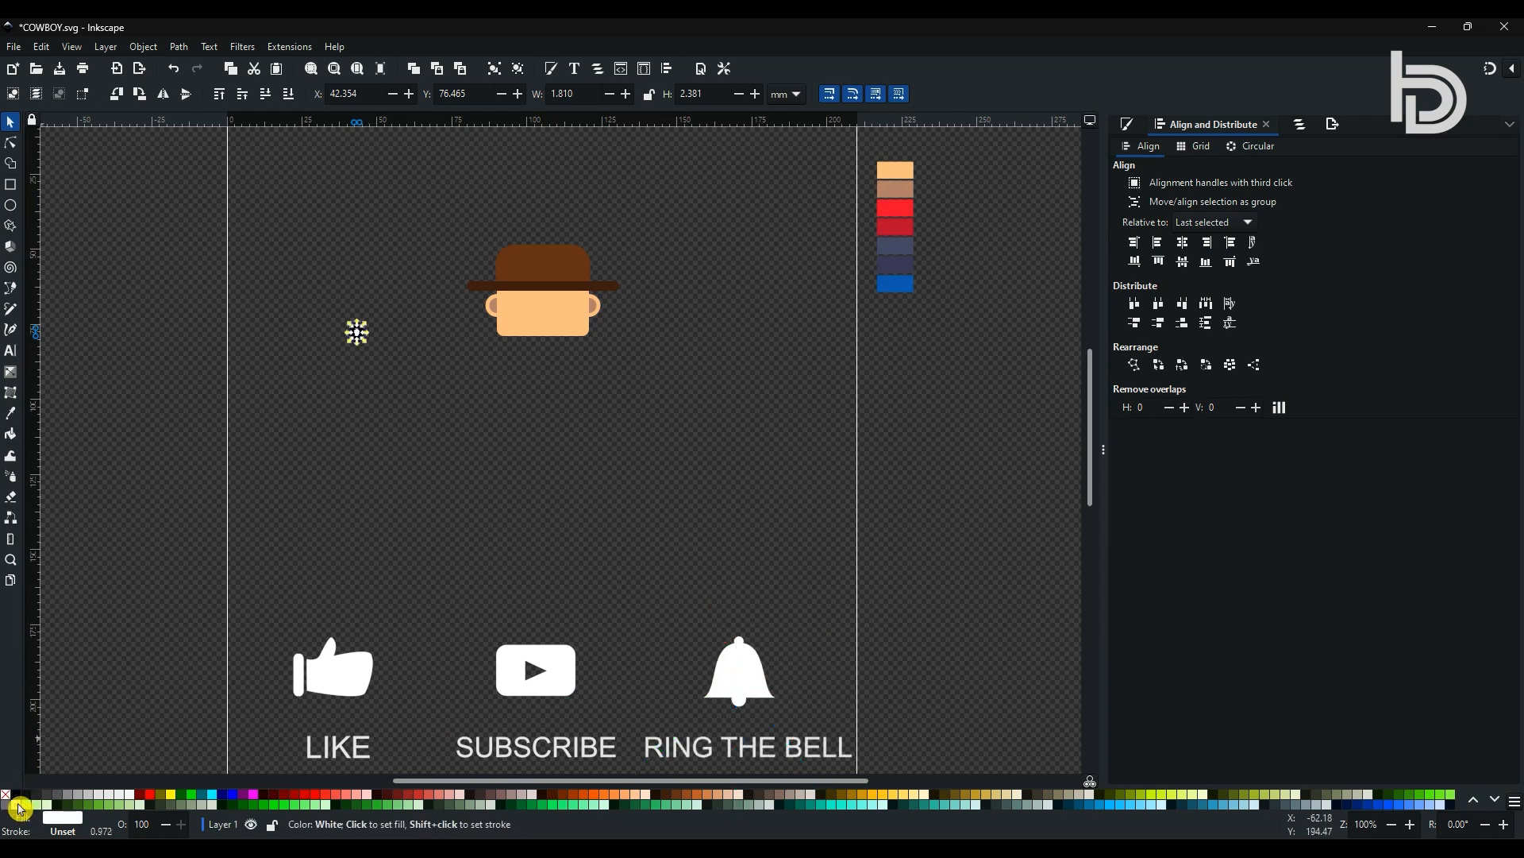
pyautogui.moveTo(359, 331)
pyautogui.mouseDown()
pyautogui.moveTo(352, 320)
pyautogui.moveTo(374, 317)
pyautogui.mouseUp()
# Draw a slanted black eyebrow above the eye and group the eye parts on the left side of the face
pyautogui.click(339, 377)
pyautogui.click(13, 186)
pyautogui.press('s')
pyautogui.click(357, 323)
pyautogui.moveTo(286, 284); pyautogui.dragTo(525, 307)
pyautogui.click(141, 52)
pyautogui.click(170, 208)
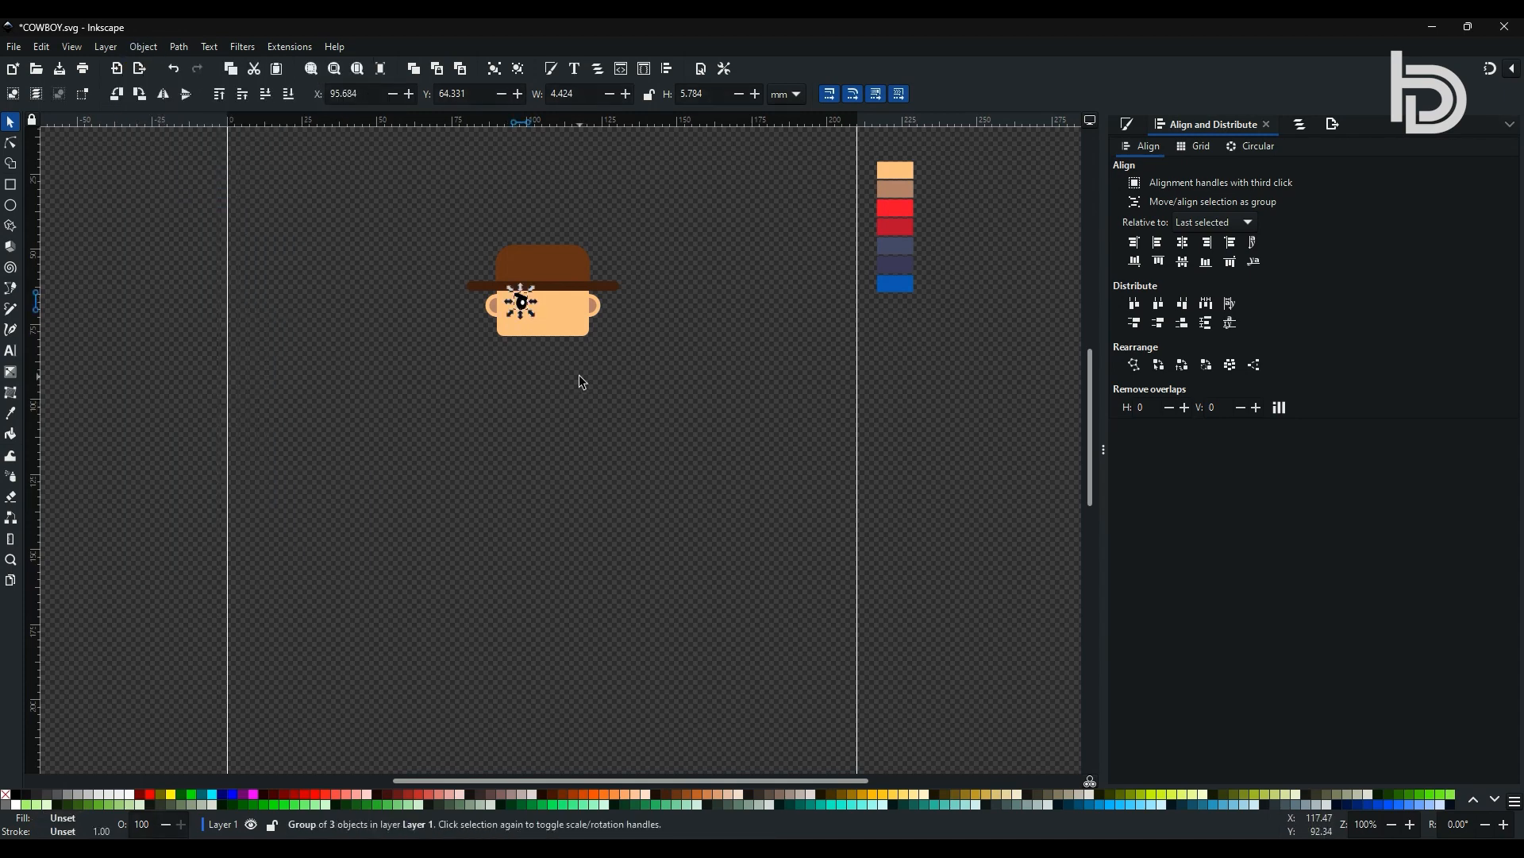
# Create a horizontally mirrored copy of the eye and move it to the right side of the face
pyautogui.click(163, 95)
pyautogui.press('Right')
pyautogui.press('Right')
pyautogui.press('Right')
pyautogui.press('Right')
pyautogui.press('Right')
pyautogui.press('Right')
pyautogui.press('Right')
pyautogui.press('Right')
pyautogui.press('Right')
pyautogui.press('Right')
pyautogui.press('Right')
pyautogui.press('Right')
pyautogui.press('Right')
pyautogui.press('Right')
pyautogui.press('Right')
pyautogui.press('Right')
pyautogui.press('Right')
pyautogui.press('Right')
pyautogui.press('Right')
pyautogui.press('Right')
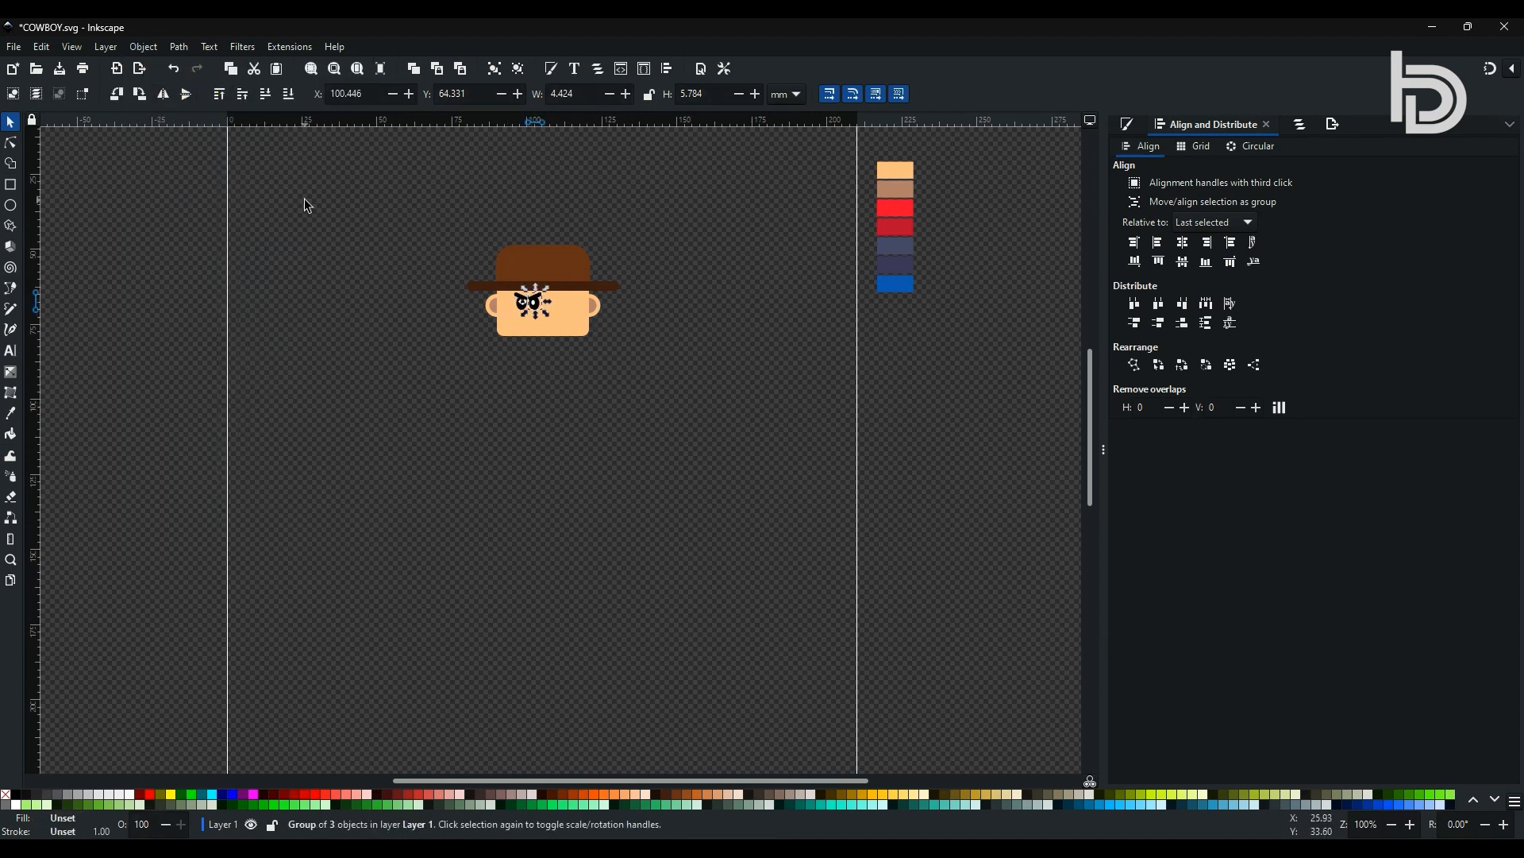
pyautogui.press('Right')
# Group the two eyes and centre all parts of the head horizontally
pyautogui.keyDown('shift'); pyautogui.click(521, 303); pyautogui.keyUp('shift')
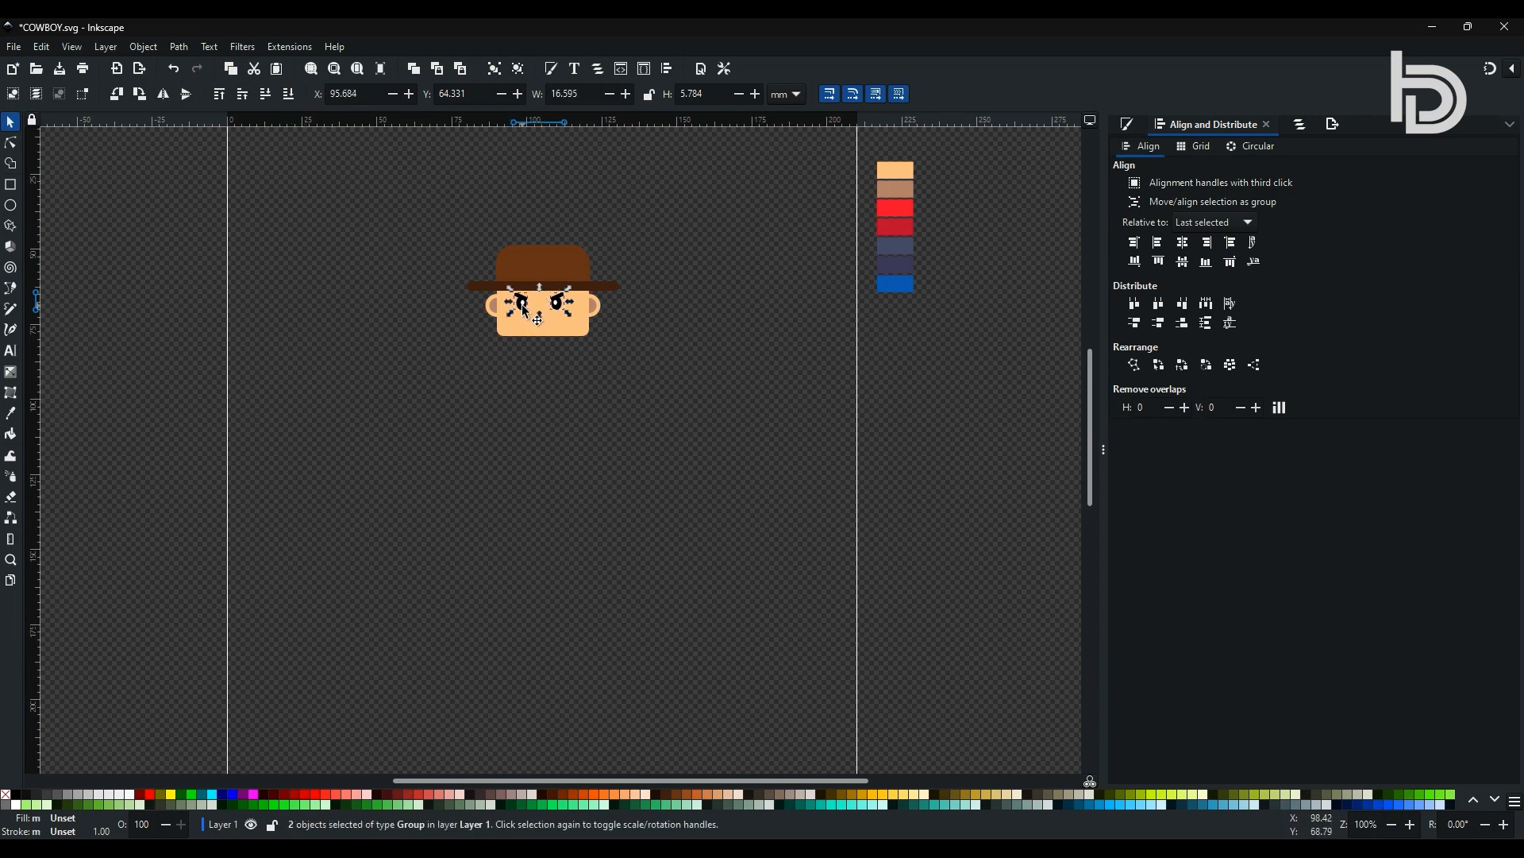
pyautogui.click(143, 47)
pyautogui.click(156, 210)
pyautogui.hotkey('ctrl', 'a')
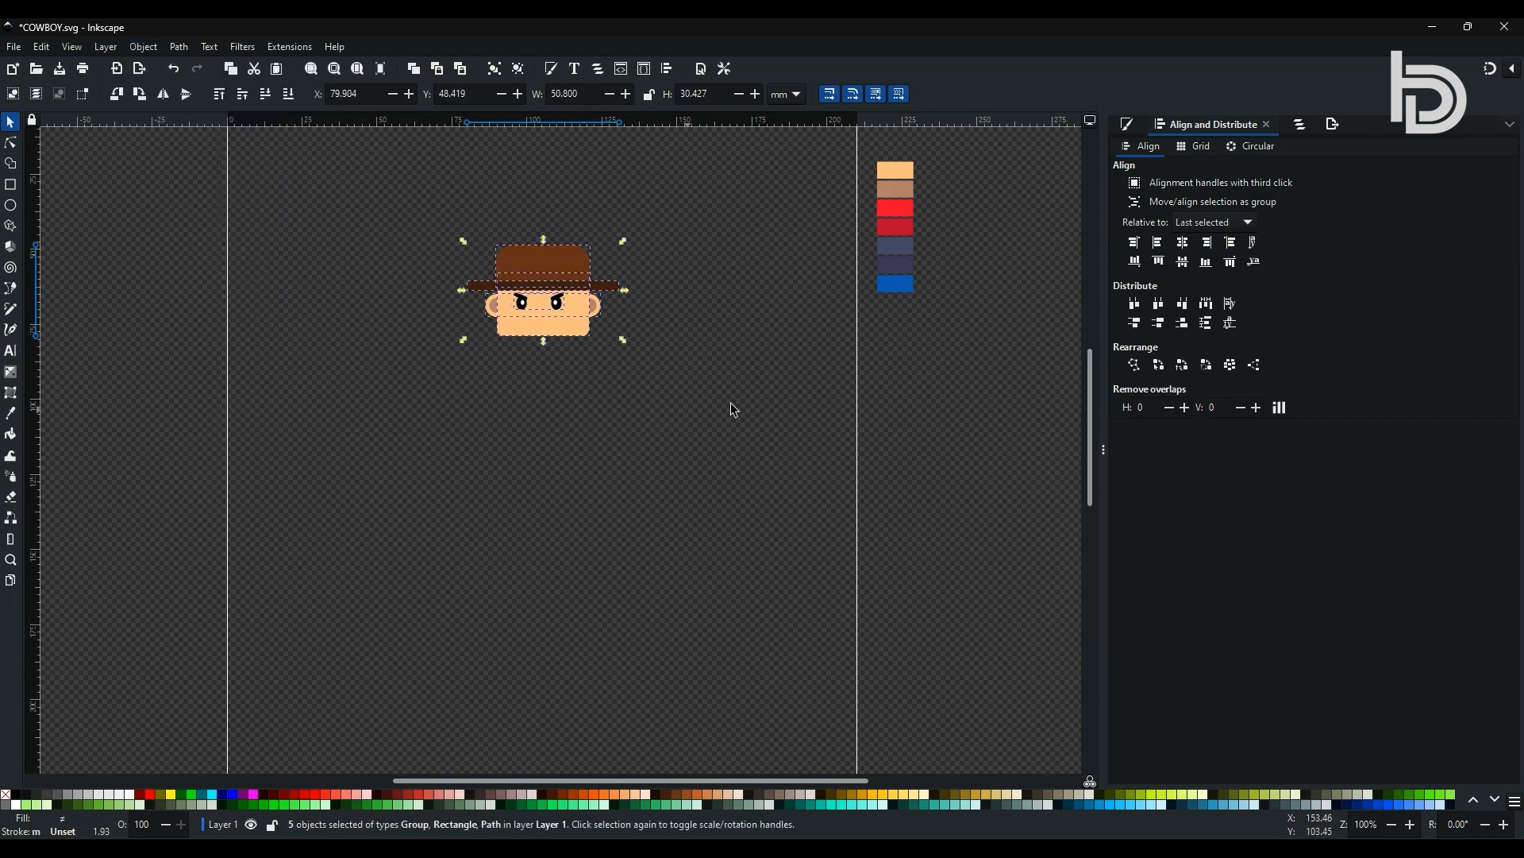
pyautogui.click(1182, 242)
pyautogui.click(651, 418)
# Draw a black beard ellipse over the lower face and centre it horizontally with the rest of the head
pyautogui.click(12, 295)
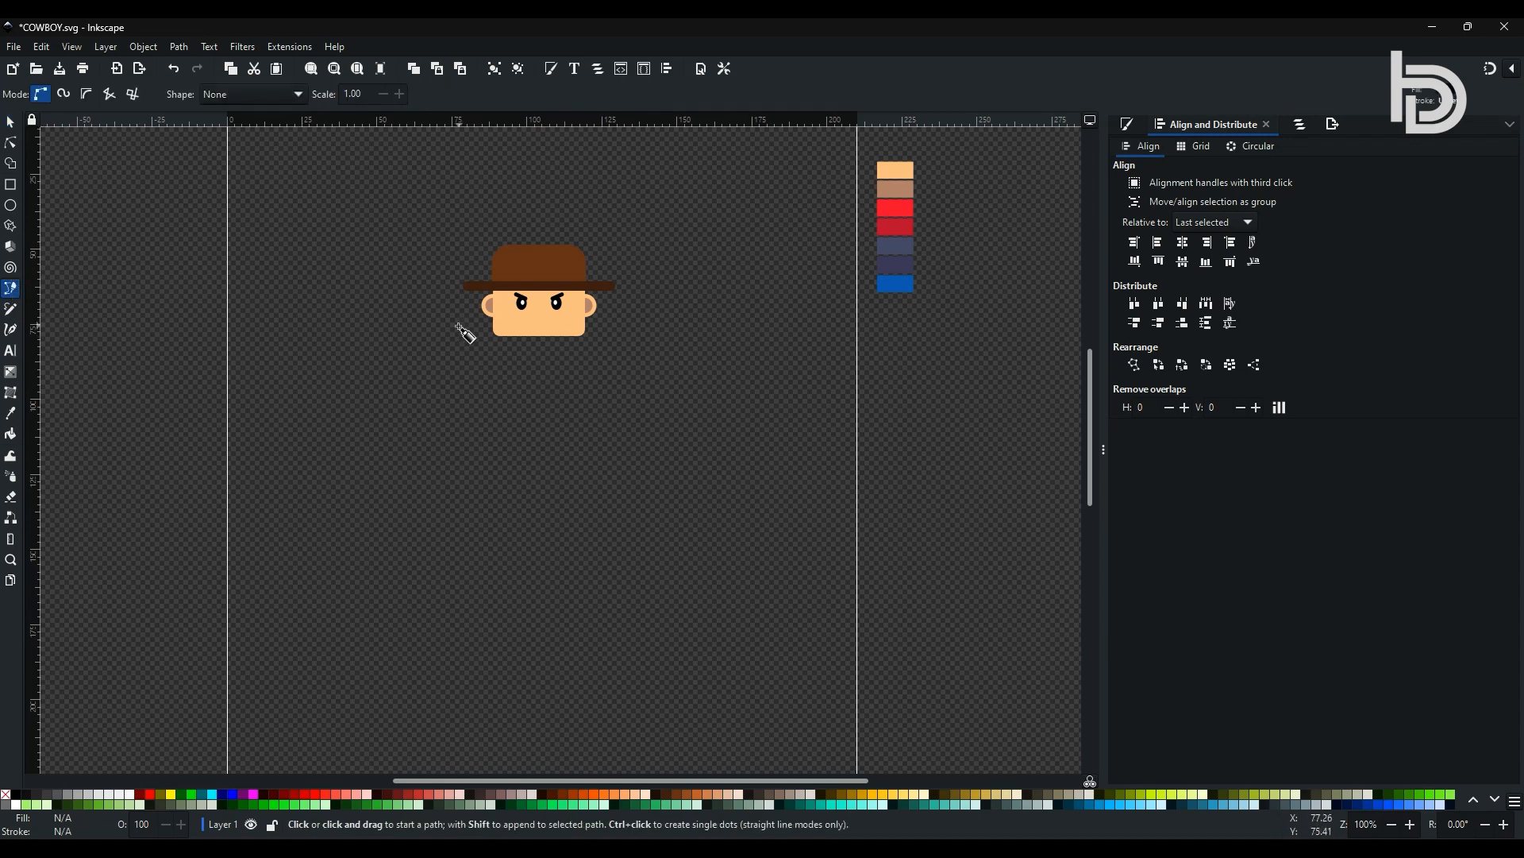
pyautogui.press('e')
pyautogui.moveTo(492, 313); pyautogui.dragTo(584, 368)
pyautogui.press('n')
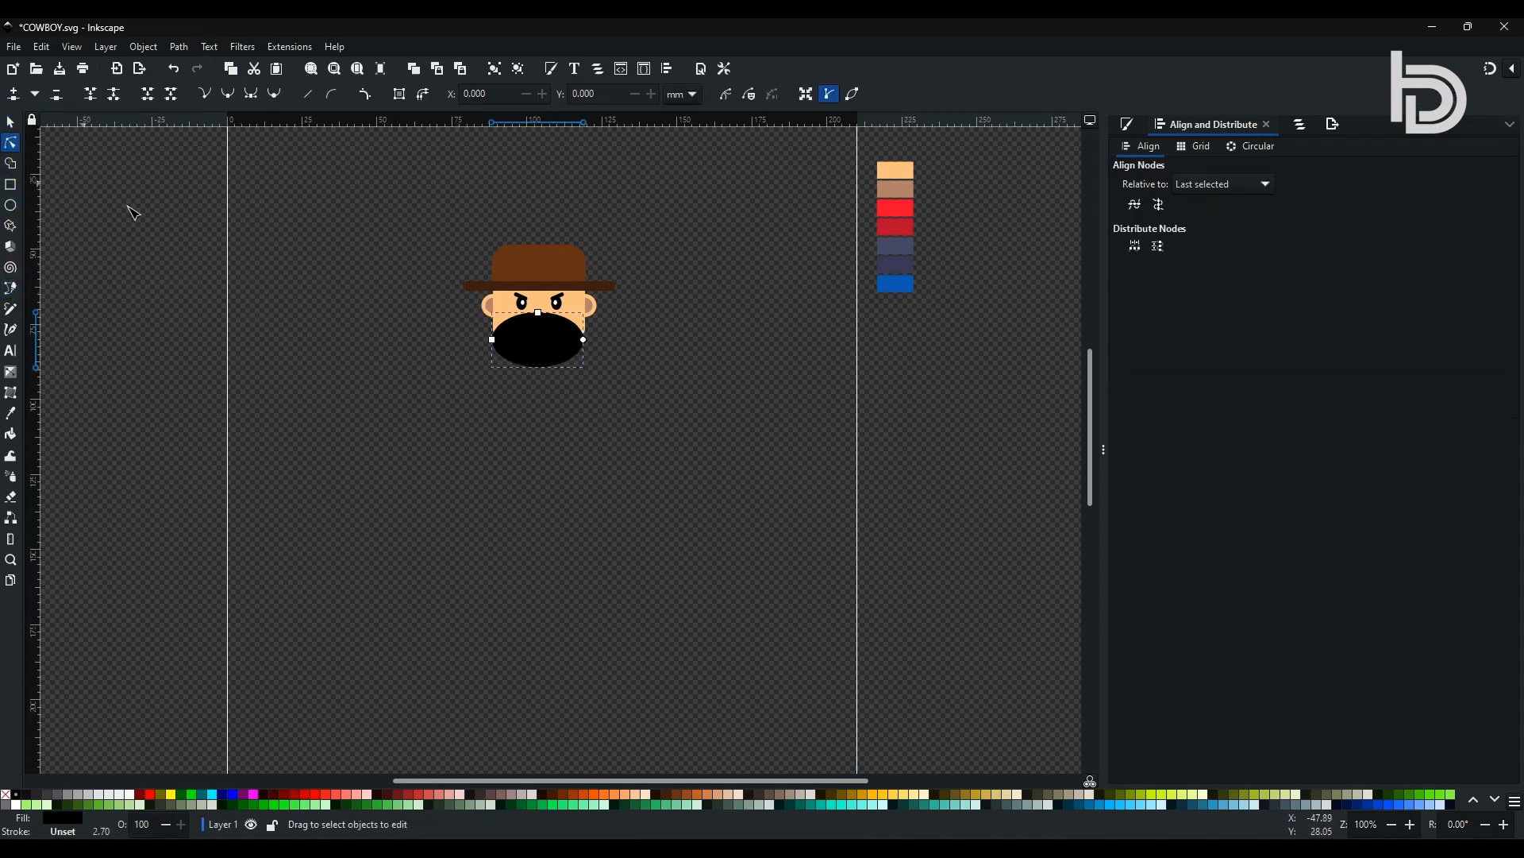
pyautogui.press('s')
pyautogui.moveTo(230, 190); pyautogui.dragTo(642, 448)
pyautogui.click(1184, 243)
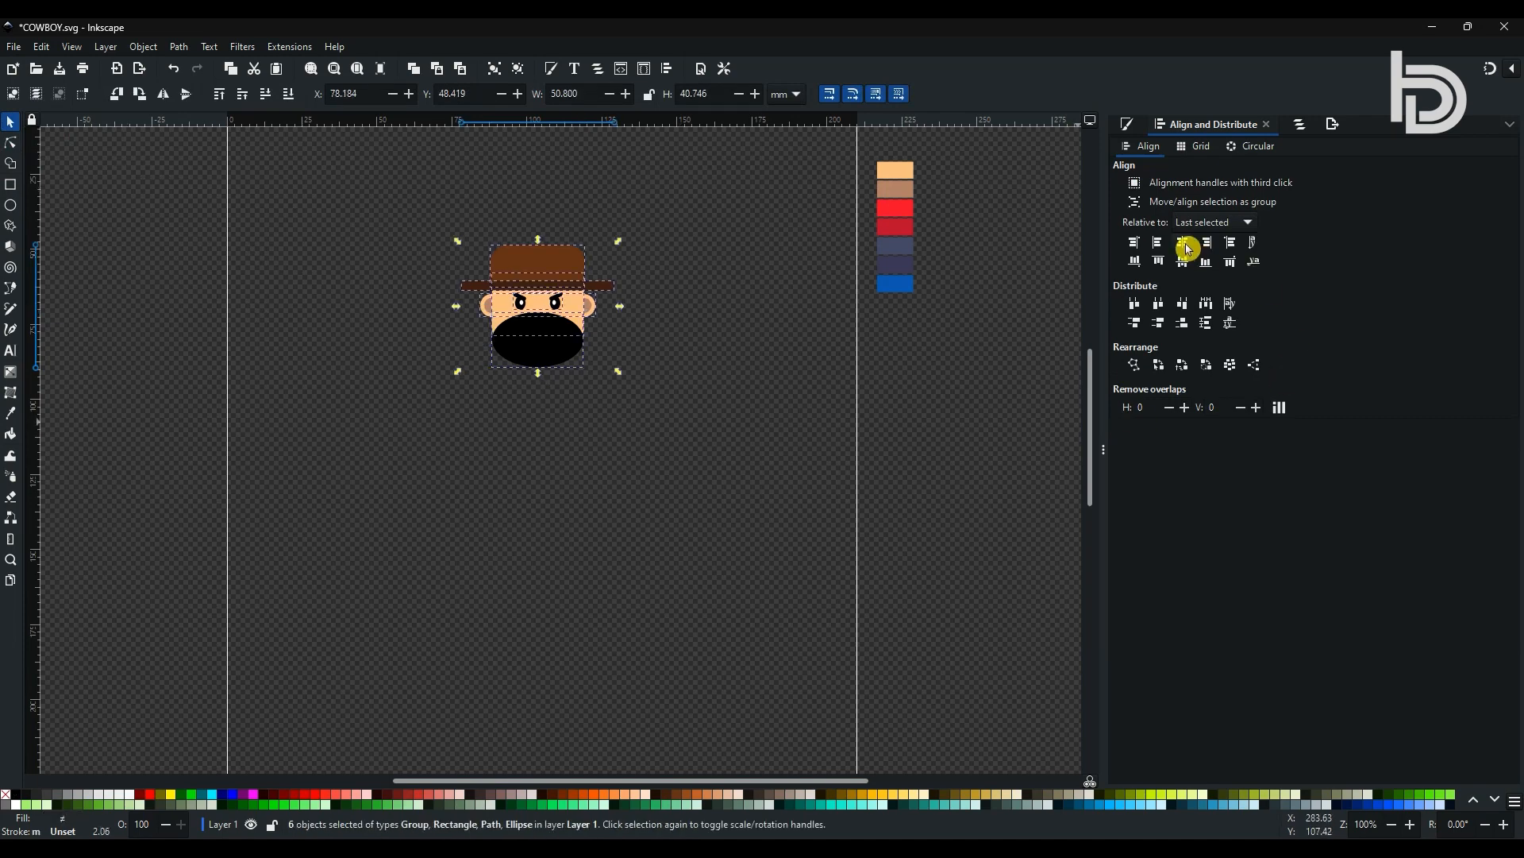
# Draw a straight horizontal line about 9 mm long beside the head with an orange stroke and no fill
pyautogui.click(10, 290)
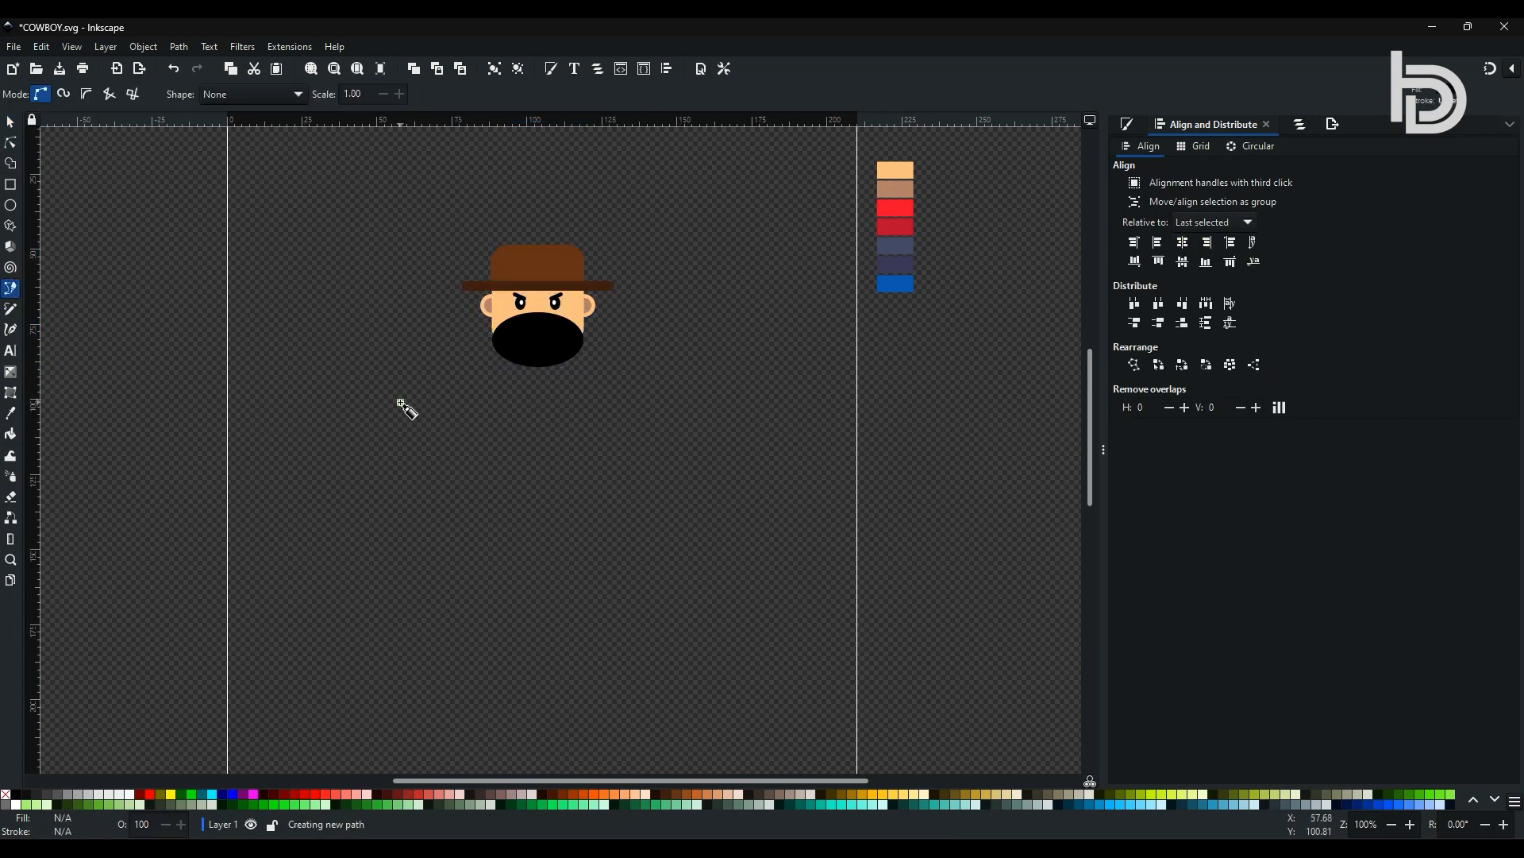
pyautogui.click(400, 403)
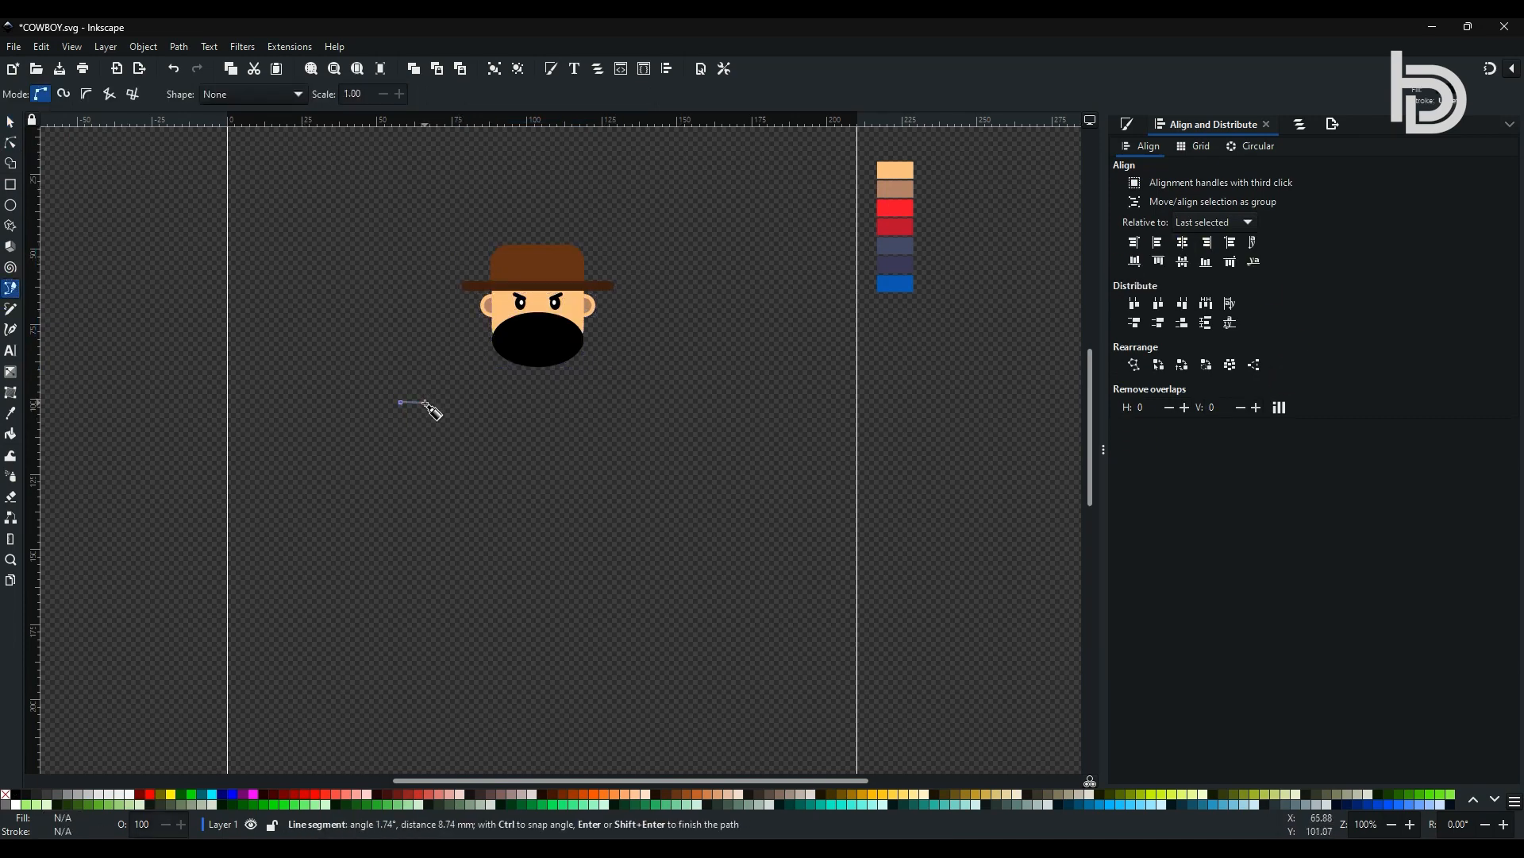
pyautogui.doubleClick(427, 404)
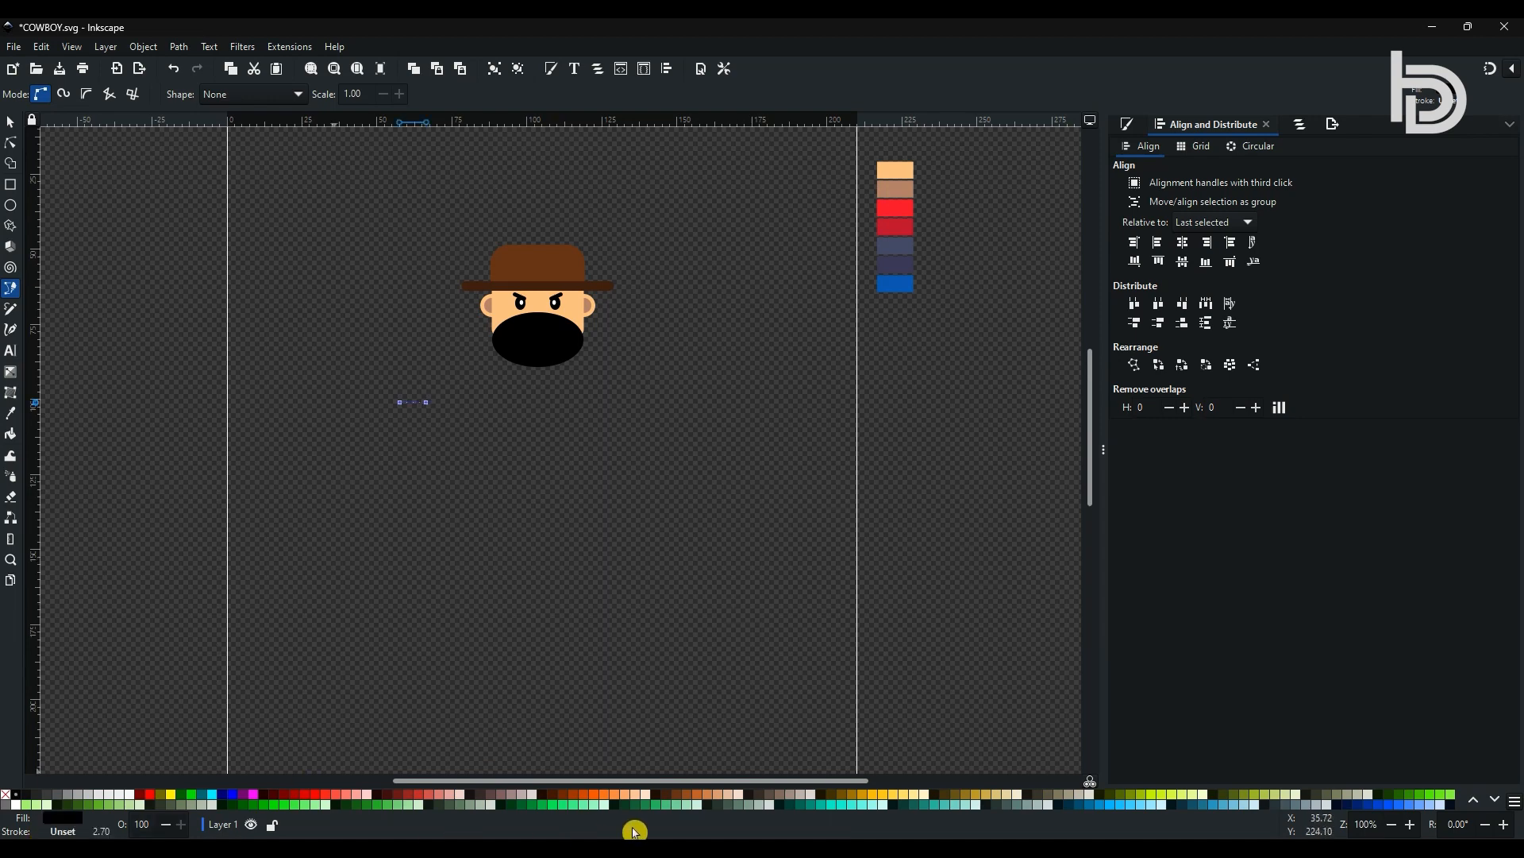
pyautogui.moveTo(615, 794)
pyautogui.mouseDown()
pyautogui.moveTo(71, 813)
pyautogui.moveTo(76, 829)
pyautogui.moveTo(152, 684)
pyautogui.mouseUp()
pyautogui.rightClick(70, 830)
pyautogui.click(111, 715)
pyautogui.moveTo(615, 795); pyautogui.dragTo(67, 829)
pyautogui.rightClick(62, 817)
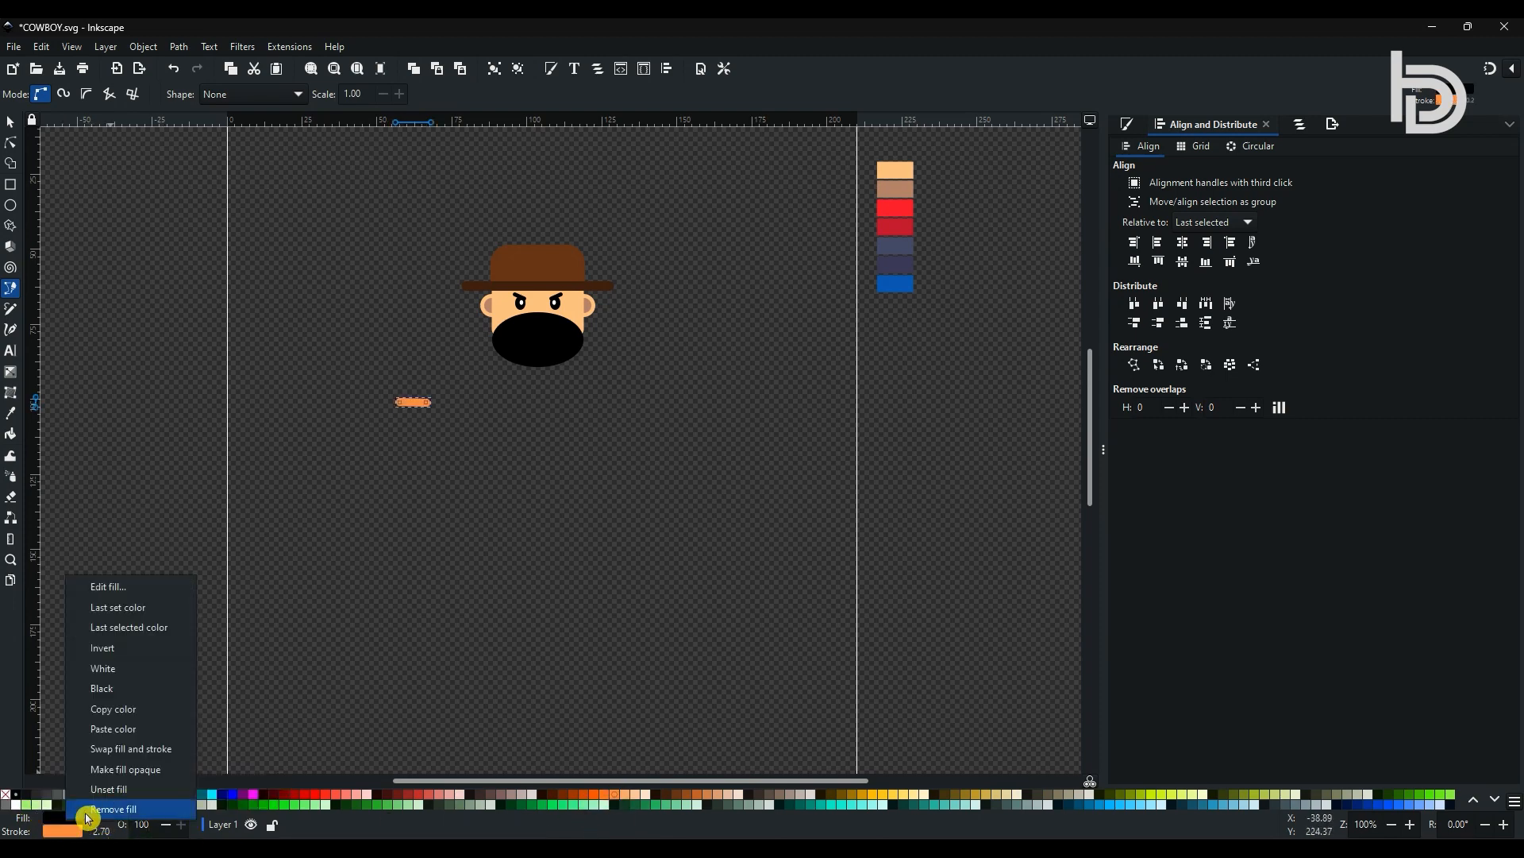
pyautogui.click(111, 820)
# Bend the orange line upward into a frowning mouth arc with a 3.1 mm stroke width and no fill
pyautogui.click(10, 144)
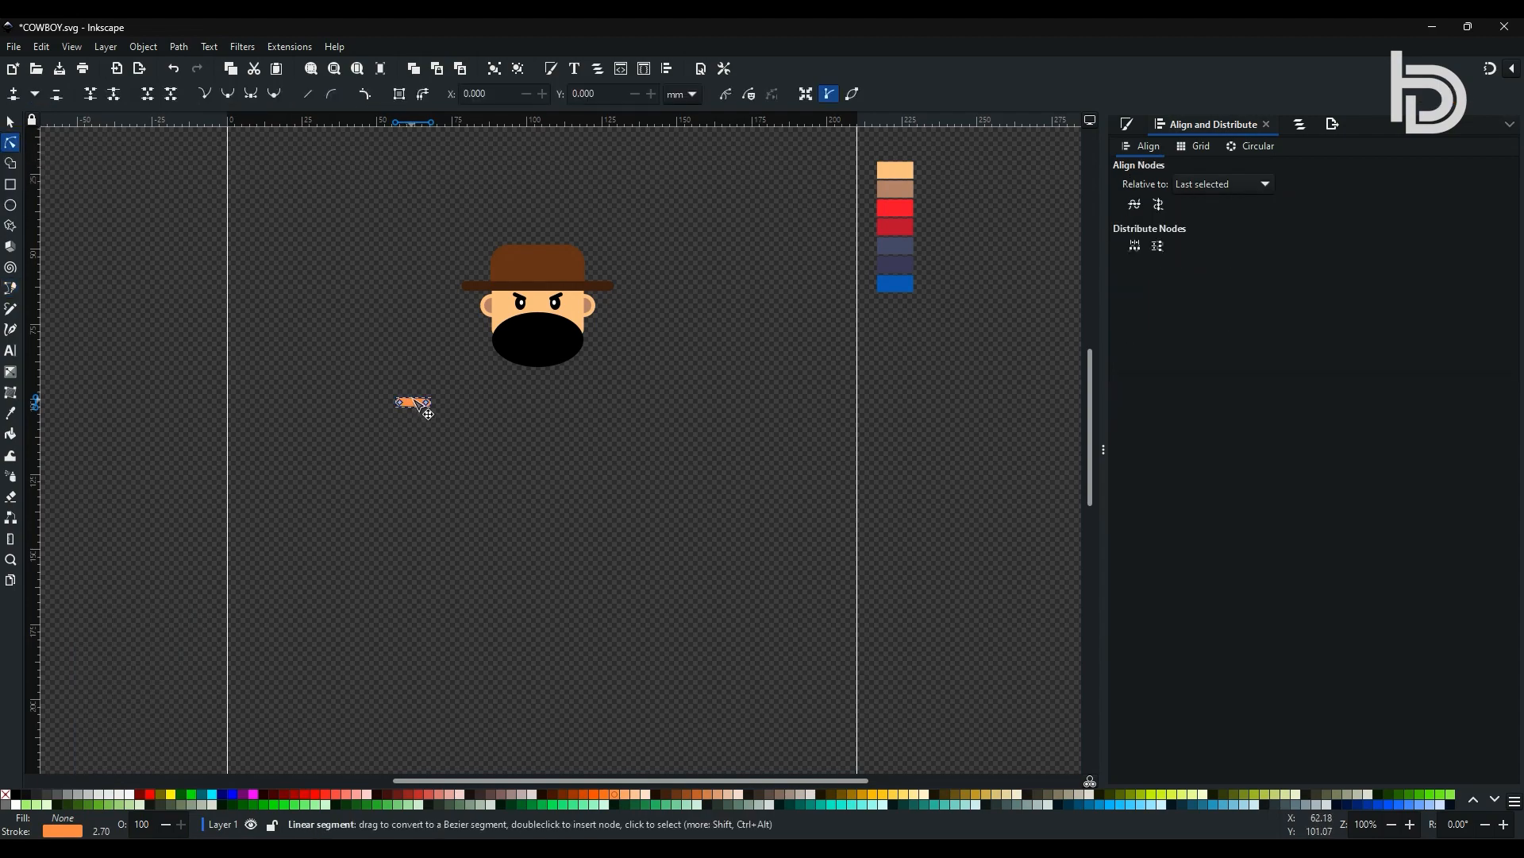
pyautogui.click(421, 401)
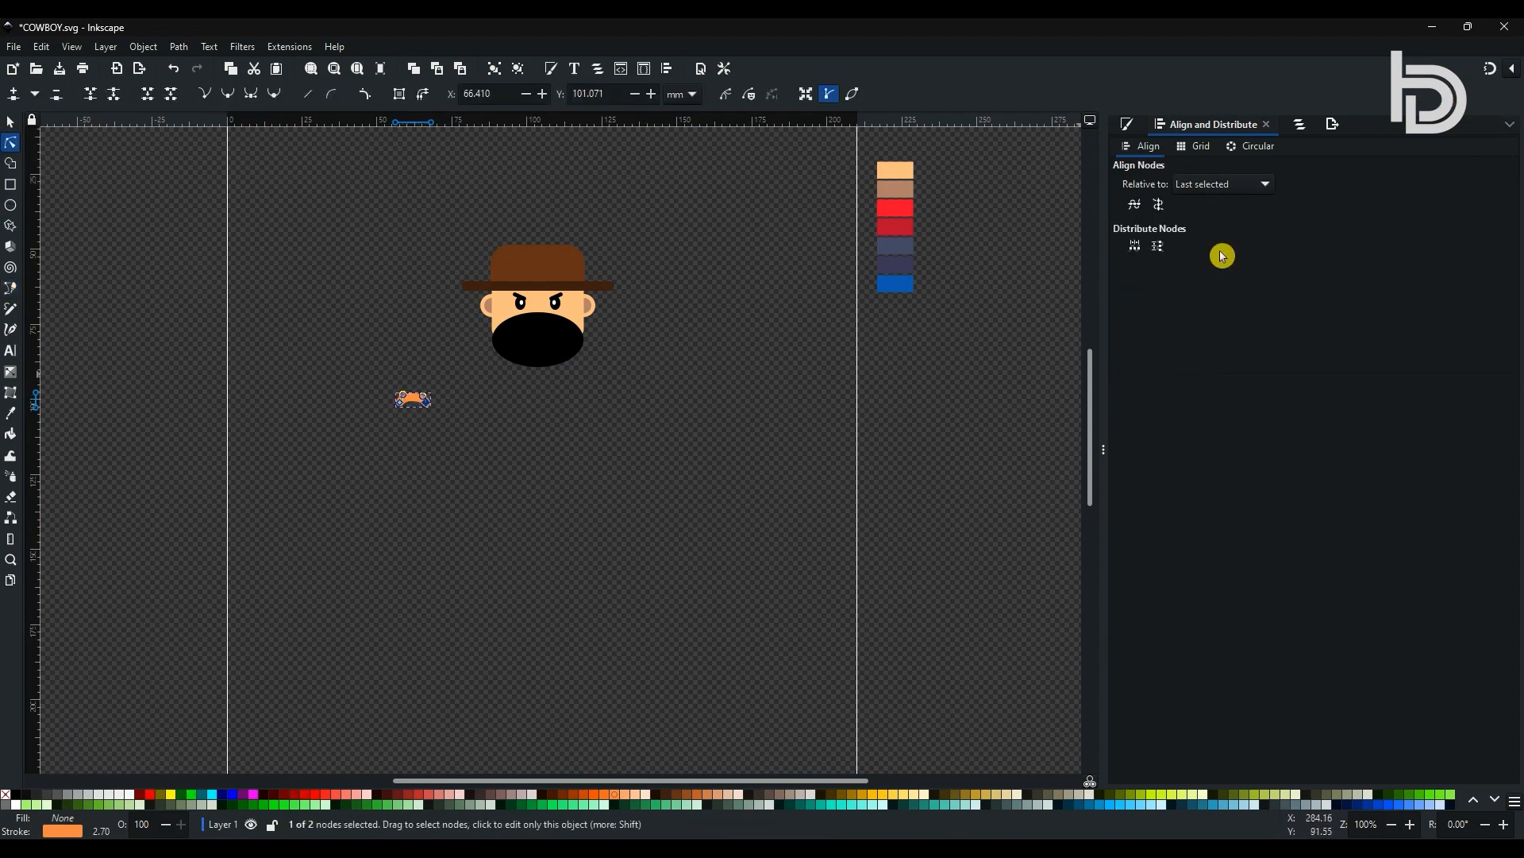
pyautogui.click(1129, 127)
pyautogui.click(1285, 148)
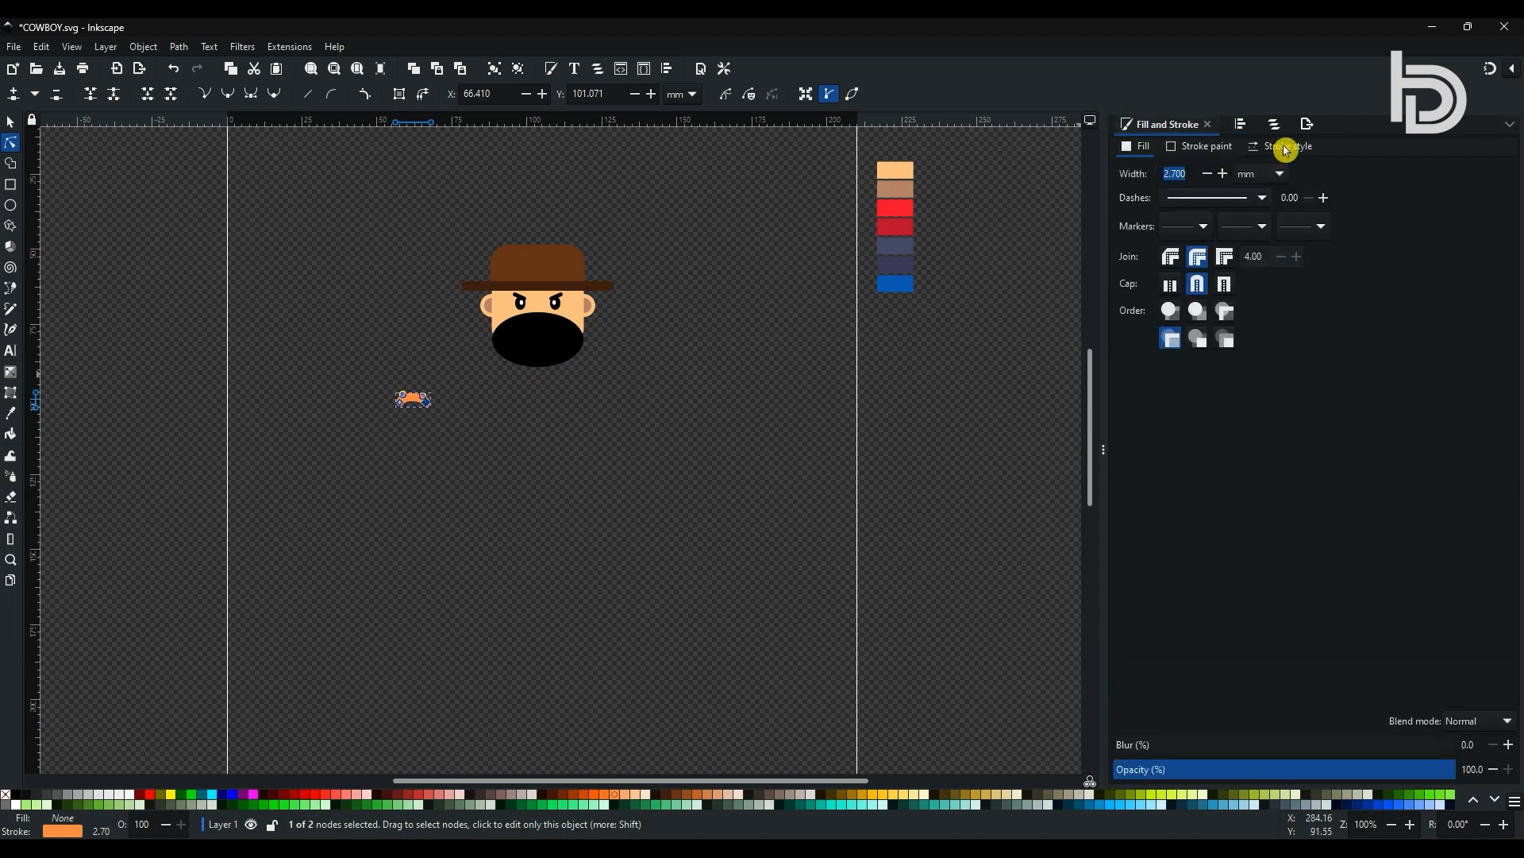
pyautogui.doubleClick(1226, 174)
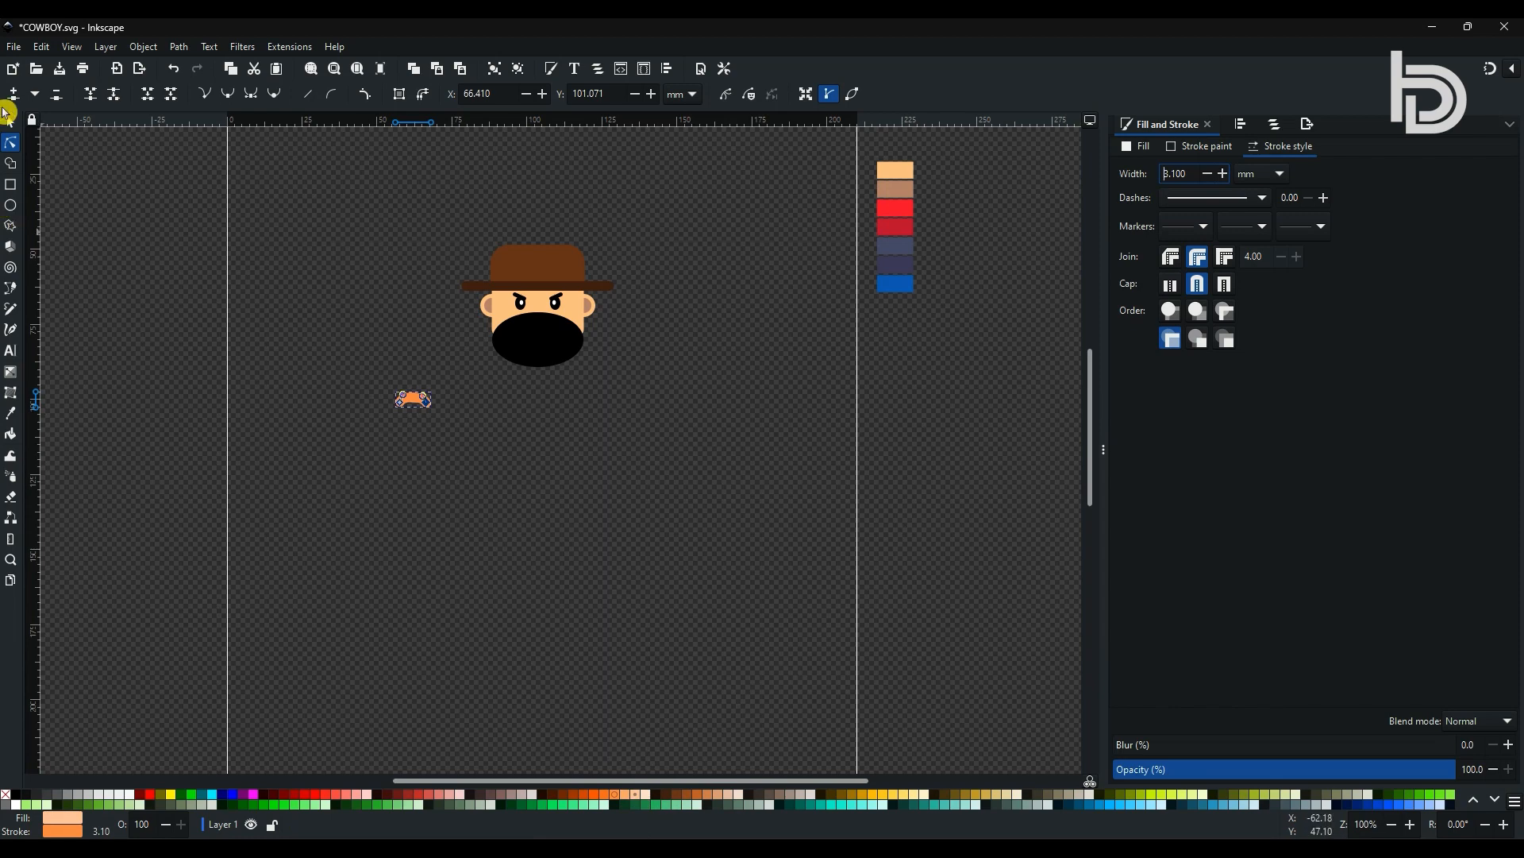
pyautogui.click(6, 117)
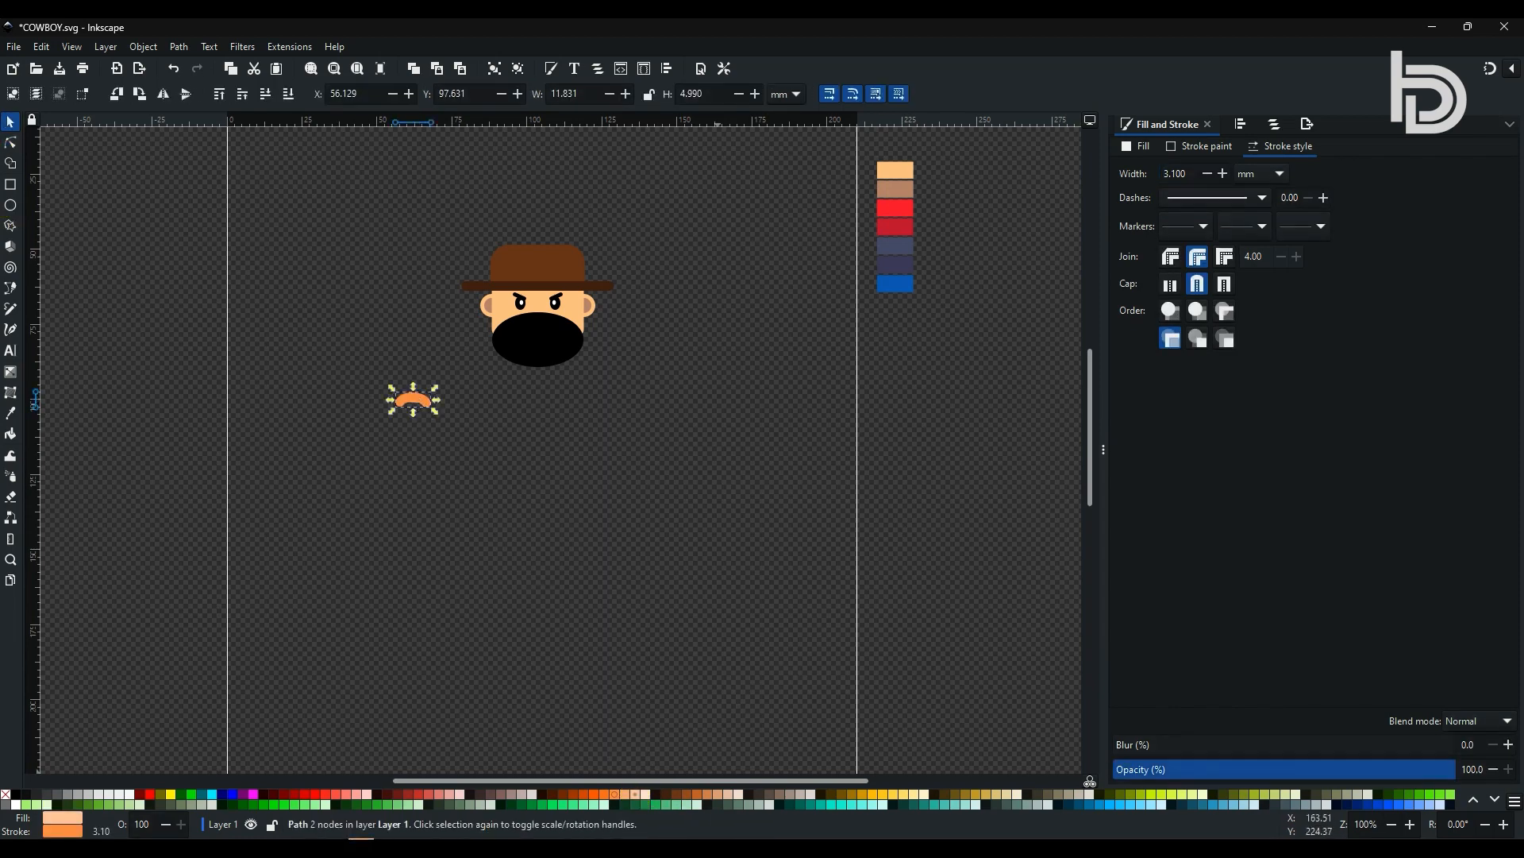
pyautogui.rightClick(62, 818)
pyautogui.click(111, 783)
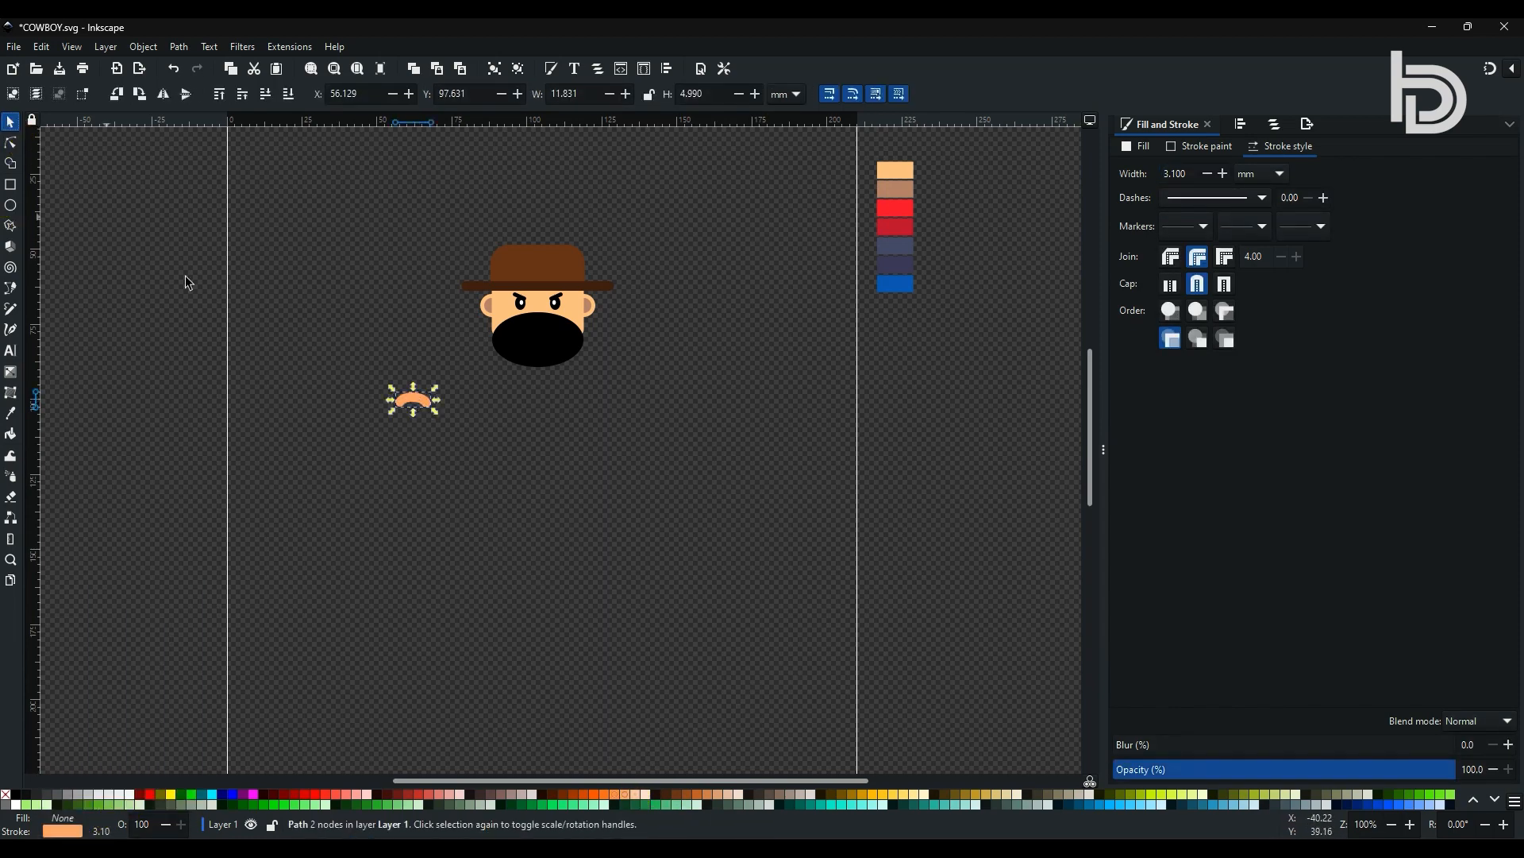
# Place the mouth arc on the beard and align the two on a common vertical axis
pyautogui.moveTo(421, 400); pyautogui.dragTo(637, 373)
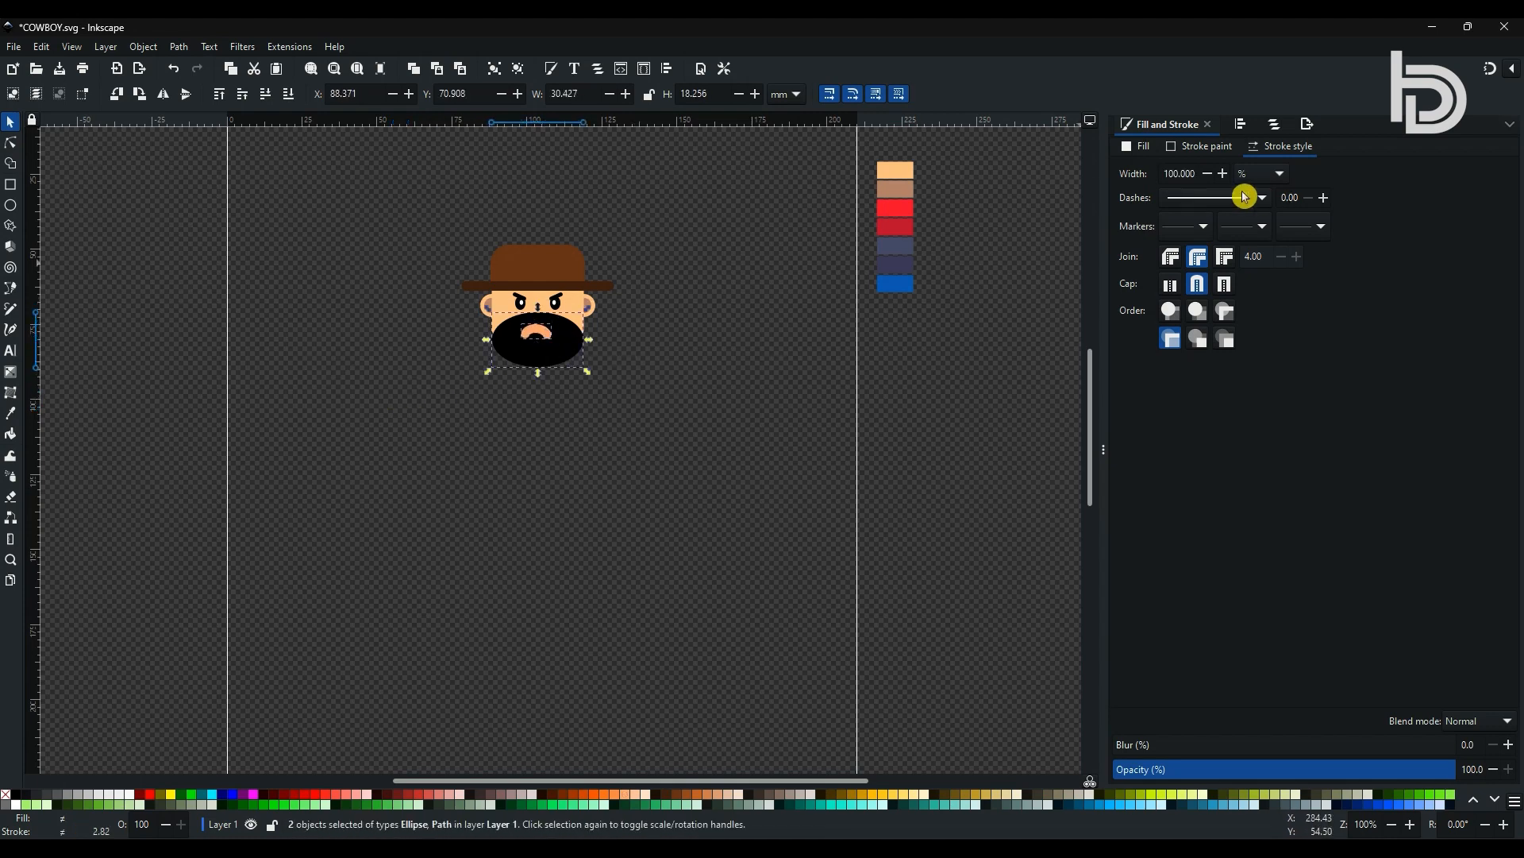
pyautogui.click(1241, 124)
pyautogui.click(1183, 242)
pyautogui.click(659, 427)
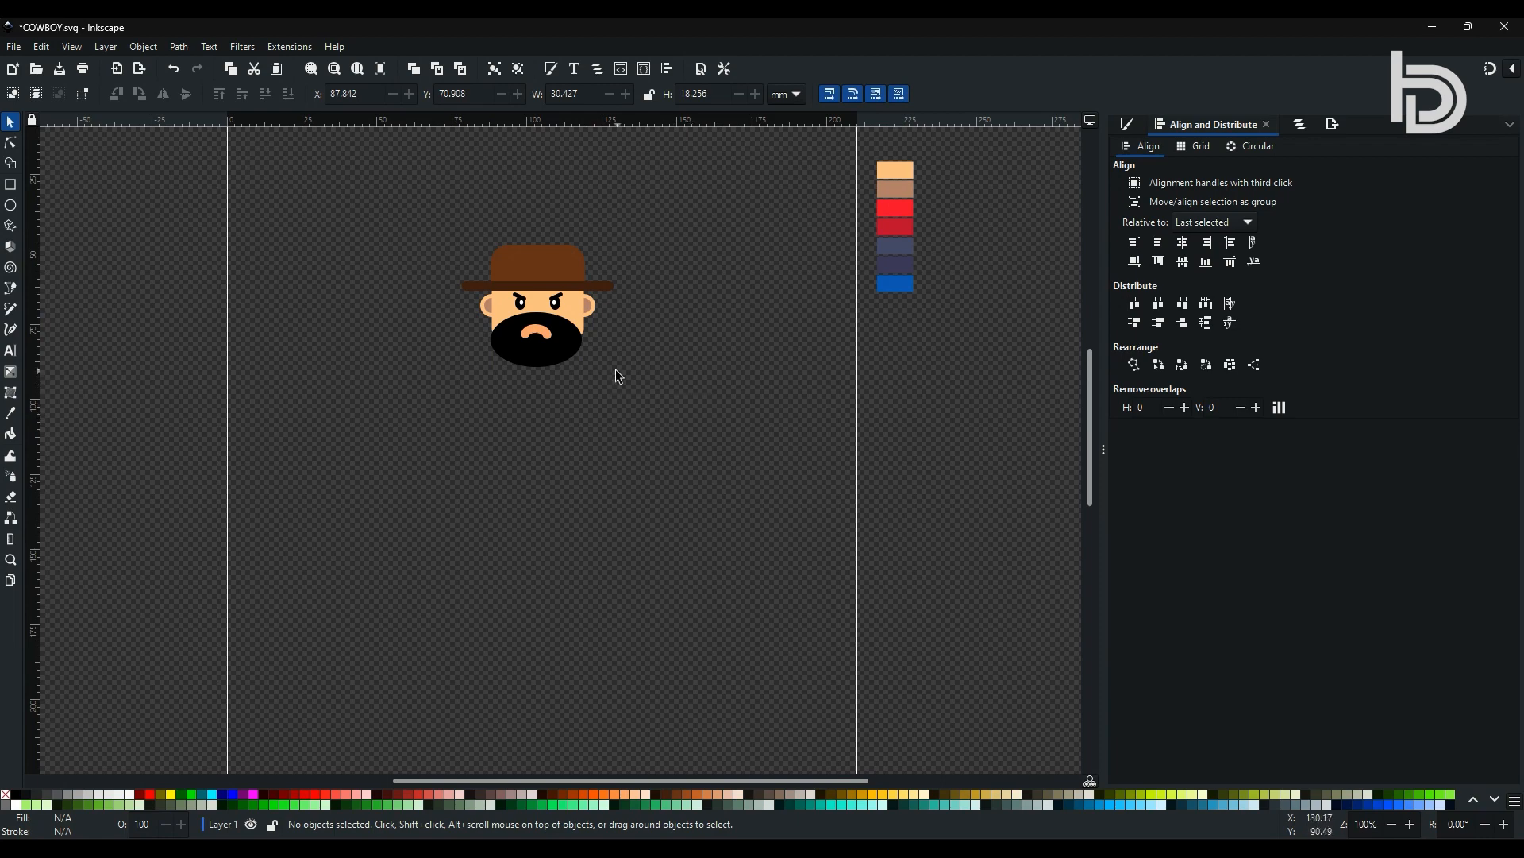
# Draw a torso rectangle about 26.6 × 25.8 mm from the beard downward
pyautogui.press('z')
pyautogui.click(524, 280)
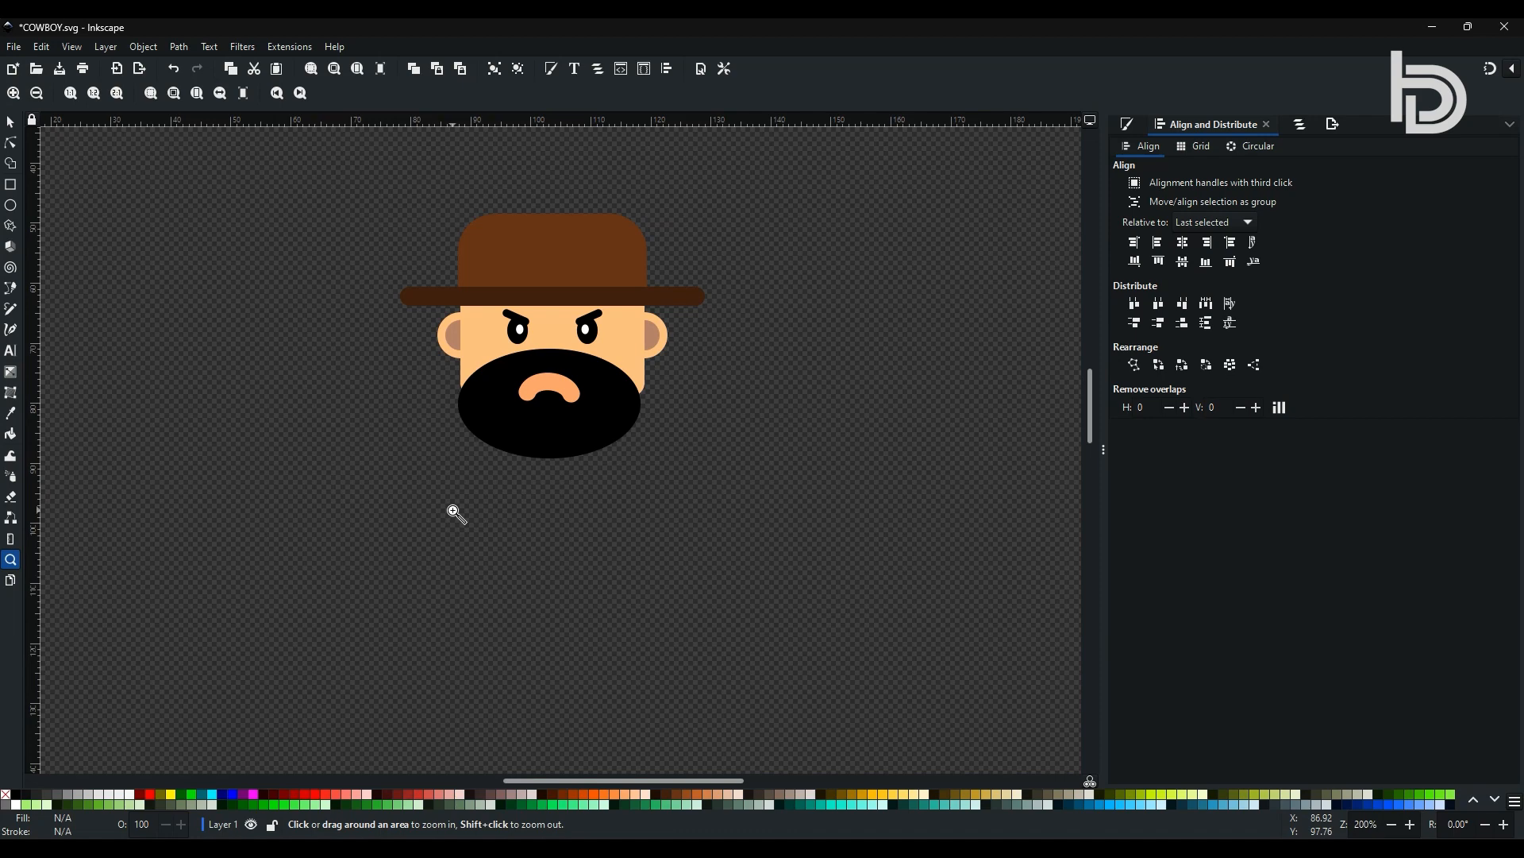
pyautogui.scroll(-2, 457, 513)
pyautogui.click(10, 184)
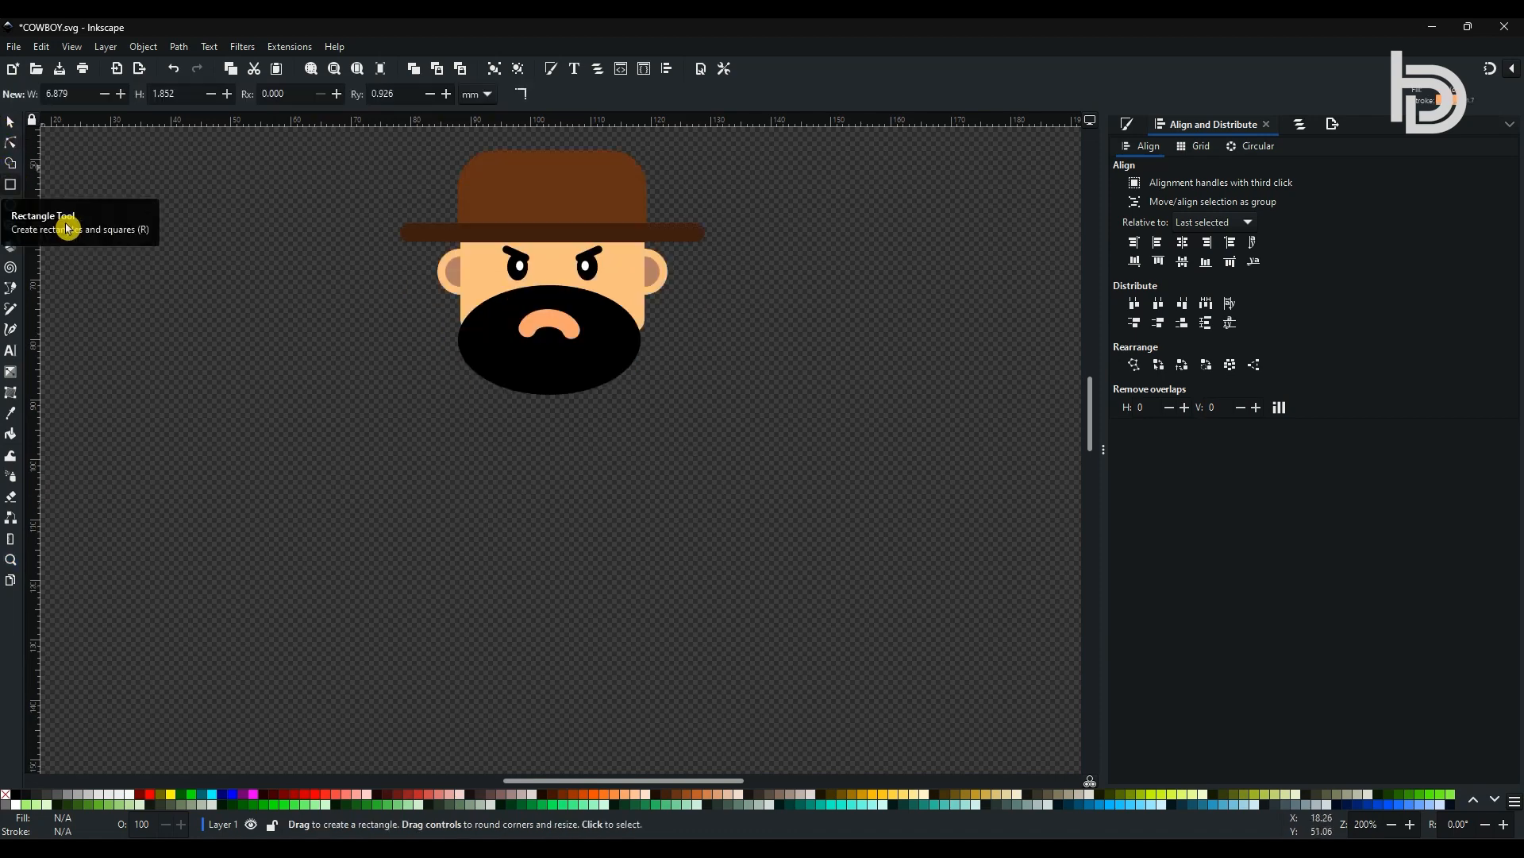
pyautogui.moveTo(469, 352)
pyautogui.mouseDown()
pyautogui.moveTo(591, 432)
pyautogui.moveTo(633, 513)
pyautogui.mouseUp()
# Fill the torso rectangle with the dark navy swatch colour and remove its stroke
pyautogui.moveTo(612, 779); pyautogui.dragTo(666, 778)
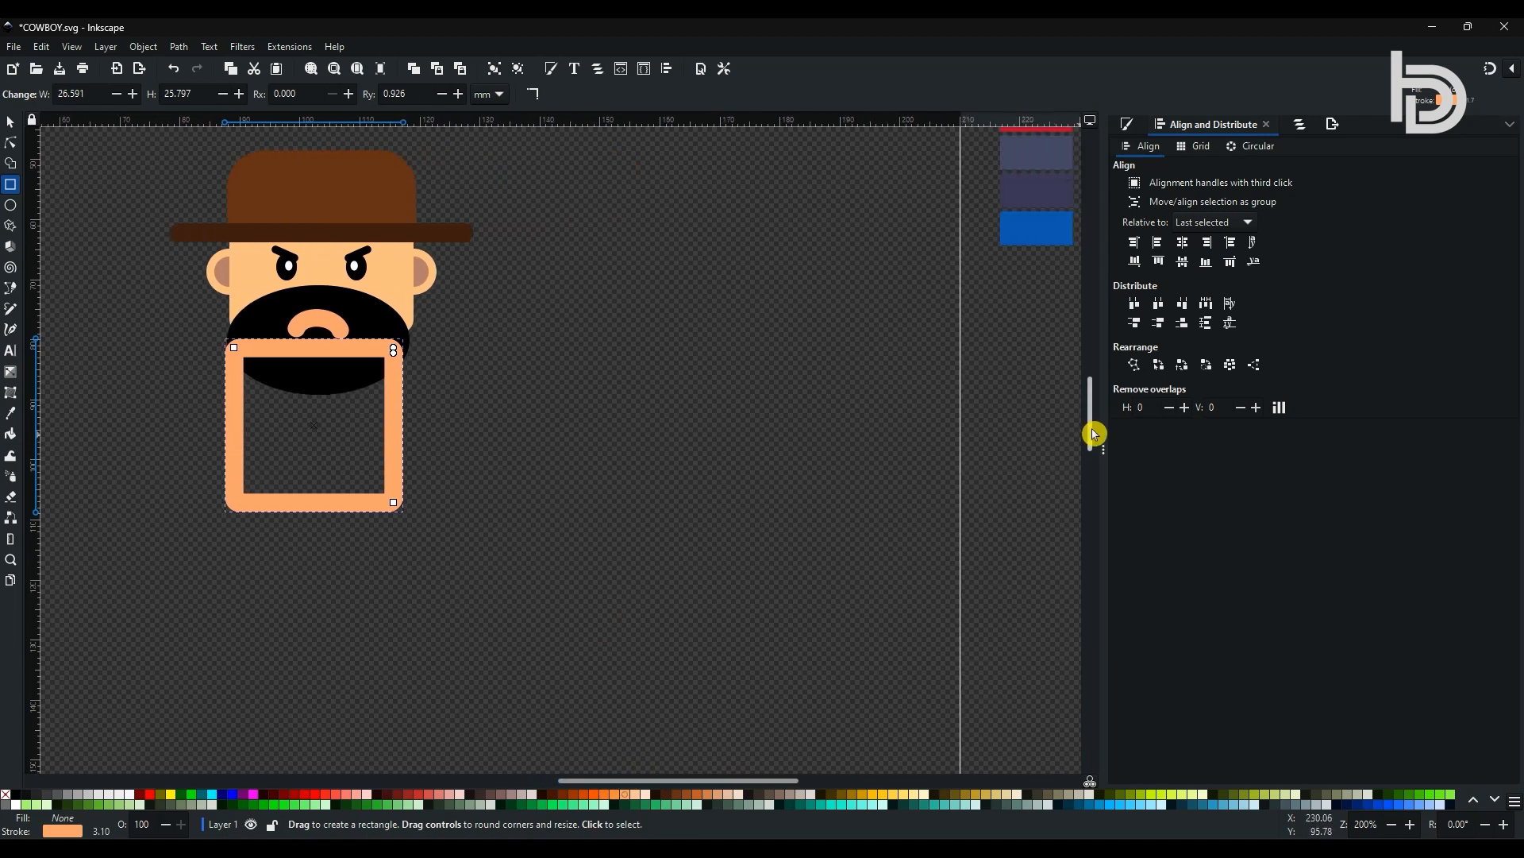
pyautogui.moveTo(1094, 434); pyautogui.dragTo(1093, 408)
pyautogui.click(14, 148)
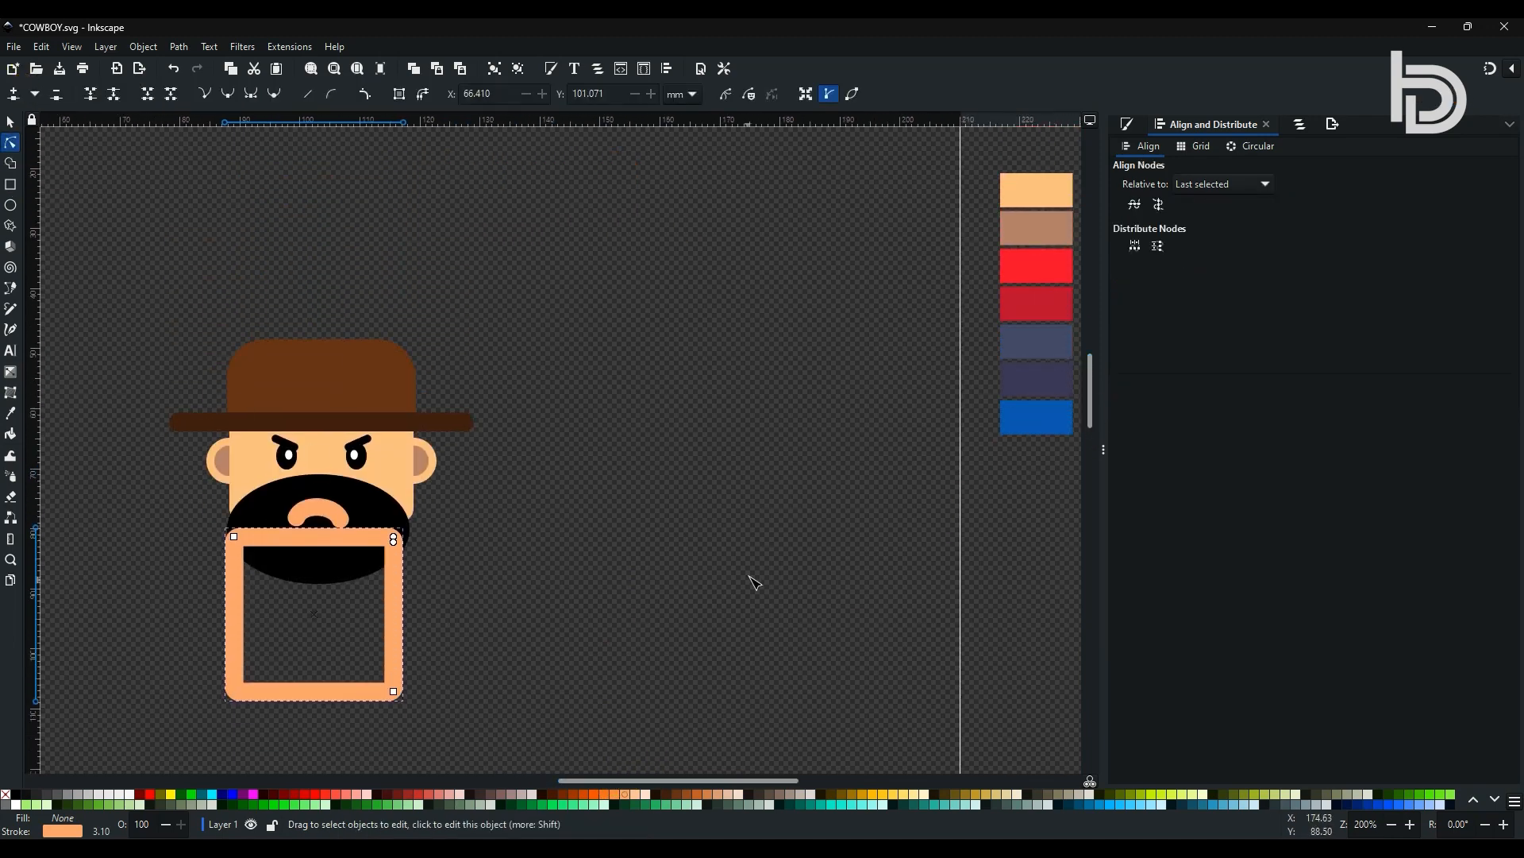
pyautogui.click(11, 413)
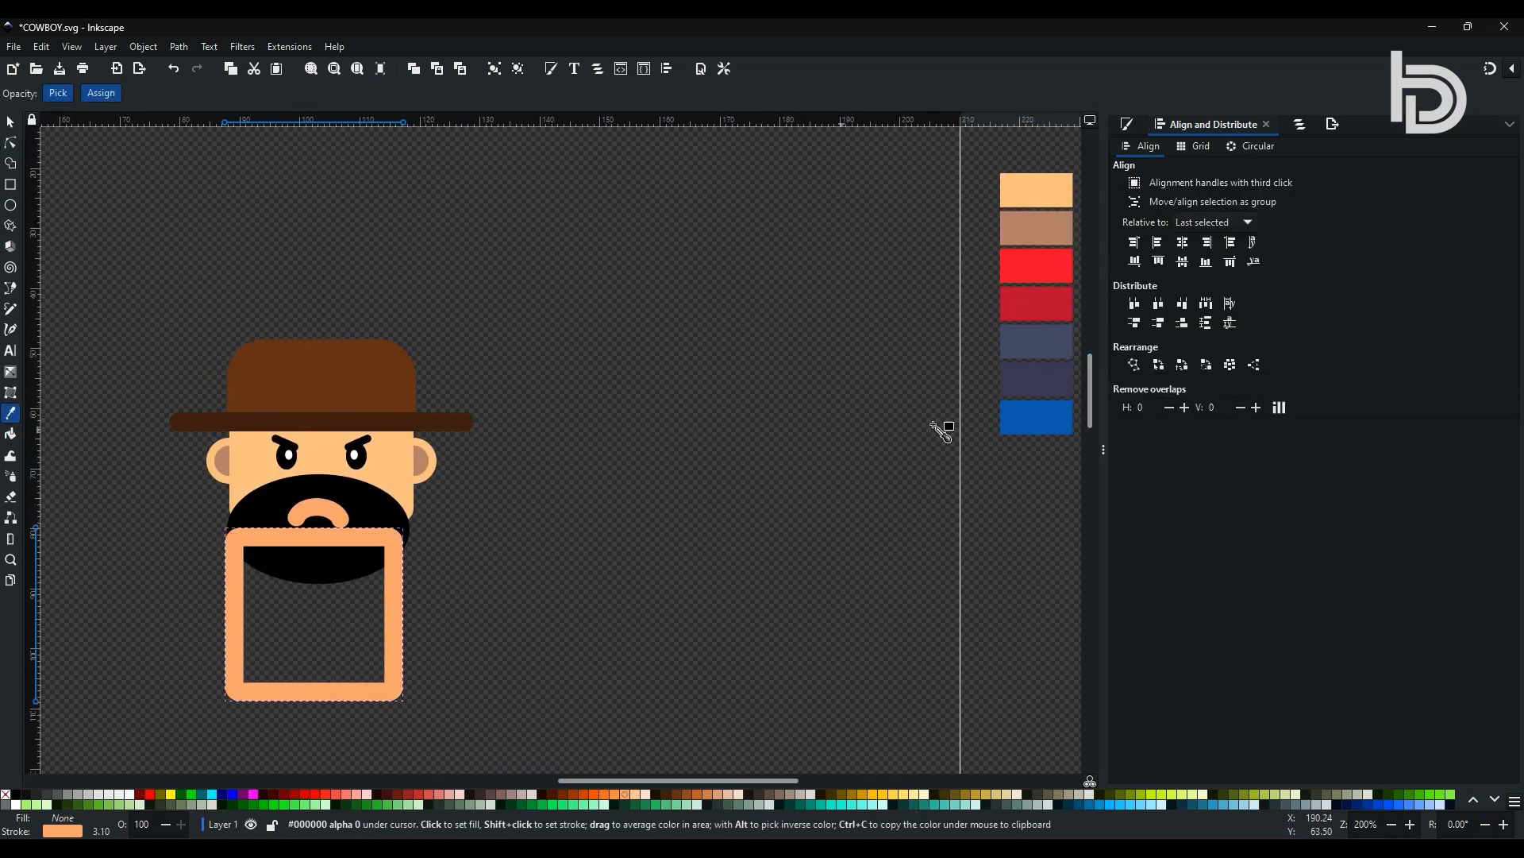
pyautogui.click(1032, 389)
pyautogui.rightClick(62, 830)
pyautogui.click(119, 818)
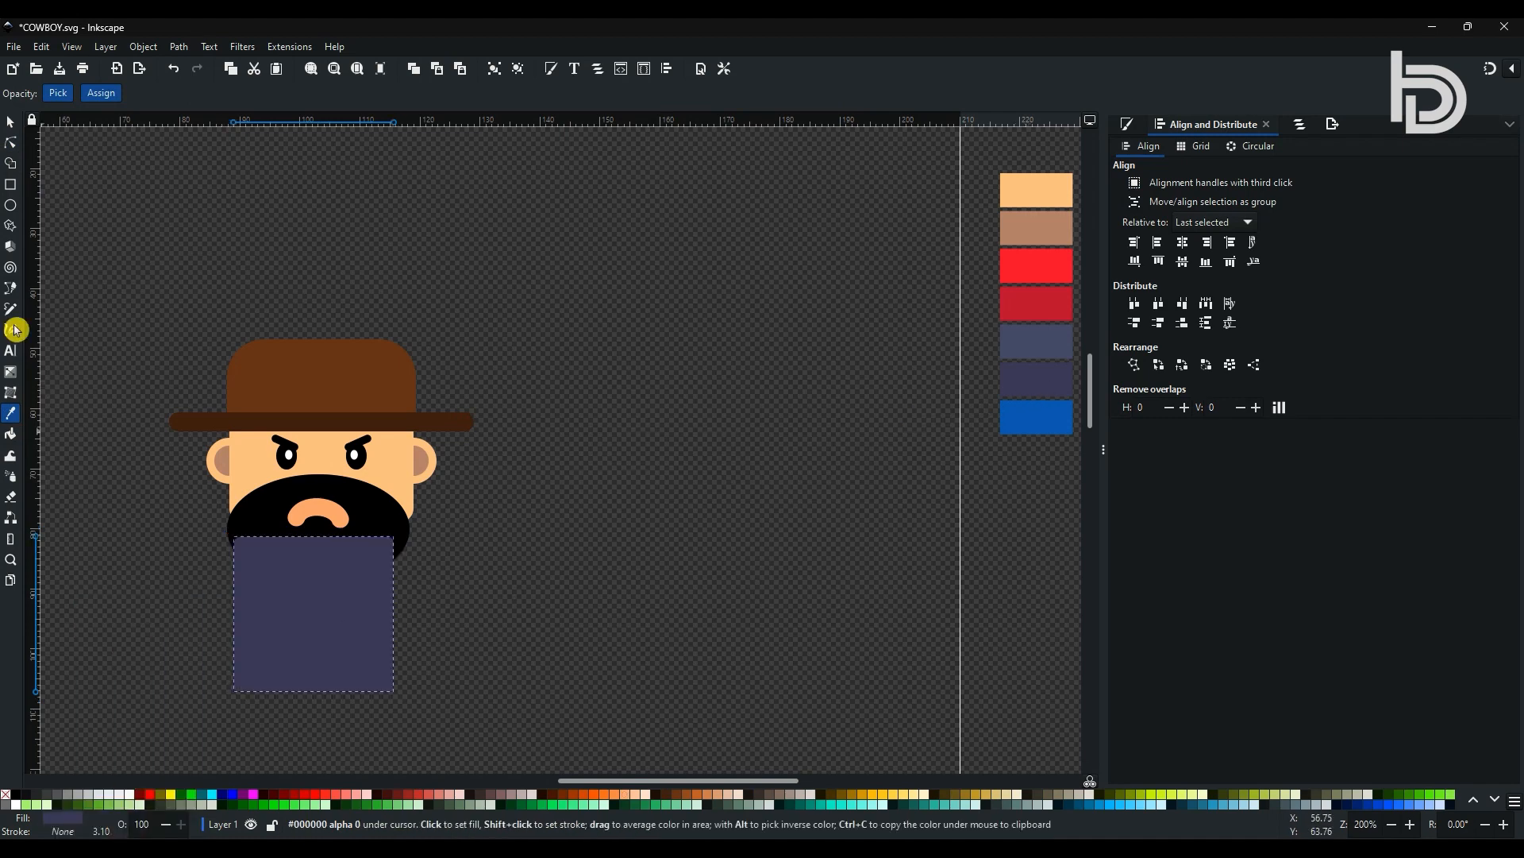
# Nudge the torso into place, fill it with 5% Gray and send it behind the beard
pyautogui.click(10, 144)
pyautogui.click(10, 122)
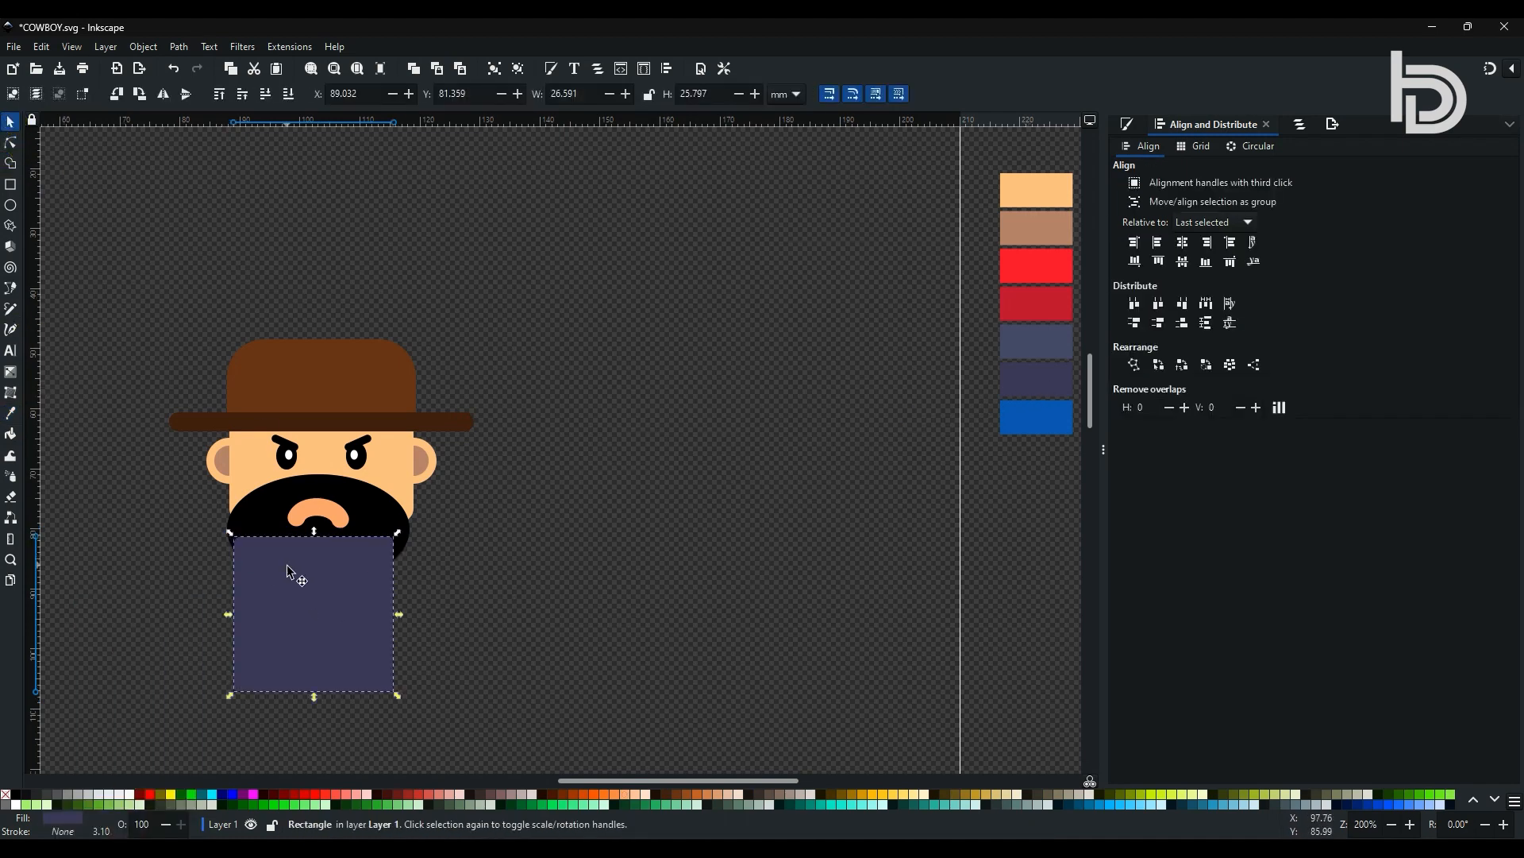
pyautogui.moveTo(297, 570); pyautogui.dragTo(300, 571)
pyautogui.click(119, 794)
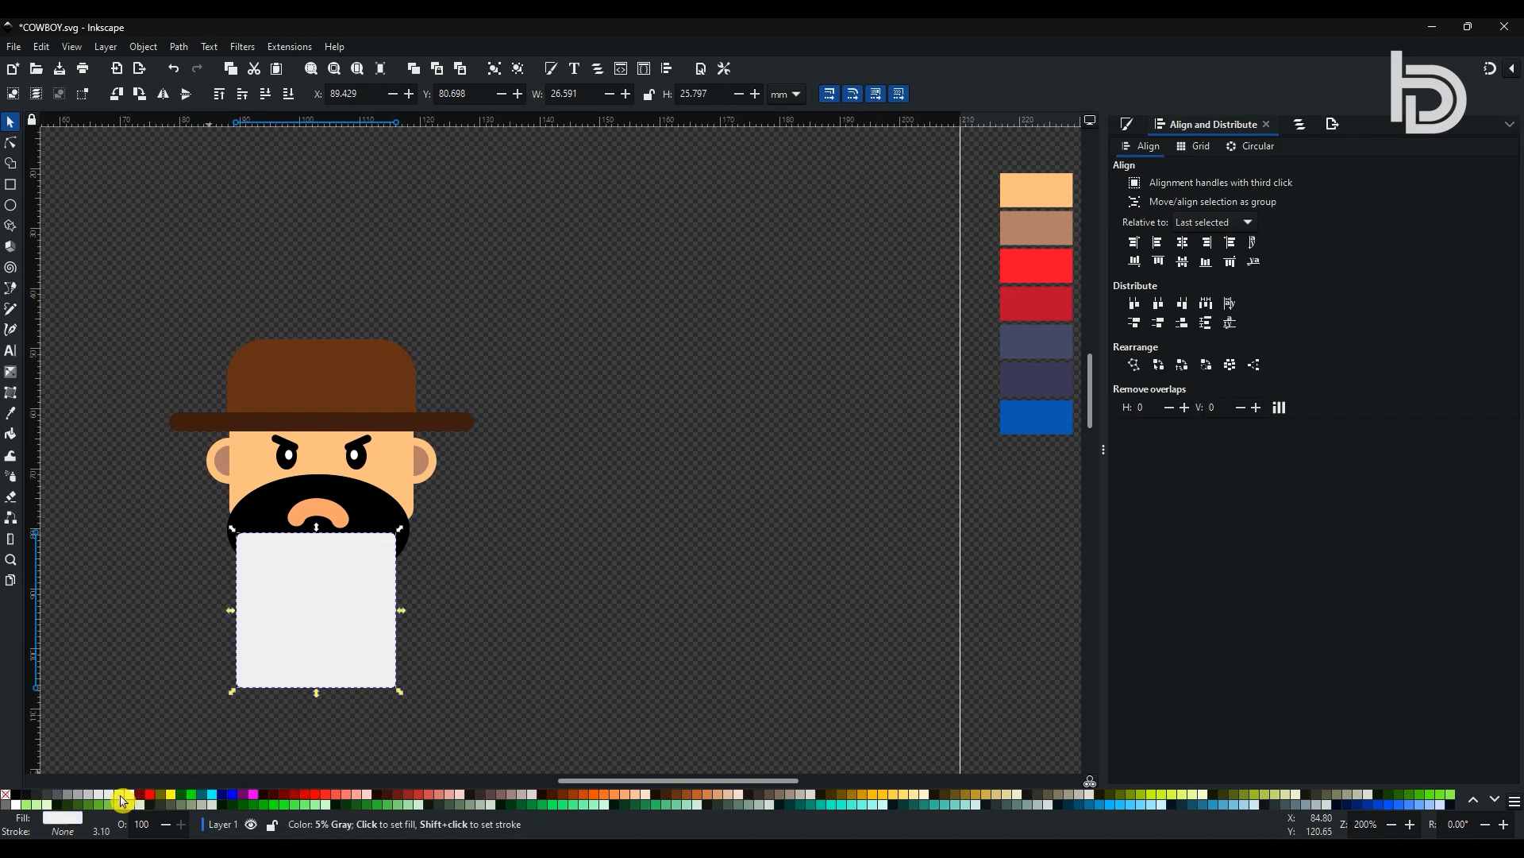
pyautogui.click(288, 94)
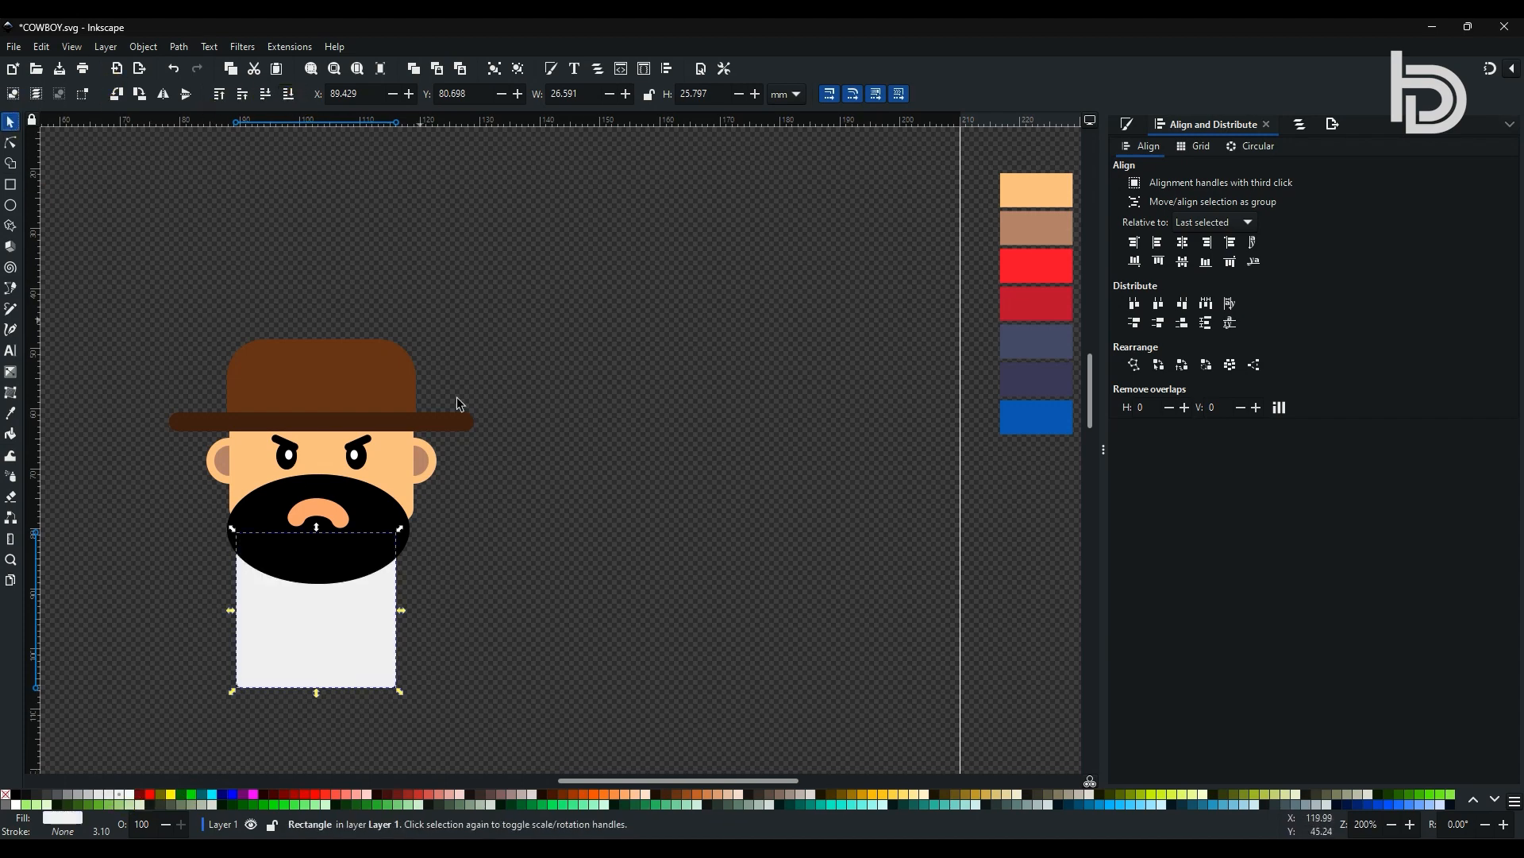
pyautogui.click(483, 594)
# Draw a jacket panel rectangle about 10.8 × 22.8 mm over the torso's left side and lower it behind the beard
pyautogui.click(11, 184)
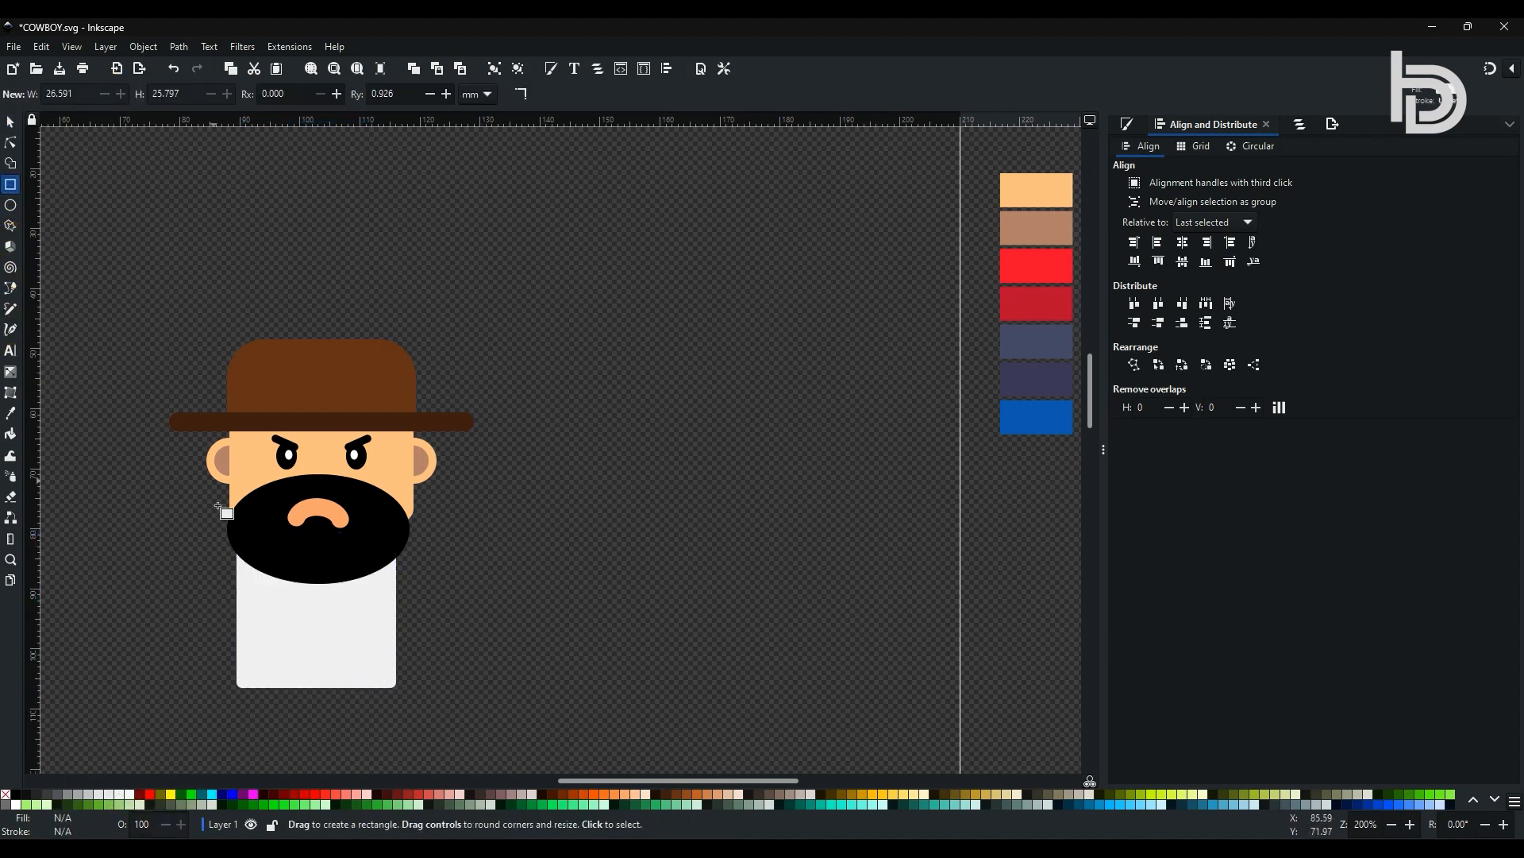
pyautogui.moveTo(198, 548); pyautogui.dragTo(264, 673)
pyautogui.press('s')
pyautogui.moveTo(236, 587); pyautogui.dragTo(268, 588)
pyautogui.click(267, 93)
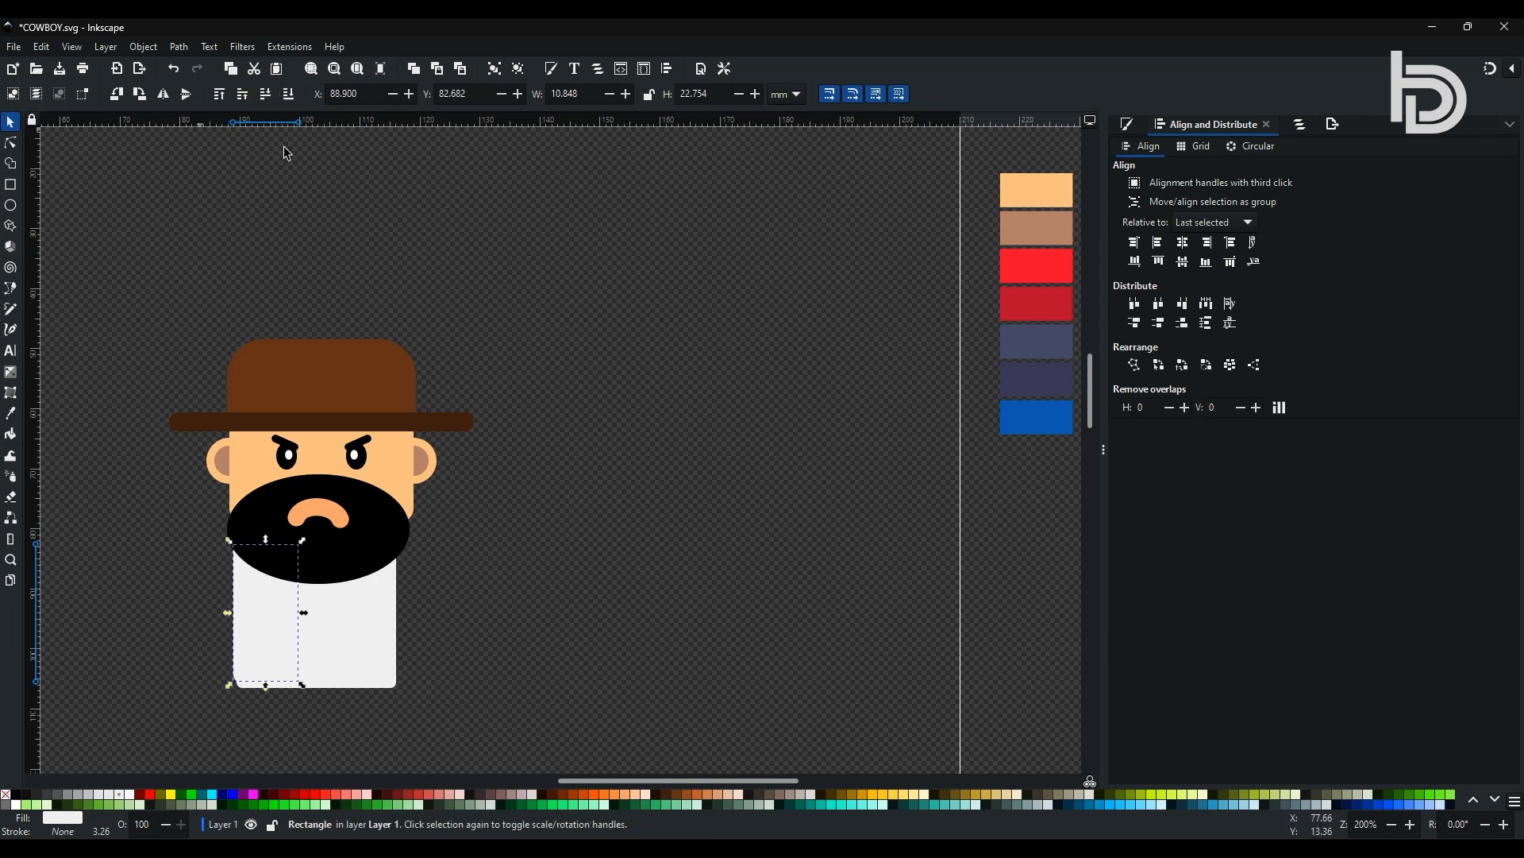
# Fill the jacket panel with the dark navy swatch colour
pyautogui.click(11, 413)
pyautogui.click(1028, 386)
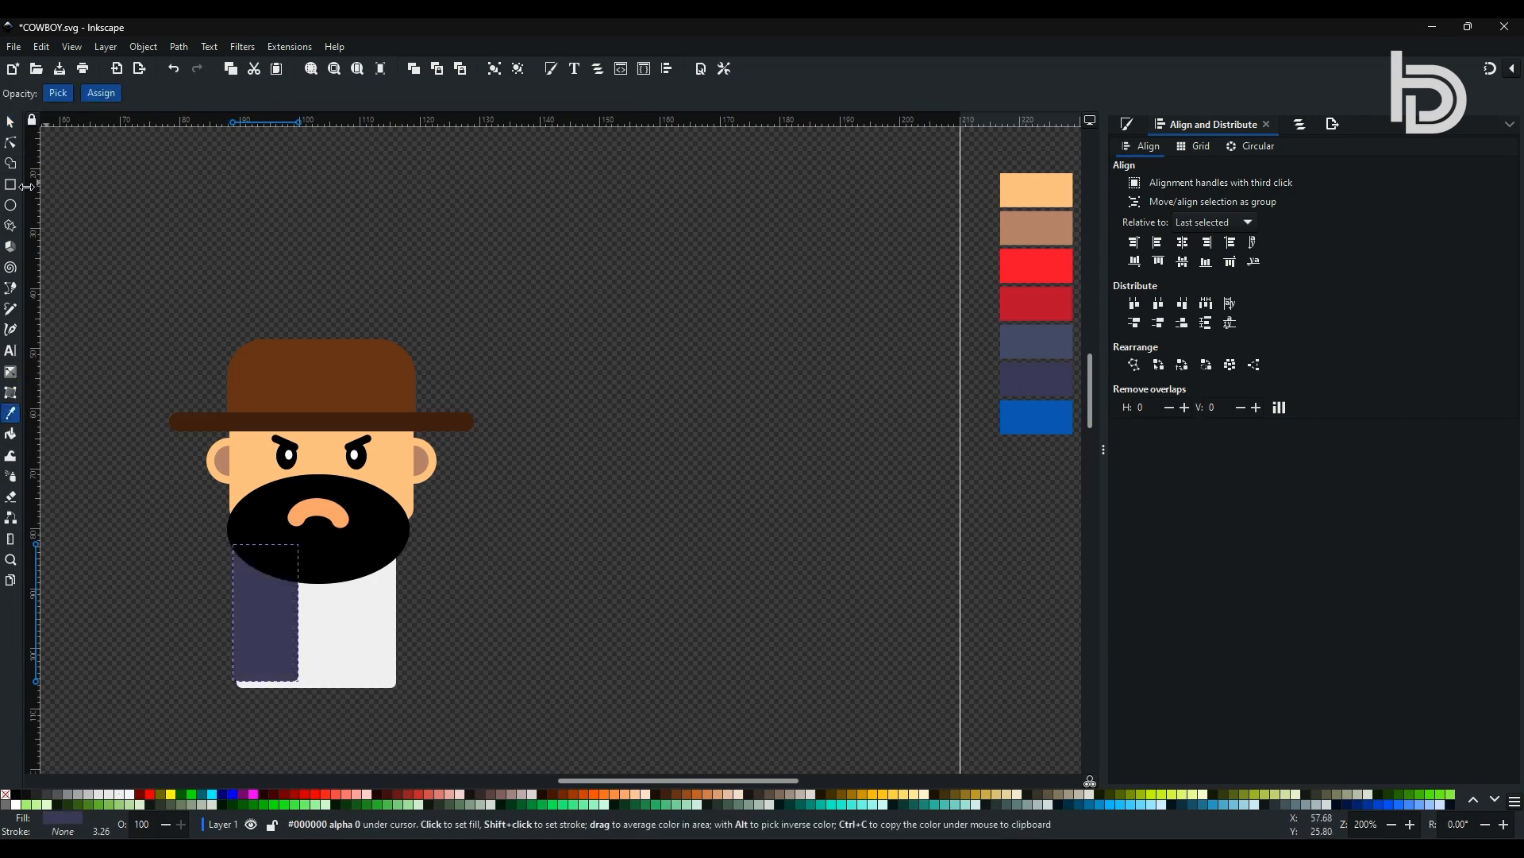
pyautogui.click(11, 122)
# Duplicate the navy jacket panel and shift the copy horizontally to the torso's right side
pyautogui.press('ctrl')
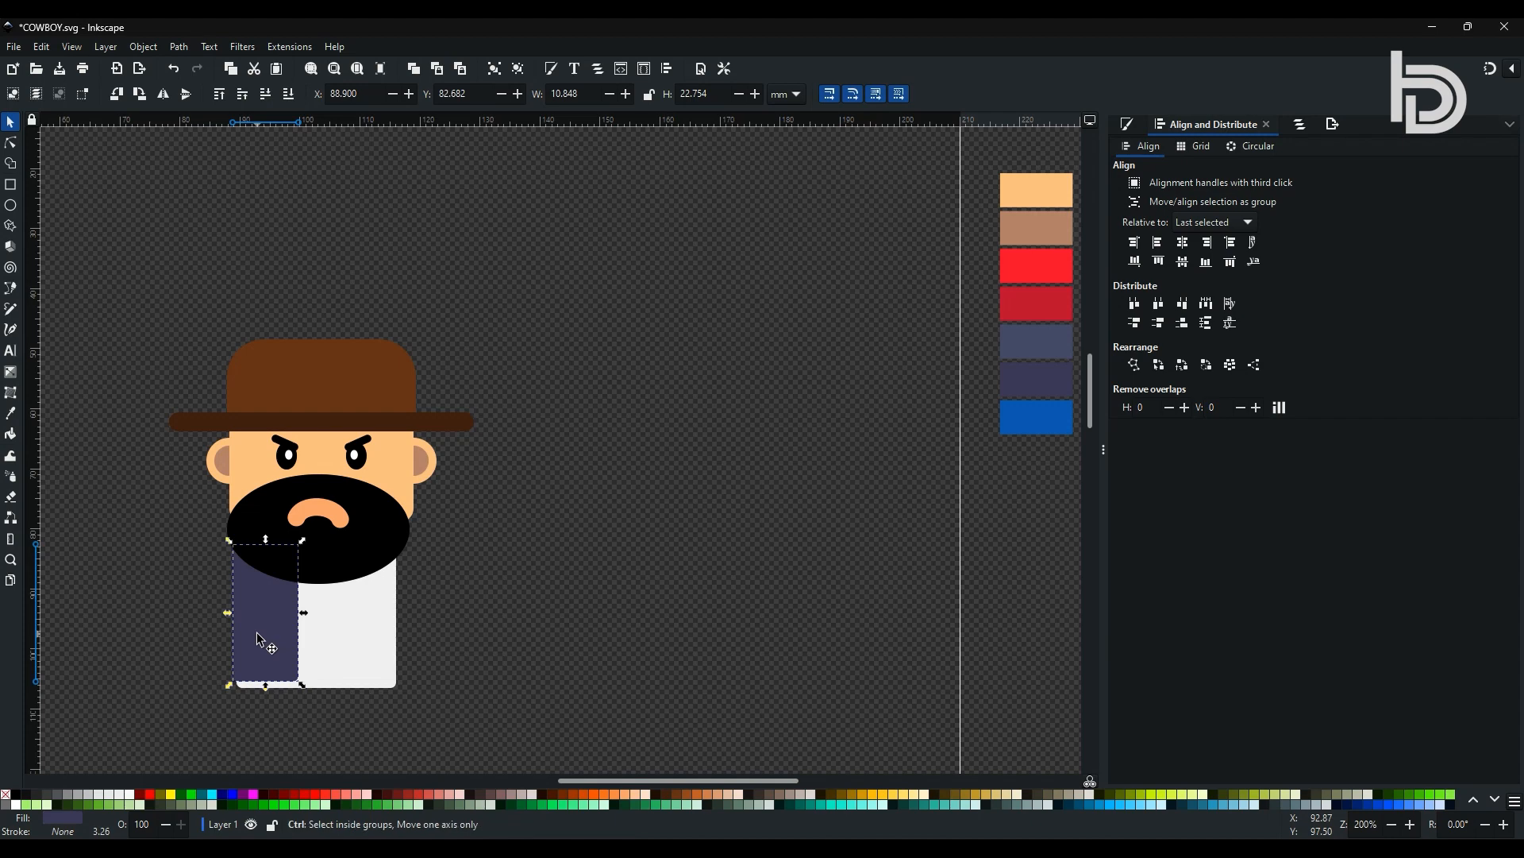
pyautogui.press('pageup')
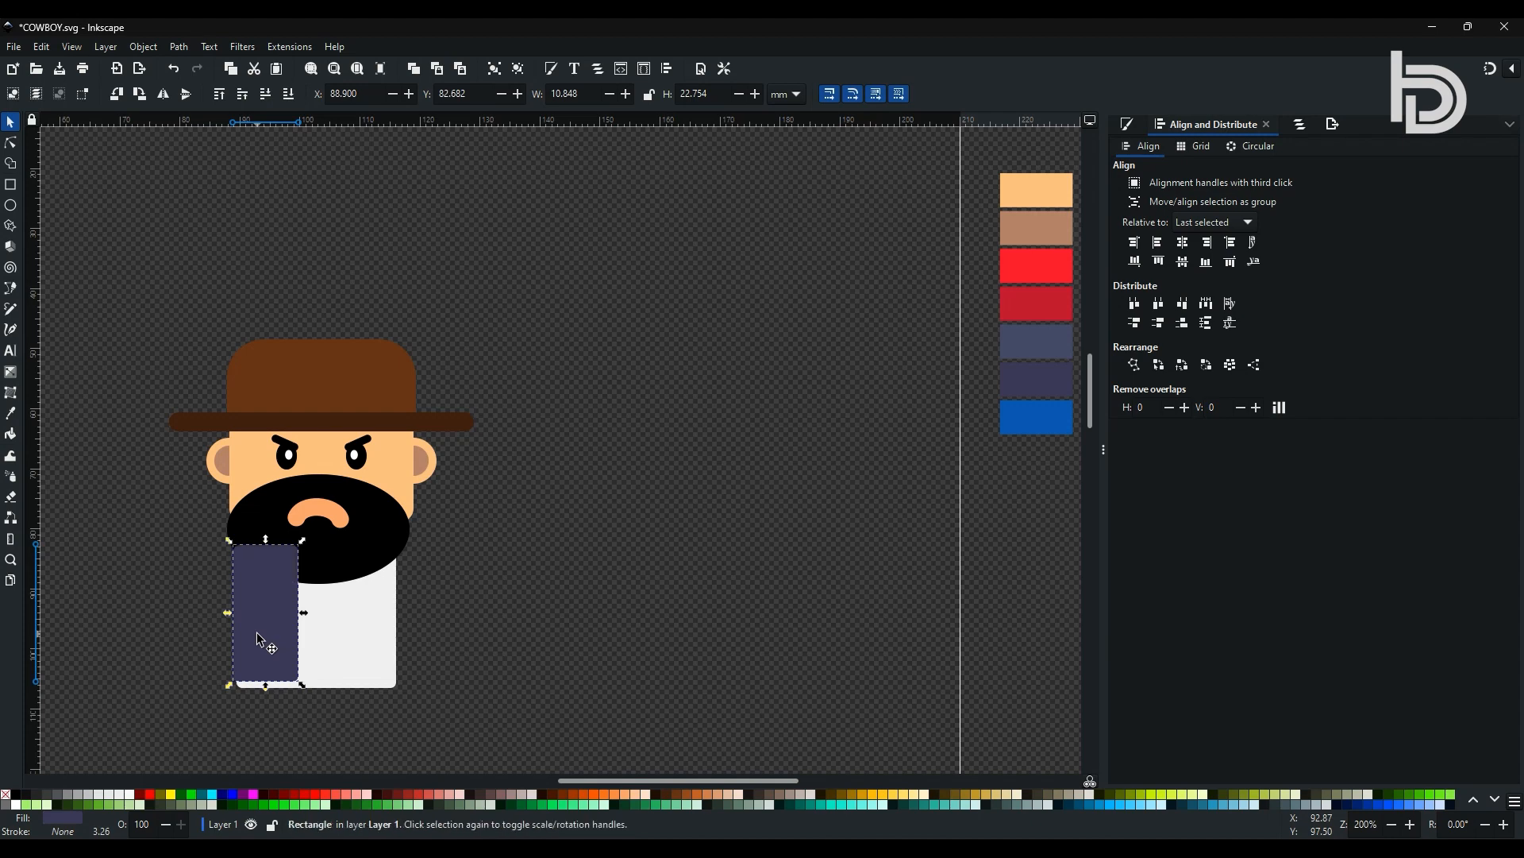
pyautogui.hotkey('ctrl', 'd')
pyautogui.press('Right')
pyautogui.press('Right')
pyautogui.press('Right')
pyautogui.press('Right')
pyautogui.press('Right')
pyautogui.press('Right')
pyautogui.press('Right')
pyautogui.press('Right')
pyautogui.press('Right')
pyautogui.press('Right')
pyautogui.press('Right')
pyautogui.press('Right')
pyautogui.press('Right')
pyautogui.press('Right')
pyautogui.press('Right')
pyautogui.press('Right')
pyautogui.press('Right')
pyautogui.press('Right')
pyautogui.press('Right')
pyautogui.press('Right')
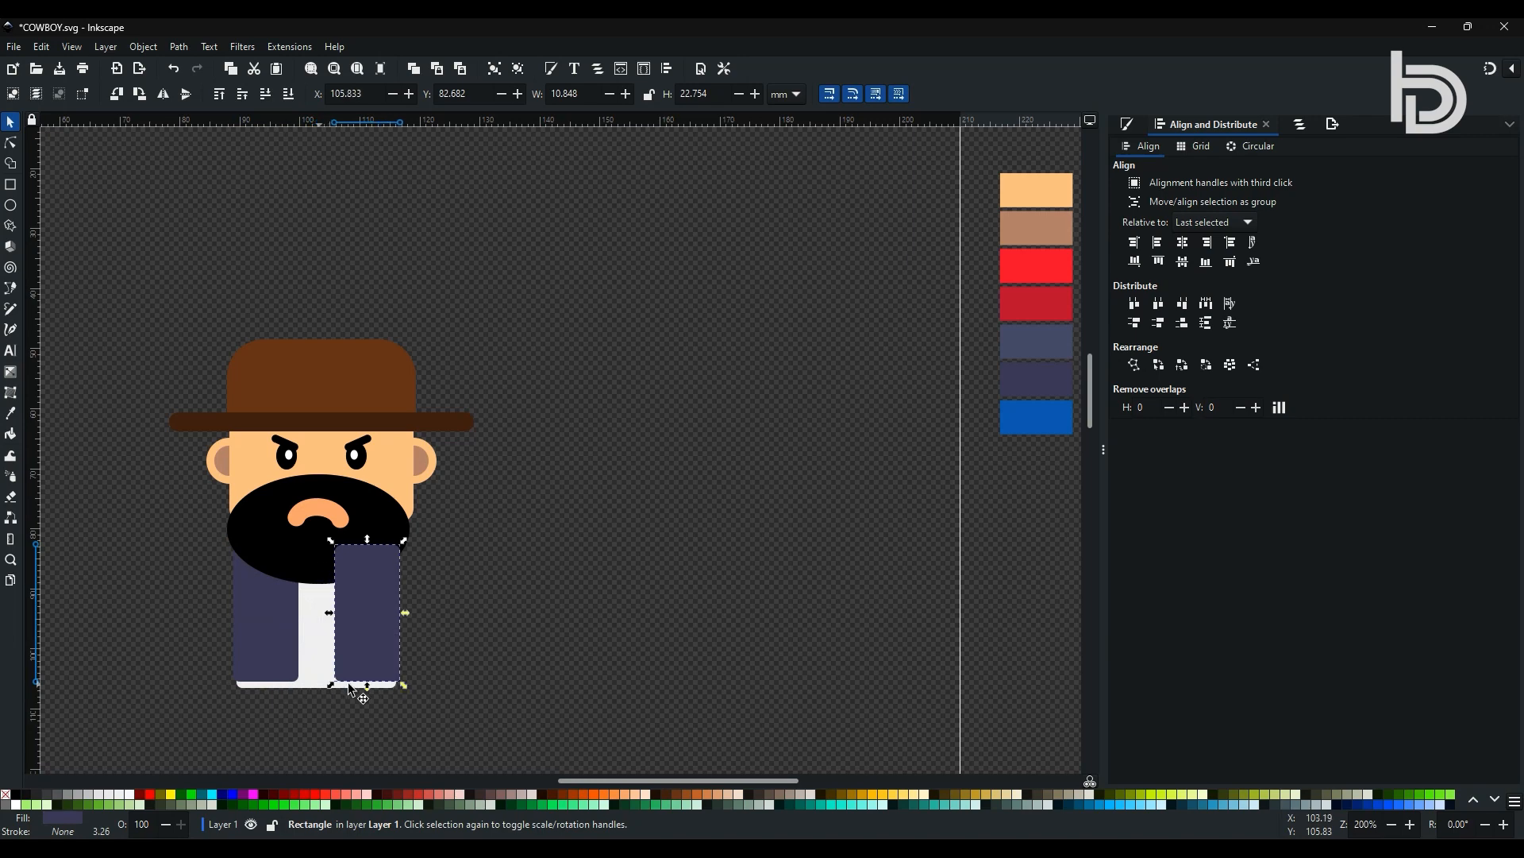
# Group the two jacket panels and centre all parts of the character horizontally
pyautogui.keyDown('shift'); pyautogui.click(279, 635); pyautogui.keyUp('shift')
pyautogui.press('pageup')
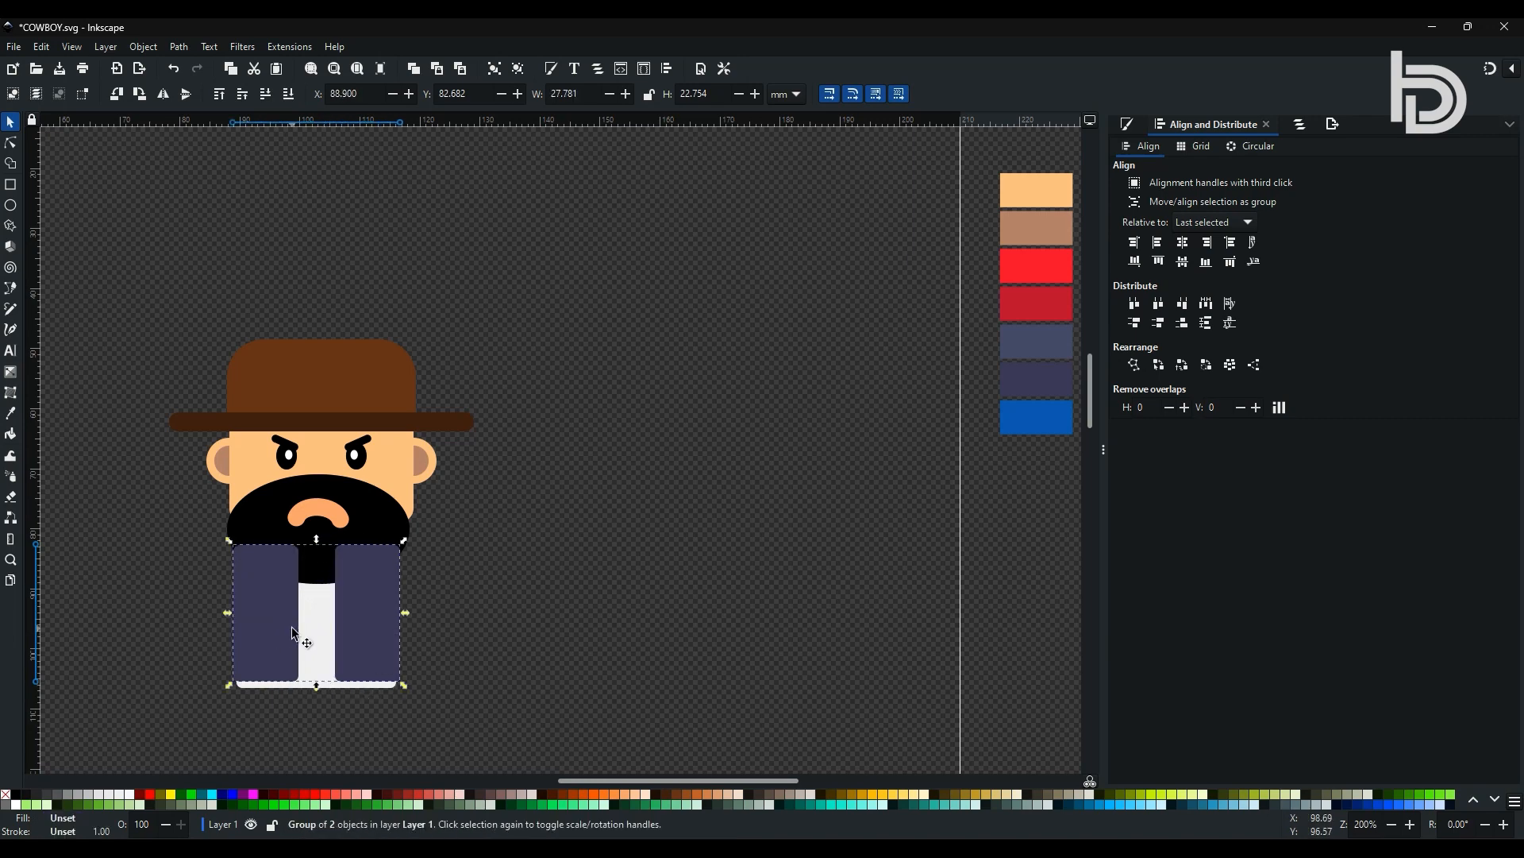
pyautogui.keyDown('shift'); pyautogui.click(306, 631); pyautogui.keyUp('shift')
pyautogui.moveTo(71, 271); pyautogui.dragTo(560, 767)
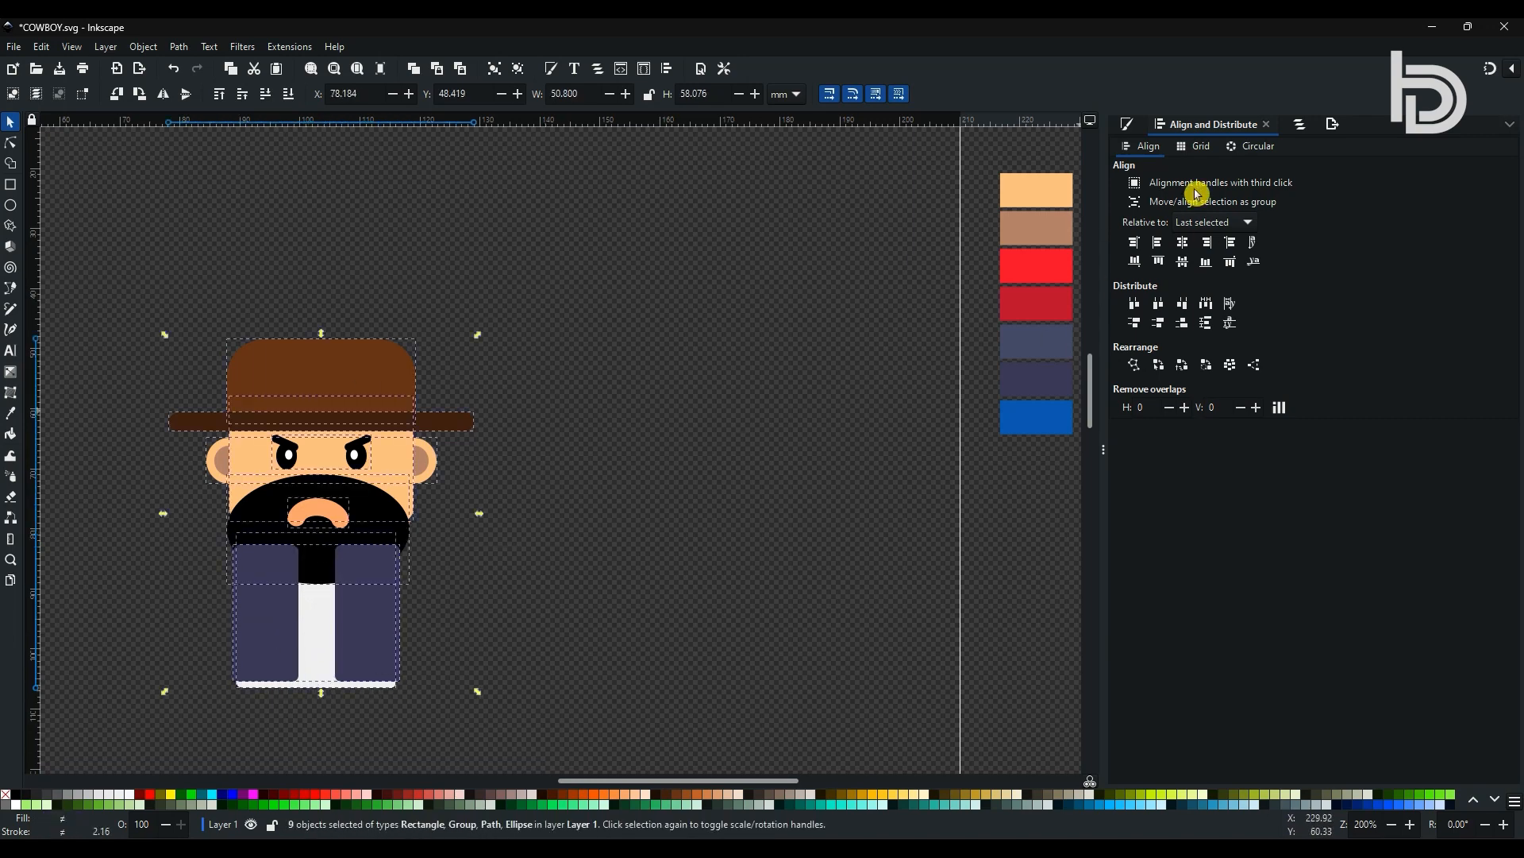
pyautogui.click(1183, 243)
# Lower the grouped jacket panels behind the beard
pyautogui.click(345, 643)
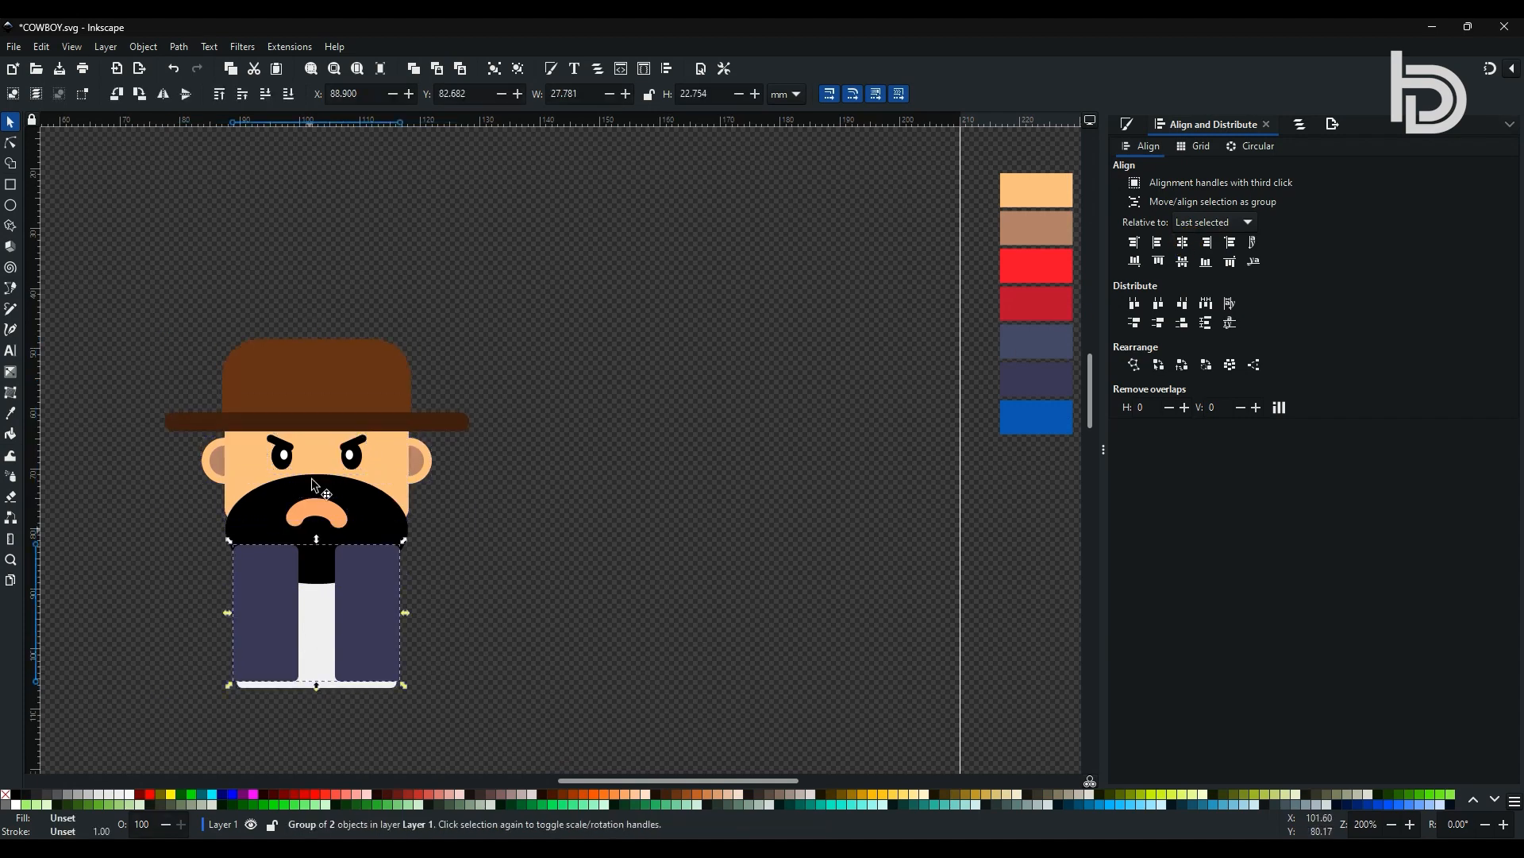
pyautogui.click(265, 93)
pyautogui.click(532, 637)
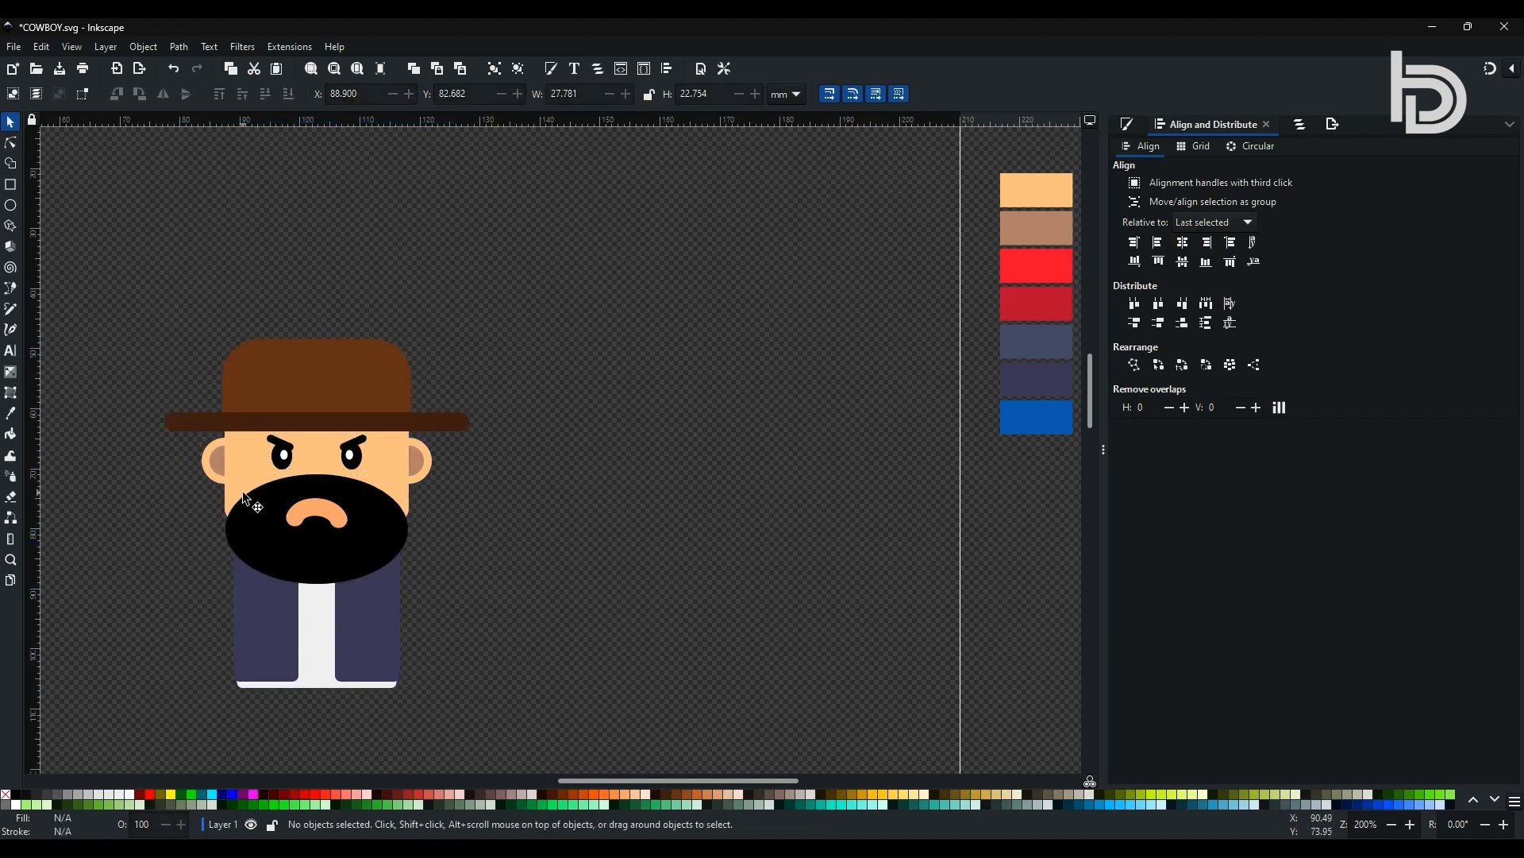
# Draw a square of about 14.4 mm beside the figure, rotate it 45° into a diamond and fill it with the bright red swatch colour
pyautogui.click(11, 183)
pyautogui.moveTo(523, 496); pyautogui.dragTo(609, 582)
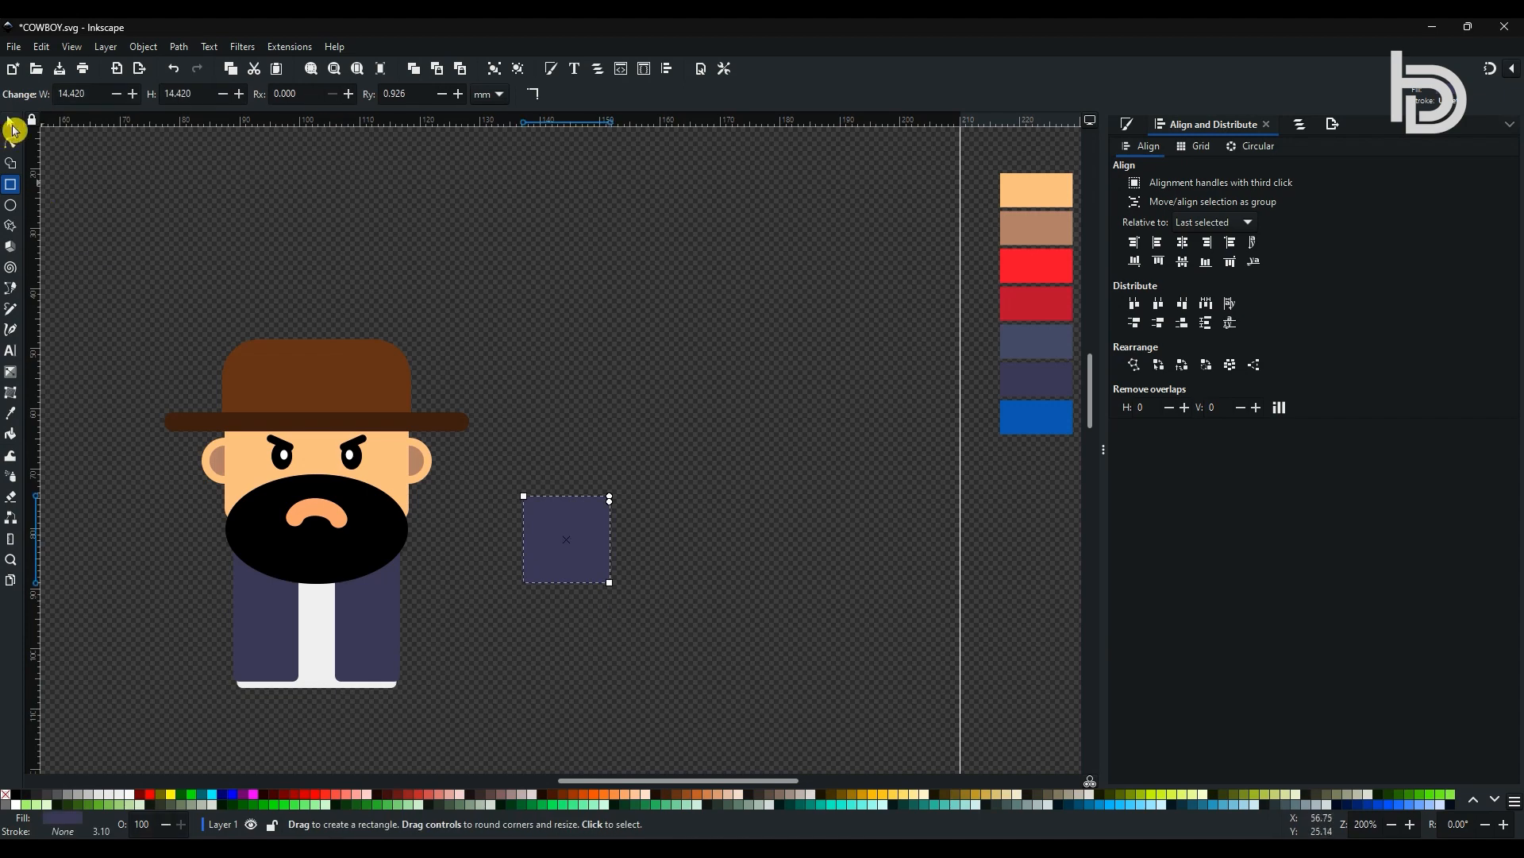
pyautogui.click(11, 123)
pyautogui.click(601, 527)
pyautogui.moveTo(615, 491); pyautogui.dragTo(627, 537)
pyautogui.click(11, 412)
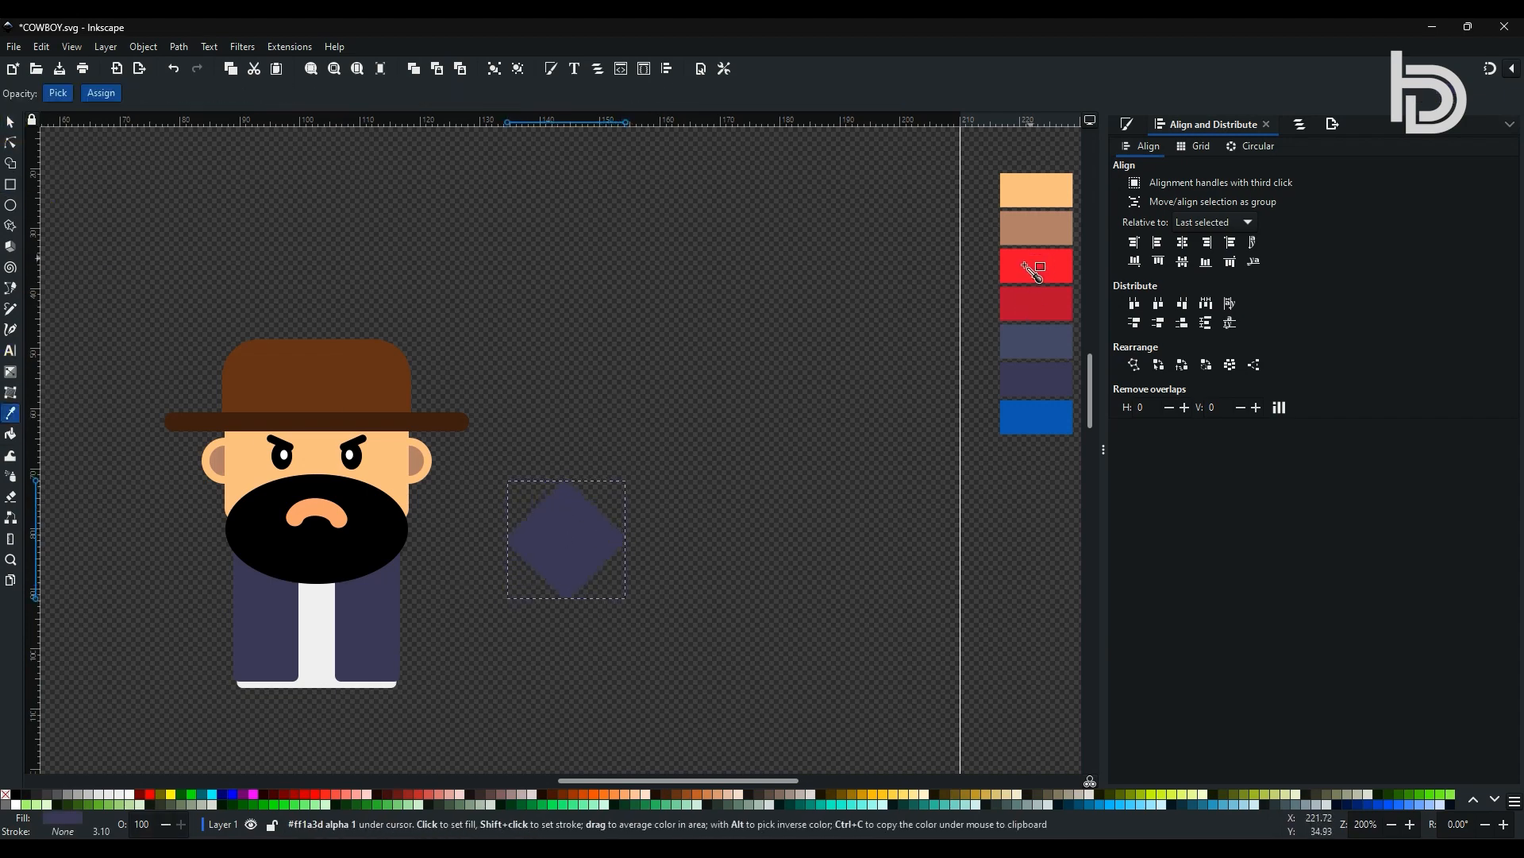
pyautogui.click(1033, 266)
# Draw a rectangle about 35.3 × 12 mm covering the upper half of the red diamond
pyautogui.click(11, 143)
pyautogui.click(9, 186)
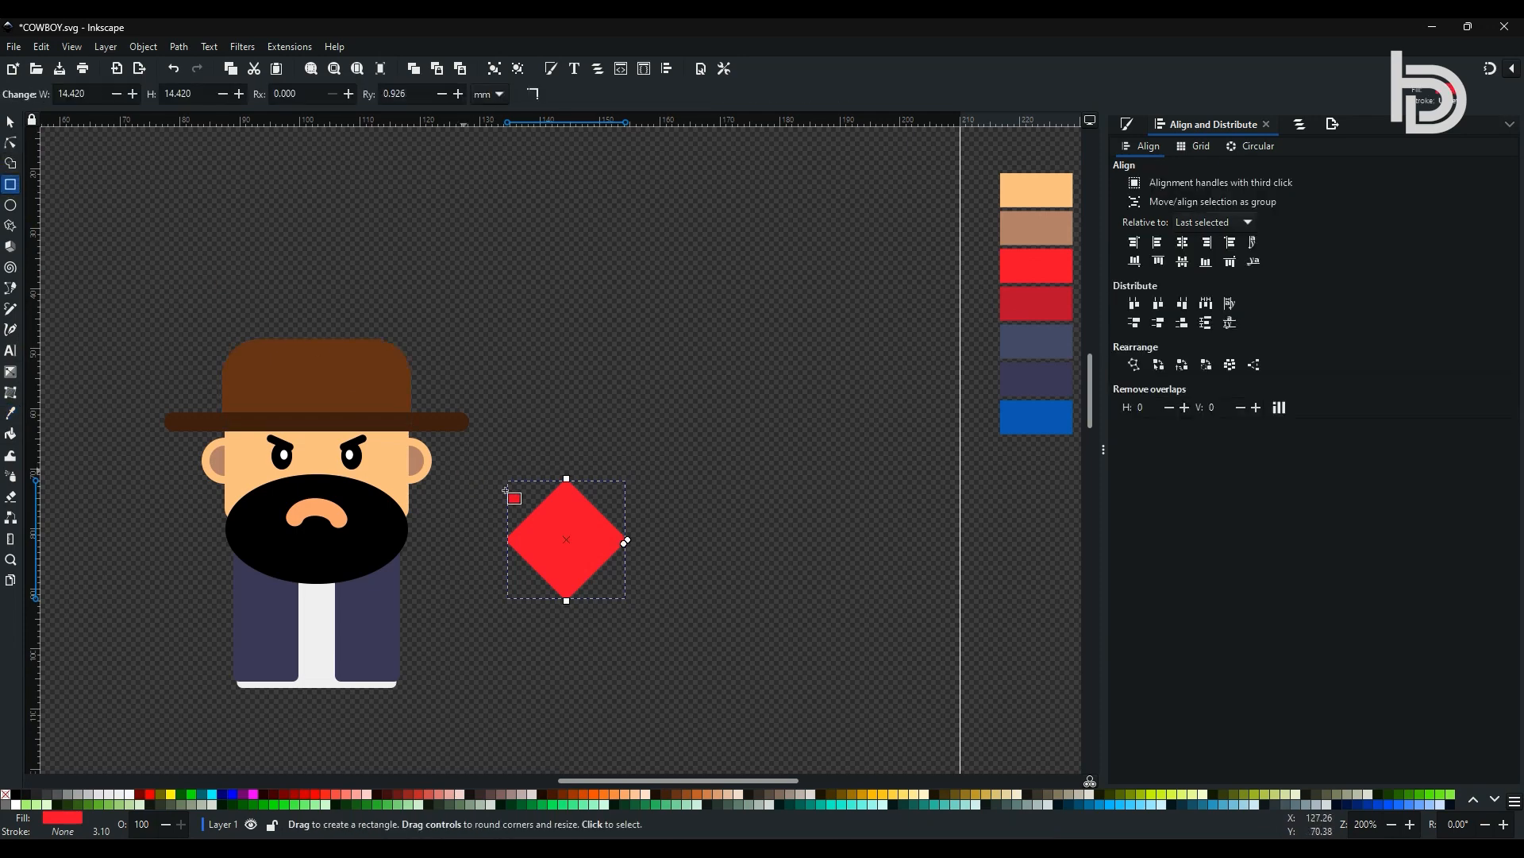
pyautogui.moveTo(463, 470); pyautogui.dragTo(675, 545)
pyautogui.press('s')
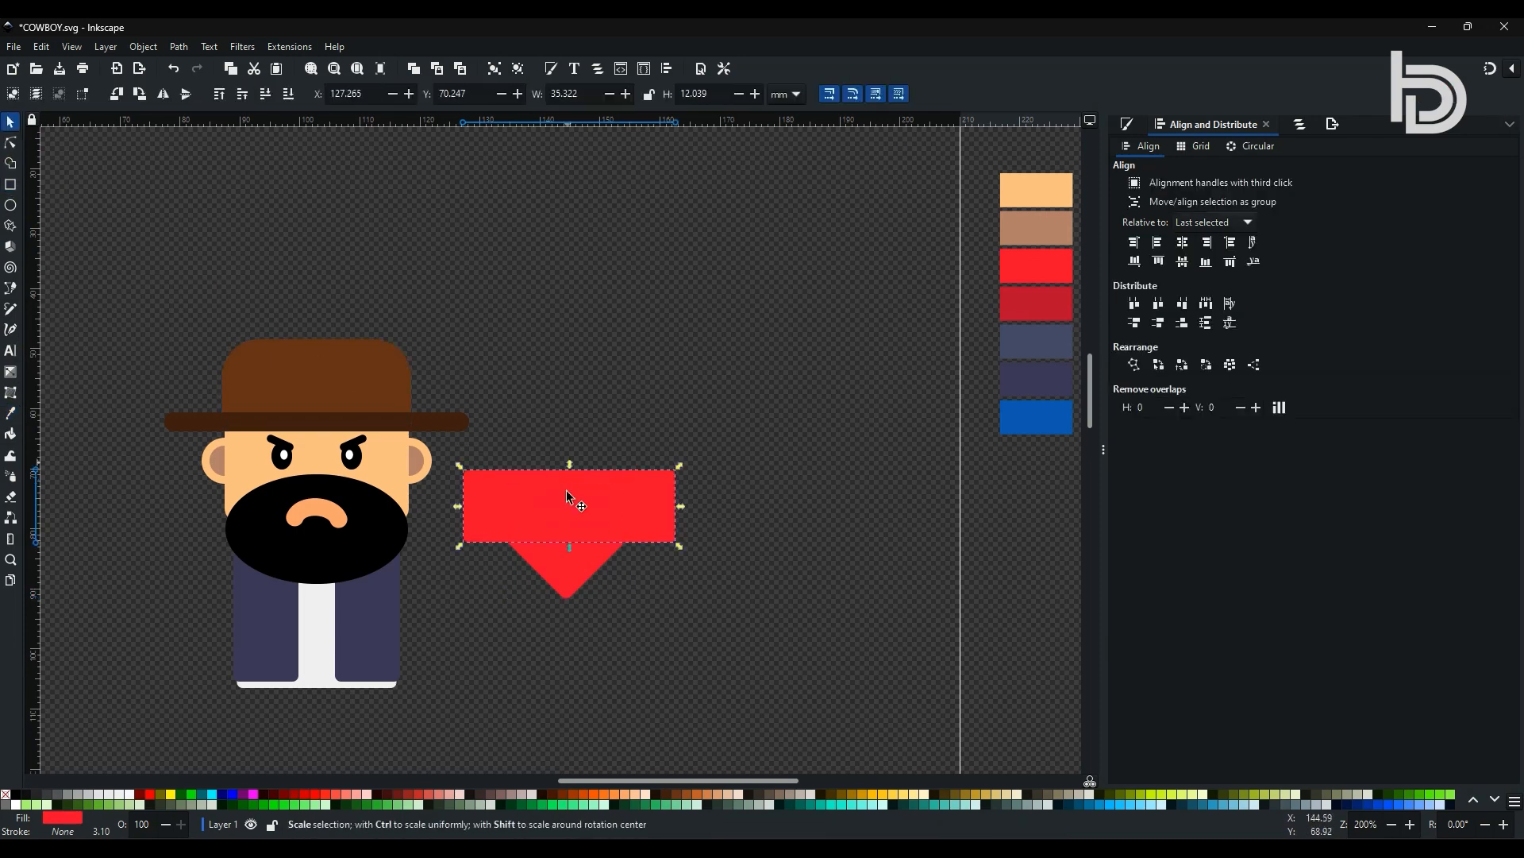
# Subtract the rectangle from the red diamond and place the remaining triangle, about 16.9 × 9.4 mm, at the neck behind the beard
pyautogui.keyDown('shift'); pyautogui.click(569, 567); pyautogui.keyUp('shift')
pyautogui.click(178, 46)
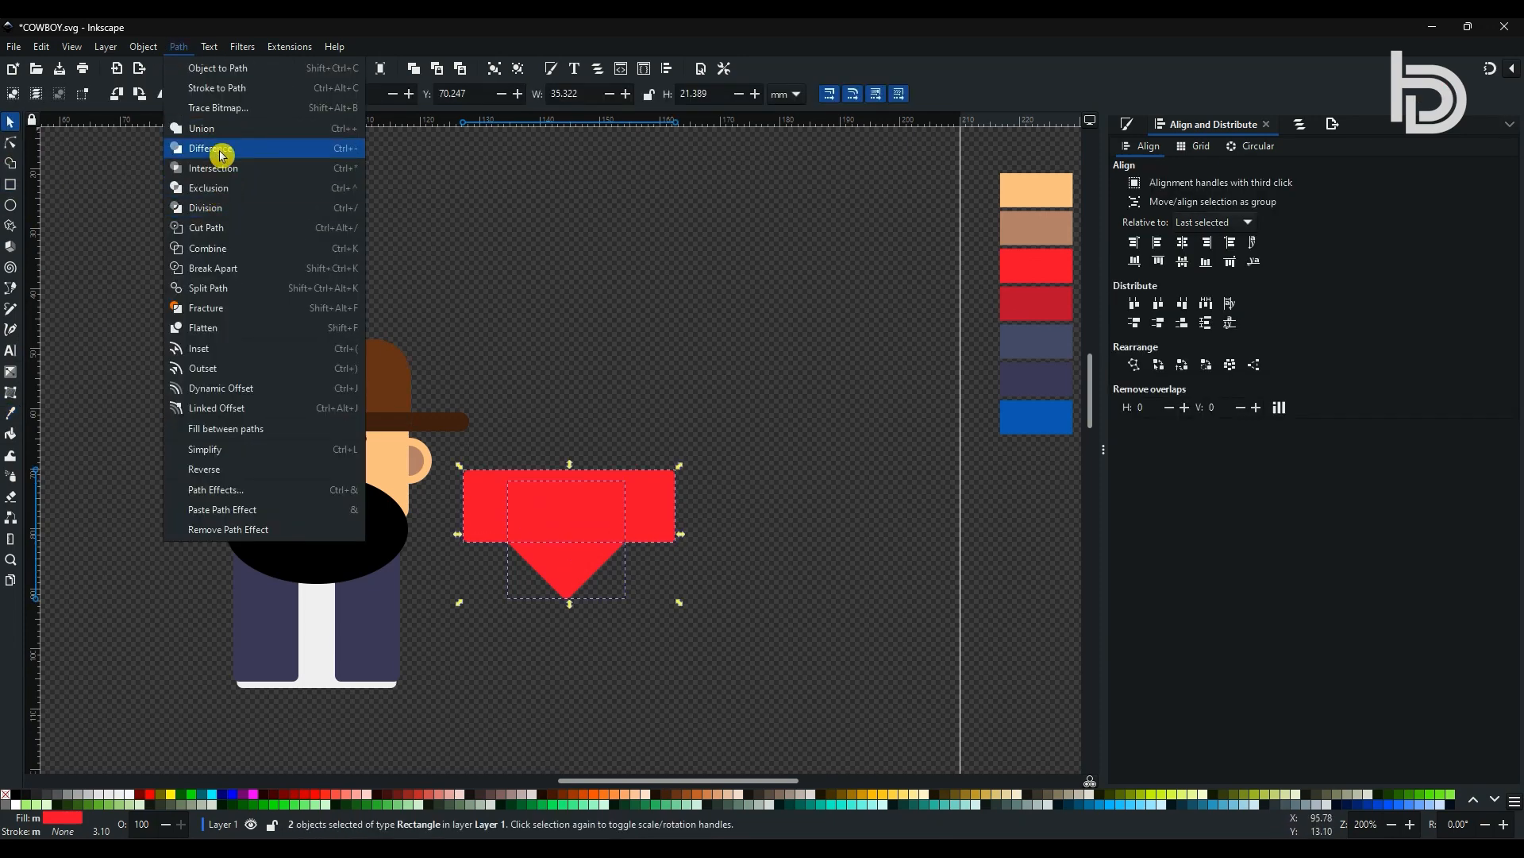
pyautogui.click(220, 188)
pyautogui.moveTo(613, 582); pyautogui.dragTo(378, 594)
pyautogui.moveTo(328, 584); pyautogui.dragTo(323, 588)
pyautogui.click(266, 94)
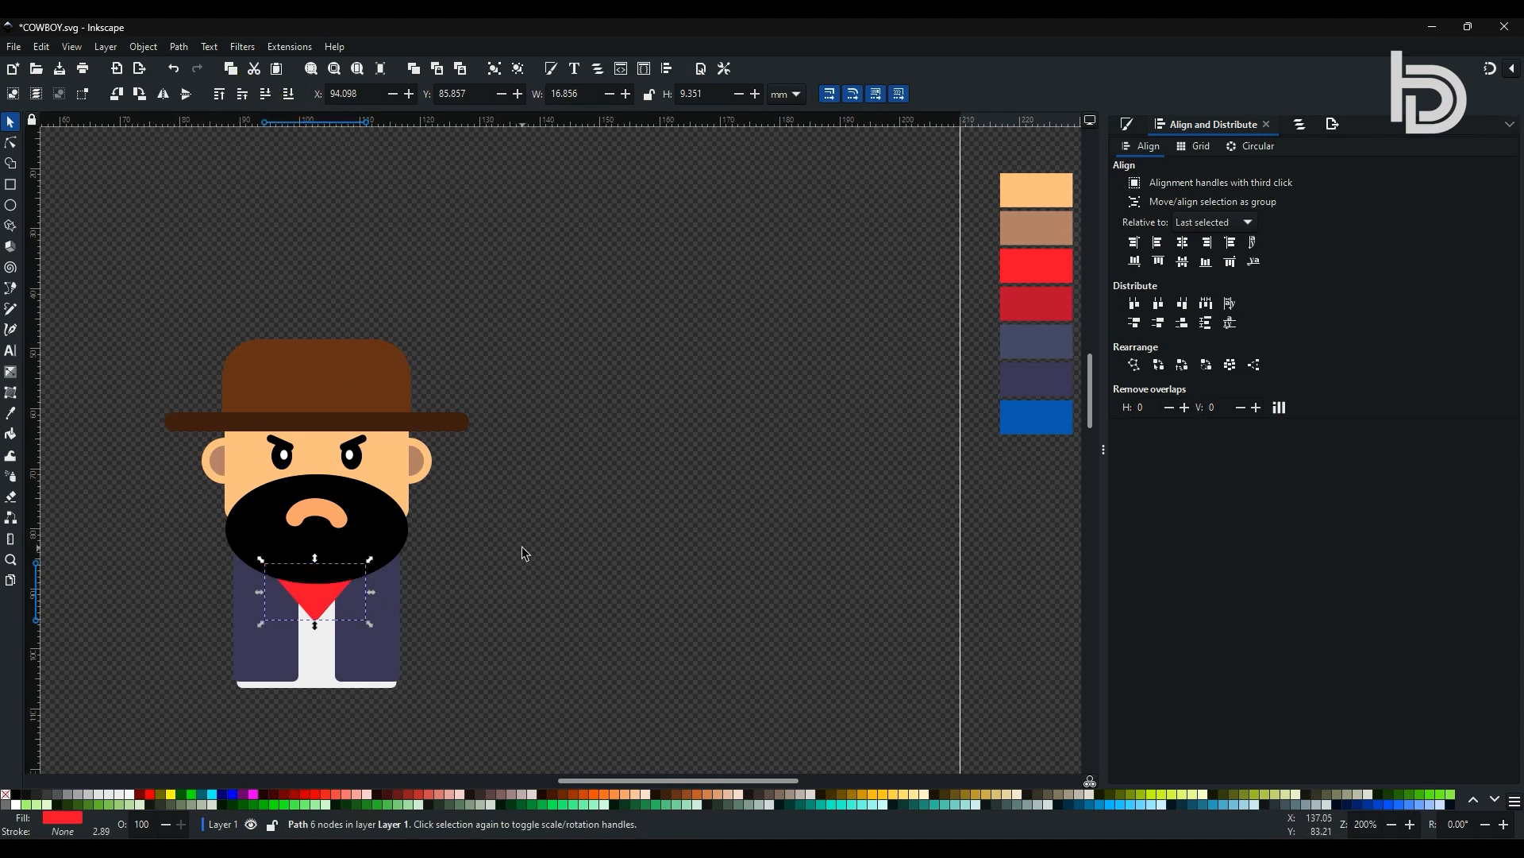
# Draw a circle about 2.2 mm wide on the right jacket panel as a button and fill it off-white
pyautogui.click(11, 206)
pyautogui.moveTo(450, 573); pyautogui.dragTo(349, 619)
pyautogui.click(11, 122)
pyautogui.click(118, 798)
# Duplicate the jacket button, move the copy straight down and space both as a close vertical pair on the right panel
pyautogui.click(68, 47)
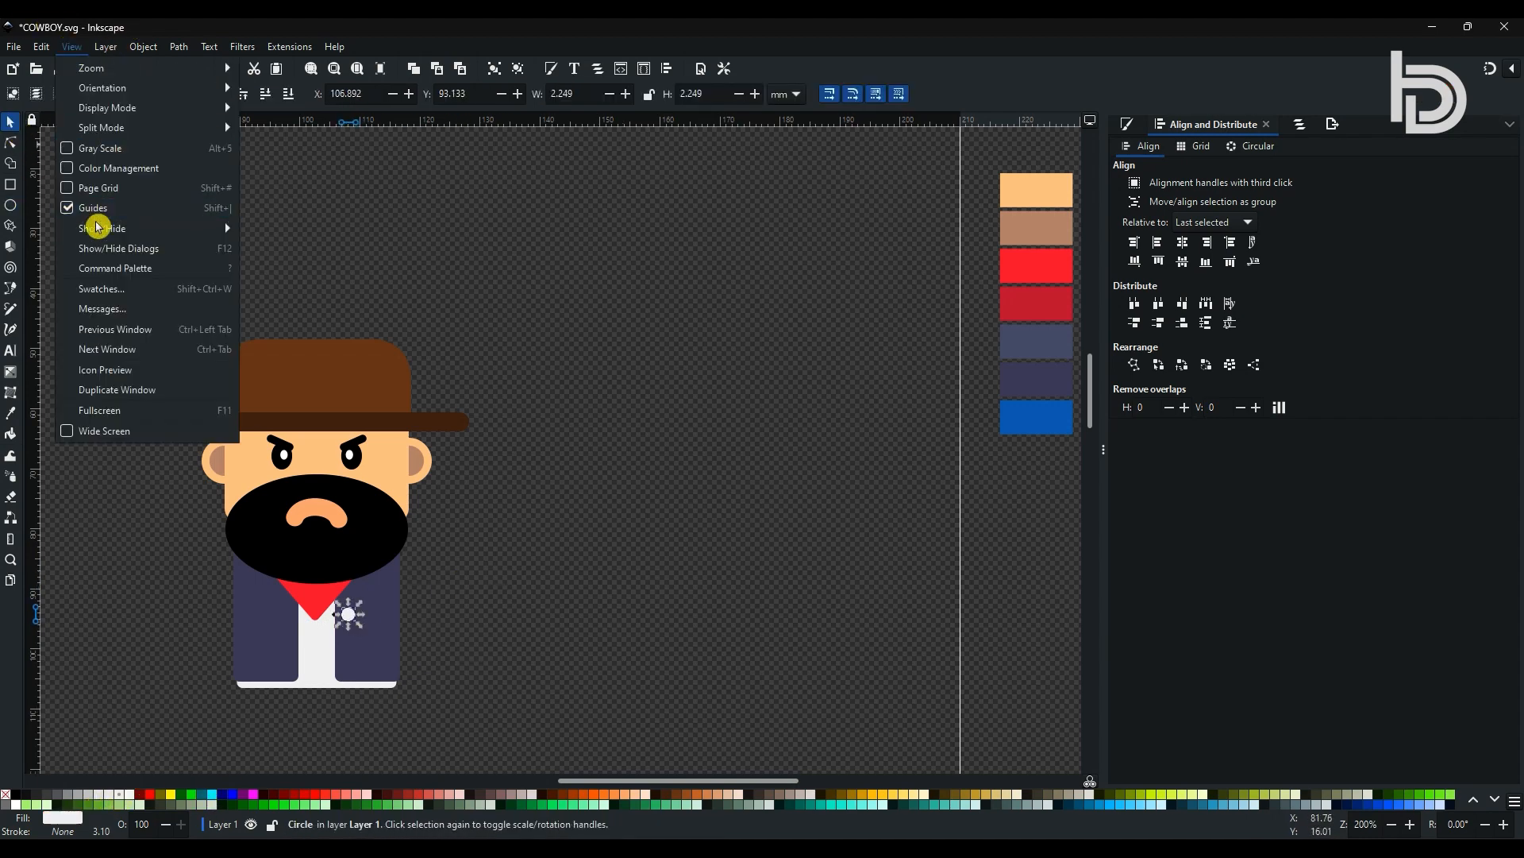
pyautogui.moveTo(41, 48)
pyautogui.click(74, 229)
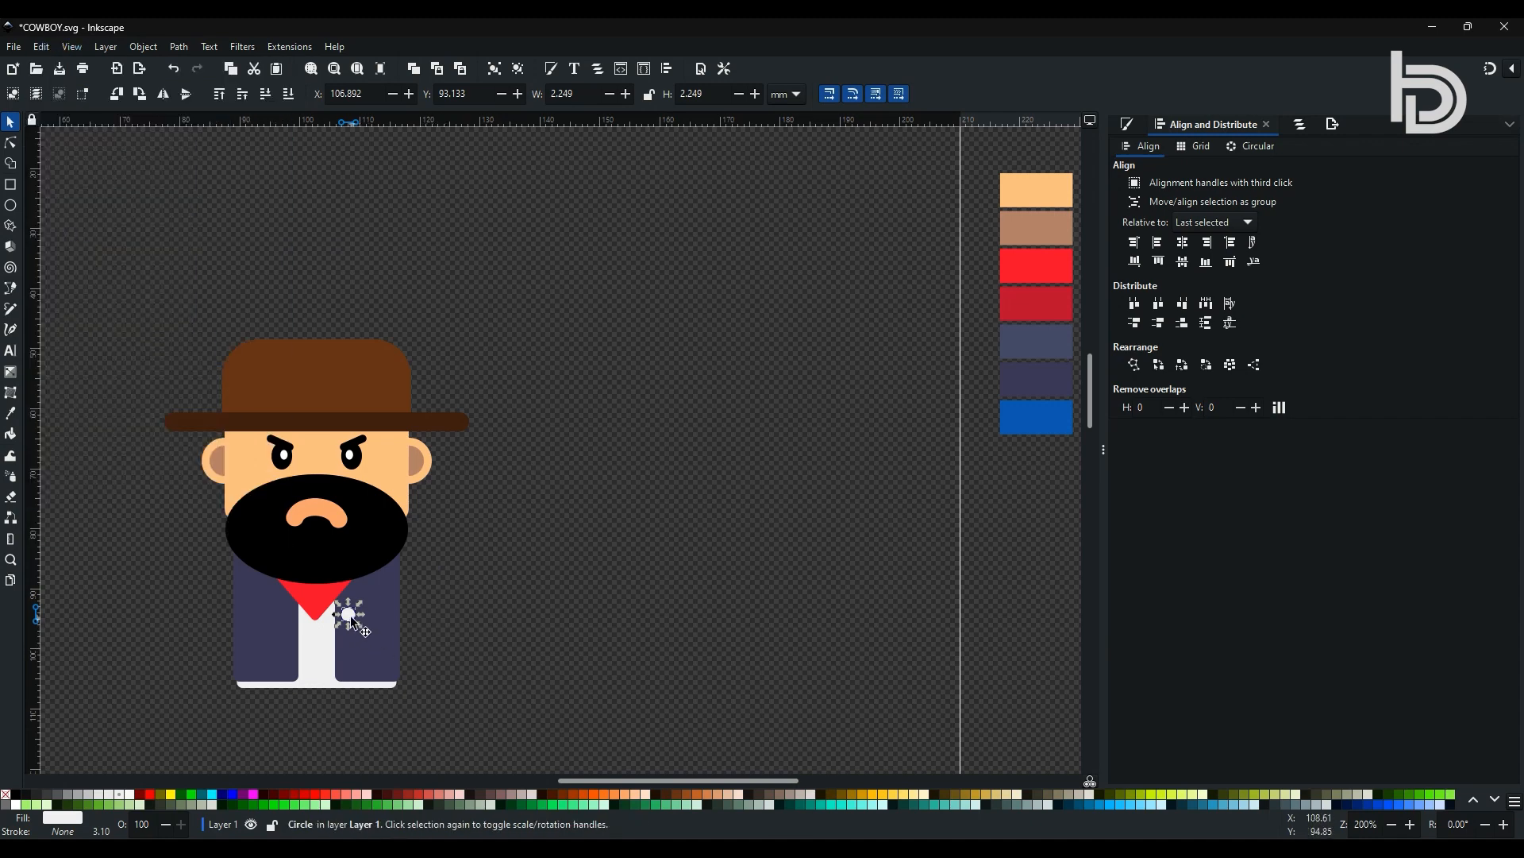
pyautogui.press('Down')
pyautogui.press('Down')
pyautogui.press('Down')
pyautogui.press('Down')
pyautogui.press('Down')
pyautogui.press('Down')
pyautogui.press('Down')
pyautogui.press('Down')
pyautogui.press('Down')
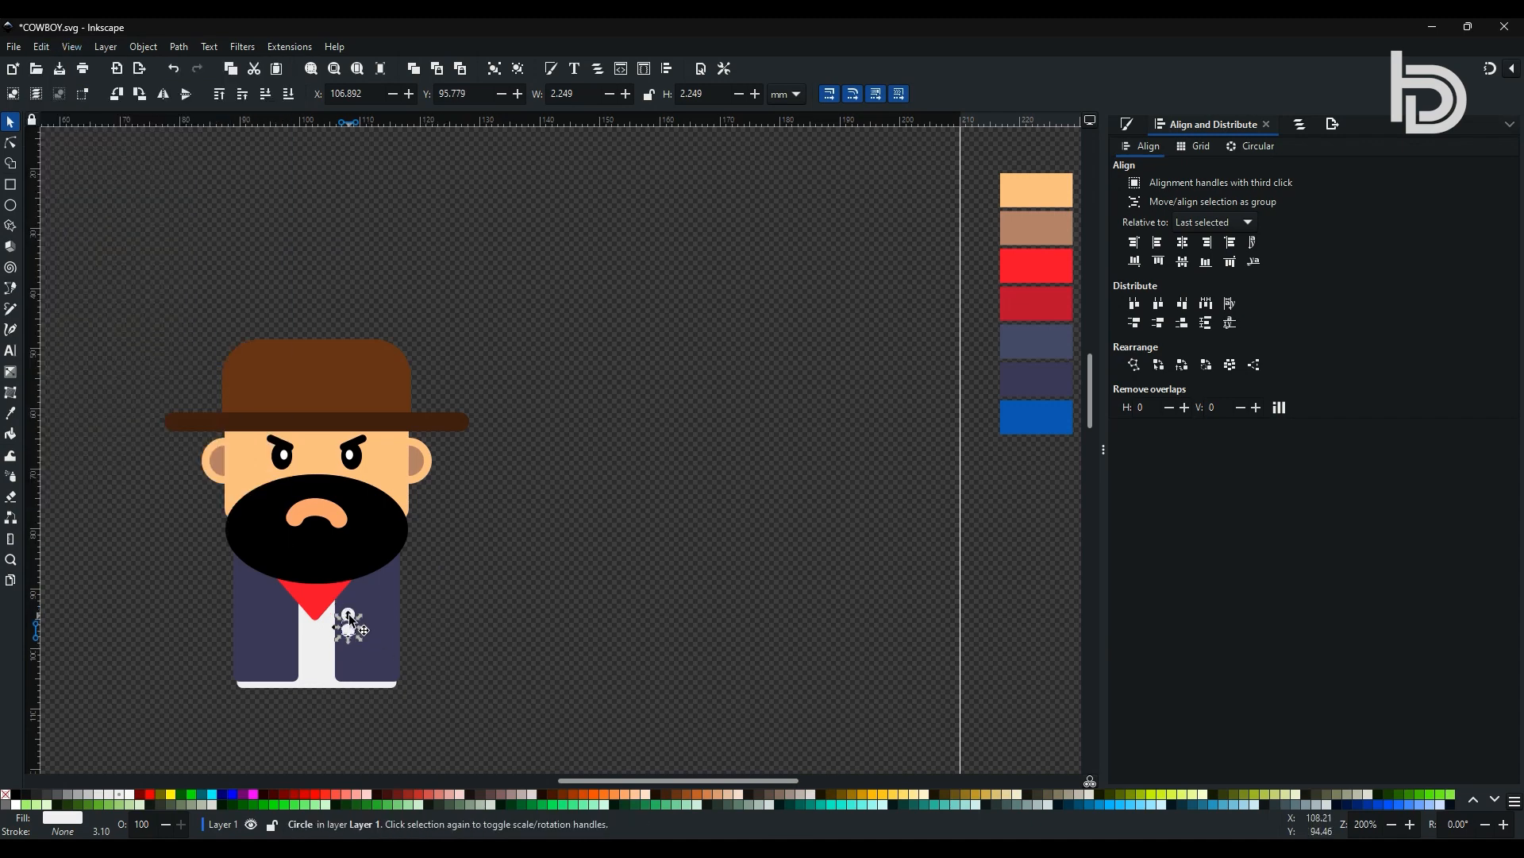
pyautogui.keyDown('shift'); pyautogui.click(349, 619); pyautogui.keyUp('shift')
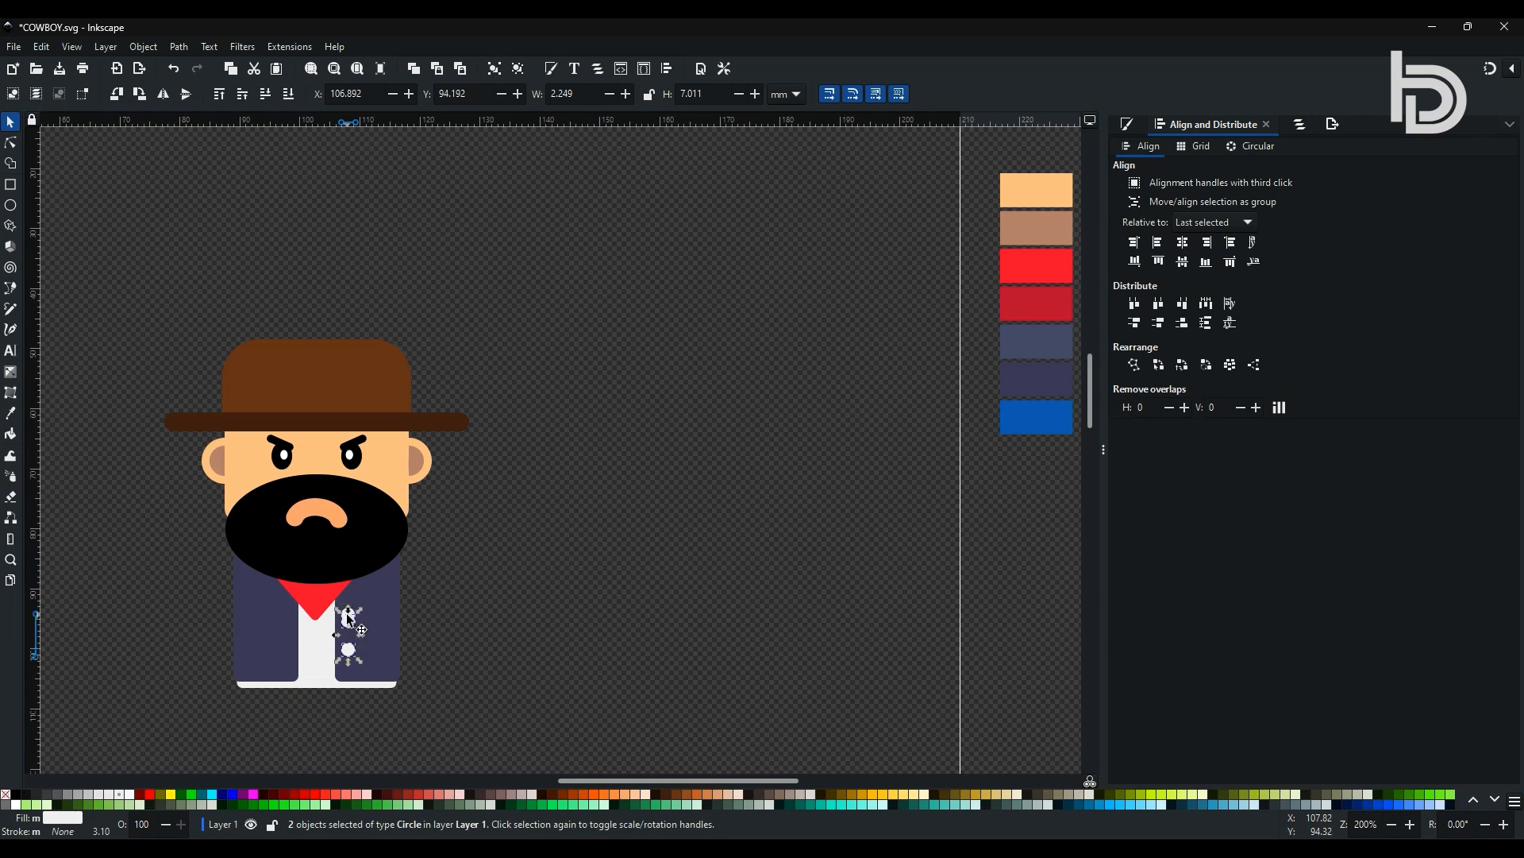
pyautogui.click(349, 621)
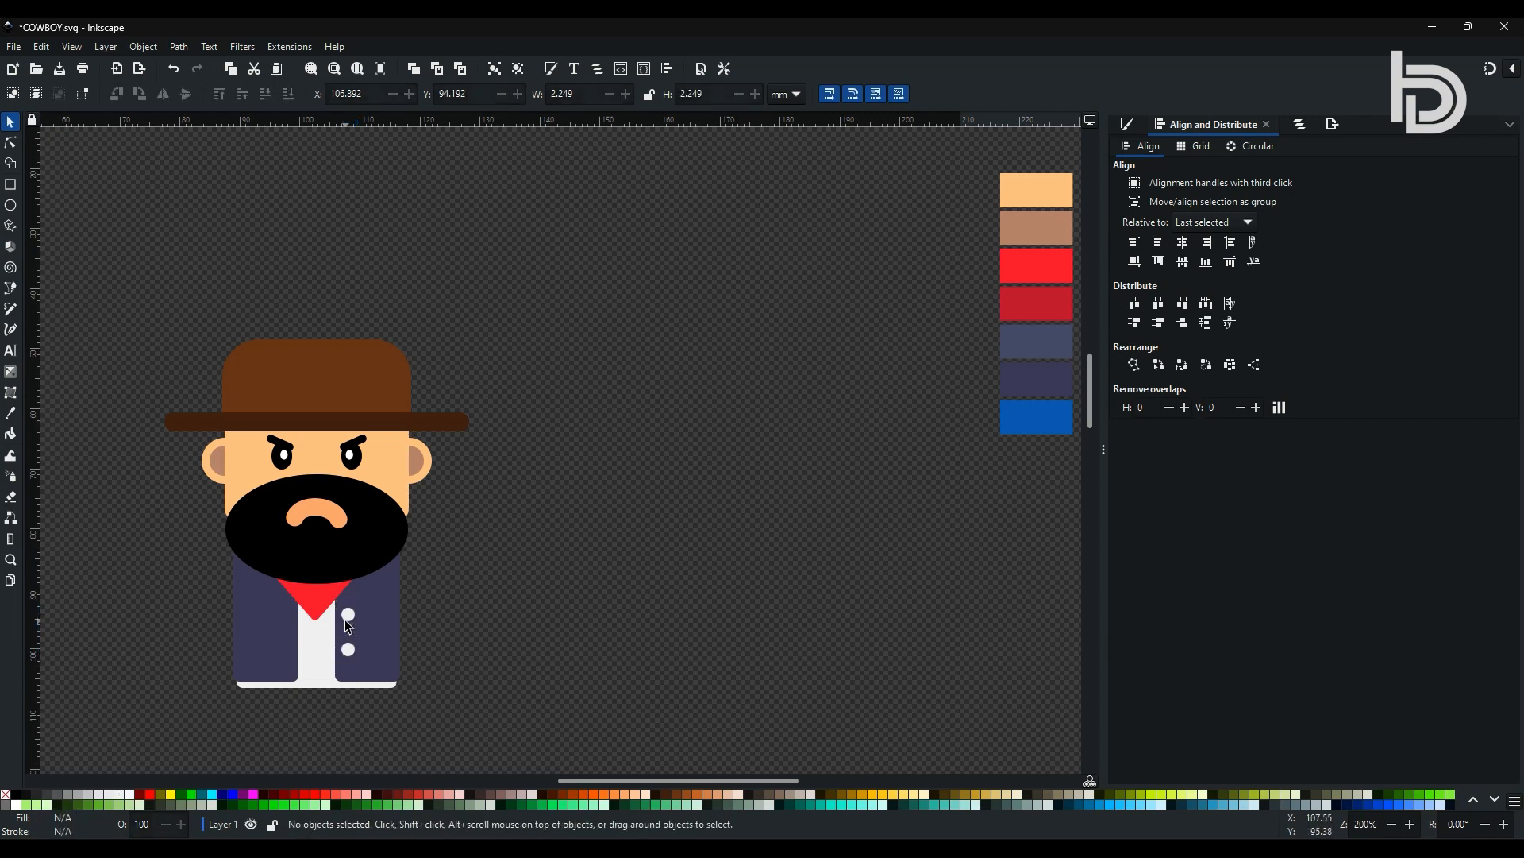
pyautogui.click(522, 659)
# Draw an off-white ellipse about 13 × 7.8 mm in the empty area right of the figure
pyautogui.click(7, 207)
pyautogui.moveTo(549, 413); pyautogui.dragTo(627, 462)
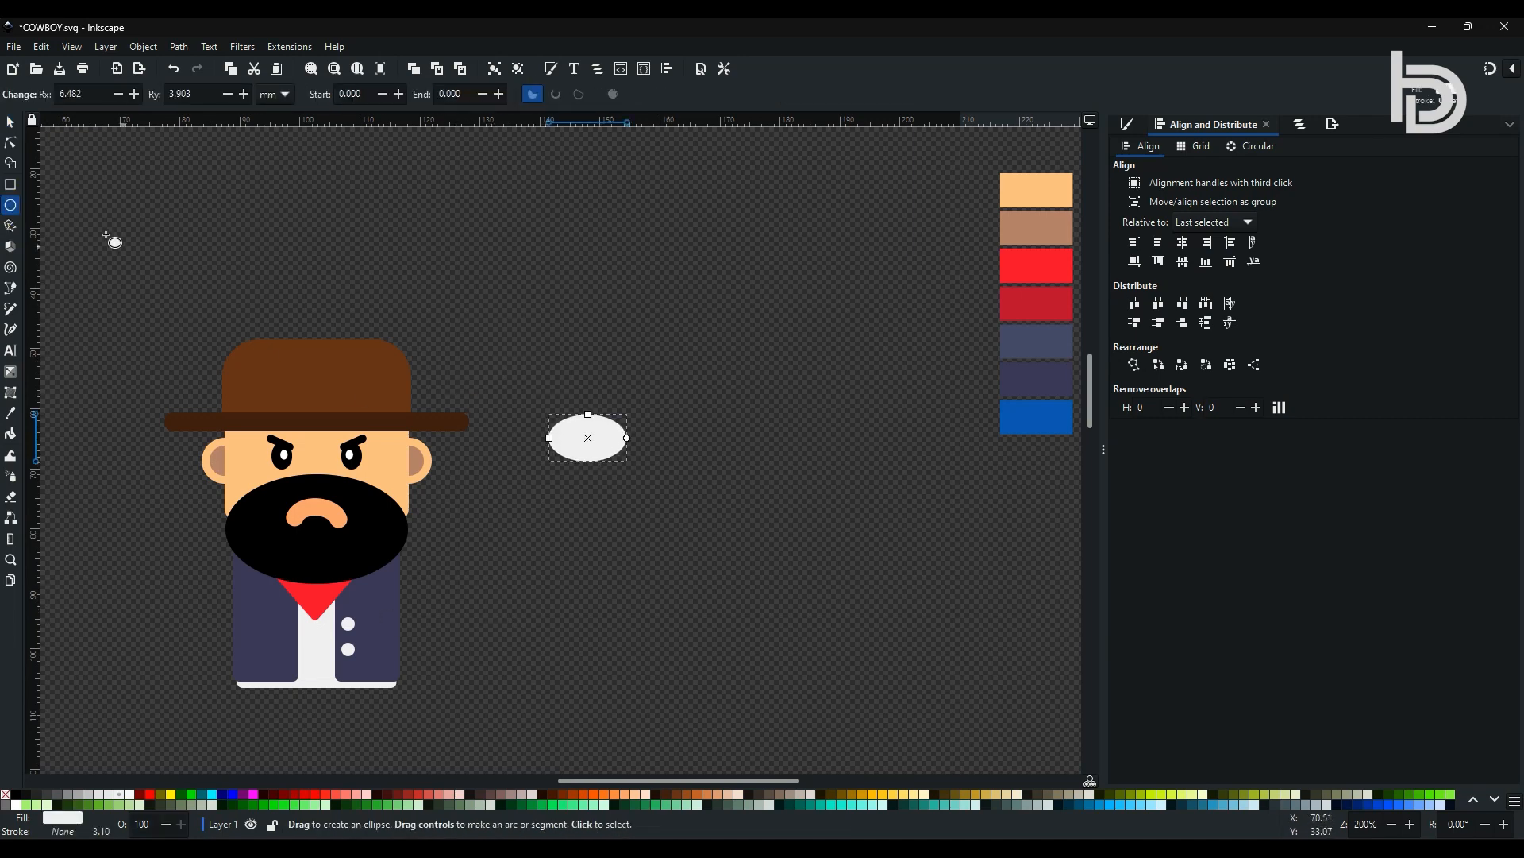
pyautogui.click(10, 122)
pyautogui.click(92, 154)
# Draw an off-white rectangle about 16.4 × 7.9 mm below the loose ellipse and fully round its ends
pyautogui.click(10, 184)
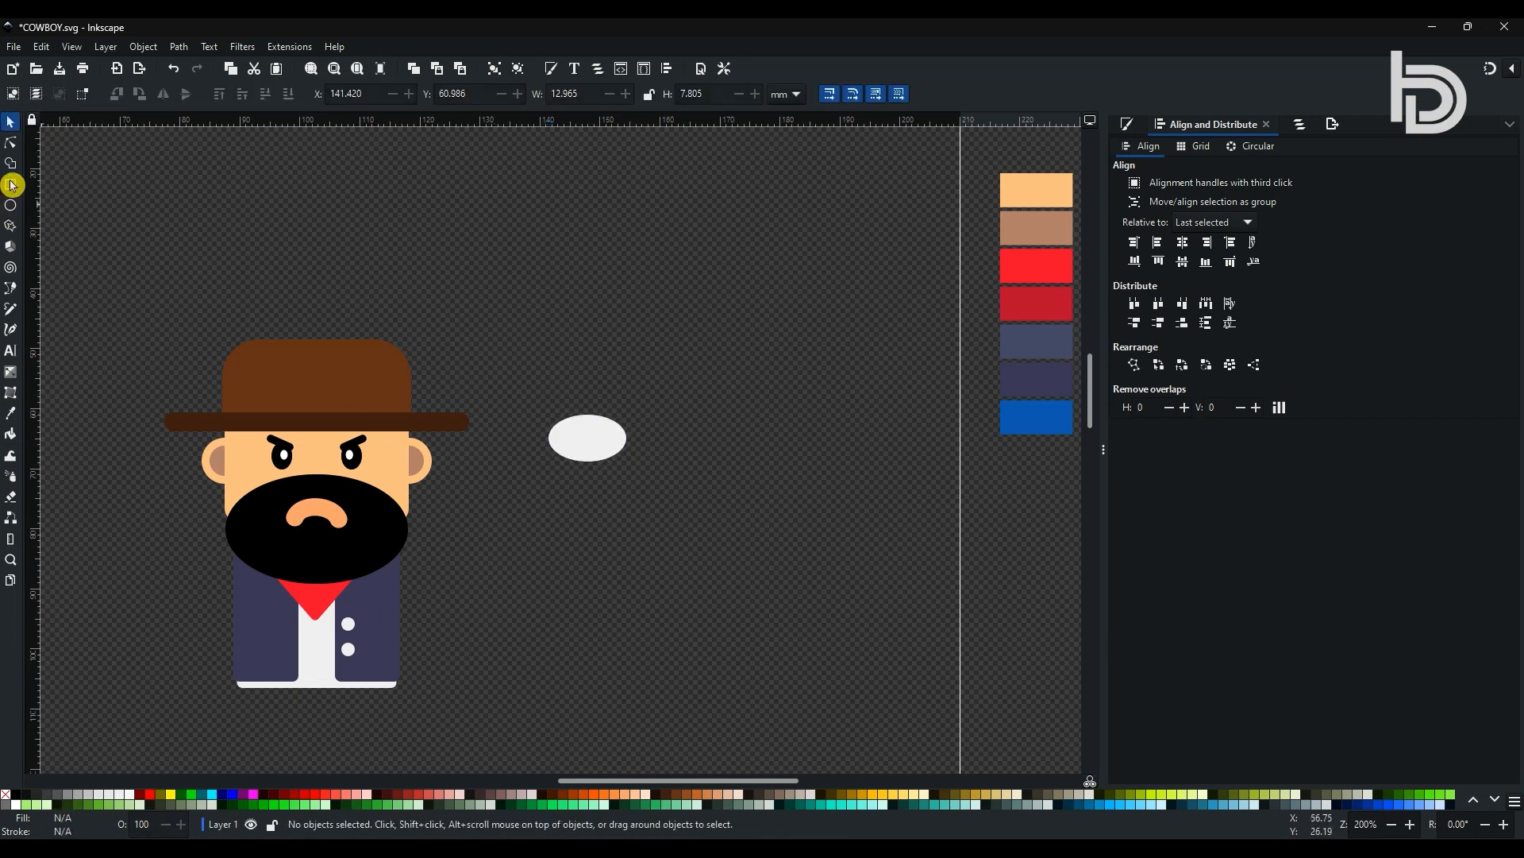
pyautogui.moveTo(644, 430); pyautogui.dragTo(527, 539)
pyautogui.click(10, 142)
pyautogui.press('s')
# Duplicate the rounded bar, join one diagonal and one upright piece into a bent arm, and tilt the pair clockwise
pyautogui.click(676, 459)
pyautogui.hotkey('ctrl', 'd')
pyautogui.click(551, 542)
pyautogui.moveTo(691, 467); pyautogui.dragTo(688, 503)
pyautogui.click(646, 522)
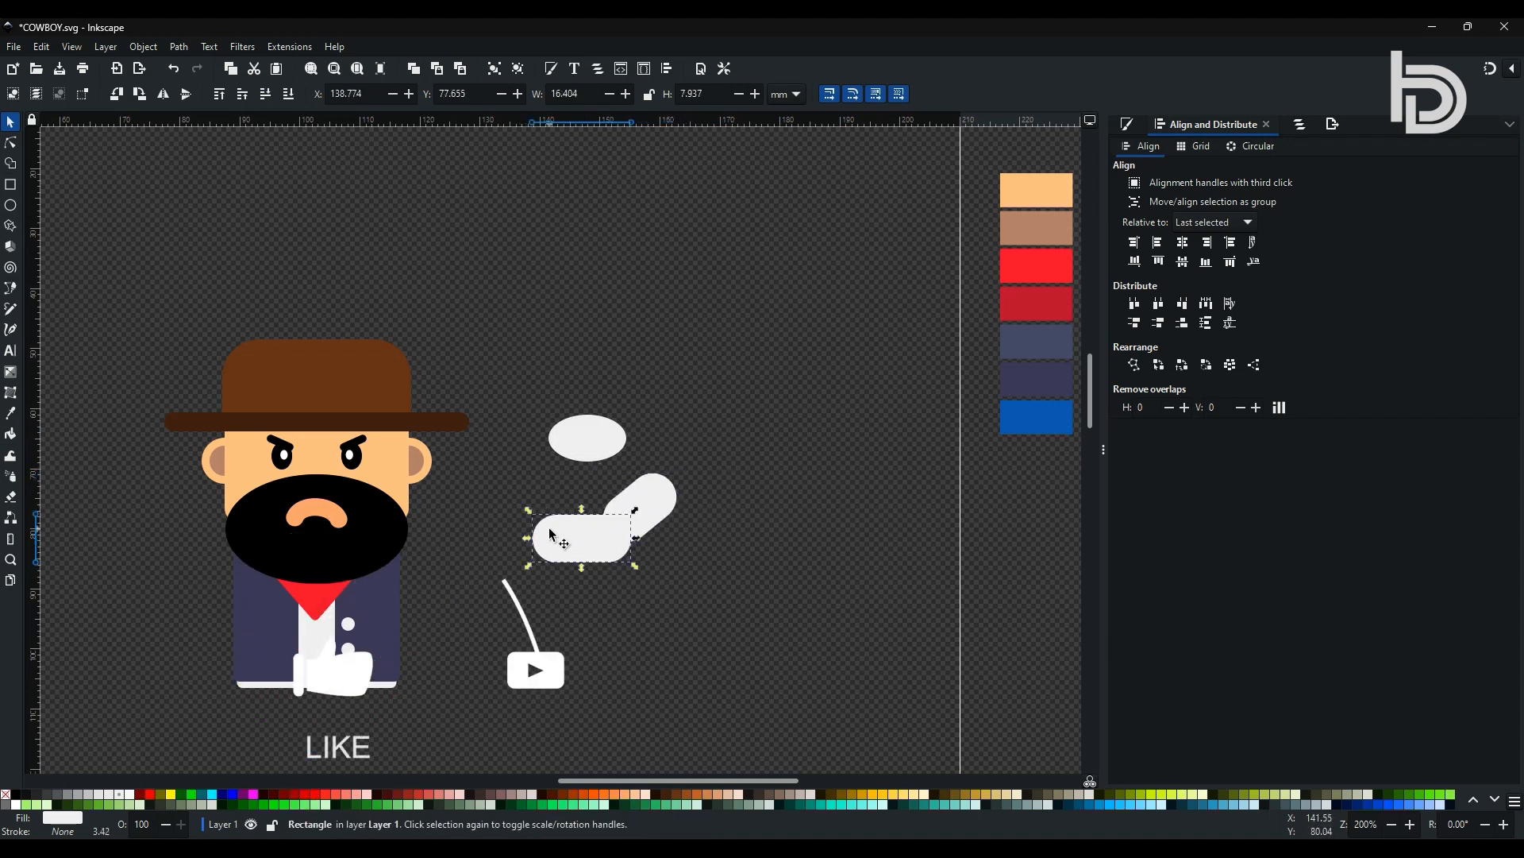
pyautogui.moveTo(562, 537); pyautogui.dragTo(616, 558)
pyautogui.hotkey('ctrl', '[')
pyautogui.keyDown('shift'); pyautogui.click(652, 486); pyautogui.keyUp('shift')
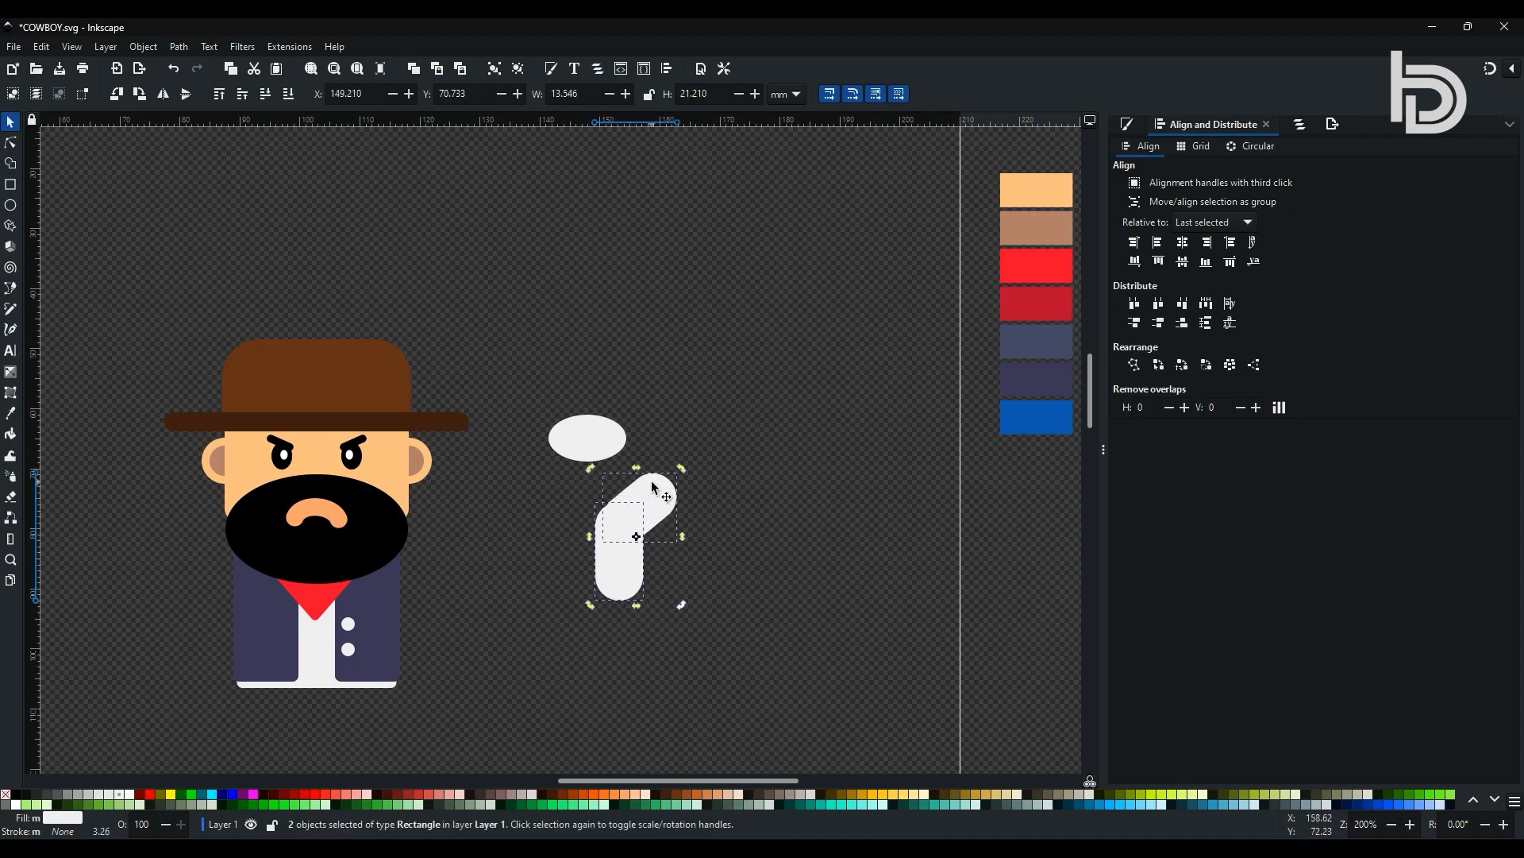
pyautogui.moveTo(684, 474); pyautogui.dragTo(710, 553)
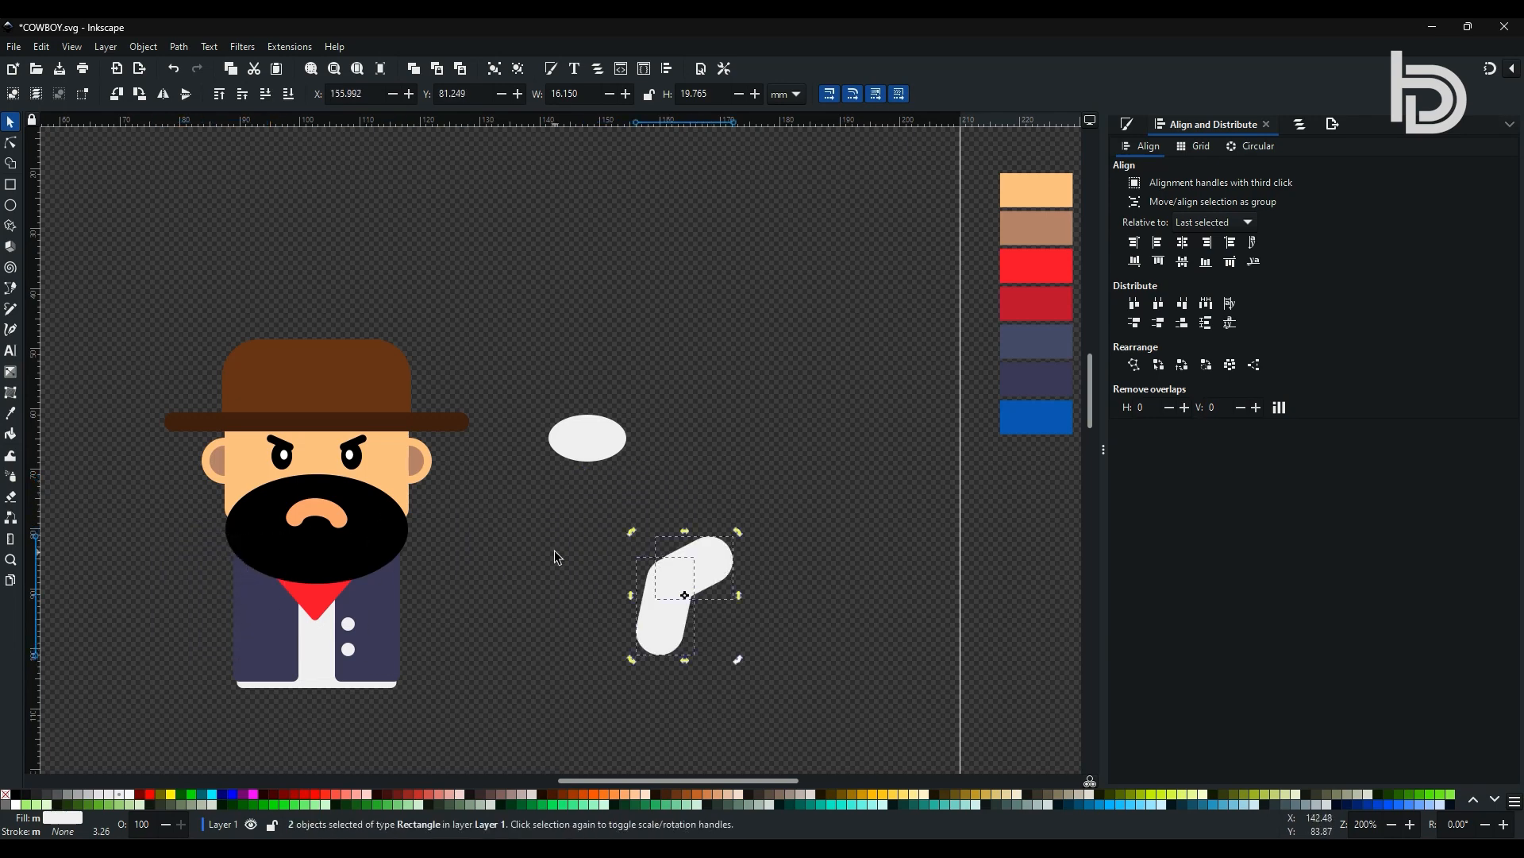
# Shorten the grouped jacket panels and the white torso together slightly from their bottom edge
pyautogui.click(394, 642)
pyautogui.keyDown('shift'); pyautogui.click(328, 685); pyautogui.keyUp('shift')
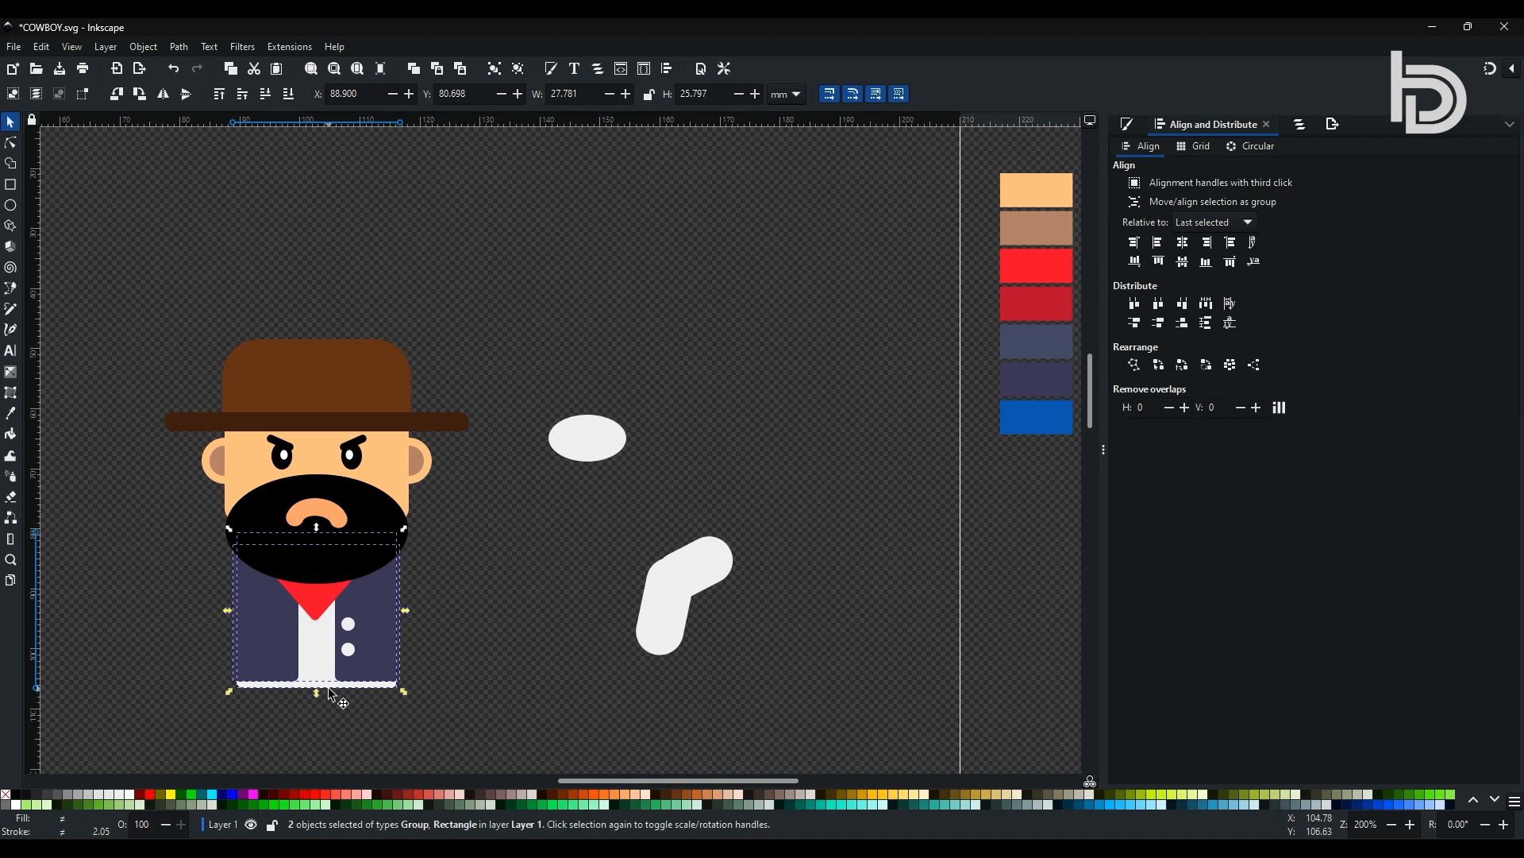
pyautogui.moveTo(315, 692); pyautogui.dragTo(317, 680)
pyautogui.click(502, 626)
# Adjust the joint between the two arm segments and place the arm at the left shoulder behind the jacket and beard
pyautogui.click(701, 555)
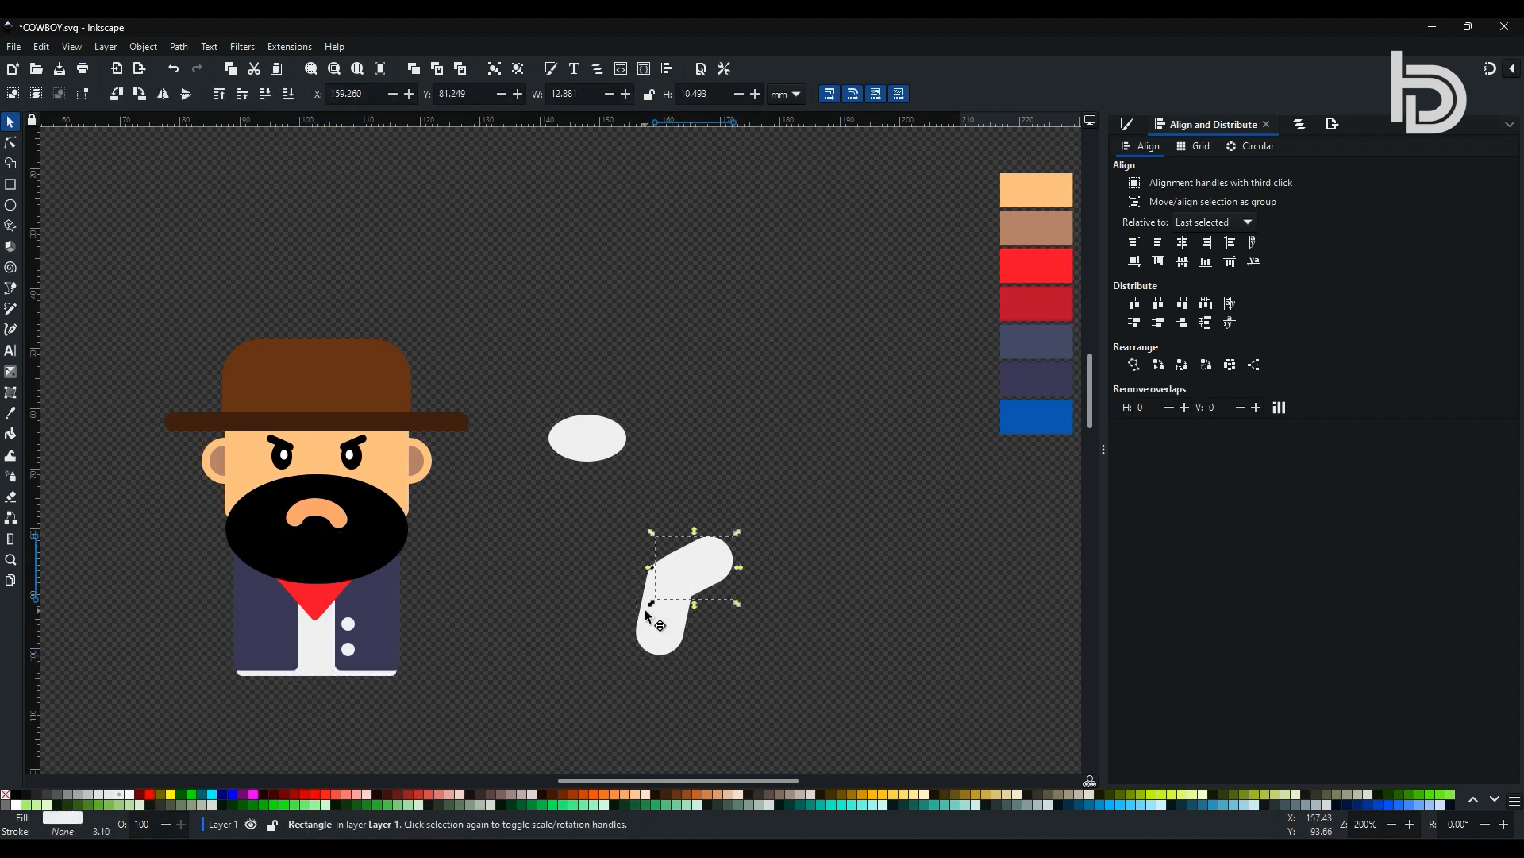
pyautogui.moveTo(648, 610); pyautogui.dragTo(654, 608)
pyautogui.moveTo(790, 520); pyautogui.dragTo(593, 662)
pyautogui.moveTo(678, 581); pyautogui.dragTo(199, 575)
pyautogui.click(264, 96)
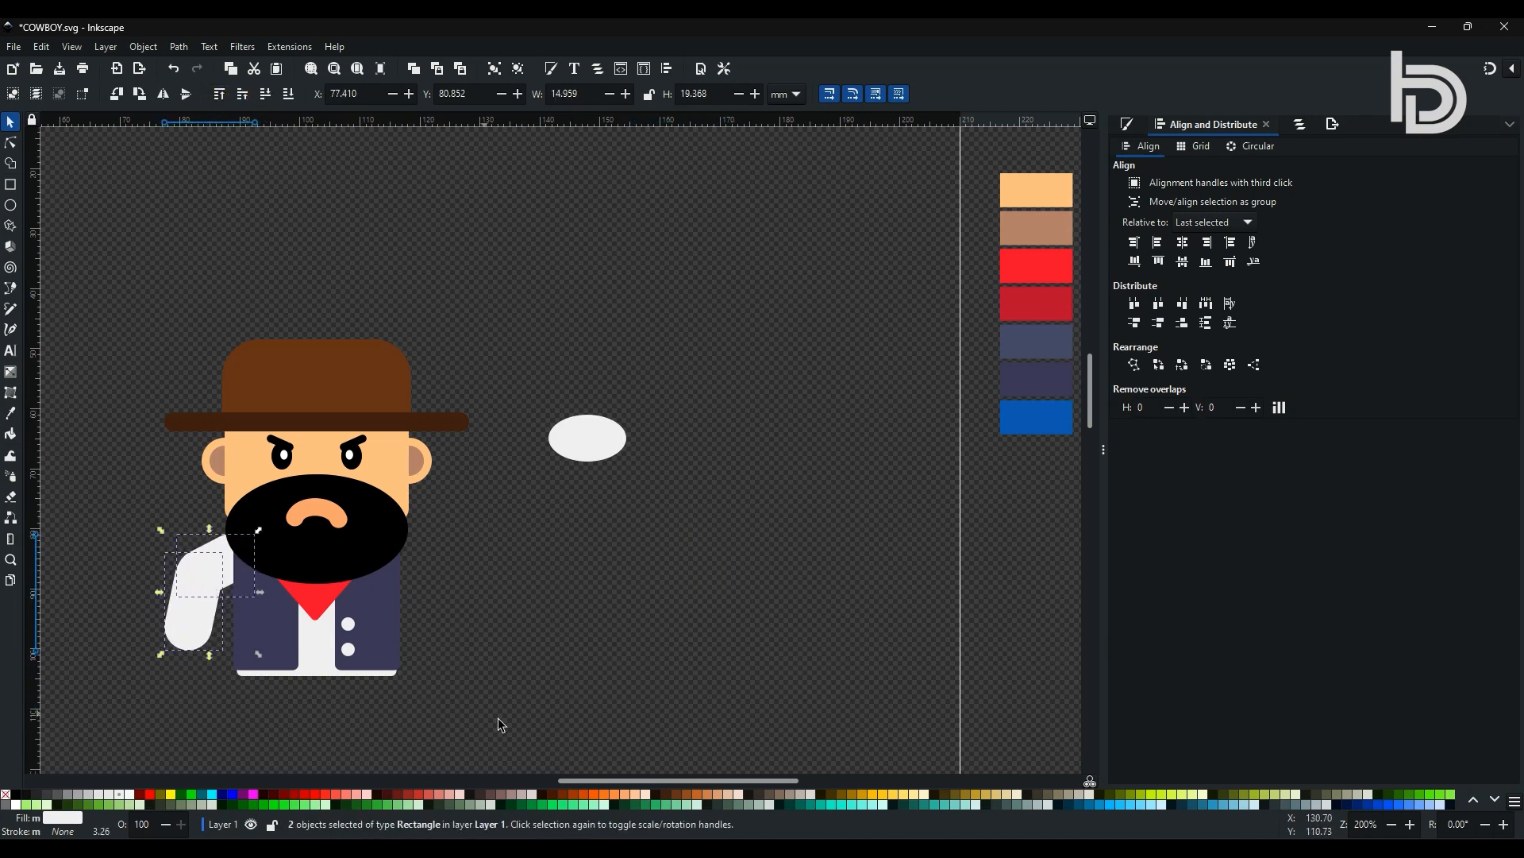
pyautogui.moveTo(591, 783); pyautogui.dragTo(530, 787)
pyautogui.moveTo(1089, 401); pyautogui.dragTo(1080, 423)
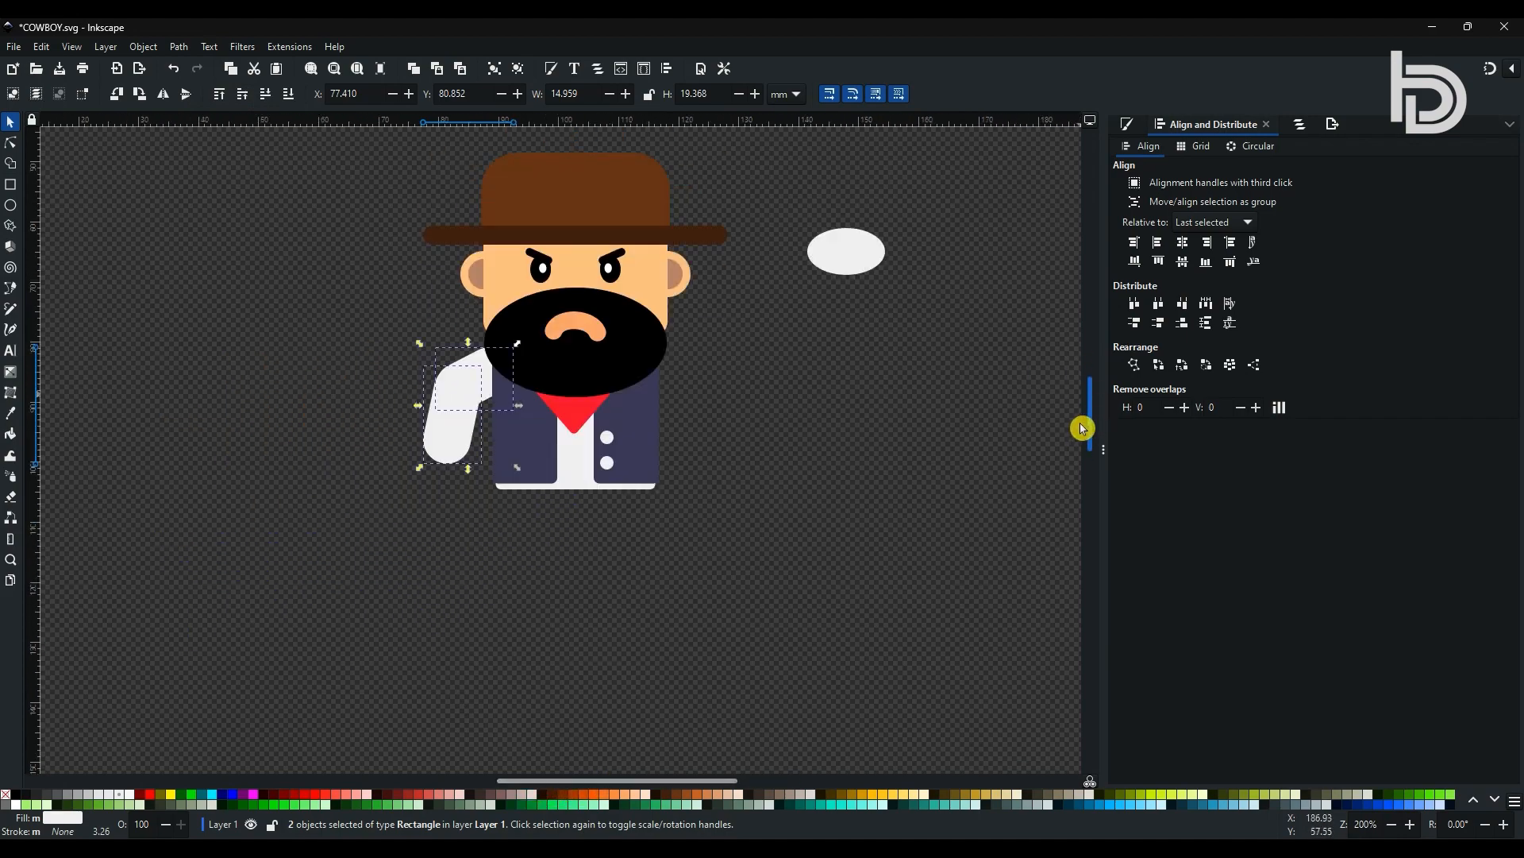
pyautogui.moveTo(464, 393); pyautogui.dragTo(464, 392)
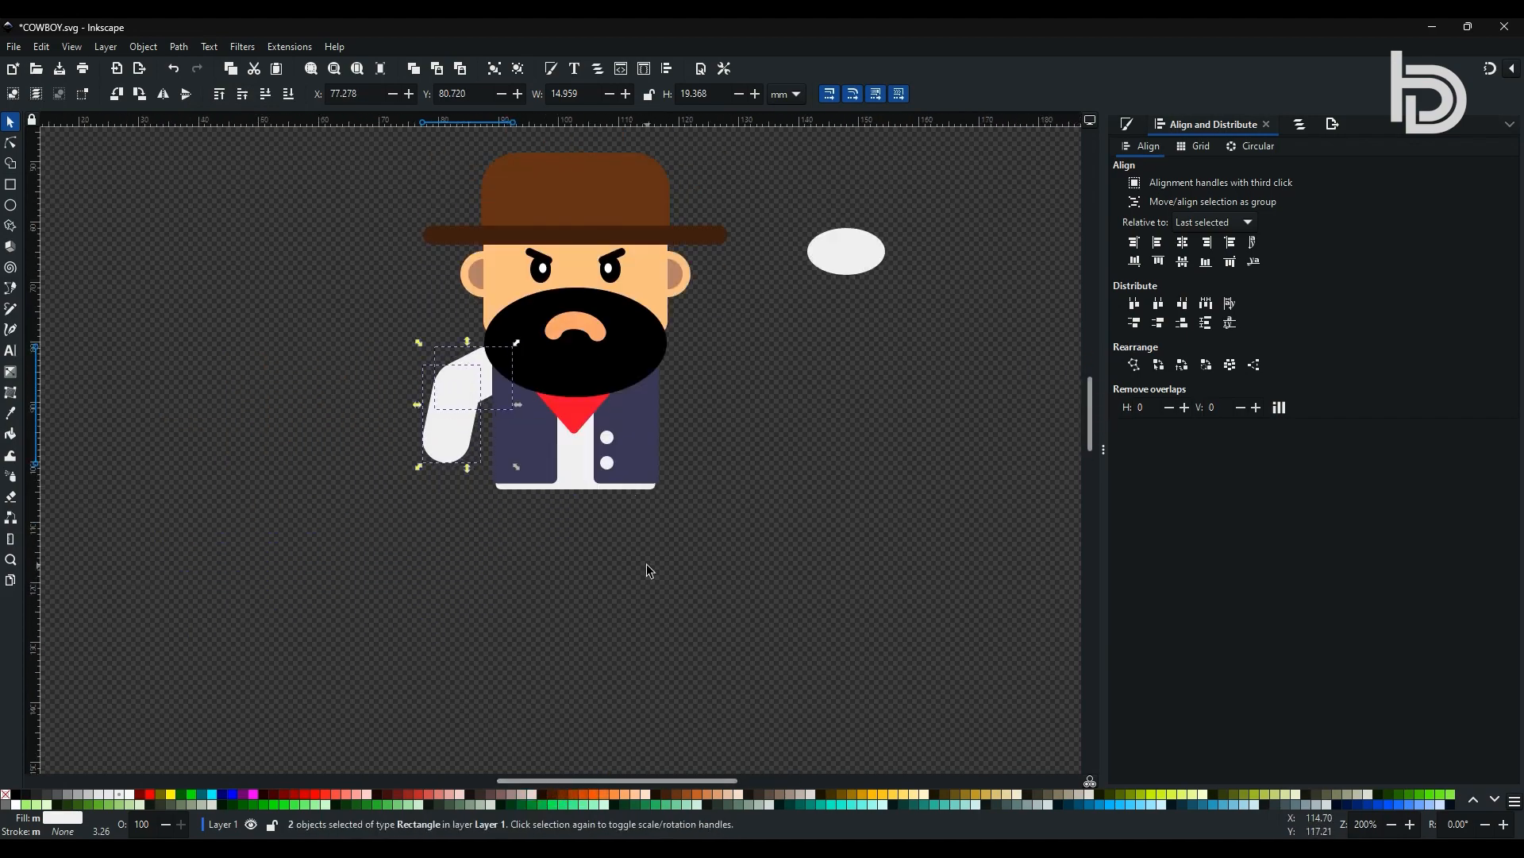
pyautogui.click(11, 205)
pyautogui.moveTo(232, 444); pyautogui.dragTo(256, 482)
pyautogui.click(17, 185)
pyautogui.press('Delete')
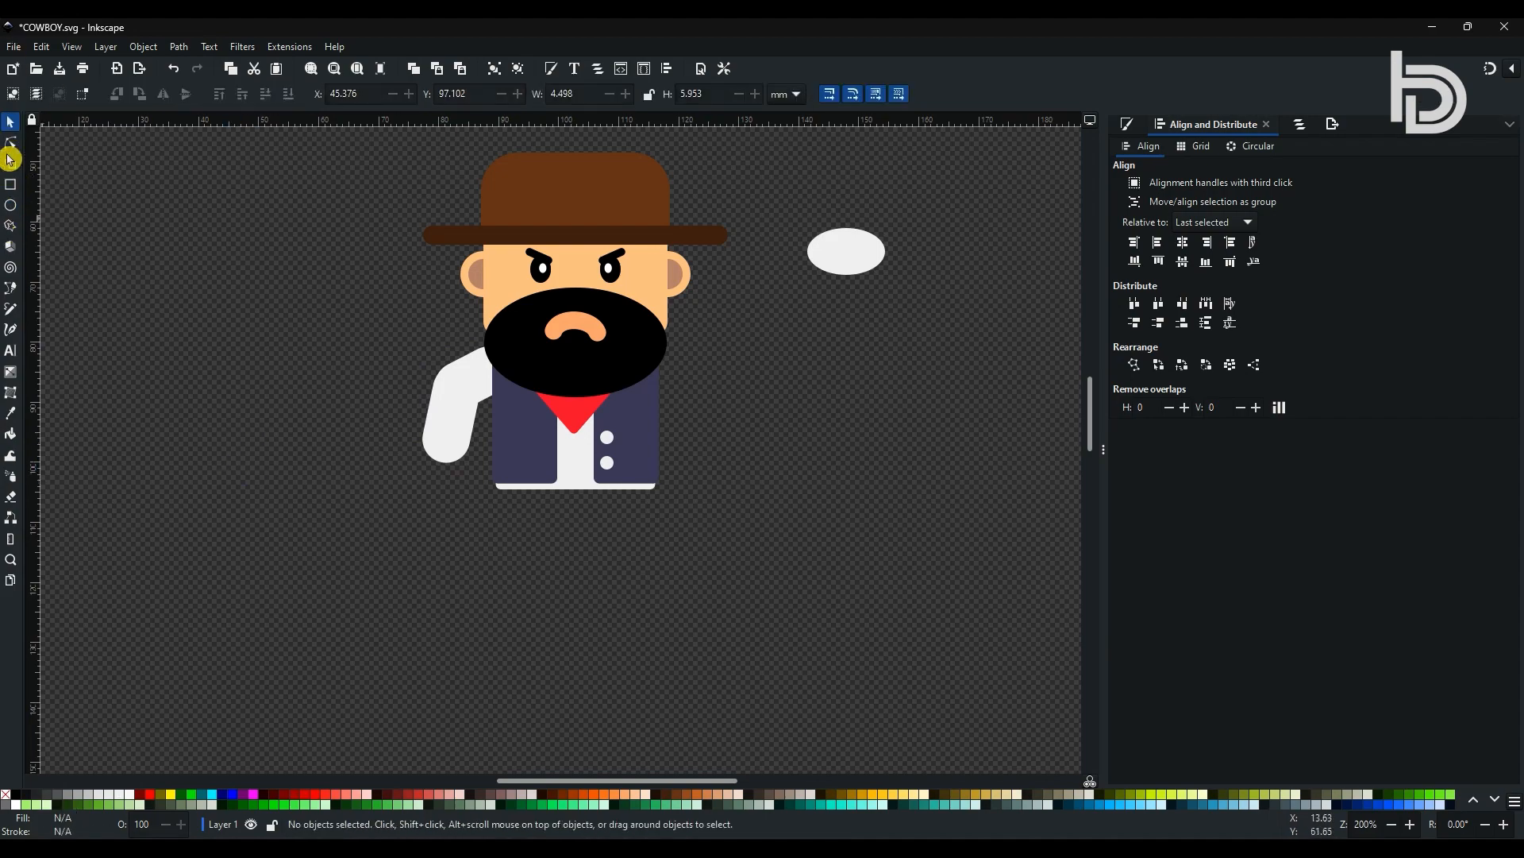
# Place a rounded rectangle about 2.5 × 5.2 mm at the sleeve's lower end as the wrist, filled with the face's skin colour
pyautogui.moveTo(267, 420); pyautogui.dragTo(284, 456)
pyautogui.press('s')
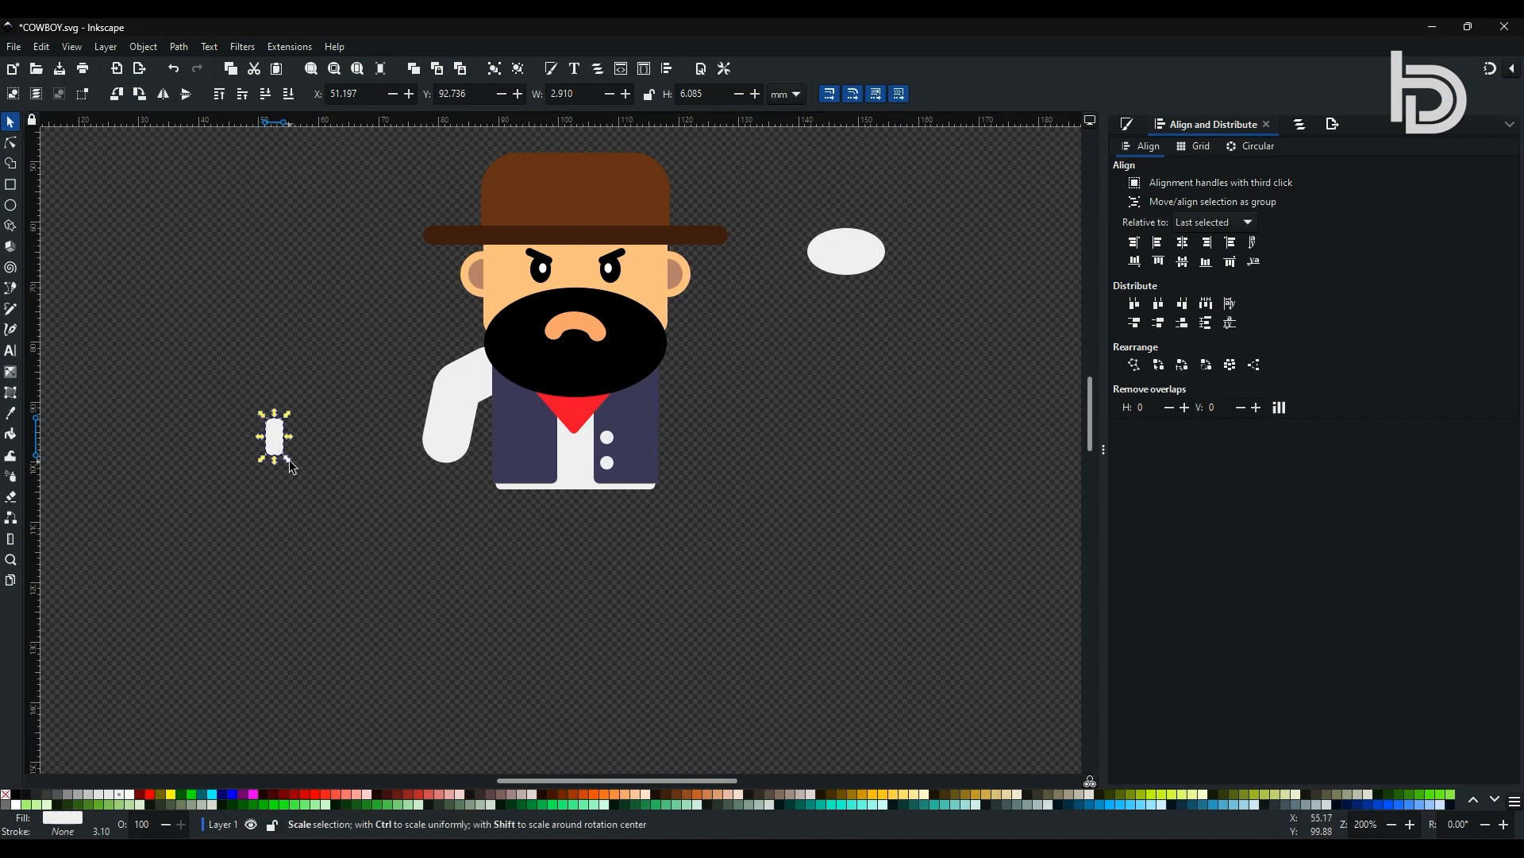
pyautogui.moveTo(289, 460); pyautogui.dragTo(288, 458)
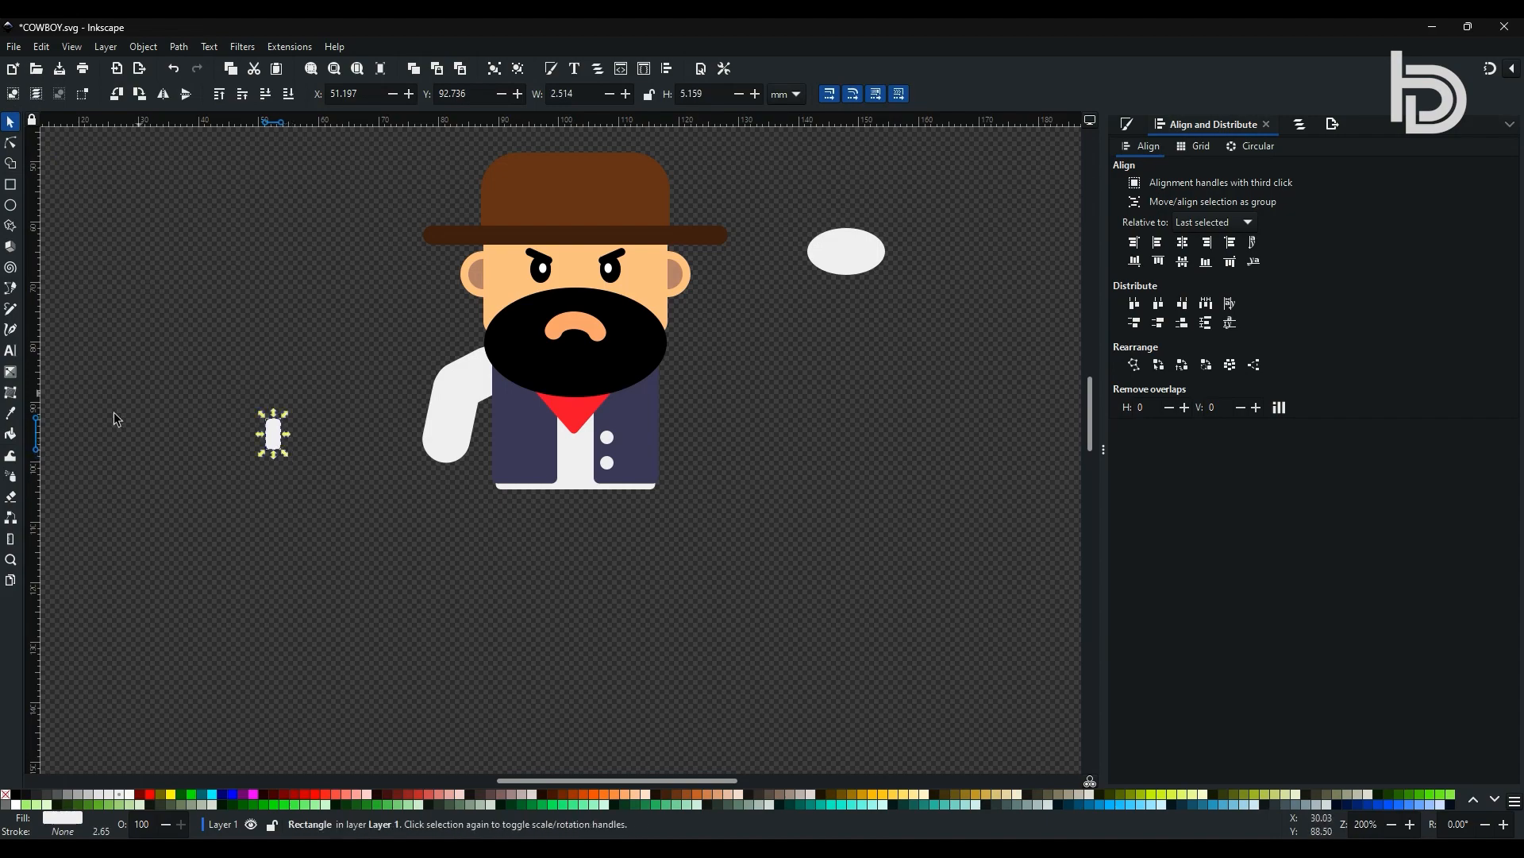
pyautogui.click(11, 413)
pyautogui.click(648, 290)
pyautogui.click(11, 122)
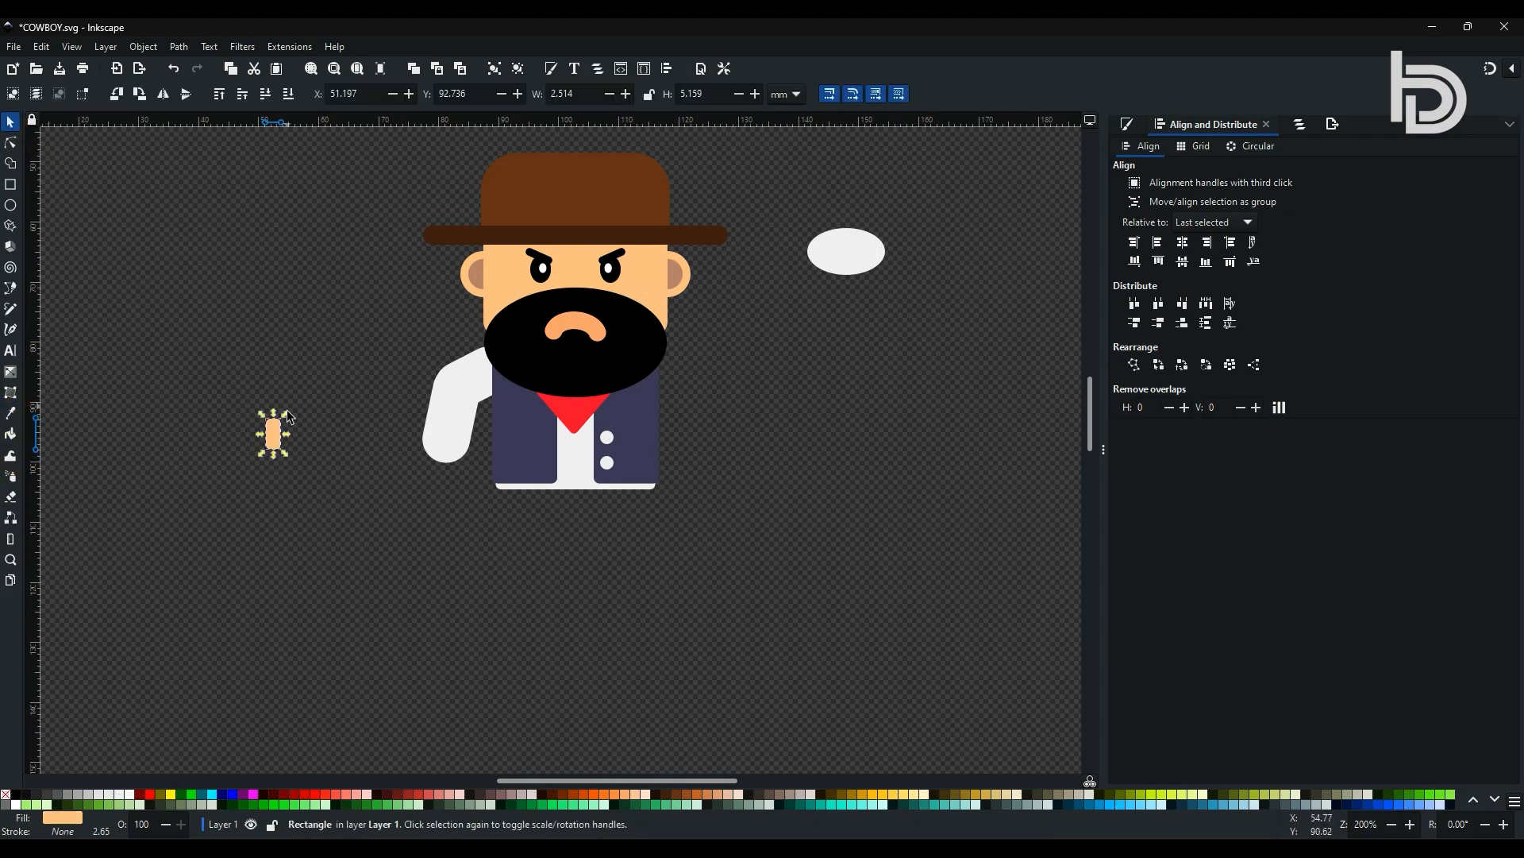
pyautogui.moveTo(277, 434); pyautogui.dragTo(454, 468)
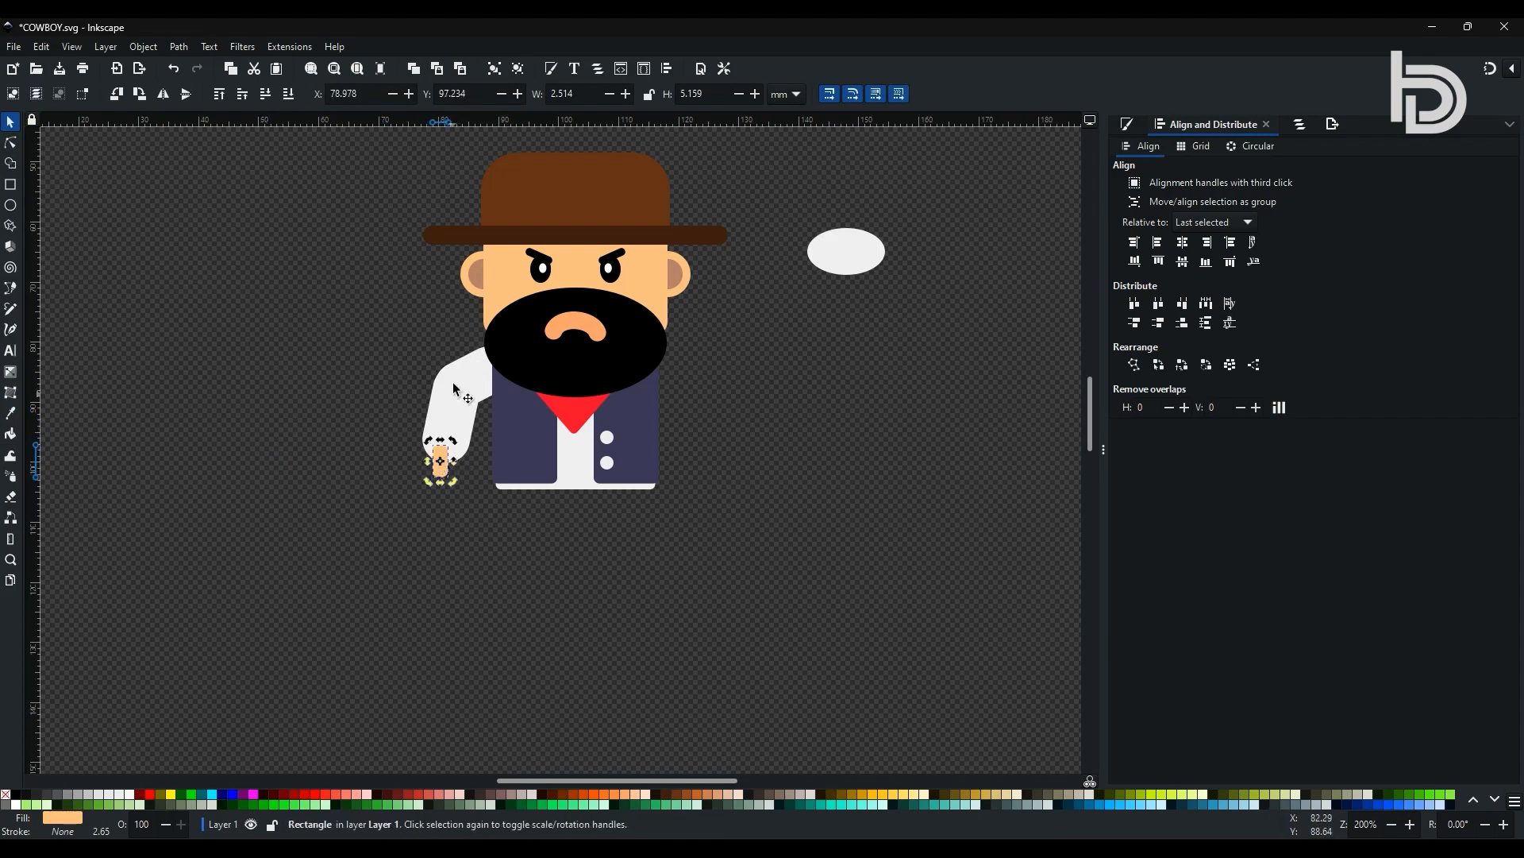
# Rotate both sleeve segments outward by about 11° and shift them back against the left shoulder
pyautogui.keyDown('shift'); pyautogui.click(455, 410); pyautogui.keyUp('shift')
pyautogui.keyDown('shift'); pyautogui.click(455, 414); pyautogui.keyUp('shift')
pyautogui.click(455, 413)
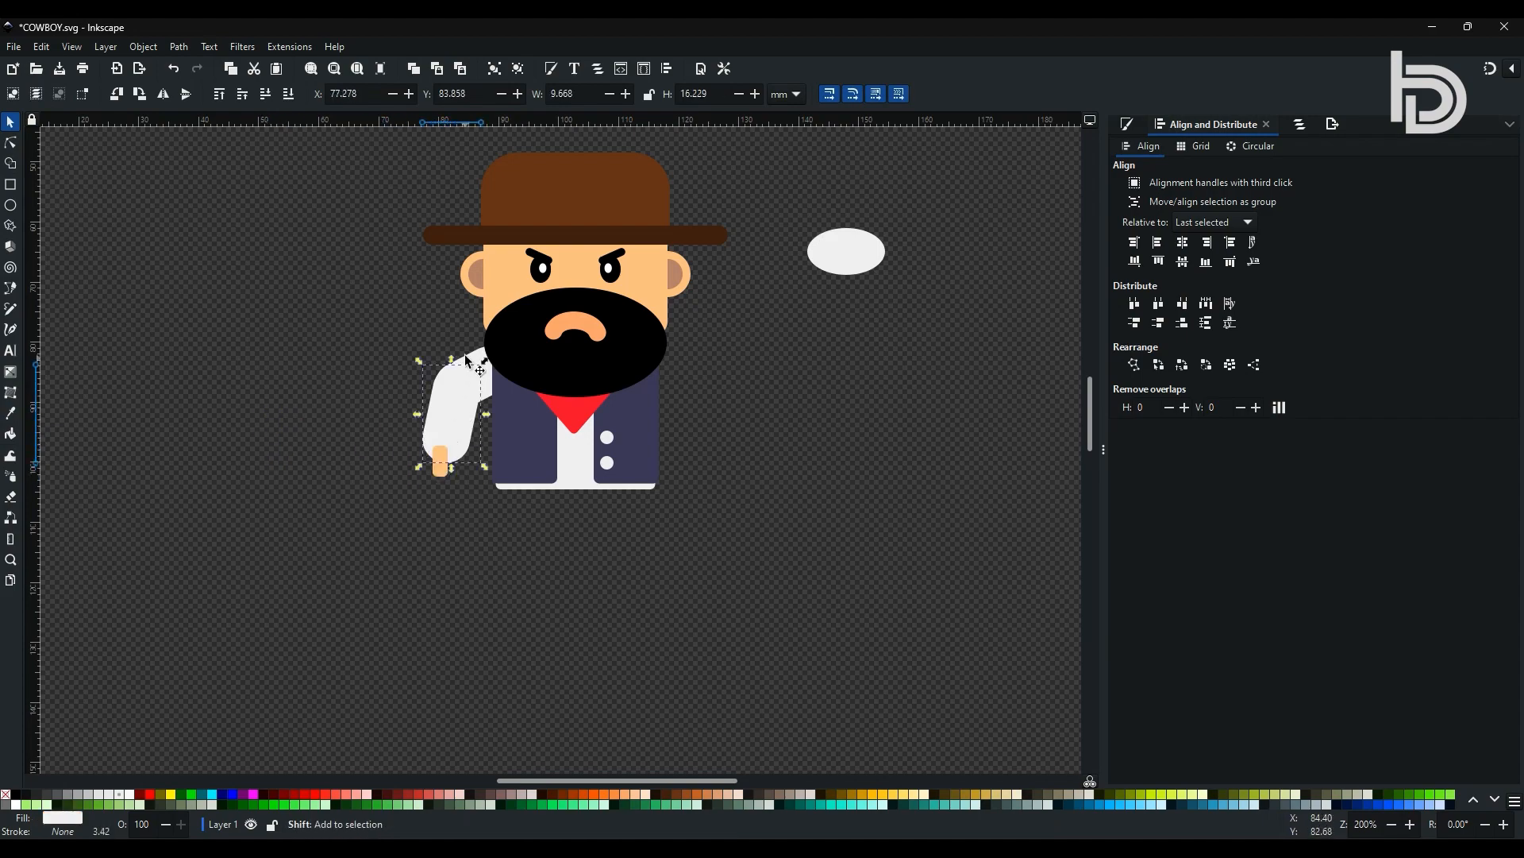
pyautogui.keyDown('shift'); pyautogui.click(468, 364); pyautogui.keyUp('shift')
pyautogui.moveTo(417, 467); pyautogui.dragTo(405, 460)
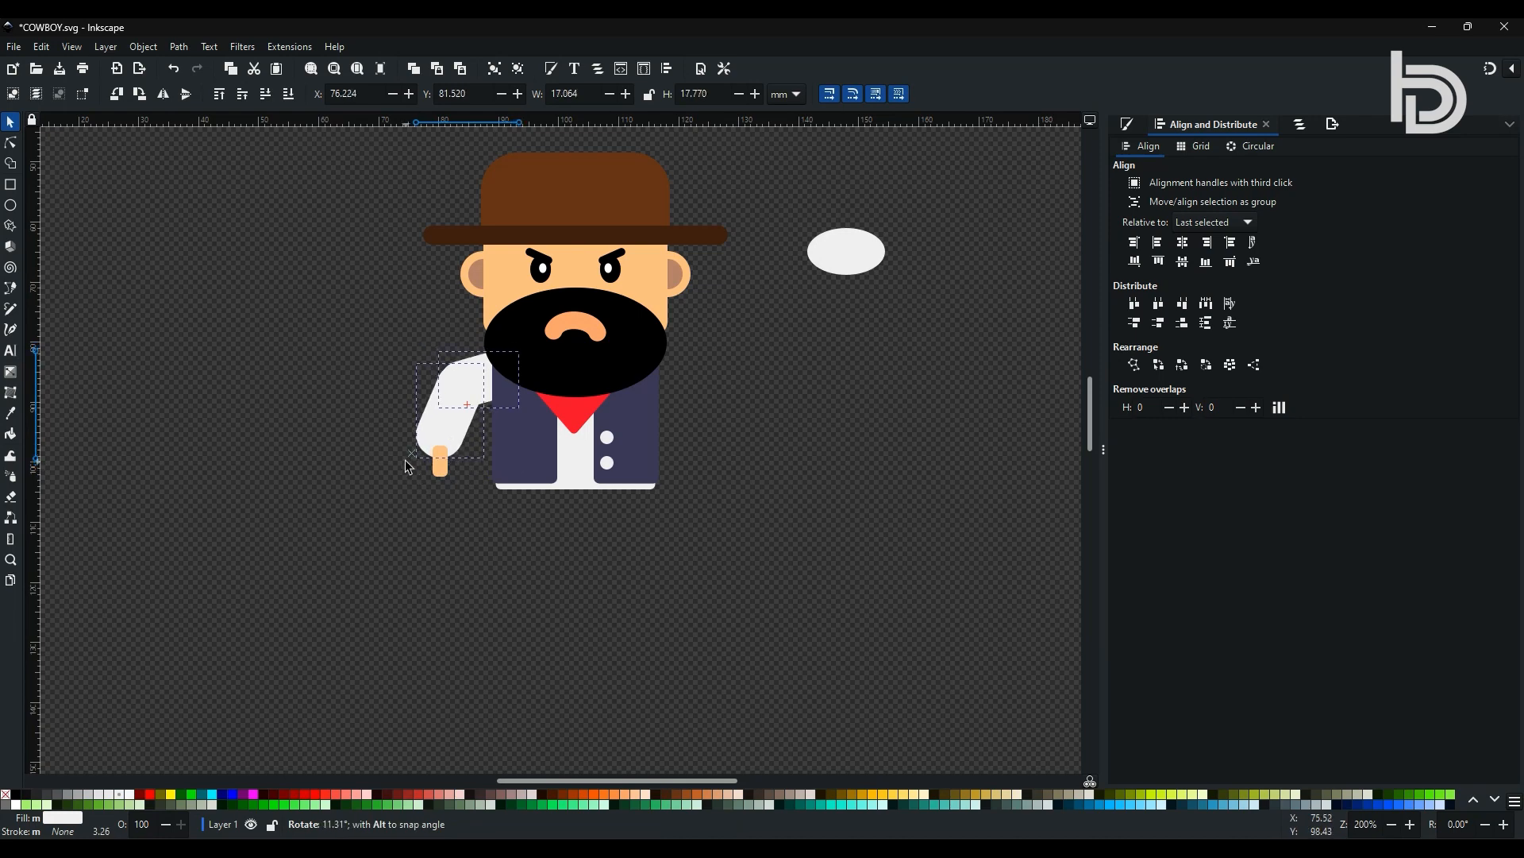
pyautogui.moveTo(471, 376); pyautogui.dragTo(461, 373)
# Move the wrist onto the rotated sleeve's end, tilt it along the forearm and fully round its corners
pyautogui.moveTo(440, 468); pyautogui.dragTo(435, 430)
pyautogui.click(418, 456)
pyautogui.moveTo(416, 449); pyautogui.dragTo(439, 451)
pyautogui.click(420, 447)
pyautogui.click(429, 459)
pyautogui.press('n')
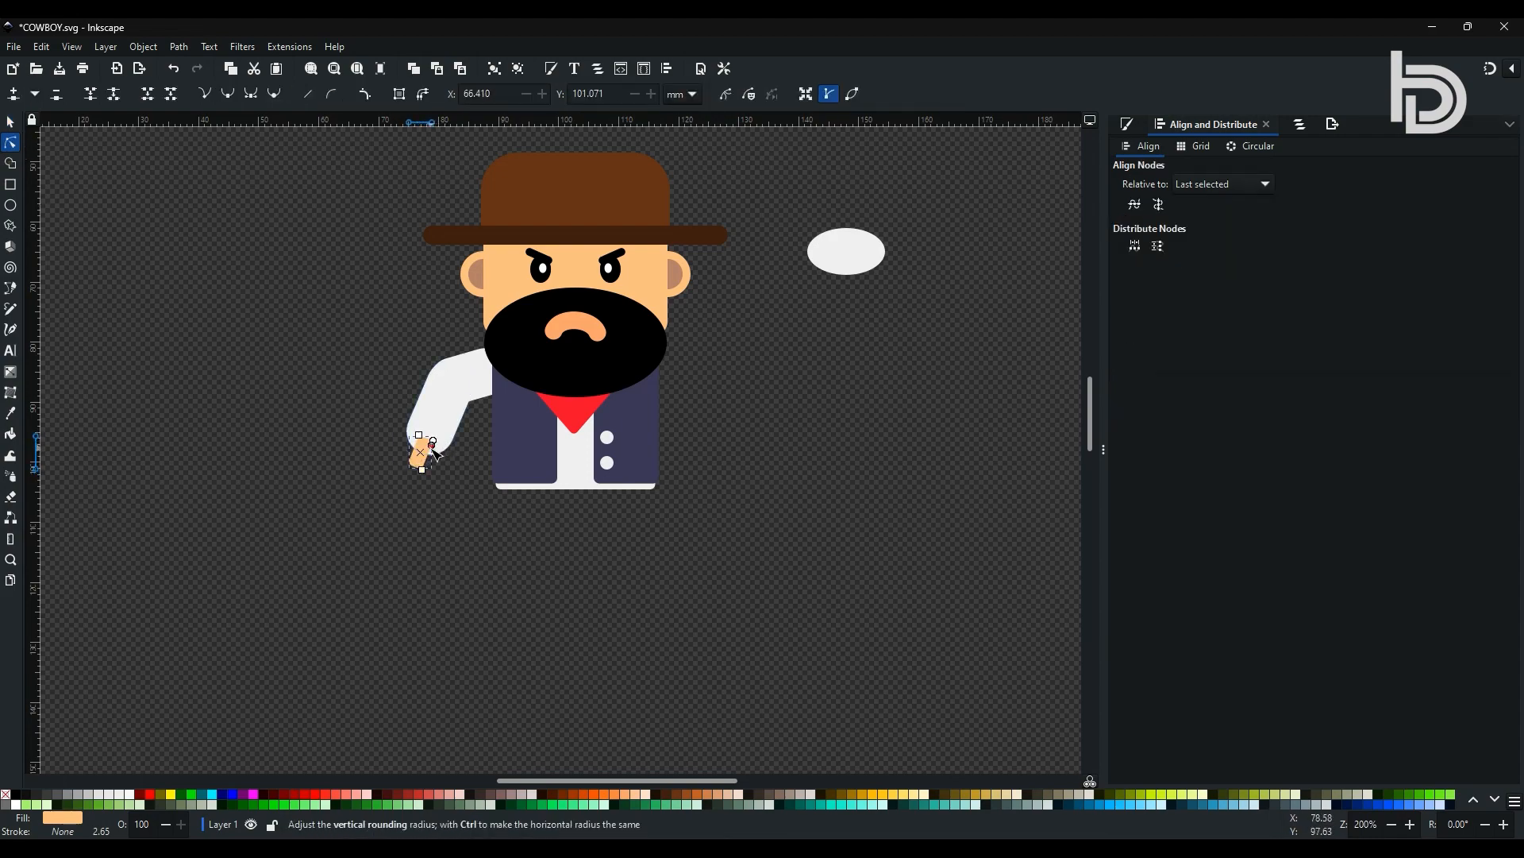
# Resize the loose off-white ellipse to about 9.3 × 7.8 mm, rotate it 90° and place it below the wrist as the hand
pyautogui.click(848, 252)
pyautogui.press('s')
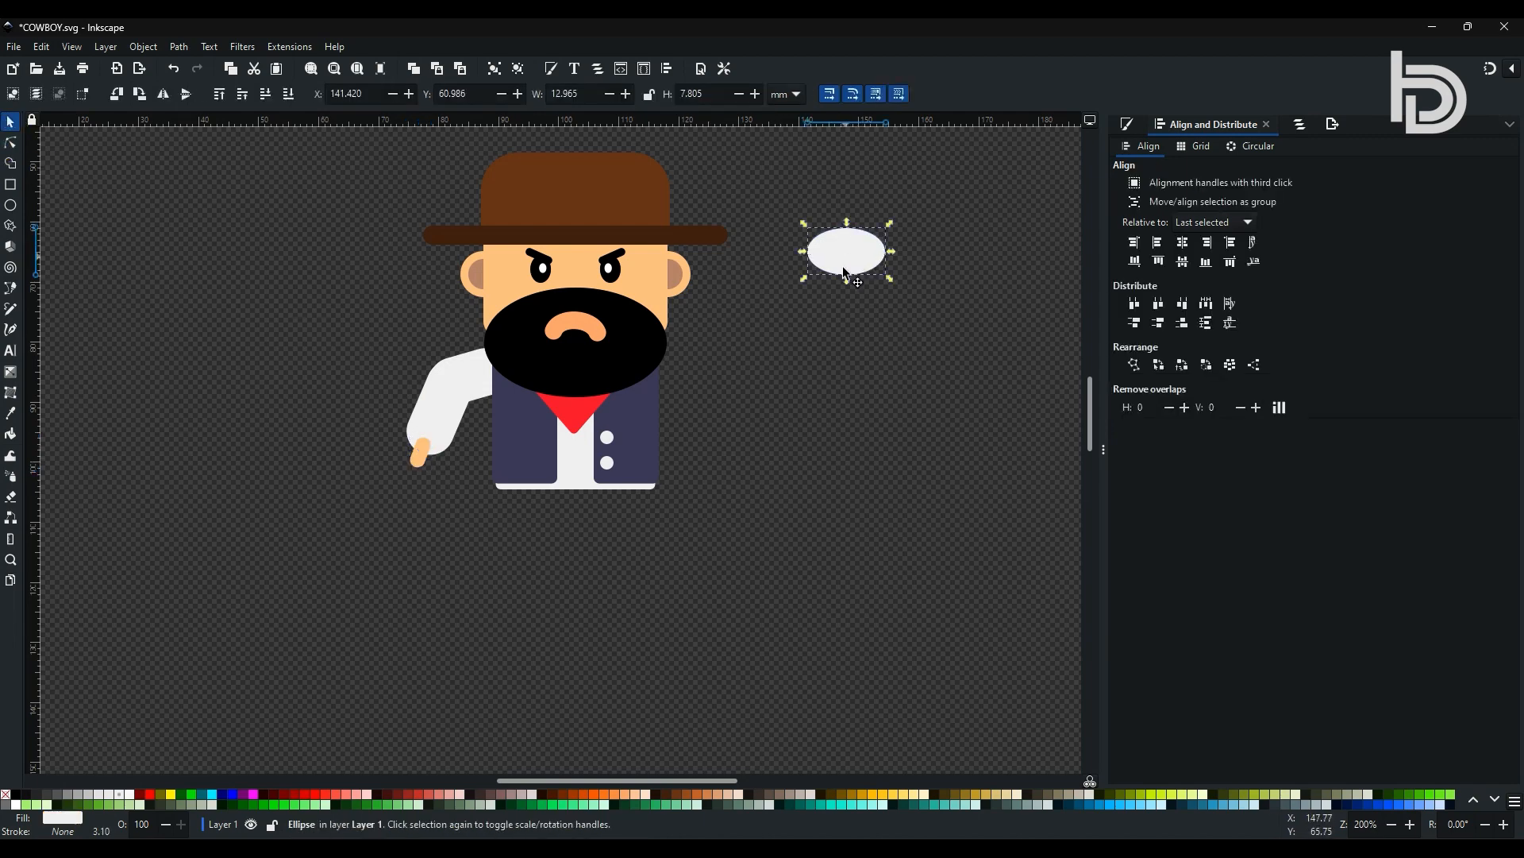
pyautogui.moveTo(848, 262); pyautogui.dragTo(400, 492)
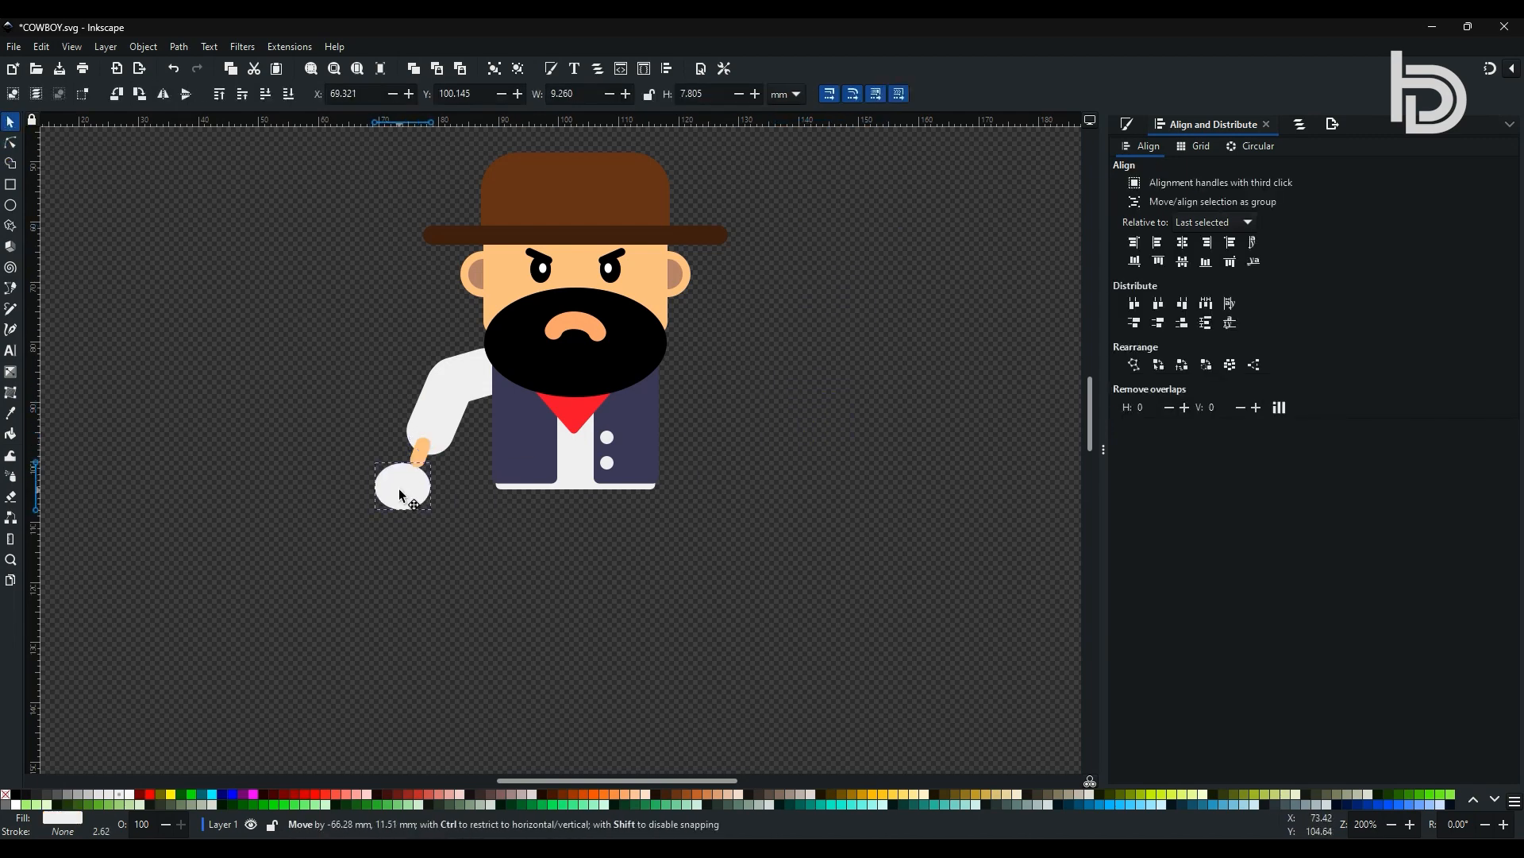
pyautogui.click(141, 95)
pyautogui.moveTo(404, 498); pyautogui.dragTo(417, 496)
# Fill the hand ellipse with the mouth's orange colour, then tilt it and seat it against the wrist
pyautogui.click(11, 414)
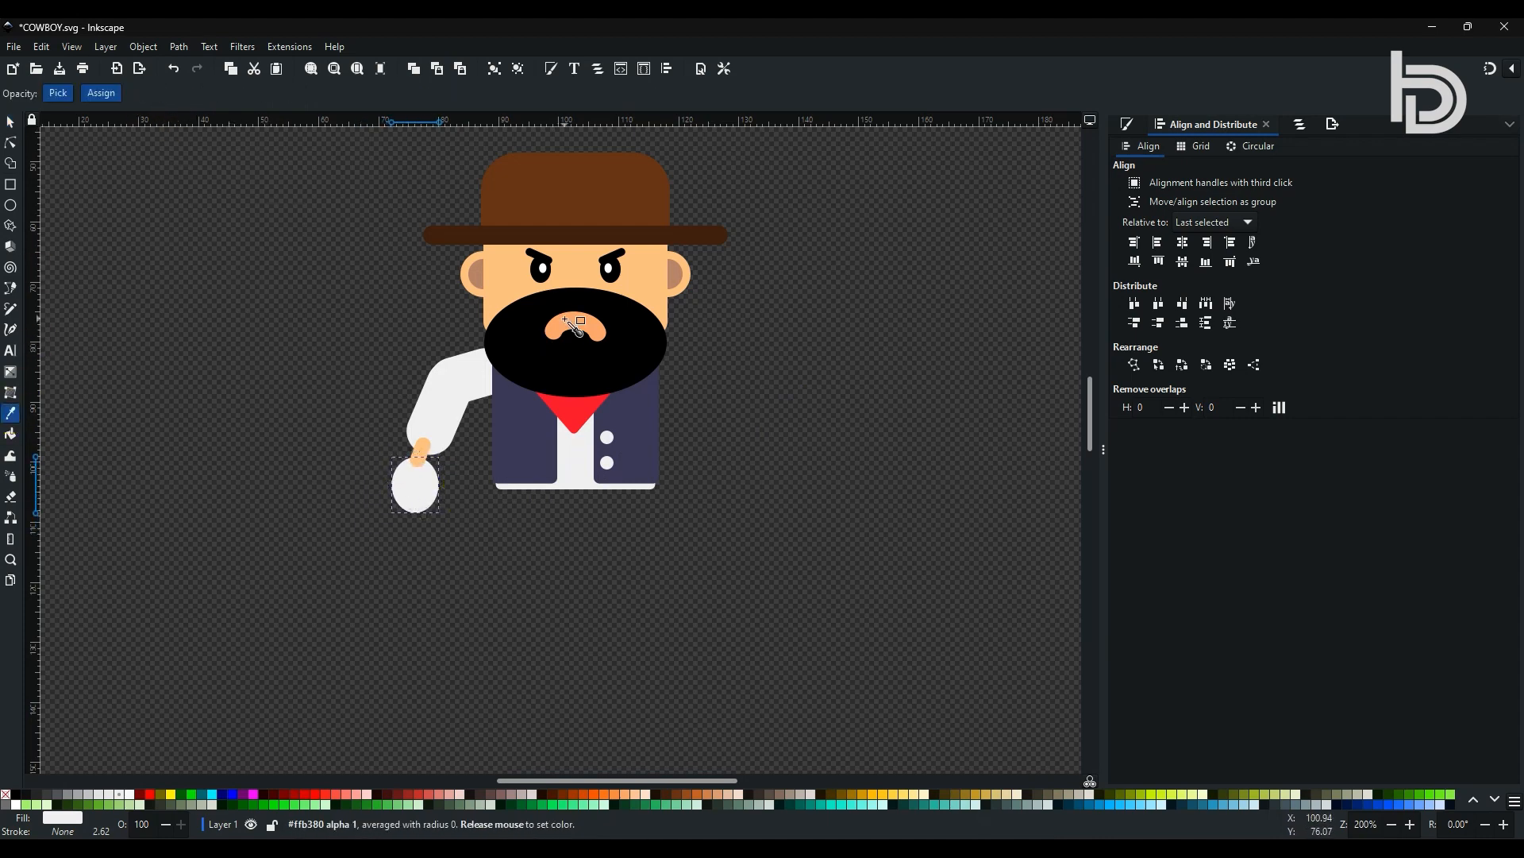
pyautogui.click(574, 320)
pyautogui.click(10, 123)
pyautogui.click(290, 94)
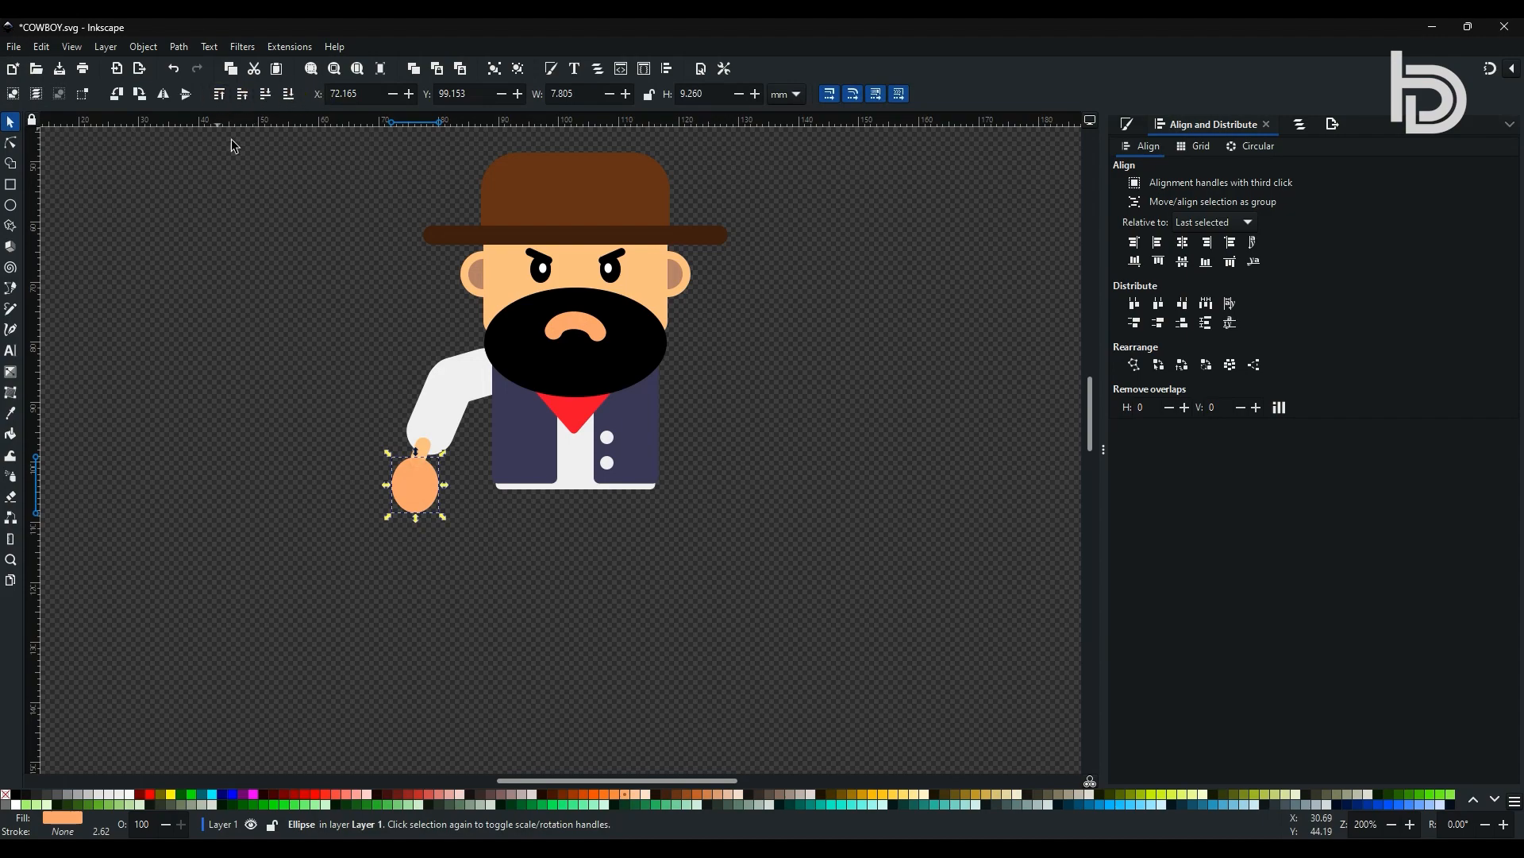
pyautogui.click(404, 491)
pyautogui.moveTo(443, 518); pyautogui.dragTo(429, 518)
pyautogui.moveTo(424, 479)
pyautogui.mouseDown()
pyautogui.moveTo(449, 491)
pyautogui.moveTo(435, 476)
pyautogui.mouseUp()
# Duplicate the wrist piece, angle the copy as a thumb on the hand's inner side and lower it behind the hand
pyautogui.click(426, 450)
pyautogui.hotkey('ctrl', 'd')
pyautogui.click(273, 95)
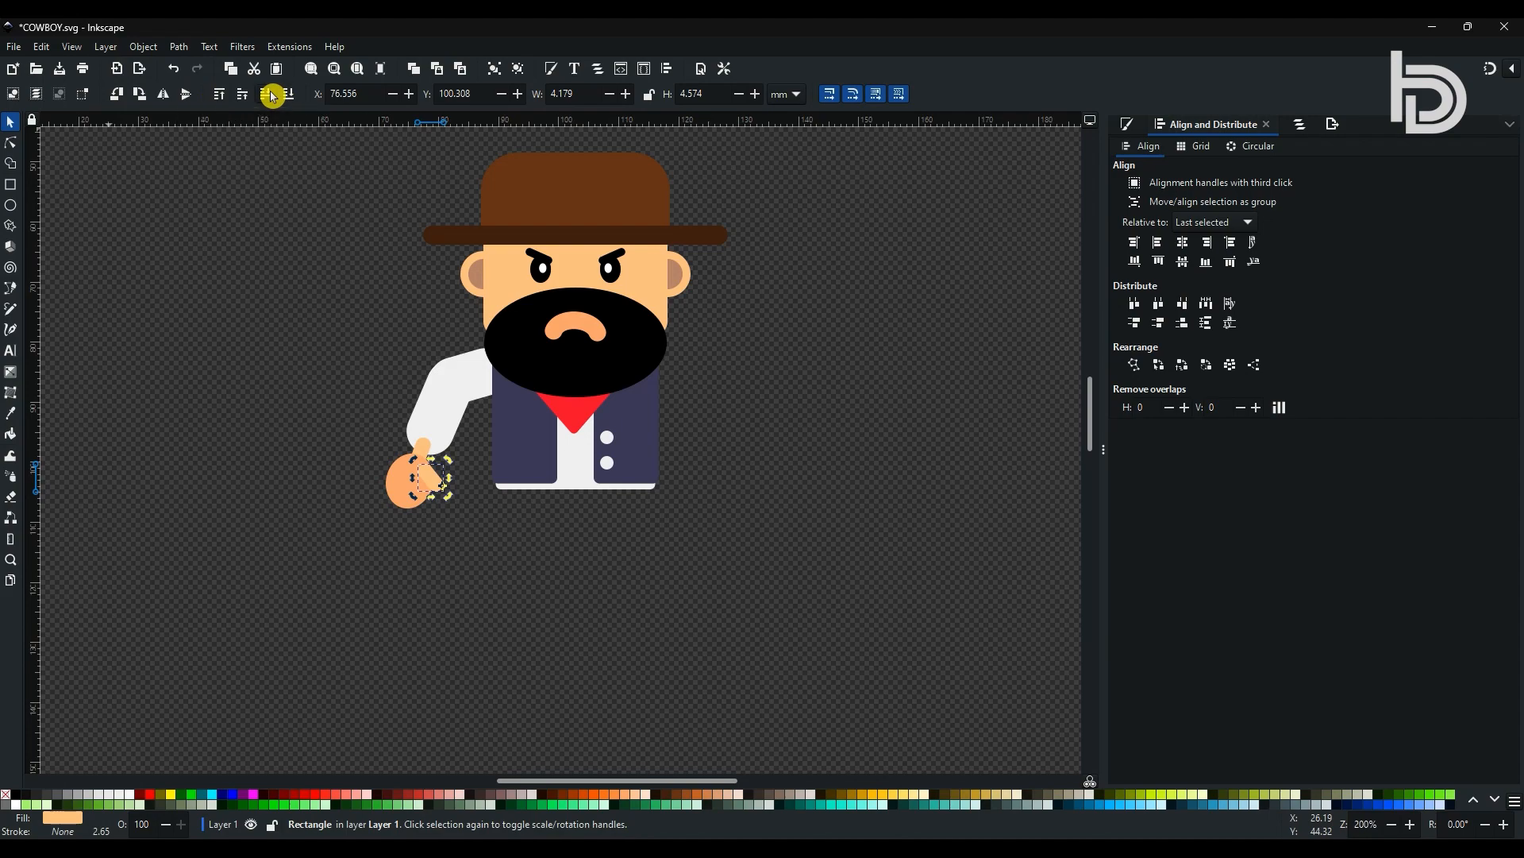
pyautogui.click(330, 517)
# Group the two sleeve segments, wrist, hand and thumb into one arm
pyautogui.keyDown('shift'); pyautogui.click(439, 395); pyautogui.keyUp('shift')
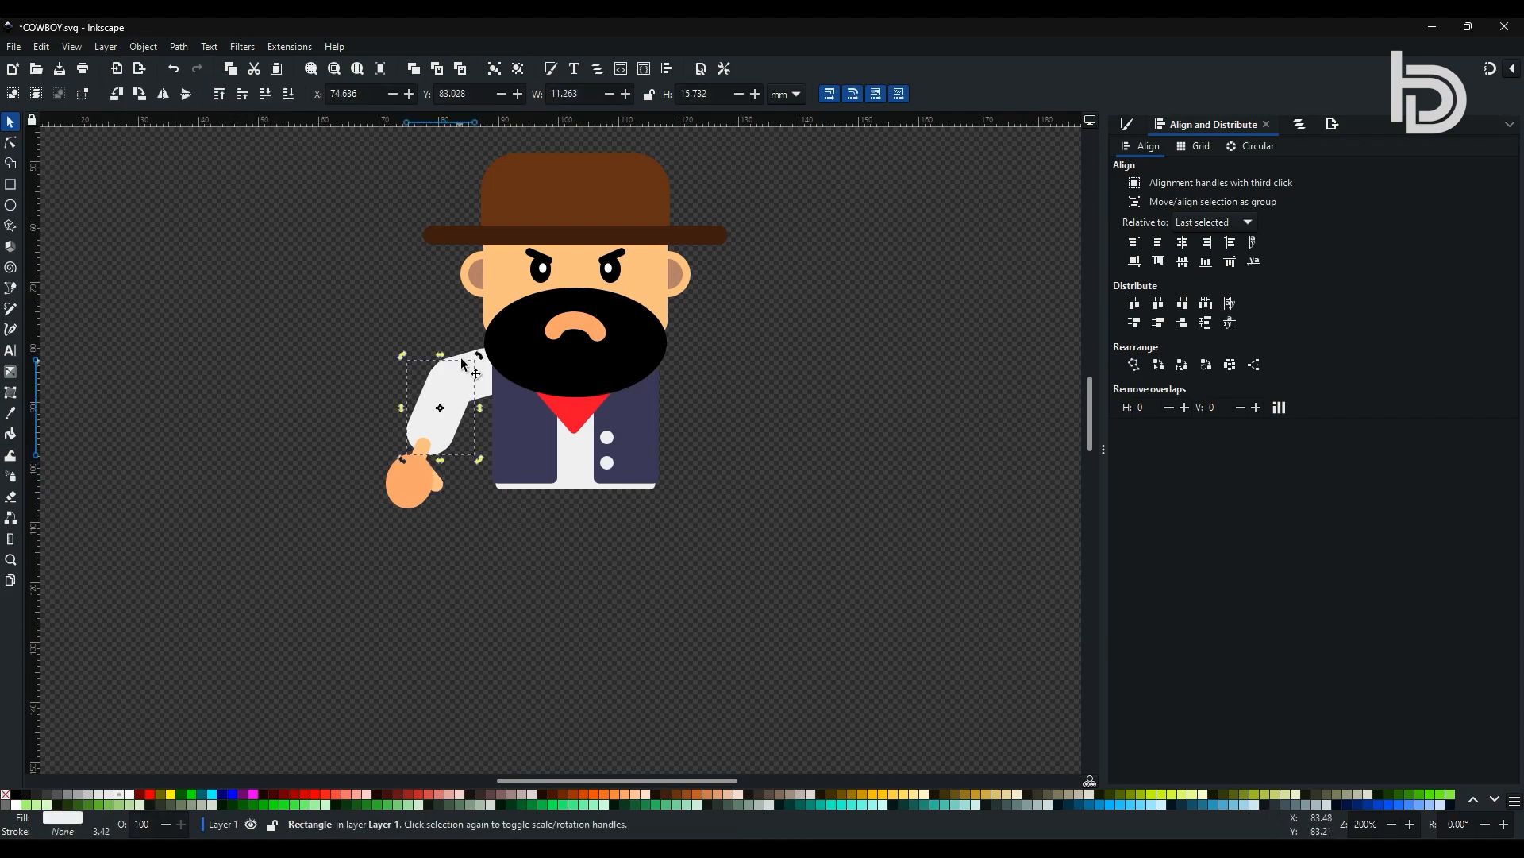
pyautogui.keyDown('shift'); pyautogui.click(469, 353); pyautogui.keyUp('shift')
pyautogui.keyDown('shift'); pyautogui.click(412, 493); pyautogui.keyUp('shift')
pyautogui.keyDown('shift'); pyautogui.click(439, 465); pyautogui.keyUp('shift')
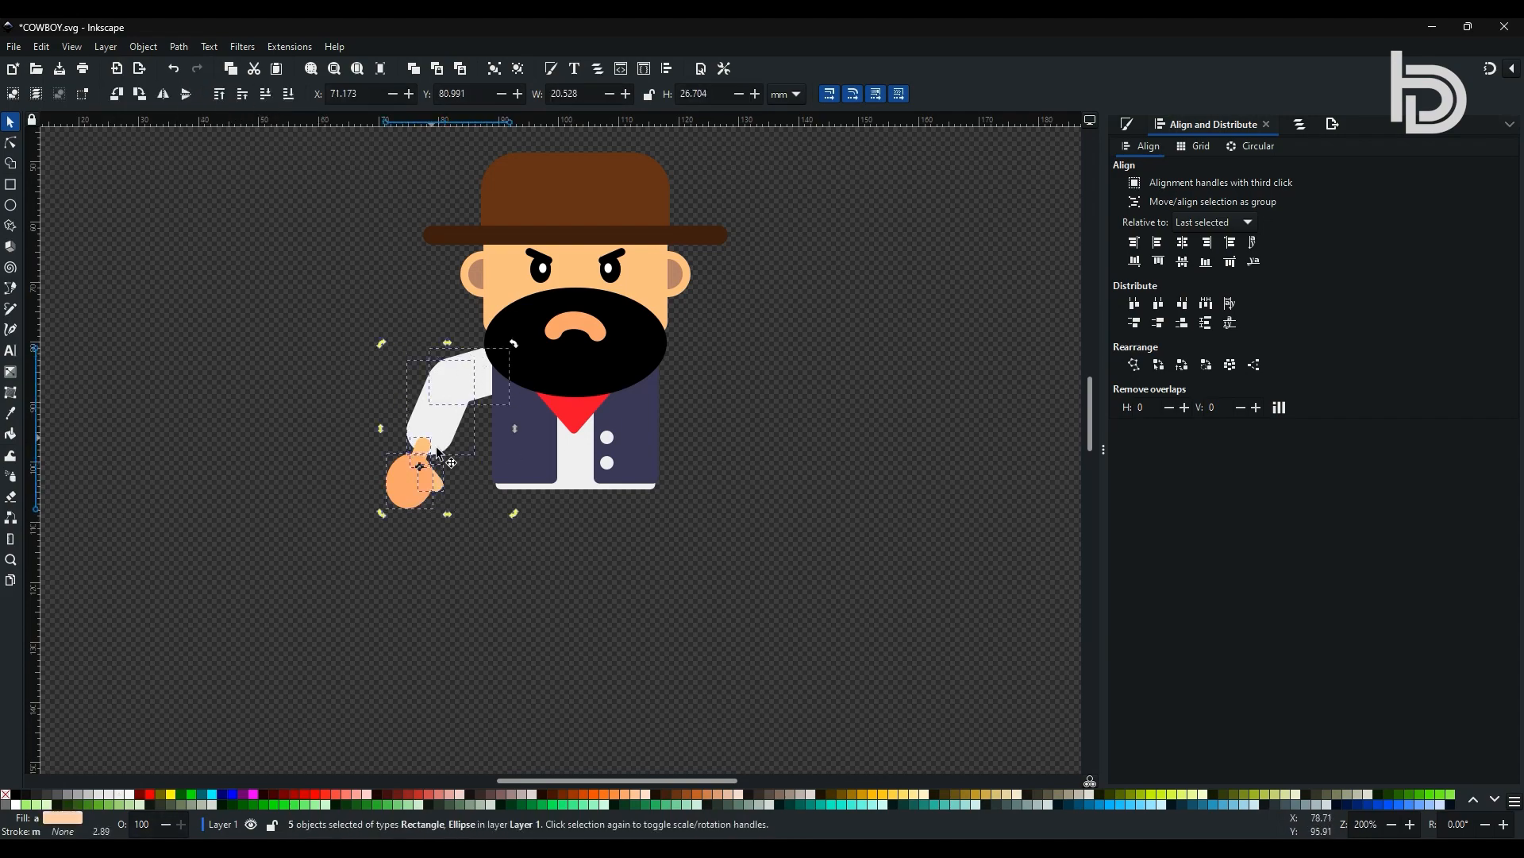
pyautogui.hotkey('ctrl', 'g')
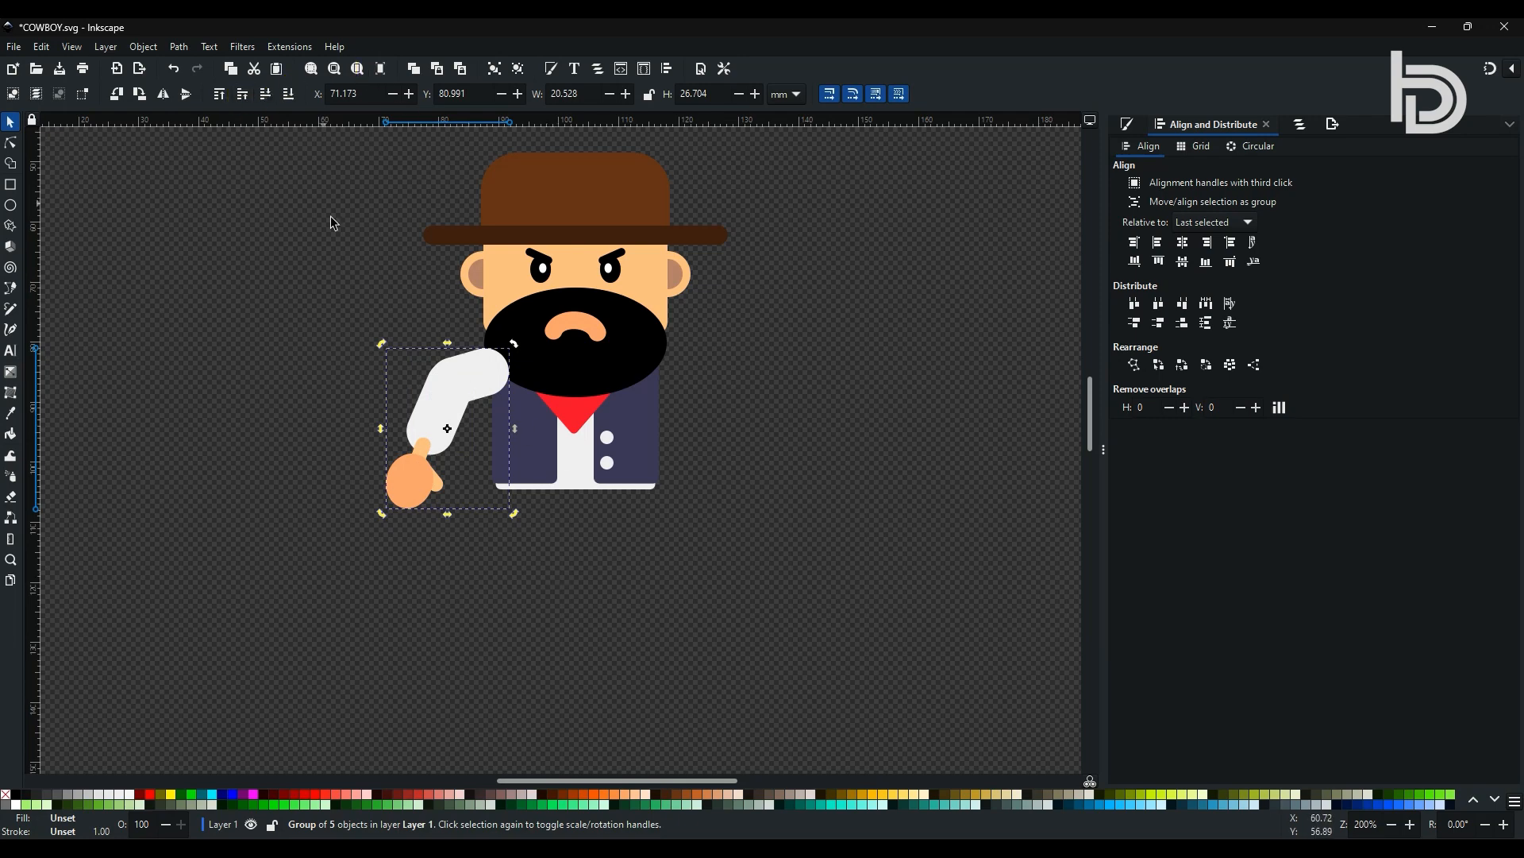
# Duplicate the arm group, flip the copy horizontally and move it straight across to the right shoulder
pyautogui.hotkey('ctrl', 'd')
pyautogui.click(163, 94)
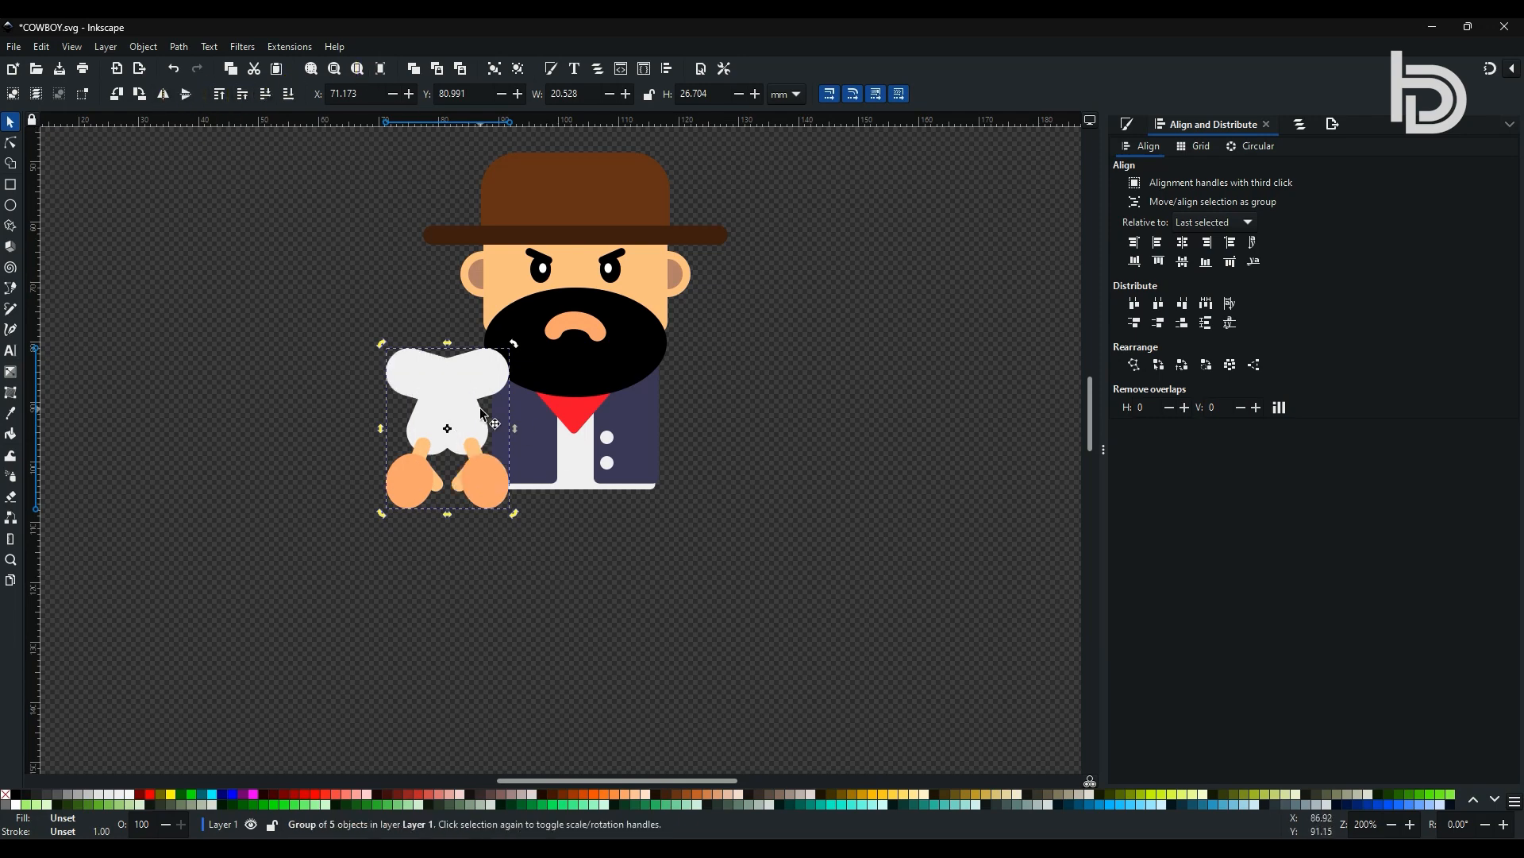
pyautogui.press('Right')
pyautogui.press('Right')
pyautogui.press('Right')
pyautogui.press('Right')
pyautogui.press('Right')
pyautogui.press('Right')
pyautogui.press('Right')
pyautogui.press('Right')
pyautogui.press('Right')
pyautogui.press('Right')
pyautogui.press('Right')
pyautogui.press('Right')
pyautogui.press('Right')
pyautogui.press('Right')
pyautogui.press('Right')
pyautogui.press('Right')
pyautogui.press('Right')
pyautogui.press('Right')
pyautogui.press('Right')
pyautogui.press('Right')
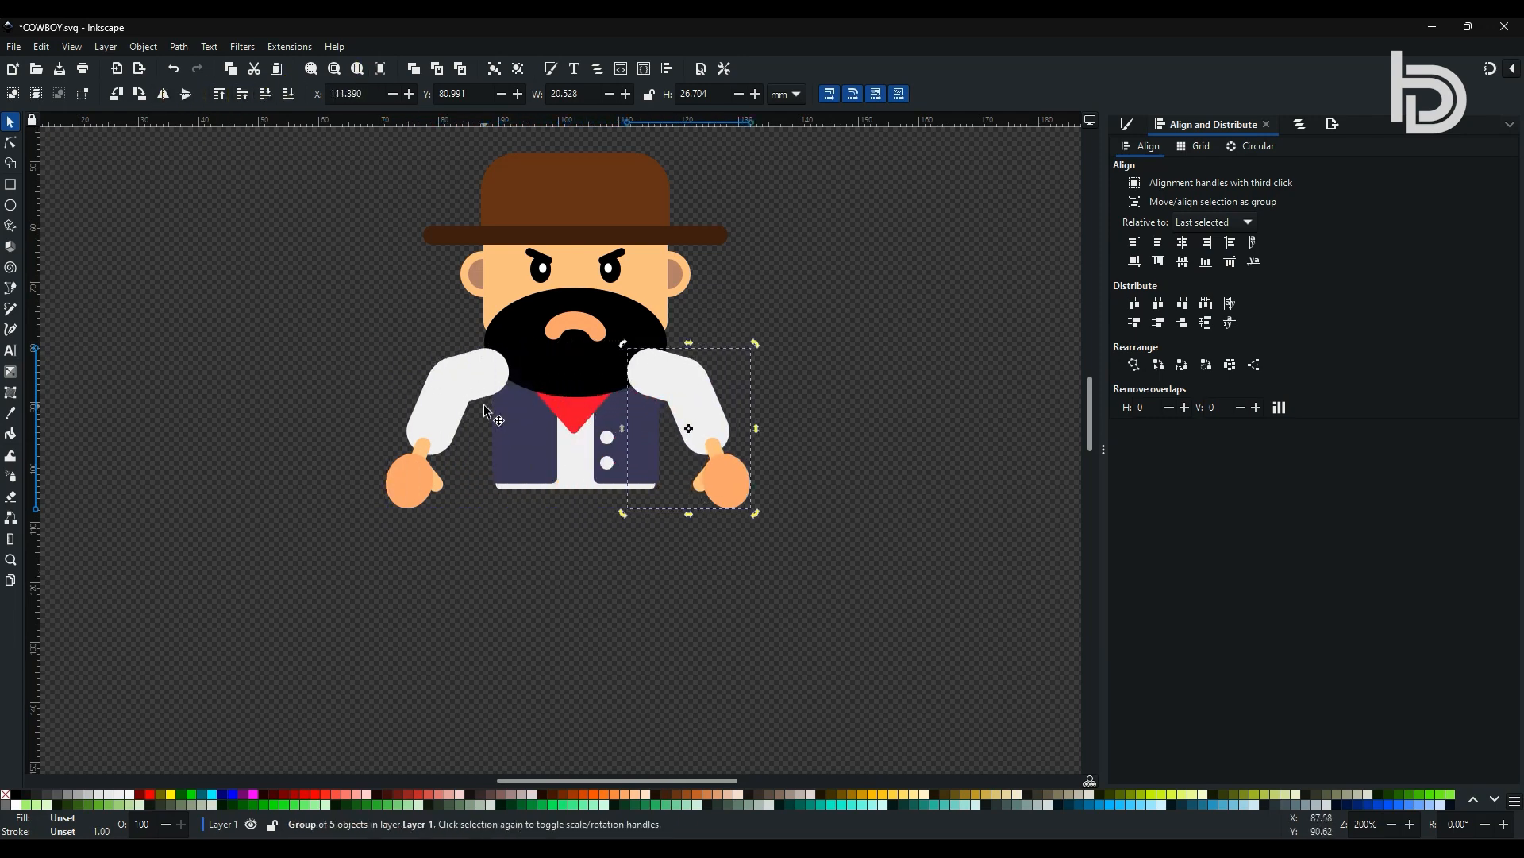
# Move the flipped arm group outward from the body by about 2 mm
pyautogui.press('Right')
pyautogui.press('Right')
pyautogui.press('Right')
pyautogui.press('Right')
# Group the two arms together and send the group to the back, behind the body and beard
pyautogui.keyDown('shift'); pyautogui.click(477, 379); pyautogui.keyUp('shift')
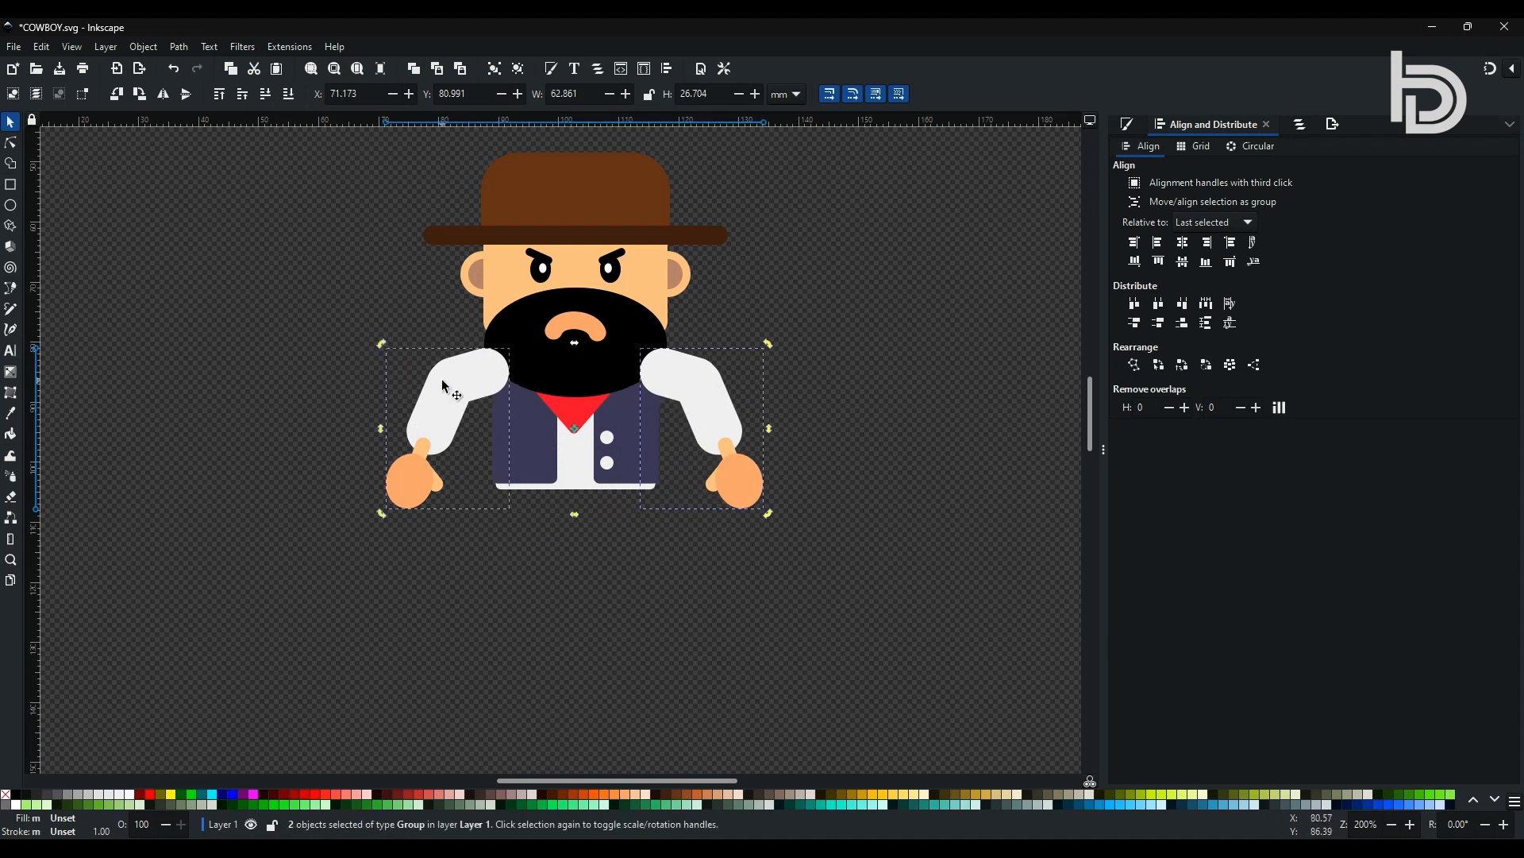
pyautogui.hotkey('ctrl', 'g')
pyautogui.click(289, 94)
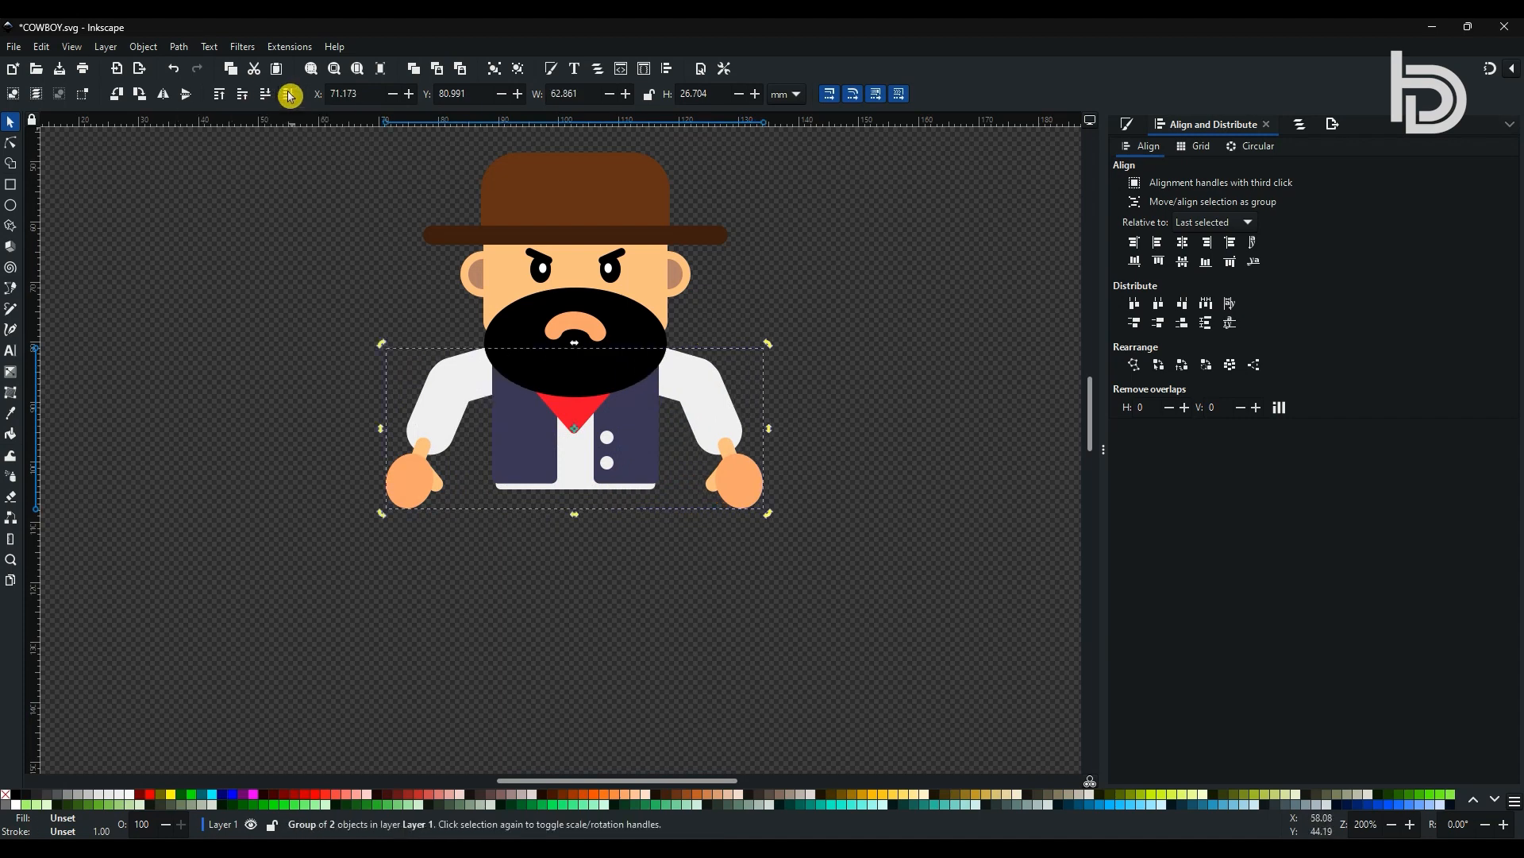
pyautogui.click(567, 595)
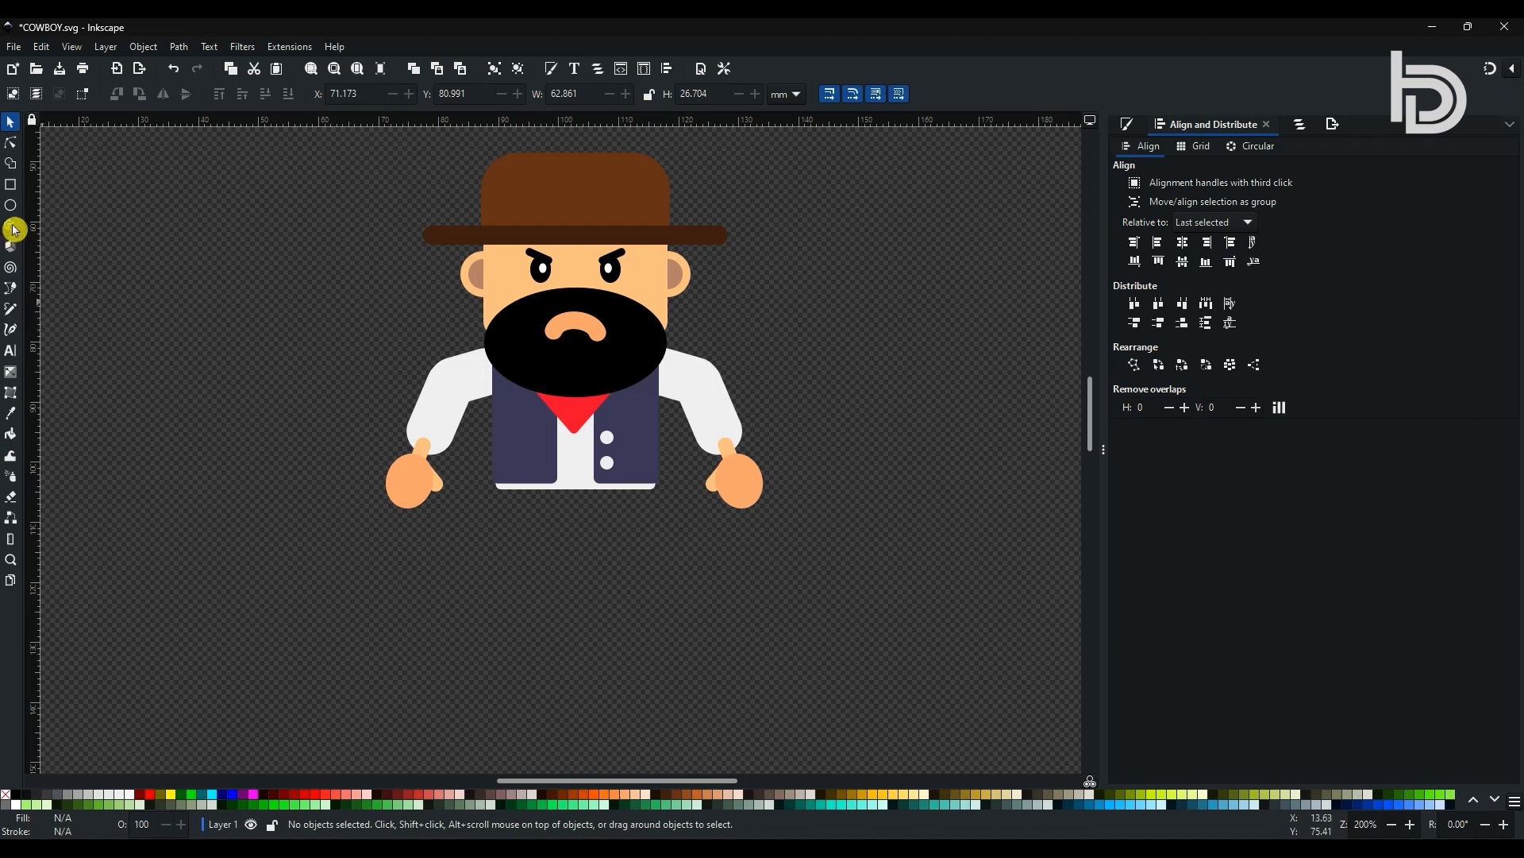
# Draw a belt rectangle about 29 mm wide and 3 mm high across the lower edge of the jacket
pyautogui.click(10, 186)
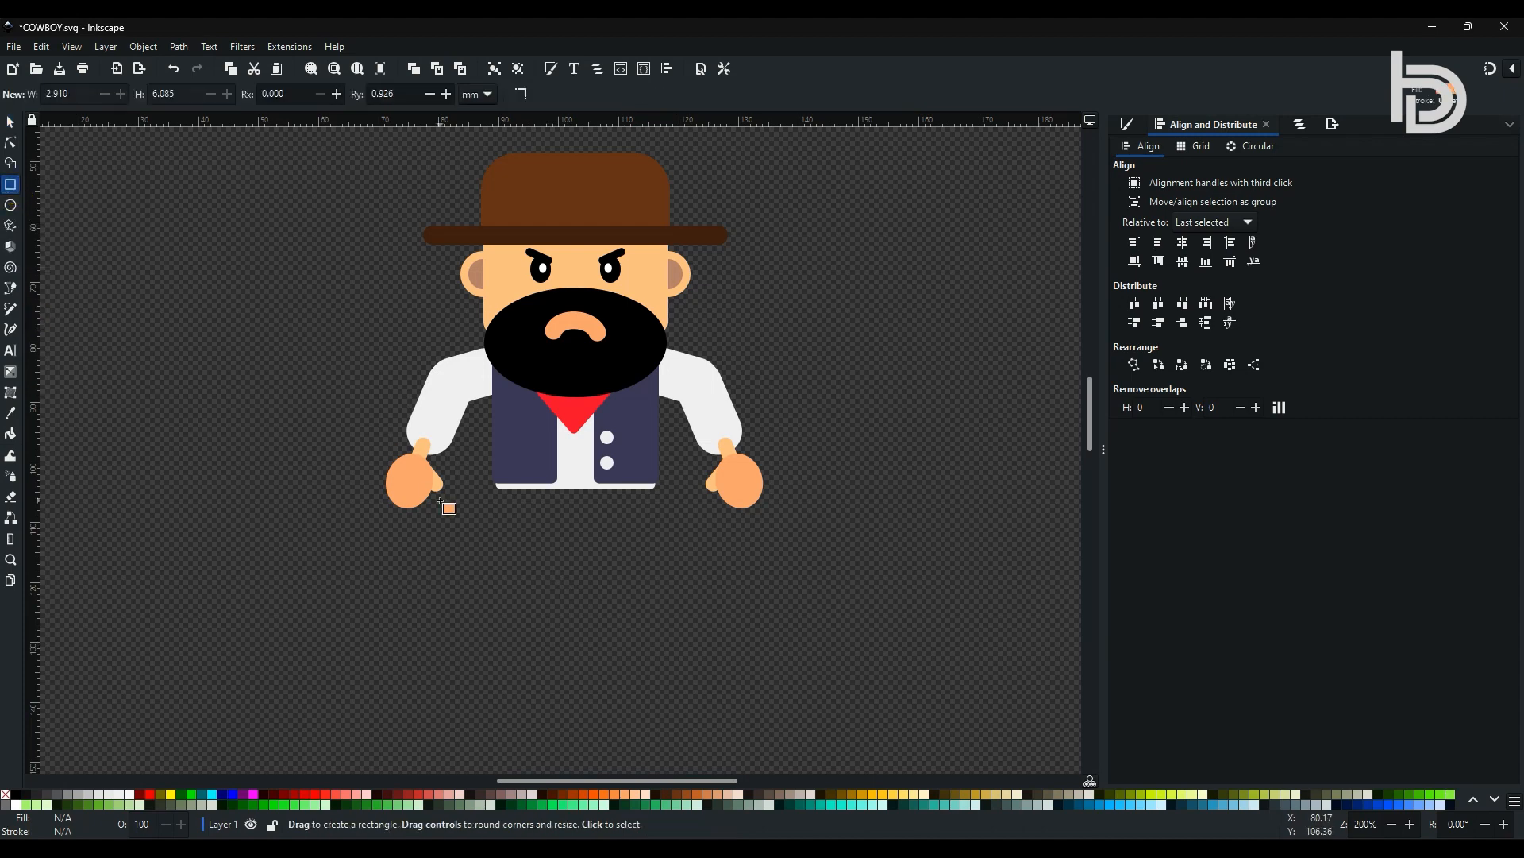
pyautogui.moveTo(488, 482); pyautogui.dragTo(660, 500)
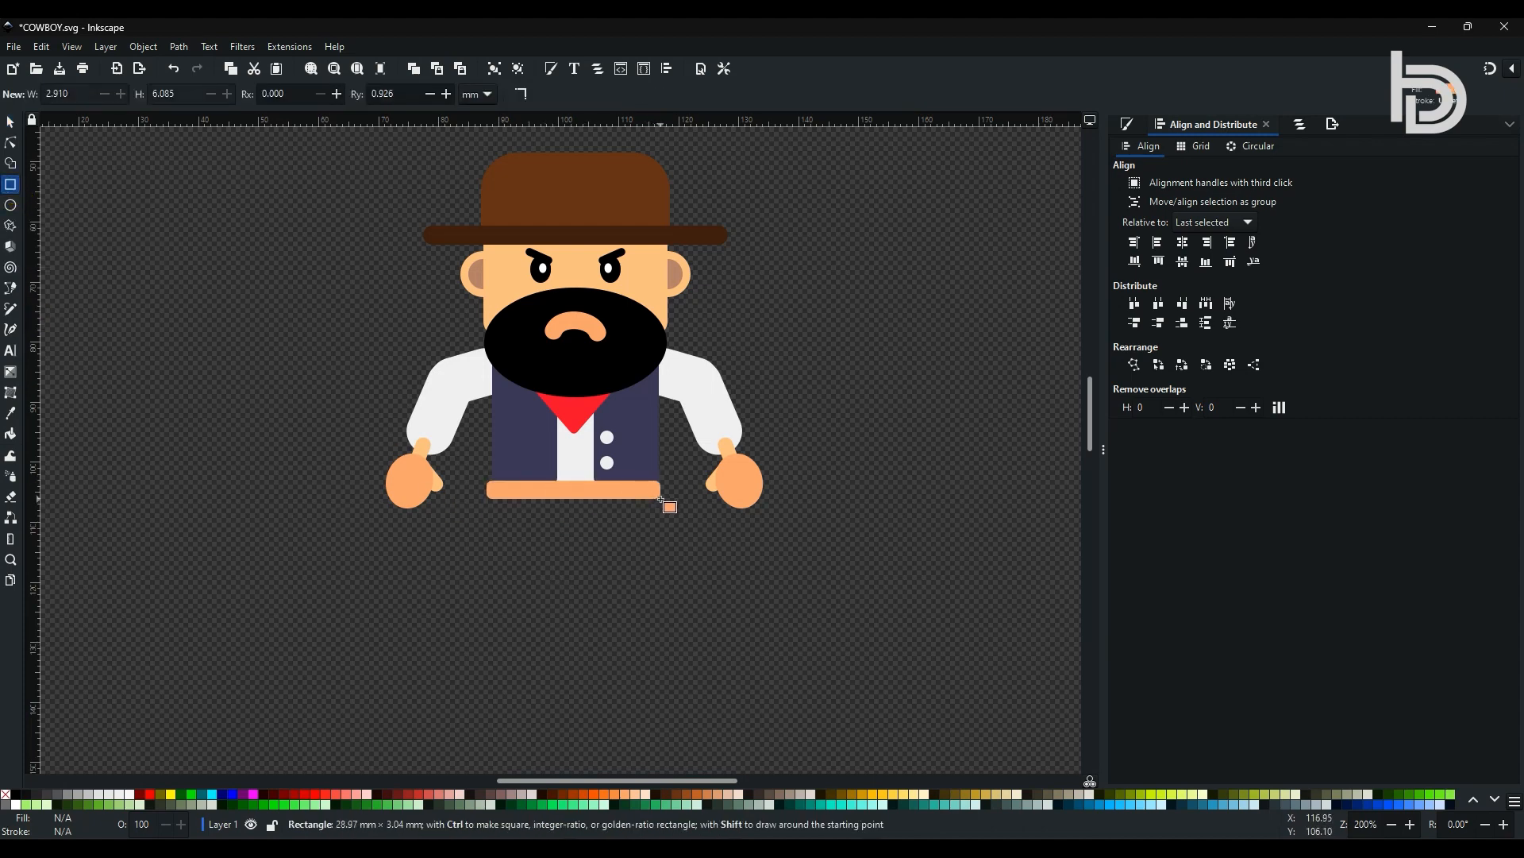
pyautogui.click(10, 121)
pyautogui.moveTo(279, 311); pyautogui.dragTo(788, 618)
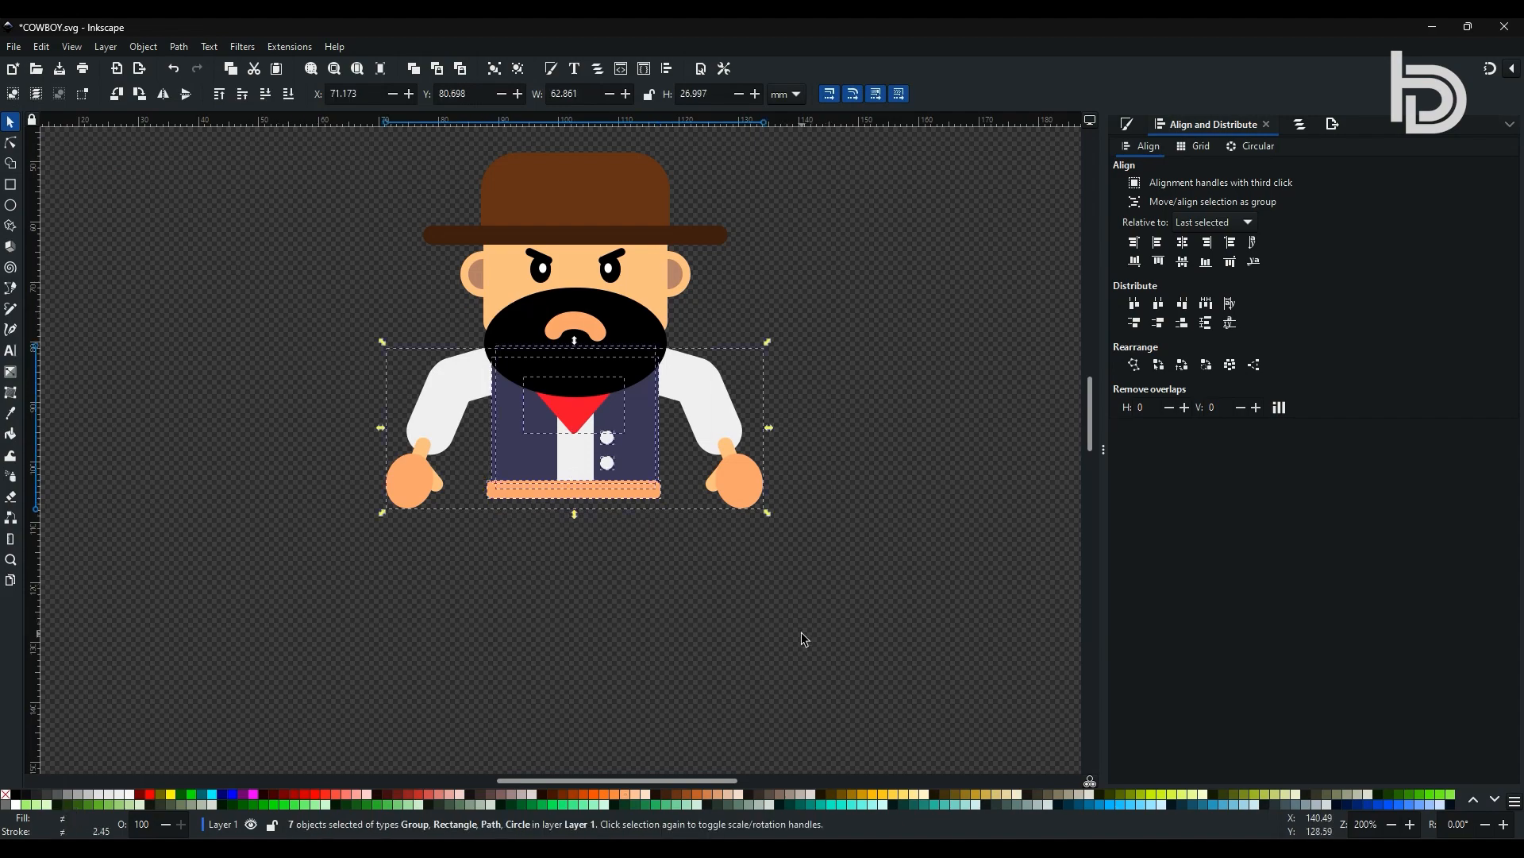
pyautogui.click(802, 632)
# Group the two round buttons with the jacket
pyautogui.click(608, 437)
pyautogui.keyDown('shift'); pyautogui.click(608, 463); pyautogui.keyUp('shift')
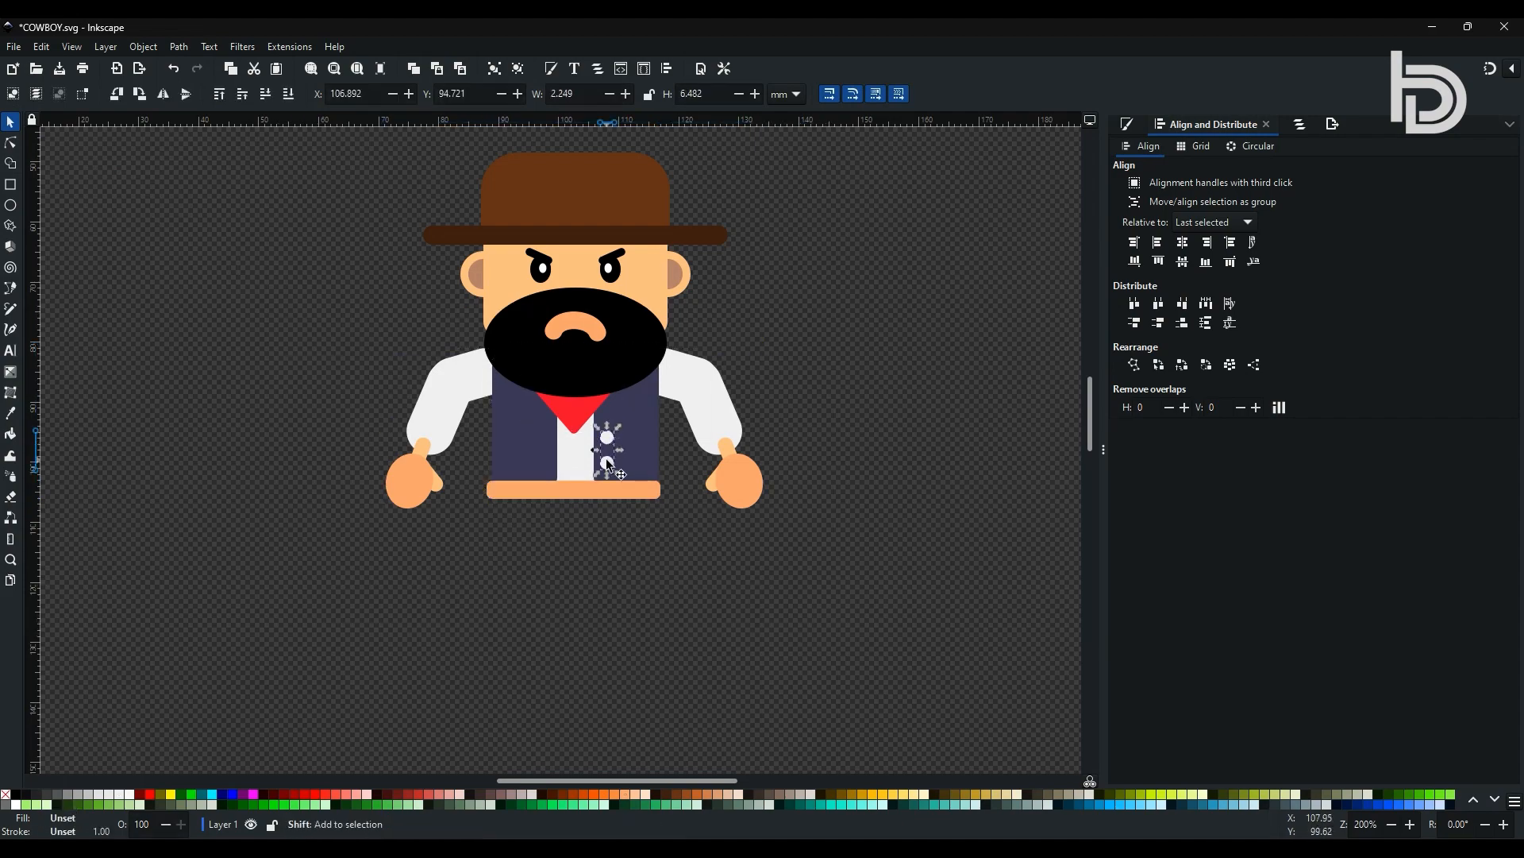
pyautogui.keyDown('shift'); pyautogui.click(543, 454); pyautogui.keyUp('shift')
pyautogui.hotkey('ctrl', 'g')
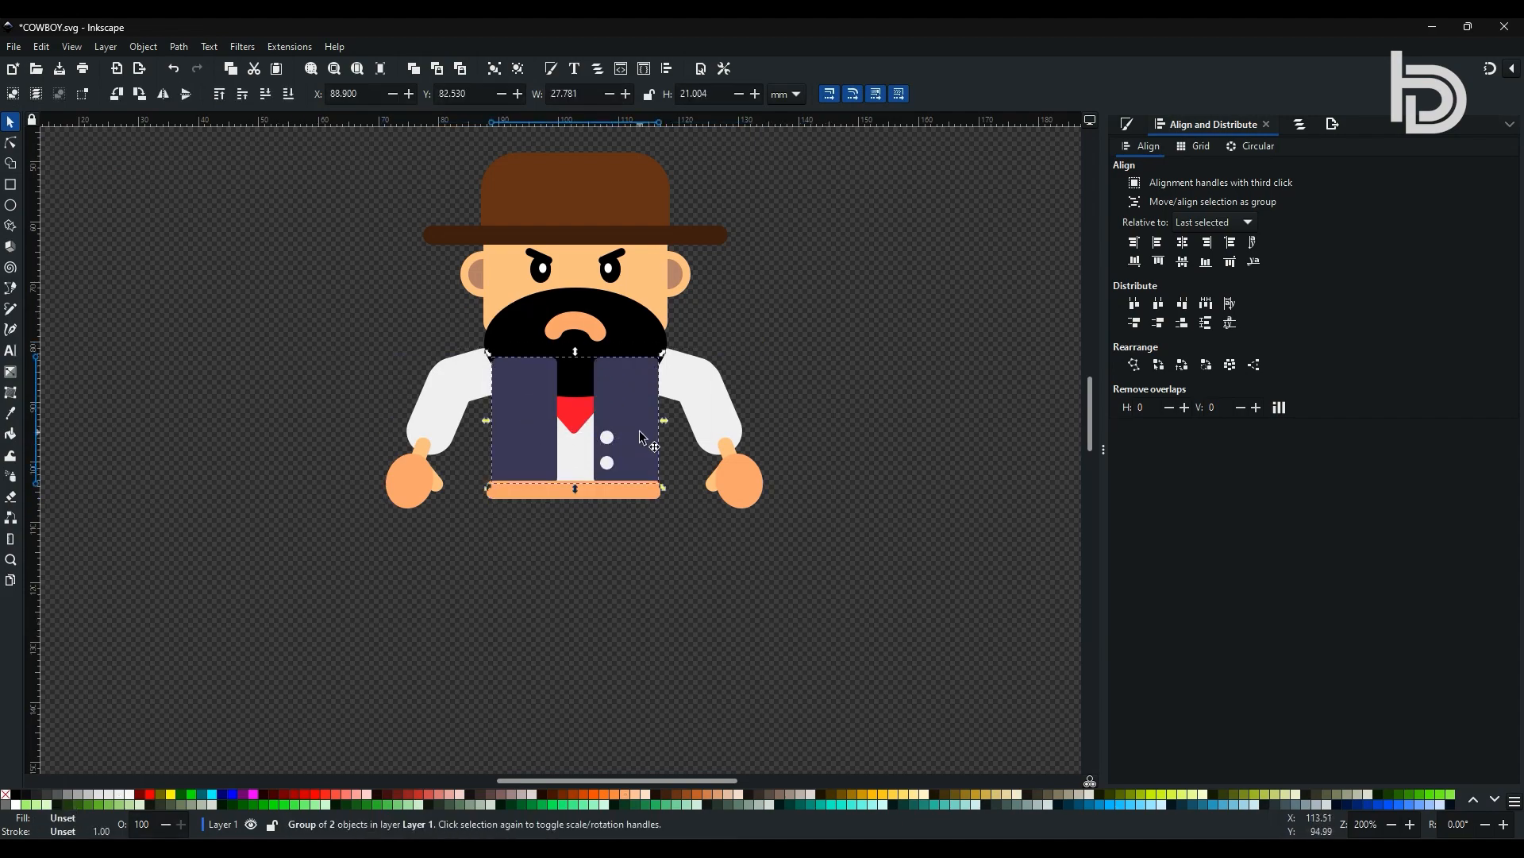
# Send the jacket group to the back, followed by the white shirt, so the shirt lies beneath the jacket
pyautogui.click(286, 96)
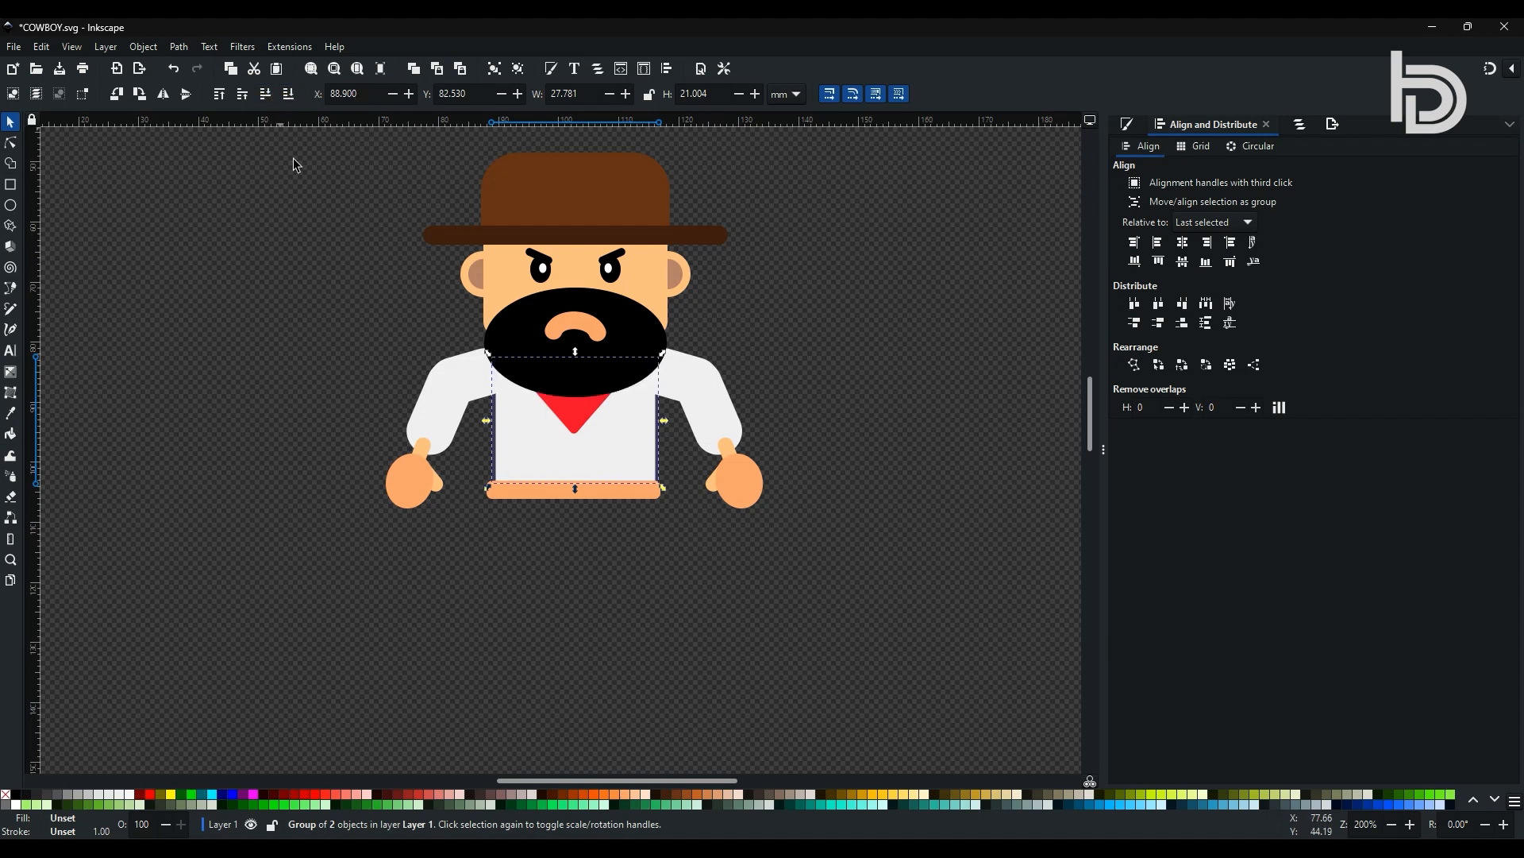
pyautogui.click(527, 444)
pyautogui.click(289, 95)
pyautogui.click(544, 672)
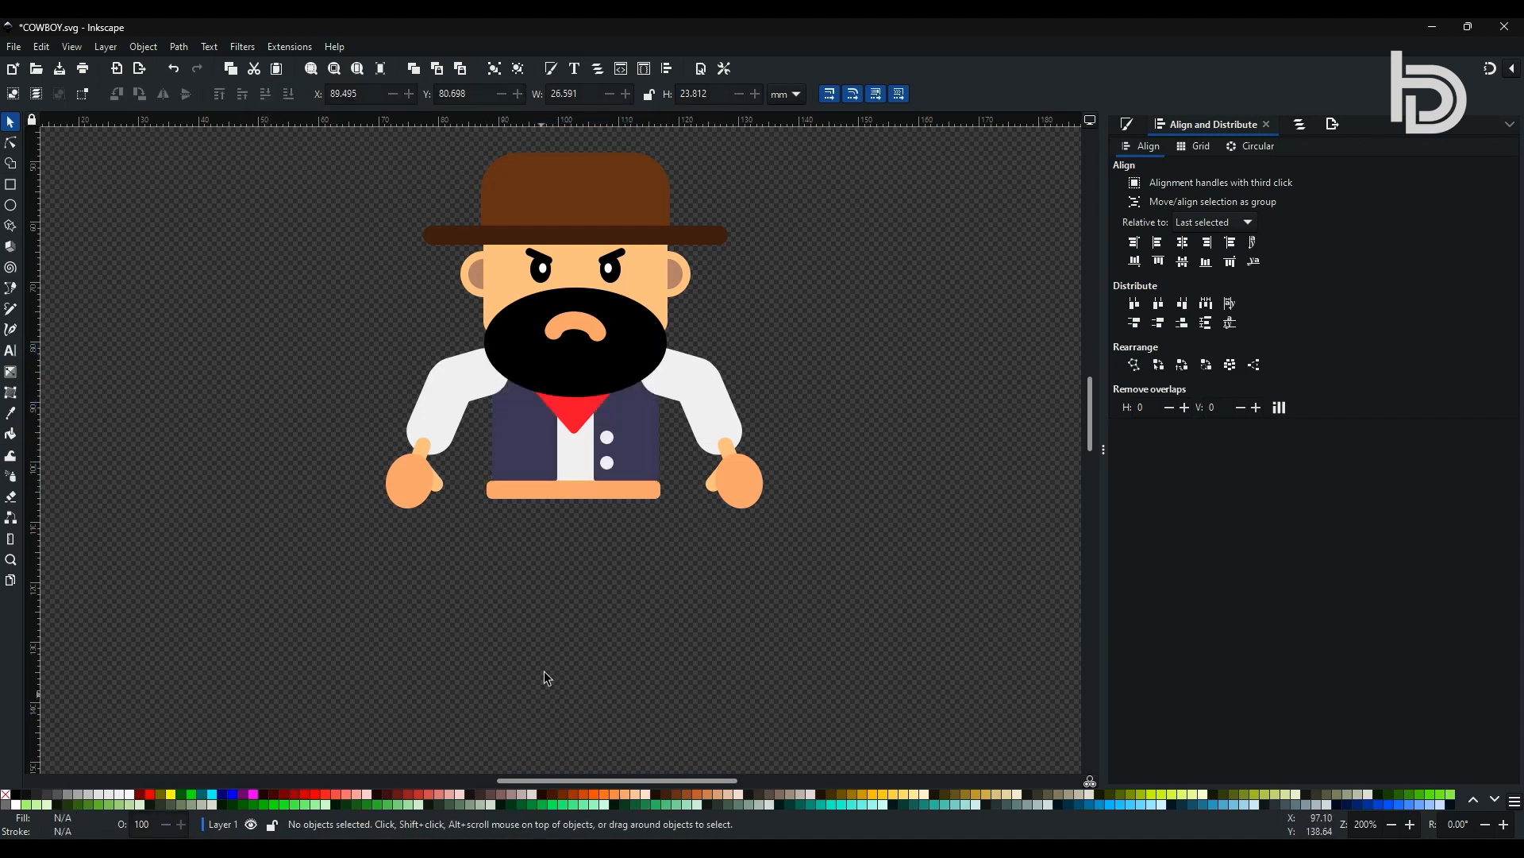
# Fill the belt with the hat brim's dark brown and centre it horizontally on the jacket
pyautogui.click(582, 495)
pyautogui.click(11, 414)
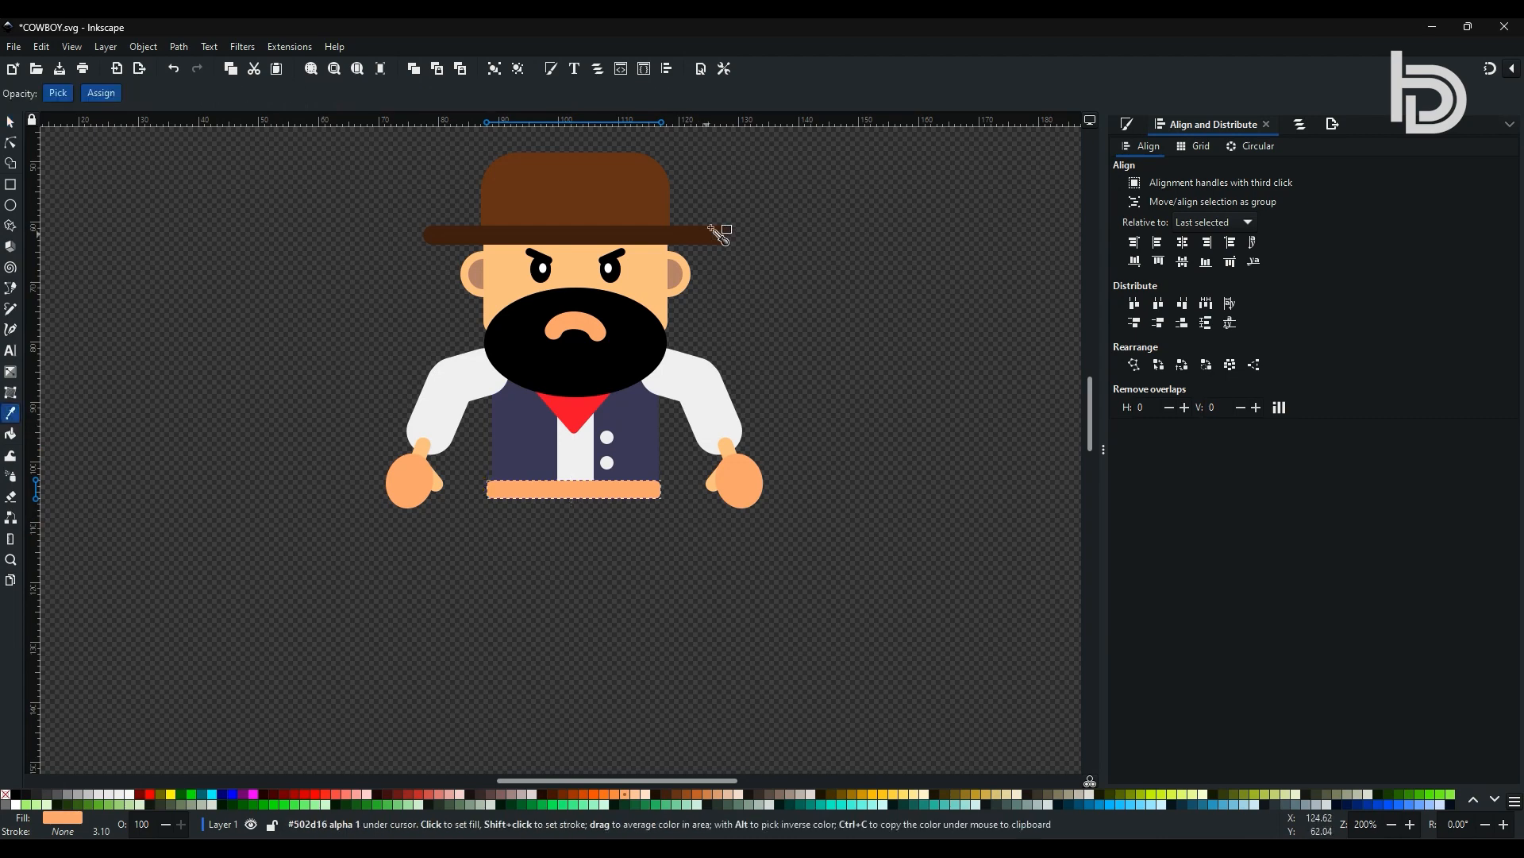
pyautogui.click(717, 234)
pyautogui.click(10, 122)
pyautogui.keyDown('shift'); pyautogui.click(627, 435); pyautogui.keyUp('shift')
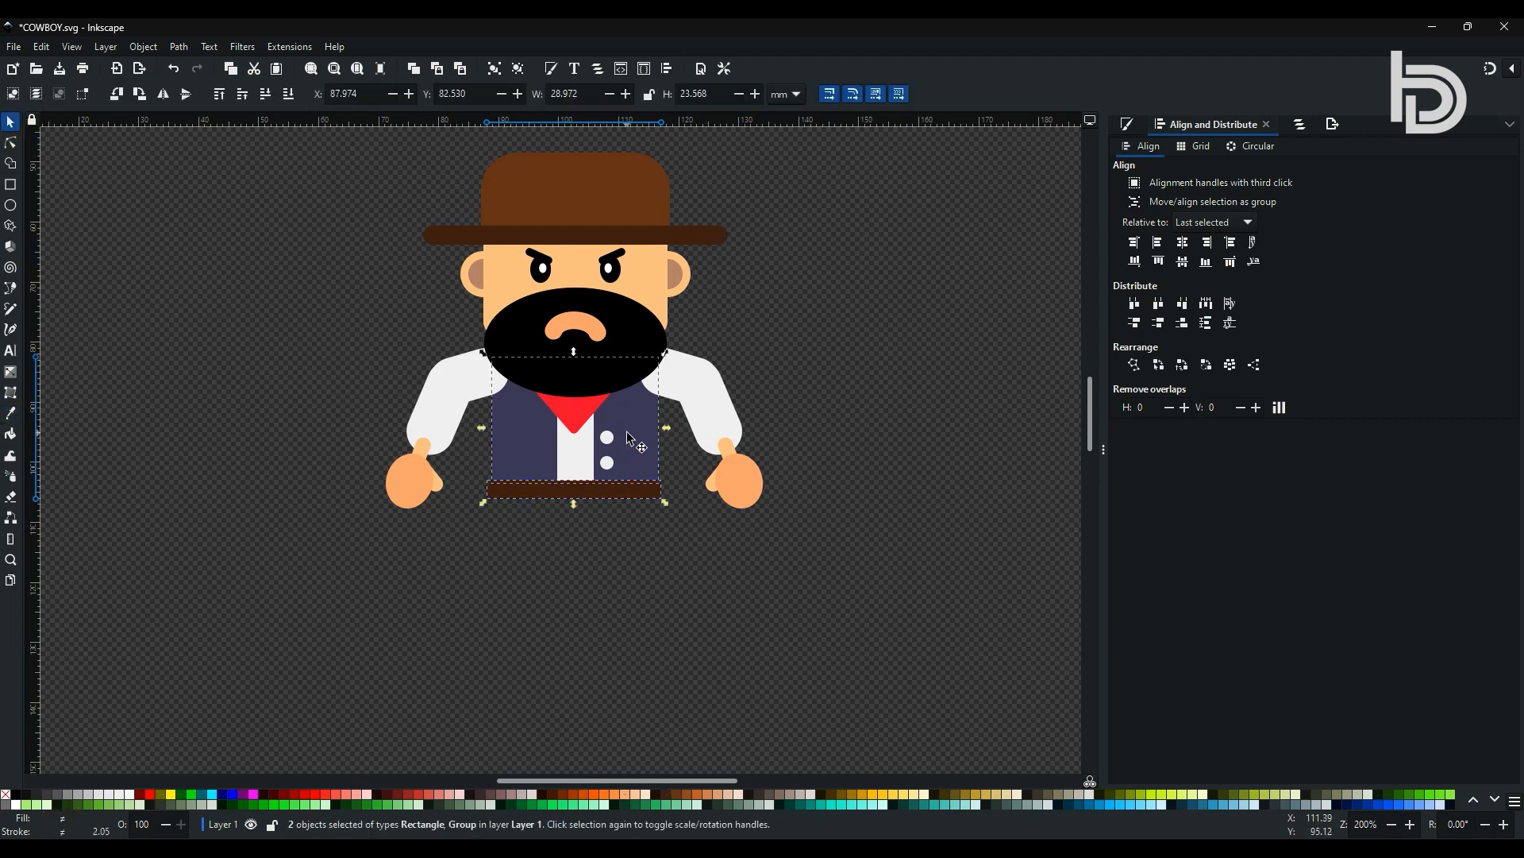
pyautogui.click(1183, 242)
pyautogui.click(929, 603)
# Draw a near-white buckle ellipse about 6.9 mm wide and 5 mm high and centre it on the belt
pyautogui.click(11, 205)
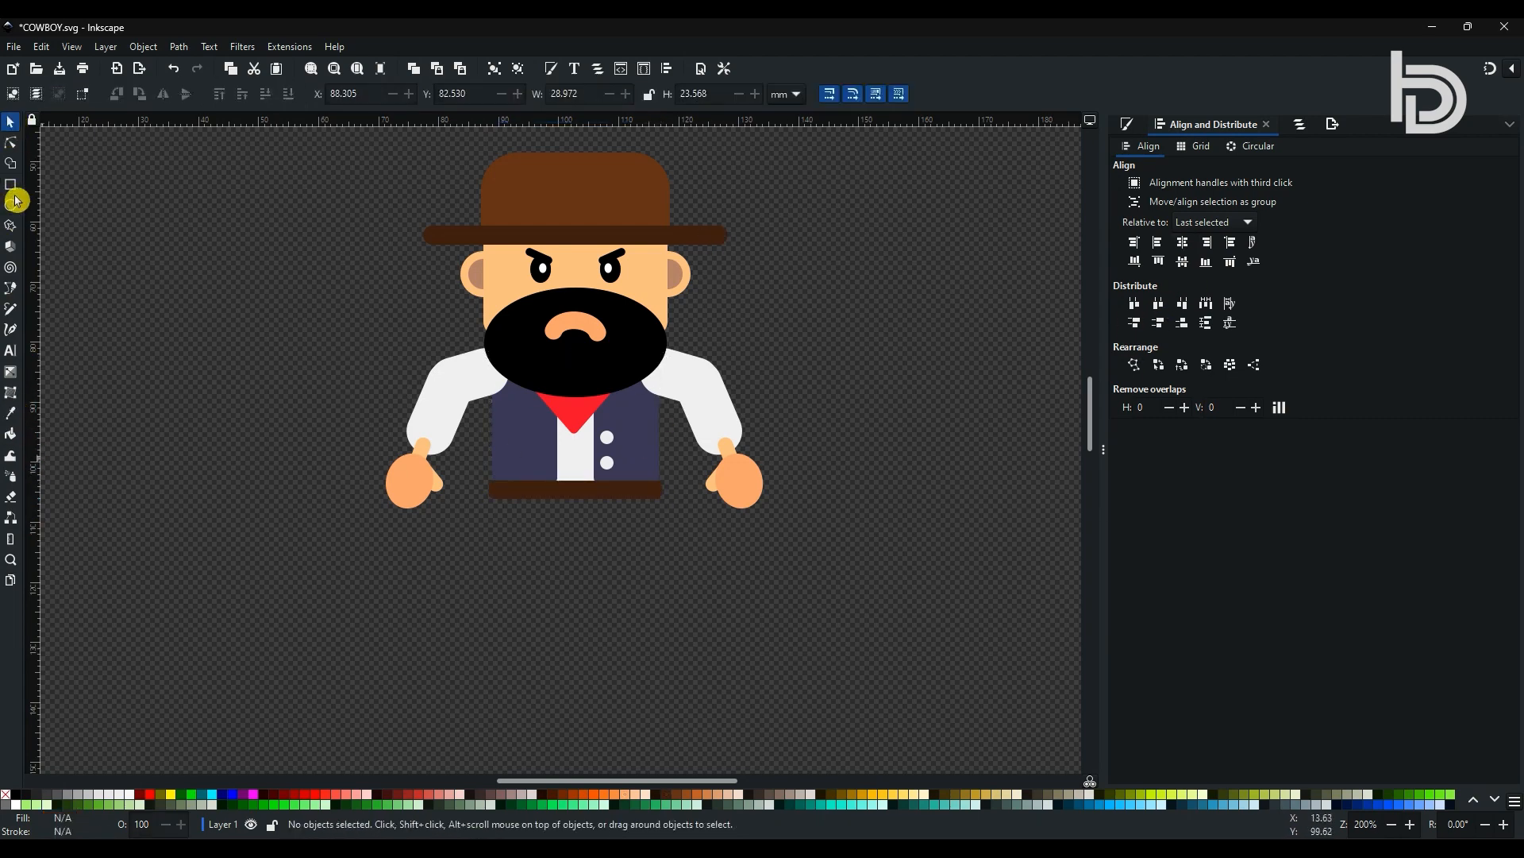
pyautogui.moveTo(196, 389); pyautogui.dragTo(243, 423)
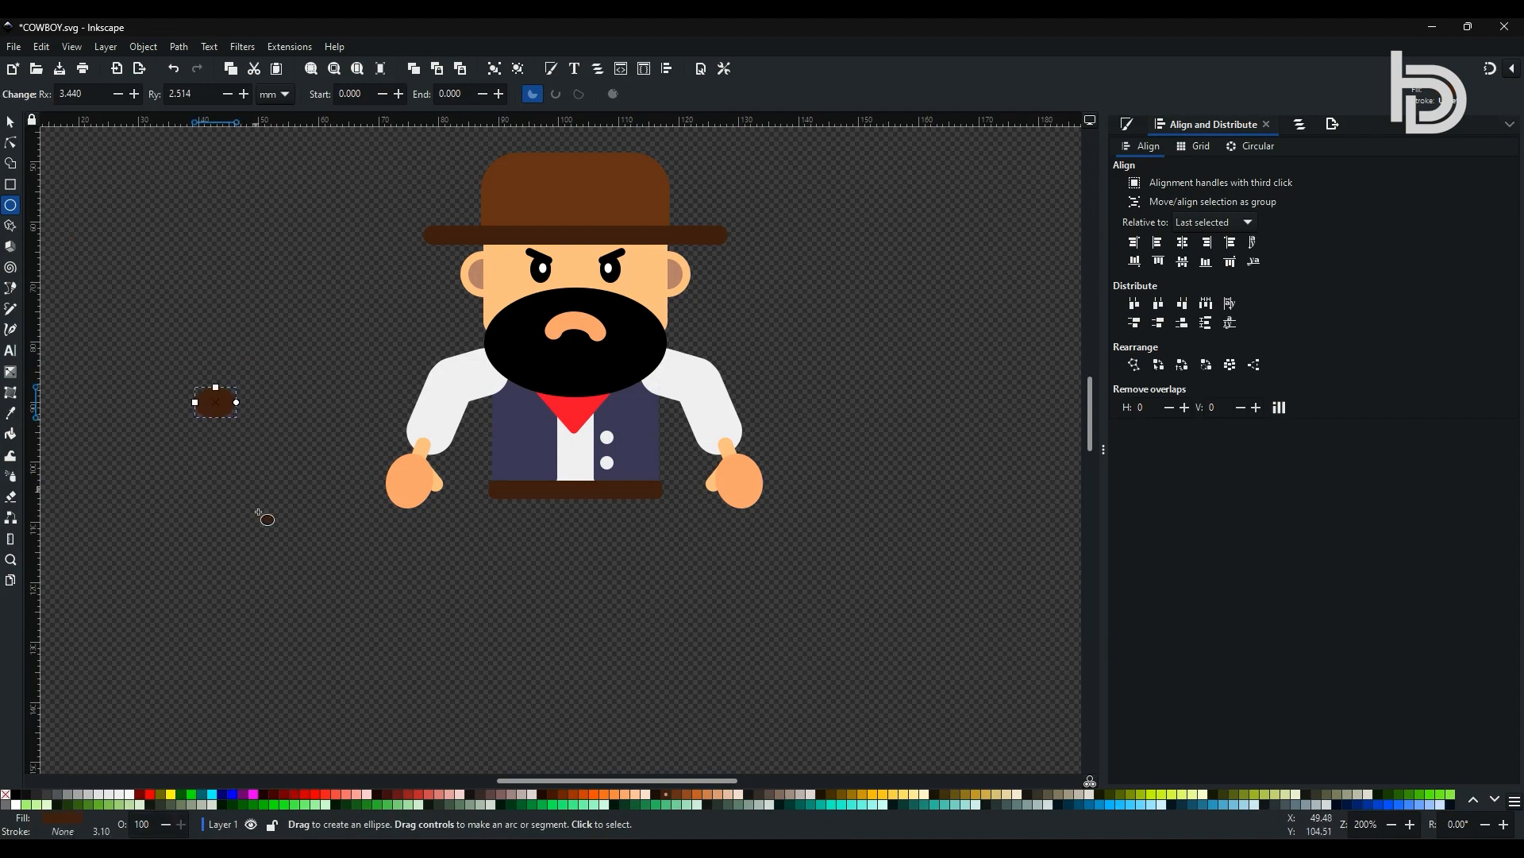
pyautogui.click(119, 794)
pyautogui.click(10, 121)
pyautogui.moveTo(215, 402); pyautogui.dragTo(575, 488)
pyautogui.keyDown('shift'); pyautogui.click(615, 492); pyautogui.keyUp('shift')
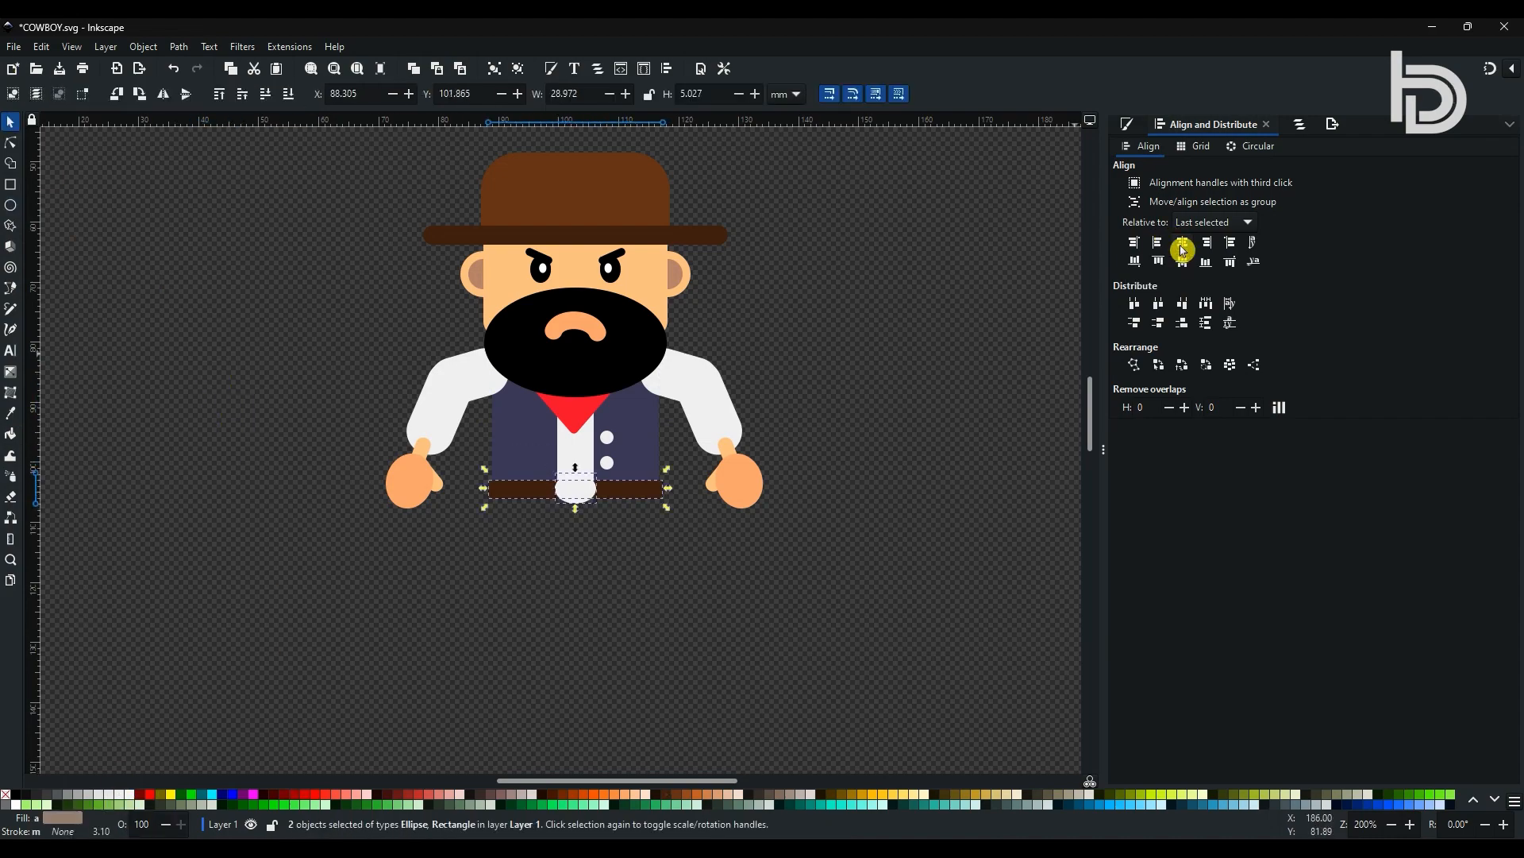
pyautogui.click(864, 636)
# Fill the buckle with medium grey and align it with the belt on both the horizontal and vertical centres
pyautogui.click(579, 493)
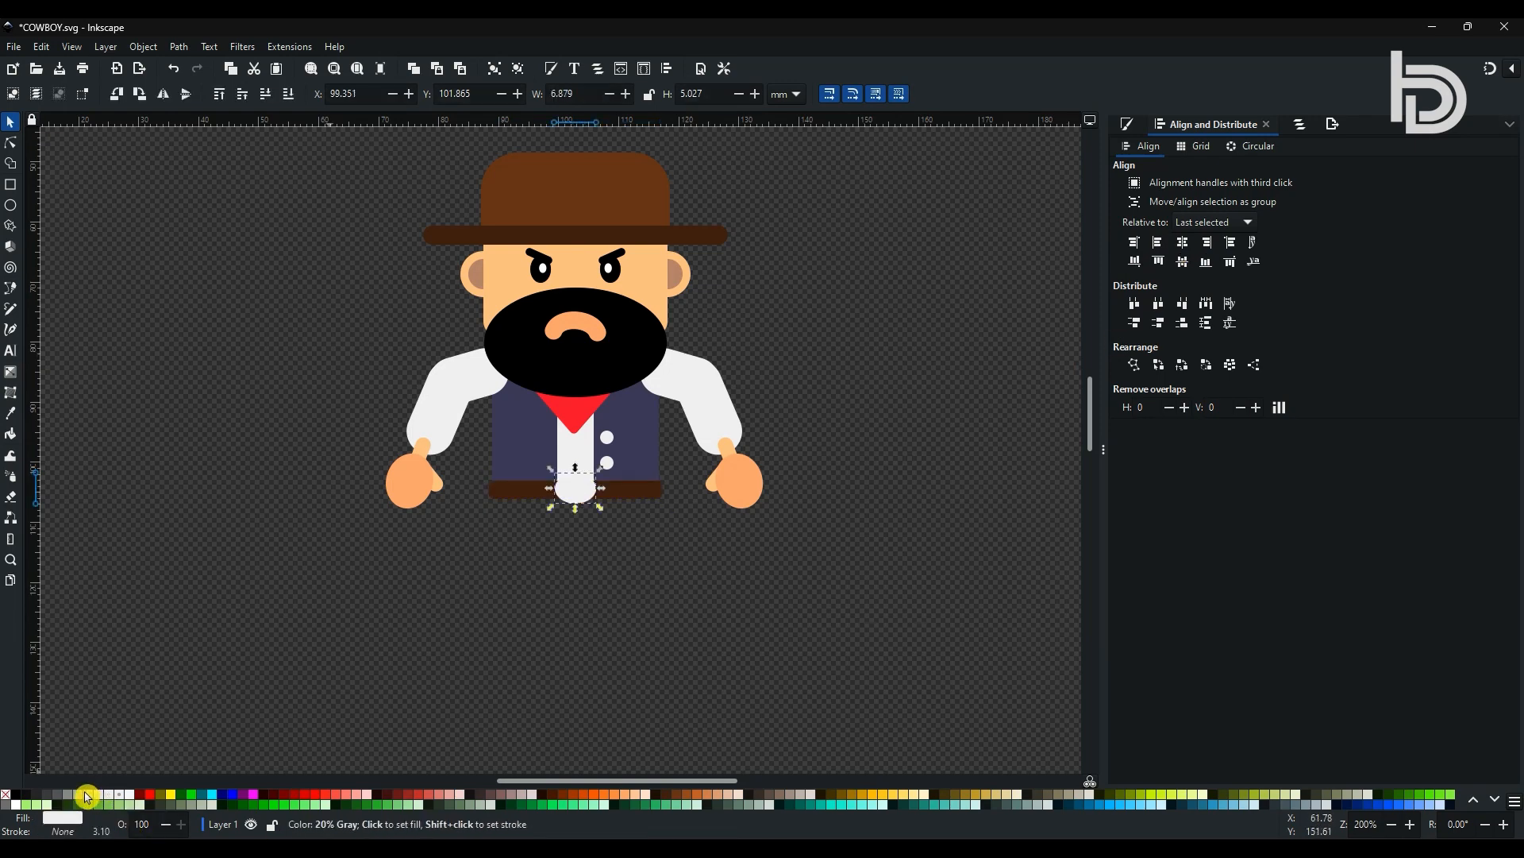
pyautogui.click(79, 794)
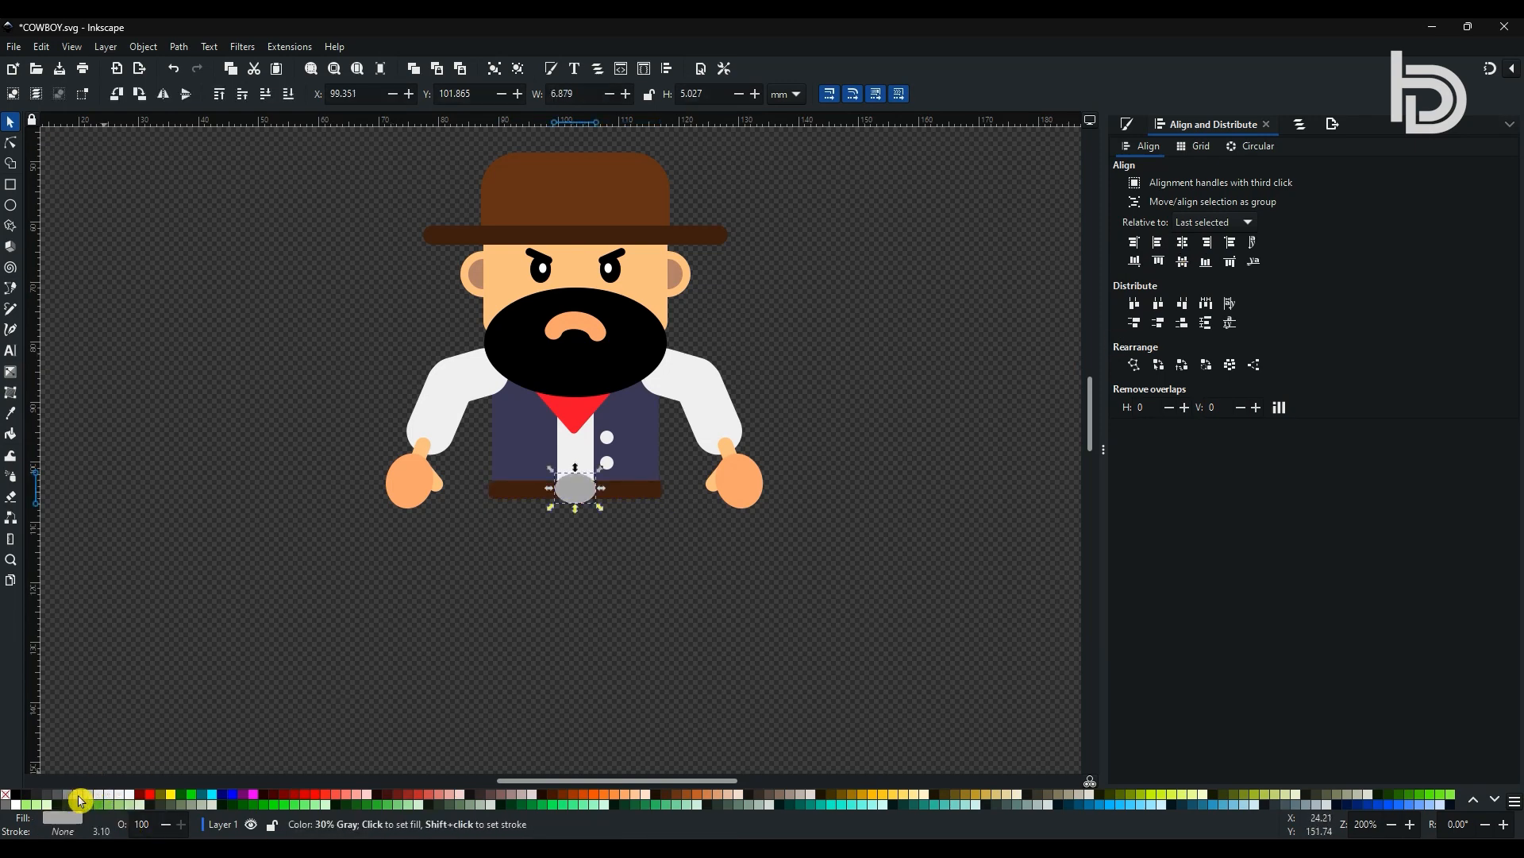
pyautogui.click(621, 520)
pyautogui.click(666, 487)
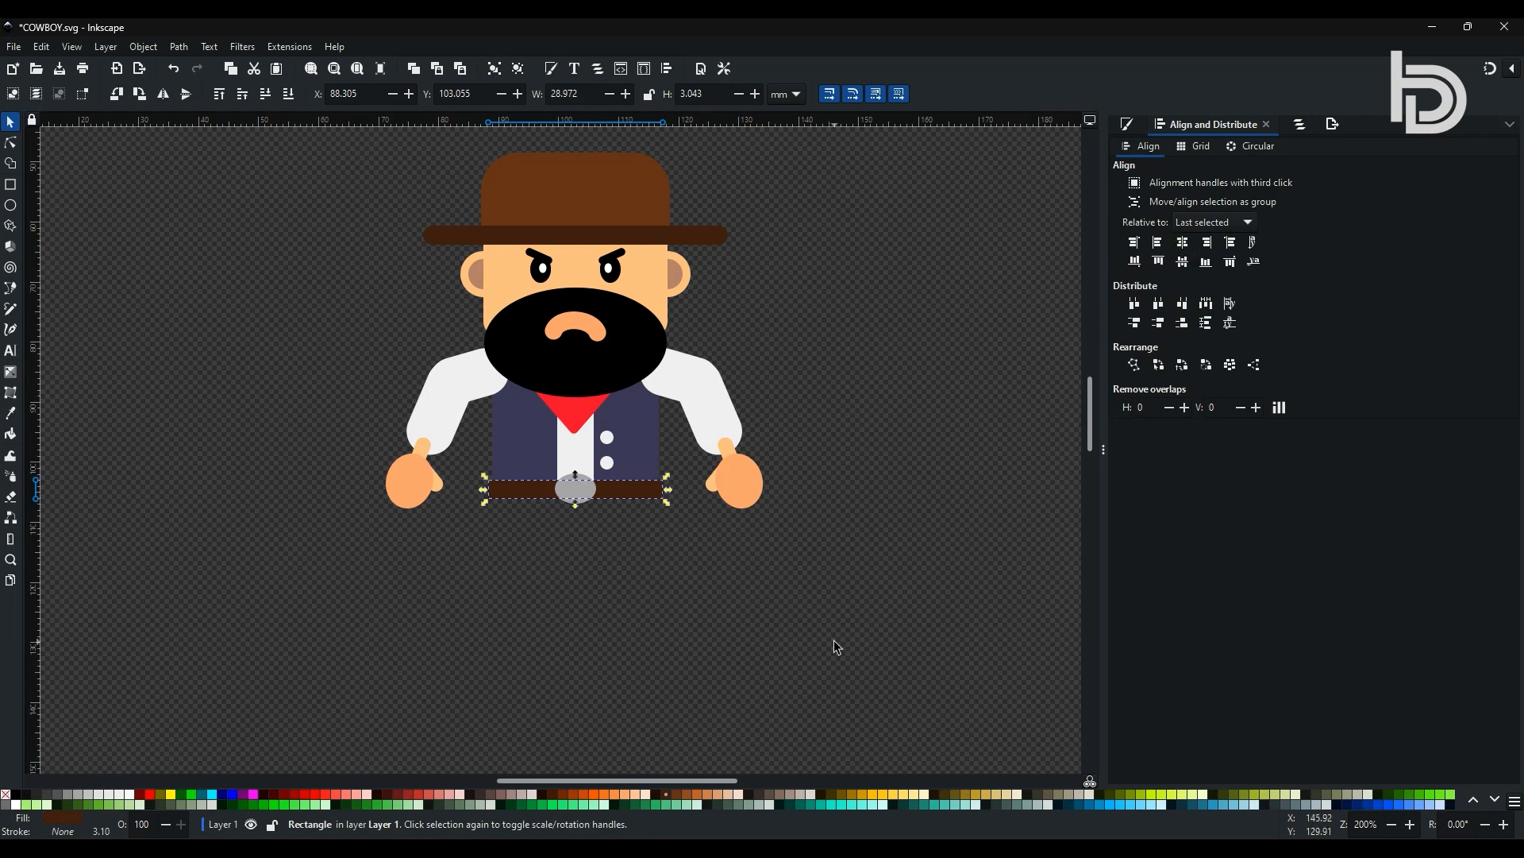
pyautogui.keyDown('shift'); pyautogui.click(578, 490); pyautogui.keyUp('shift')
pyautogui.click(1181, 243)
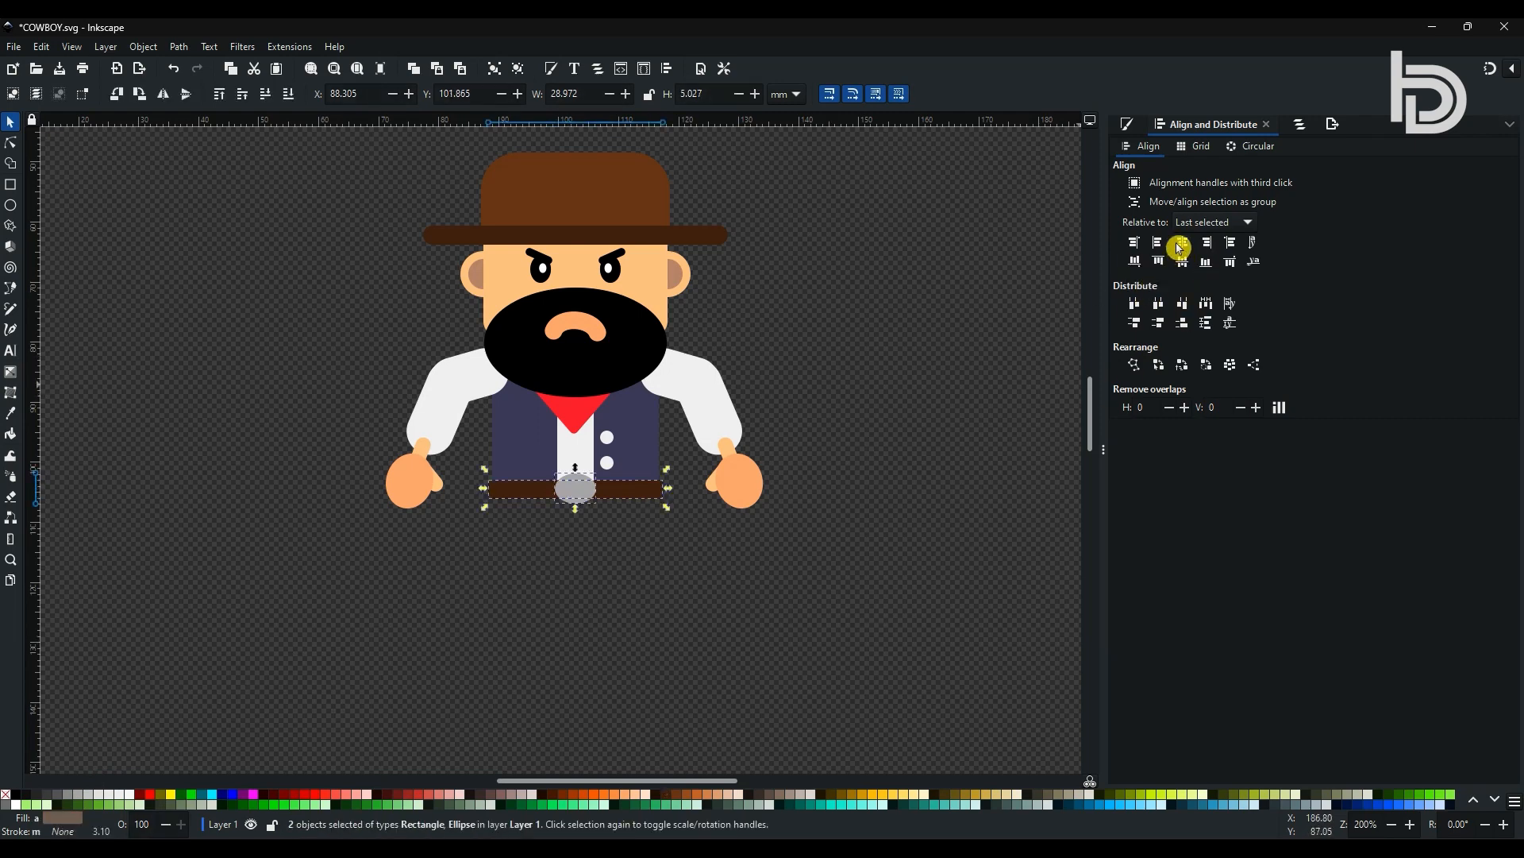
pyautogui.click(1180, 264)
pyautogui.click(921, 606)
# Move the belt and buckle together down by about 1 mm
pyautogui.click(569, 485)
pyautogui.keyDown('shift'); pyautogui.click(624, 484); pyautogui.keyUp('shift')
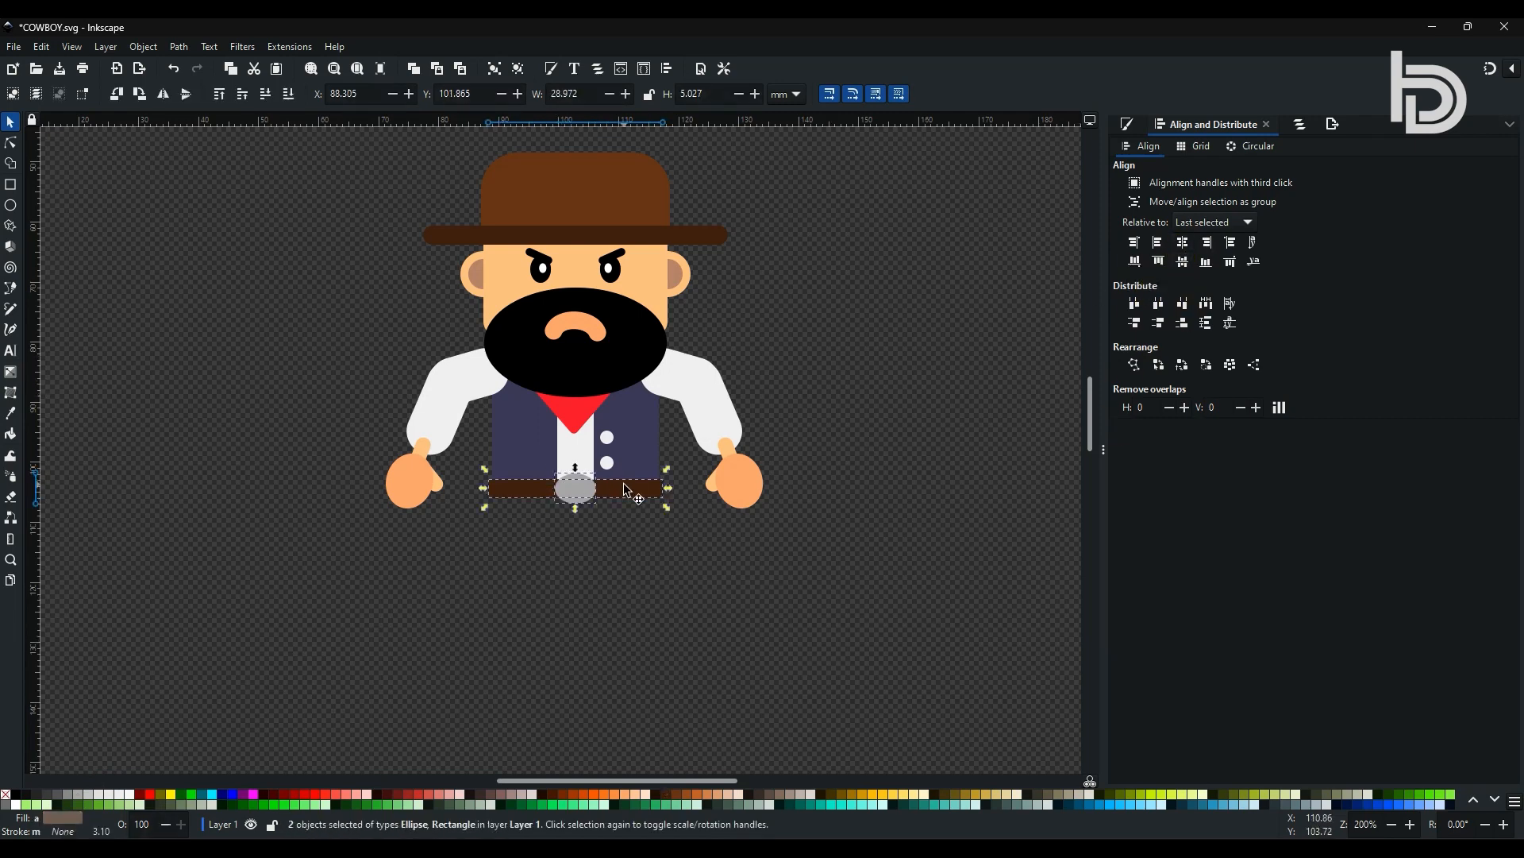
pyautogui.press('Down')
pyautogui.click(692, 597)
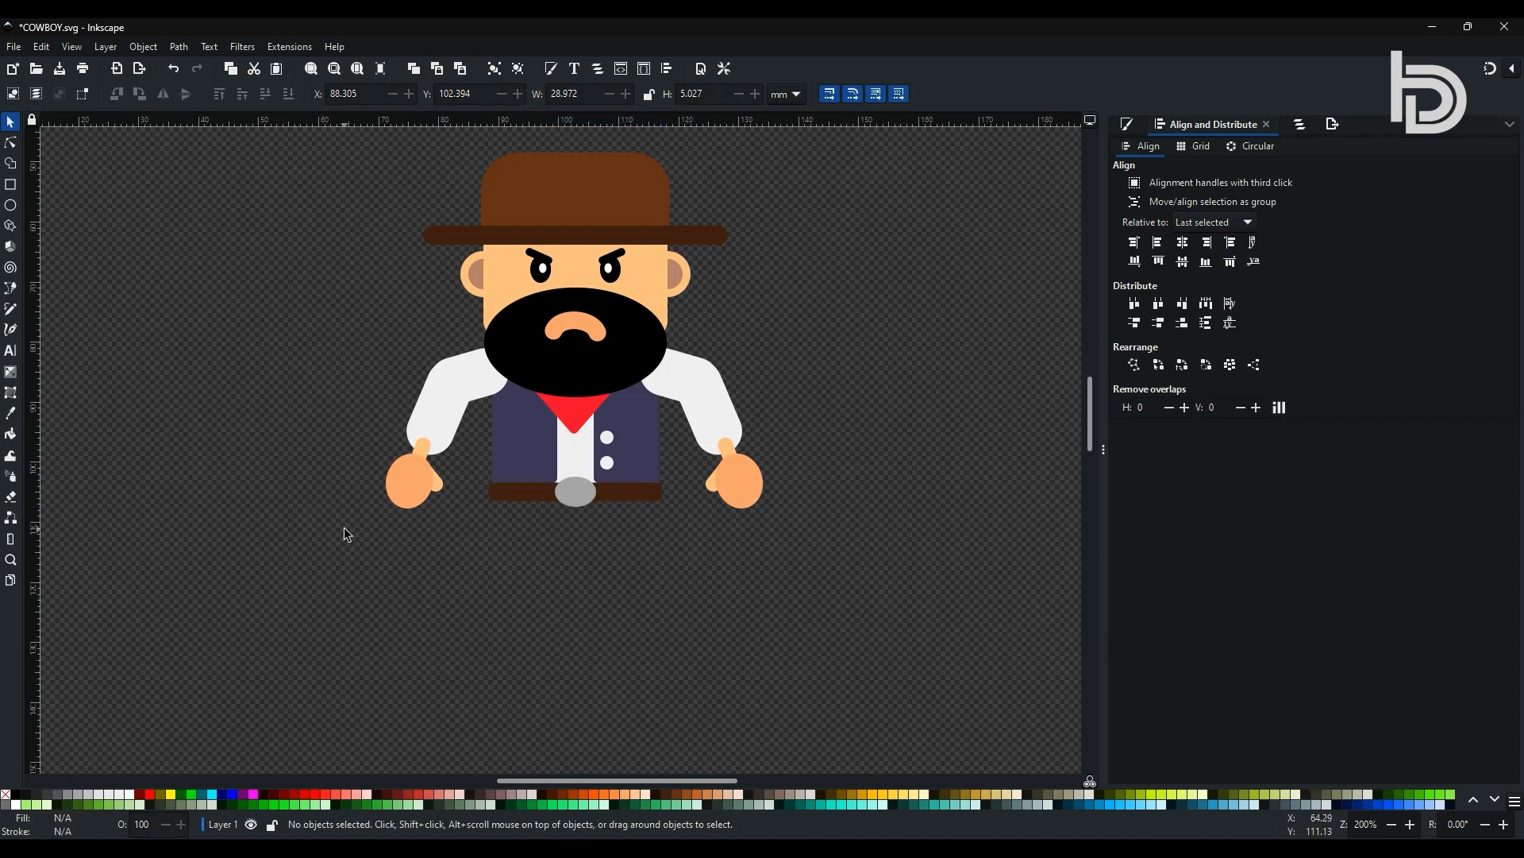
pyautogui.click(576, 493)
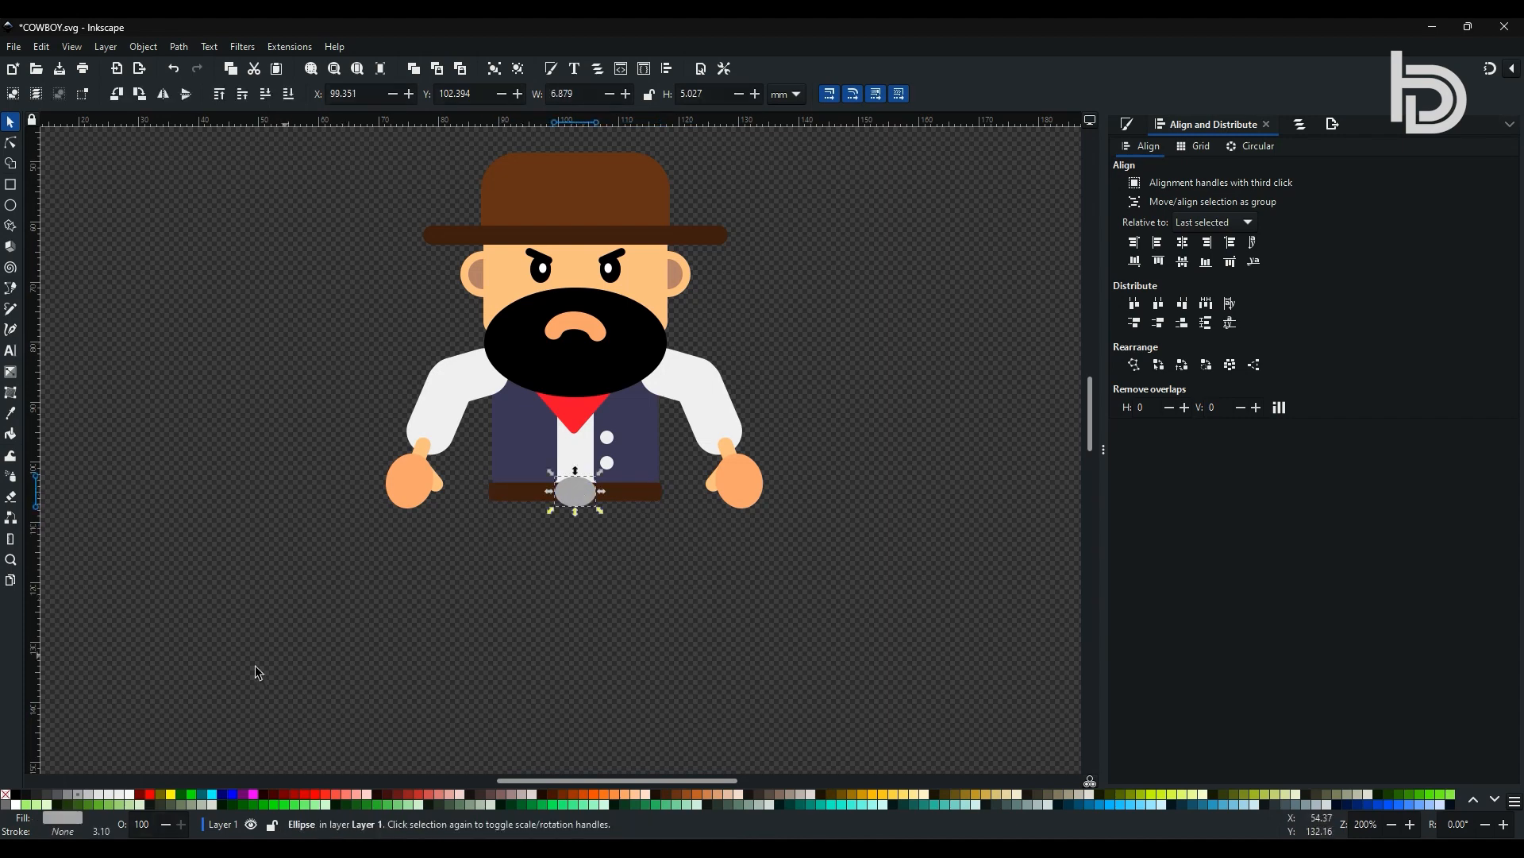
pyautogui.click(12, 124)
pyautogui.keyDown('shift'); pyautogui.click(632, 496); pyautogui.keyUp('shift')
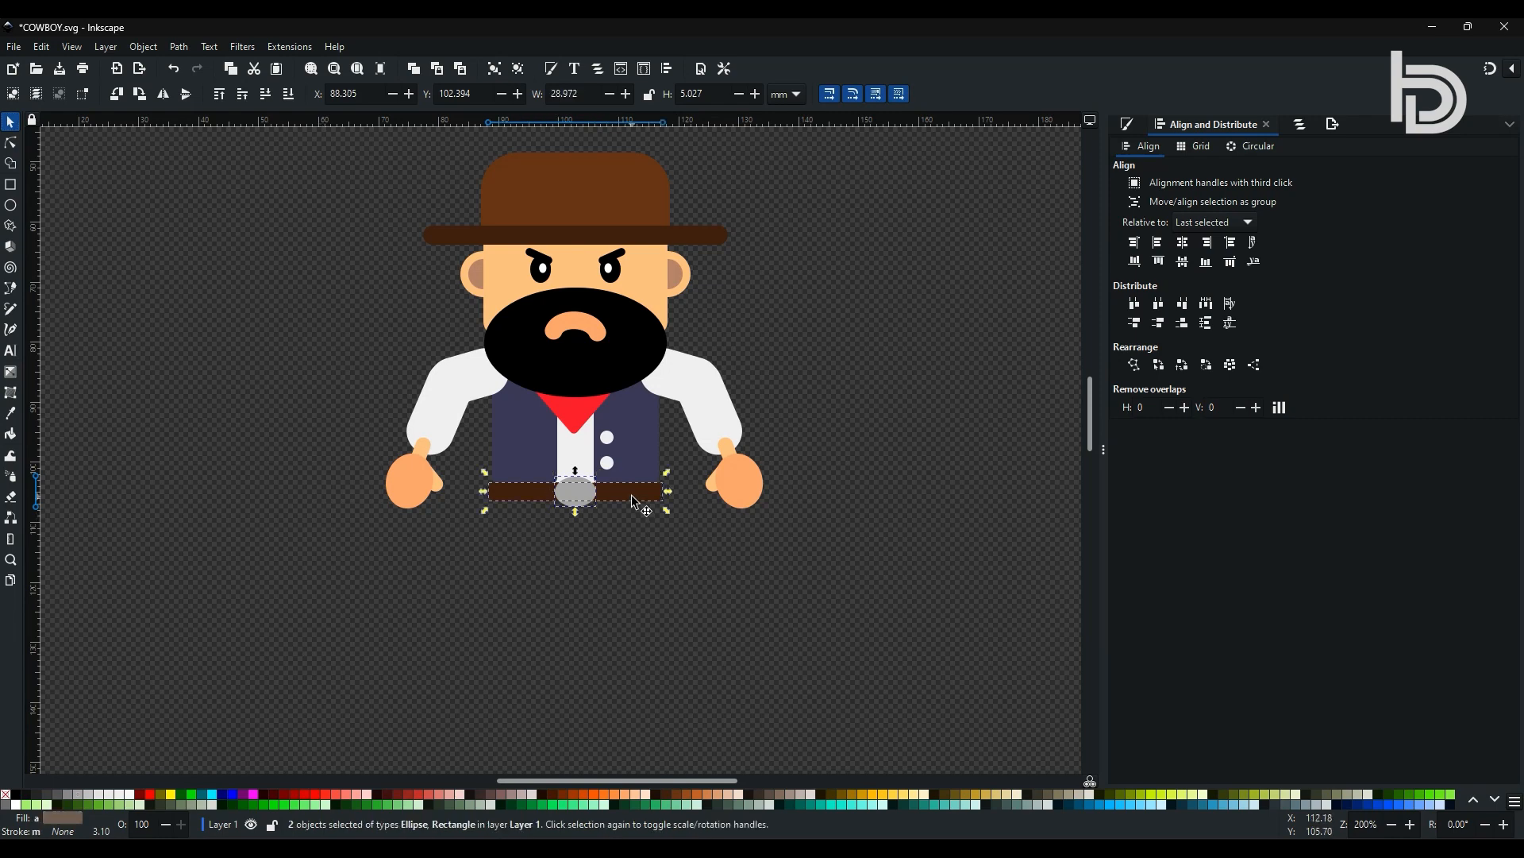
pyautogui.press('Down')
pyautogui.press('Down')
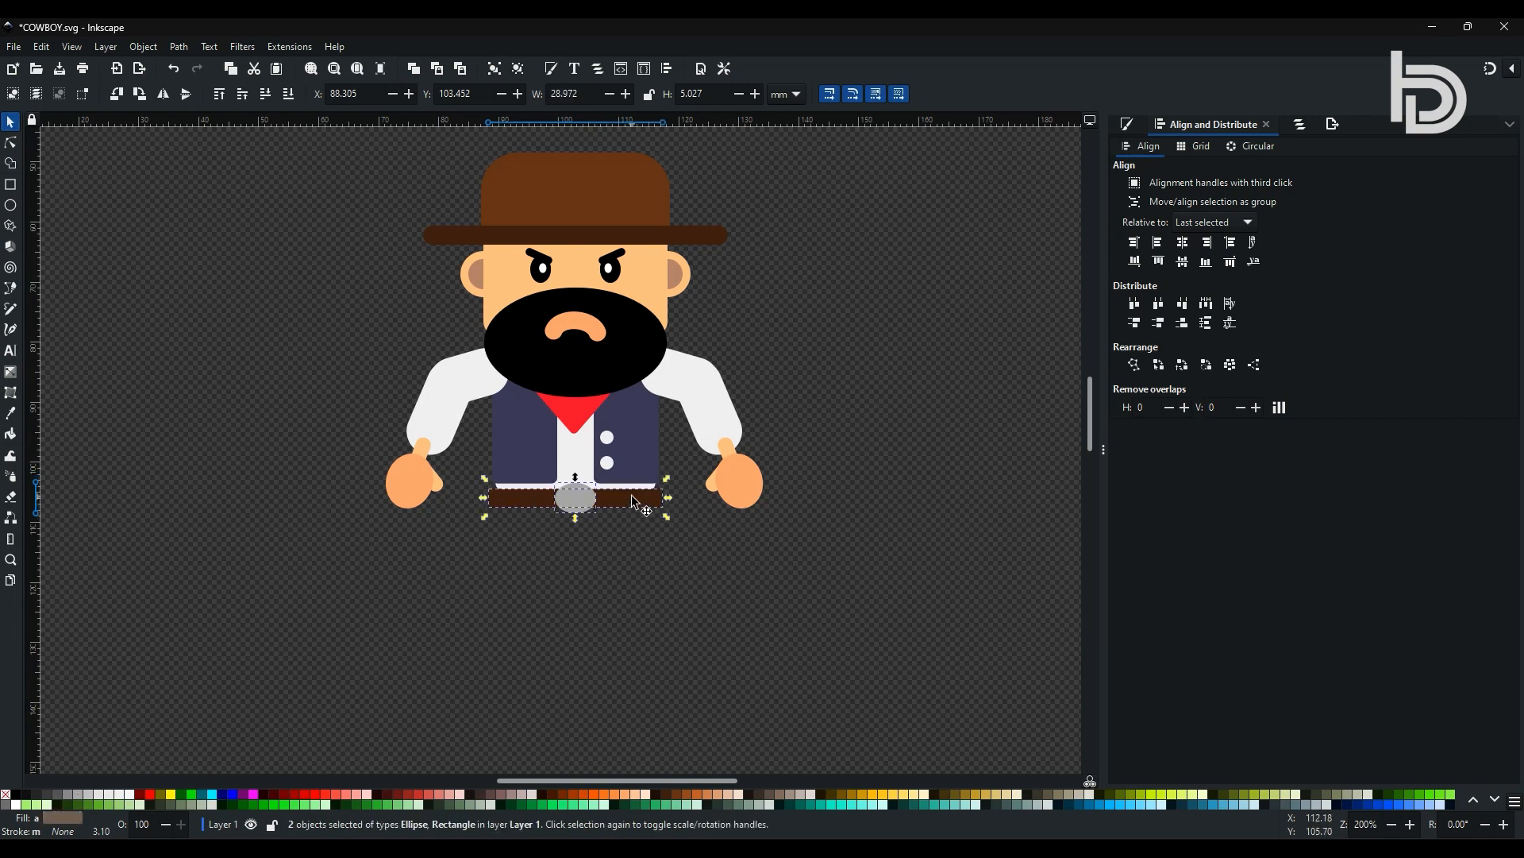
pyautogui.press('Up')
pyautogui.click(781, 603)
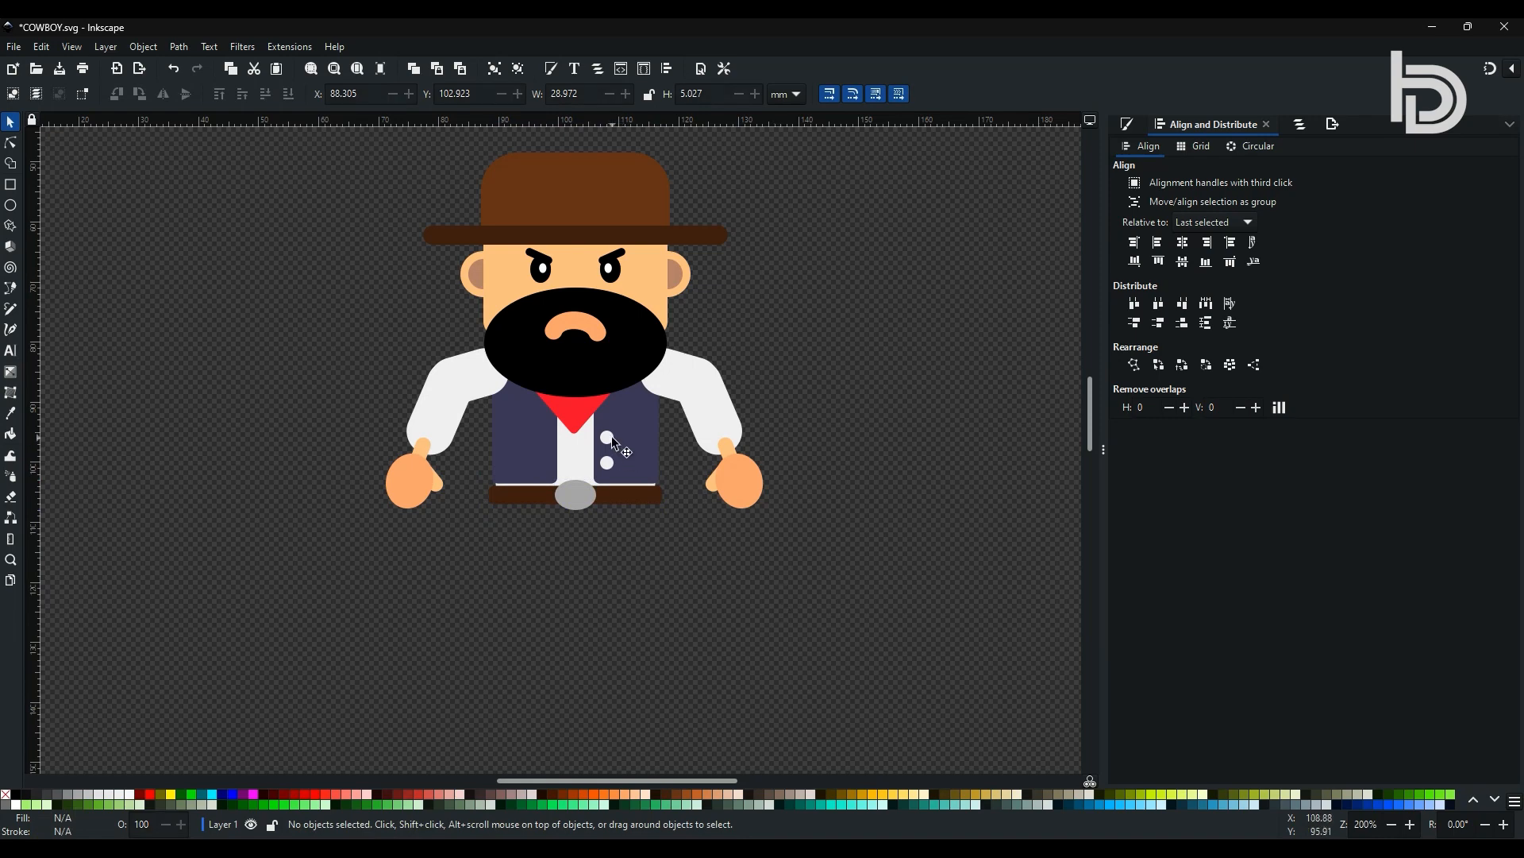
# Draw a trousers rectangle about 27 mm wide and 6 mm high and place it over the belt's lower part
pyautogui.click(11, 184)
pyautogui.moveTo(376, 551); pyautogui.dragTo(666, 514)
pyautogui.press('s')
pyautogui.moveTo(578, 546); pyautogui.dragTo(579, 532)
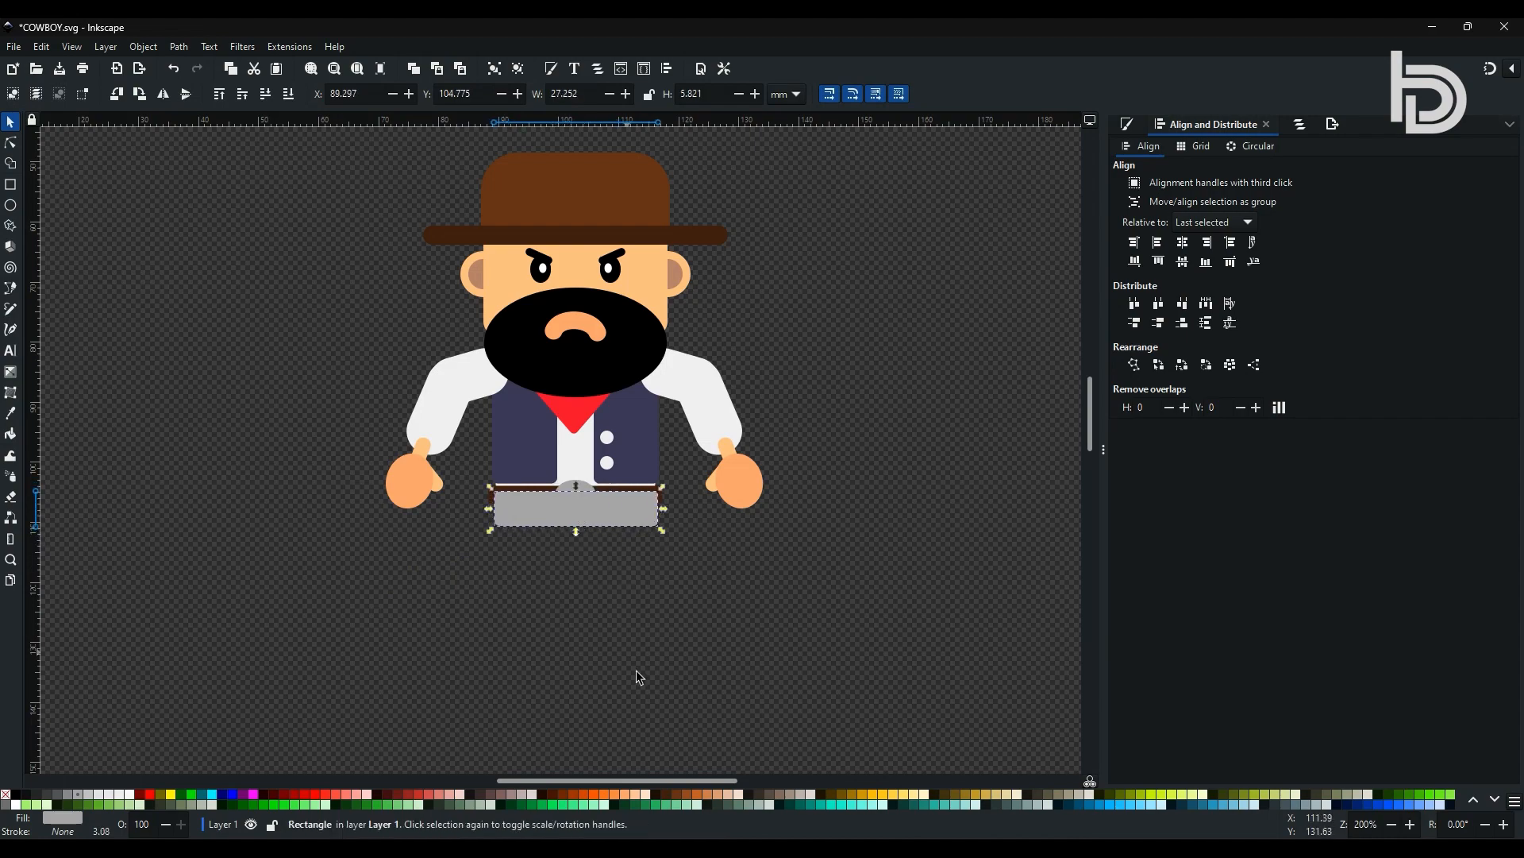
# Fill the trousers rectangle with the blue sampled from the colour swatches beside the page
pyautogui.hscroll(3, 637, 779)
pyautogui.click(11, 414)
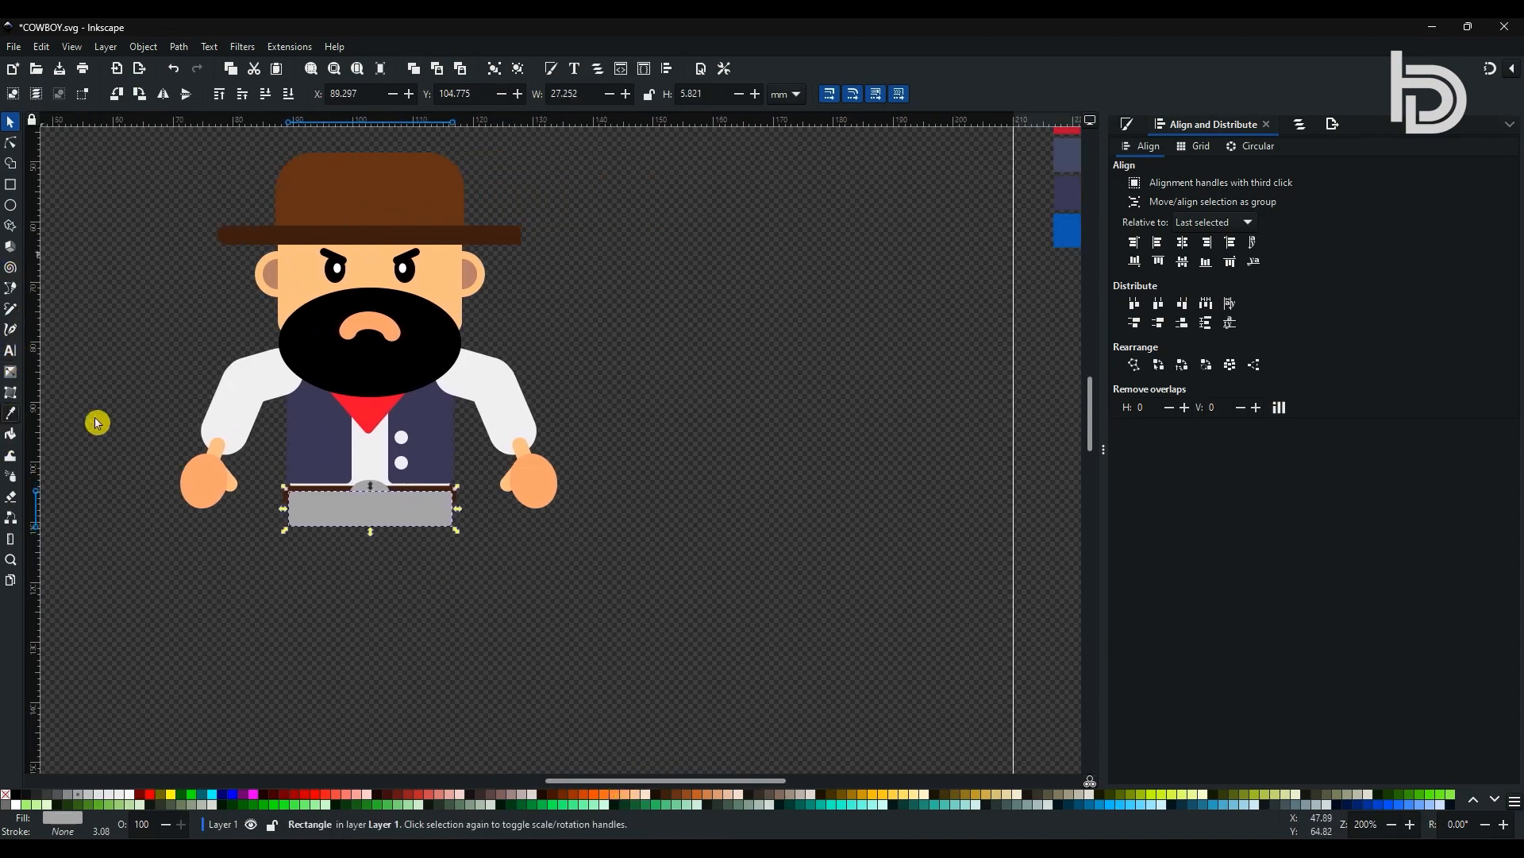
pyautogui.click(1066, 232)
pyautogui.moveTo(735, 782); pyautogui.dragTo(680, 768)
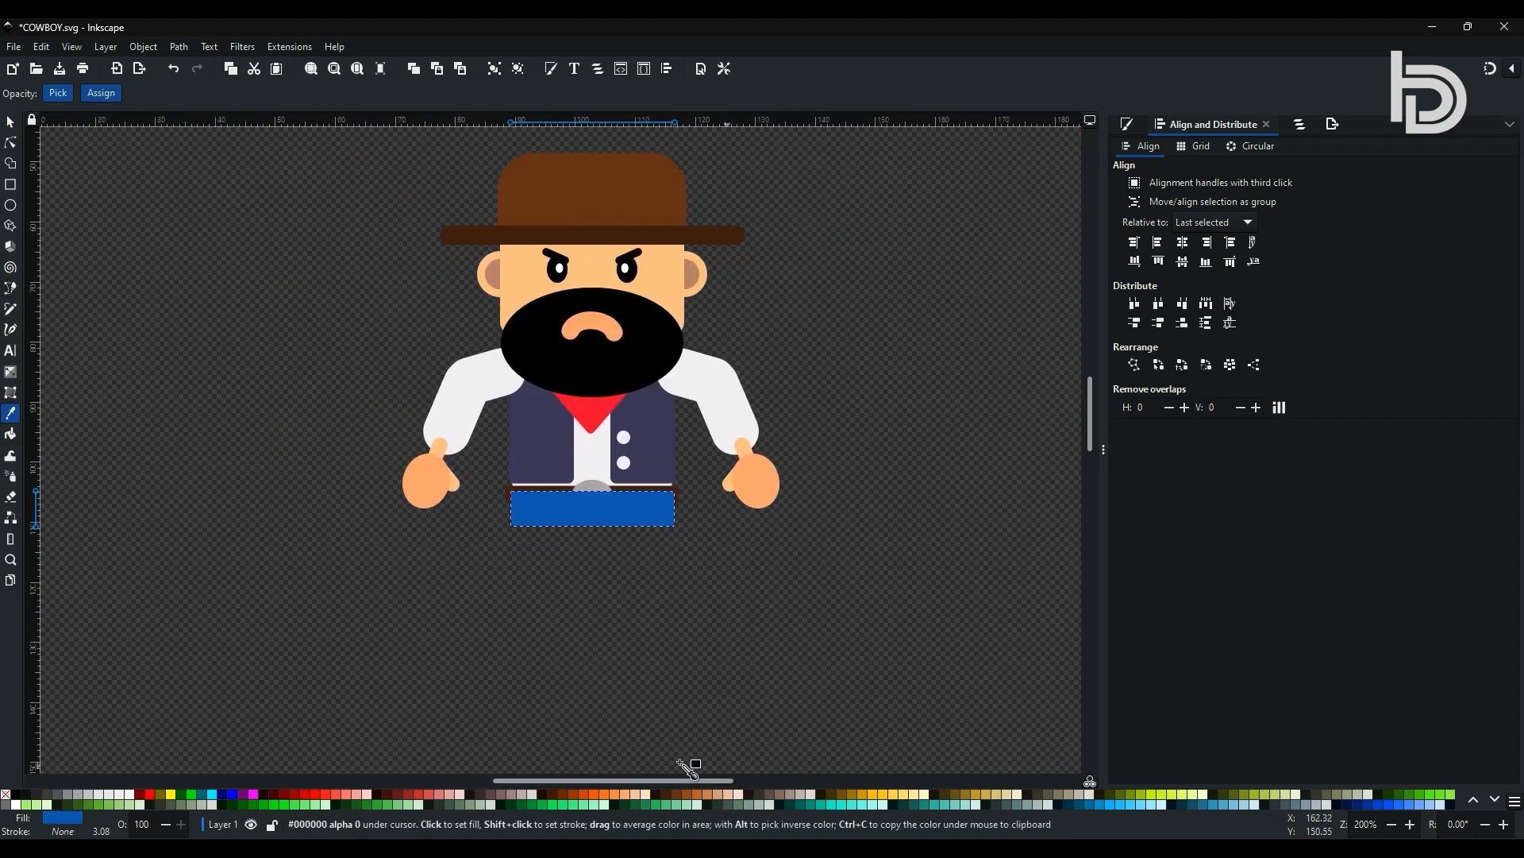
# Send the blue trousers rectangle behind the belt and centre it horizontally on the belt
pyautogui.click(10, 124)
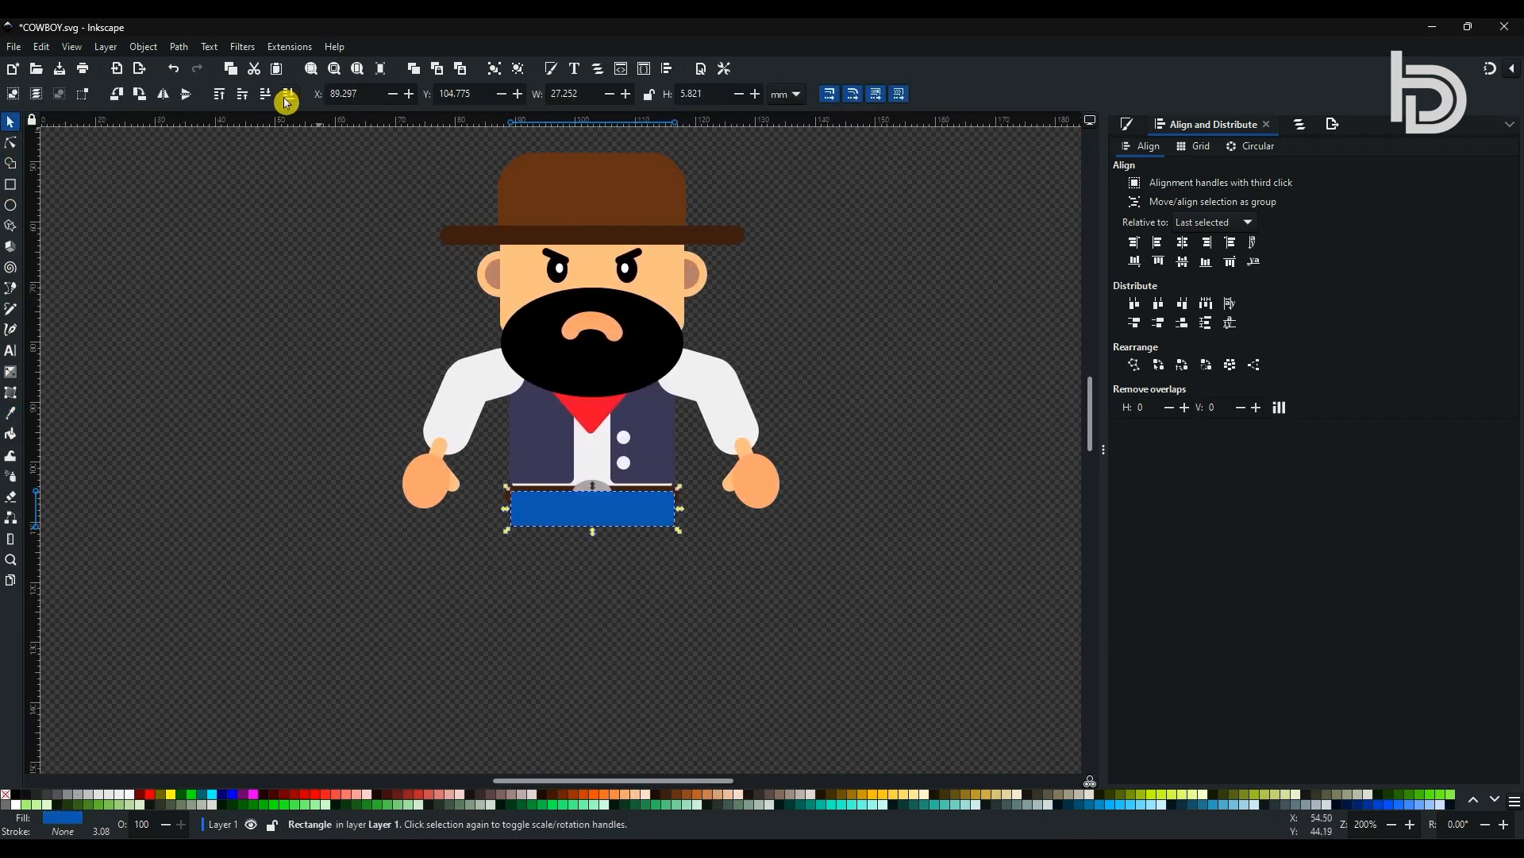
pyautogui.click(287, 102)
pyautogui.click(670, 673)
pyautogui.moveTo(732, 582); pyautogui.dragTo(504, 471)
pyautogui.click(908, 676)
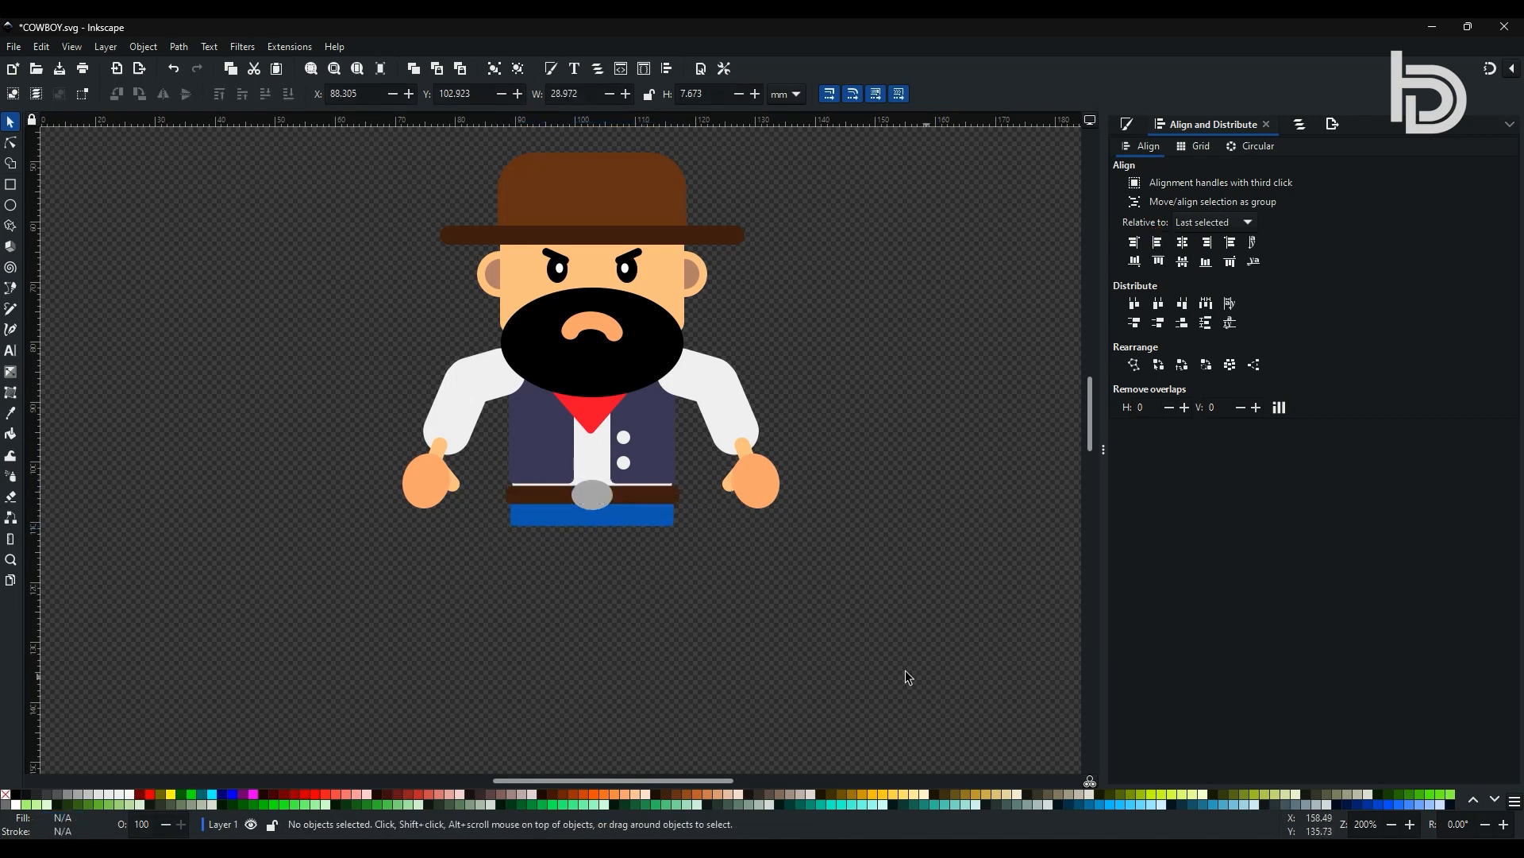
# Draw a blue leg rectangle about 7.1 mm wide and 12.2 mm high in the empty area beside the character
pyautogui.click(618, 518)
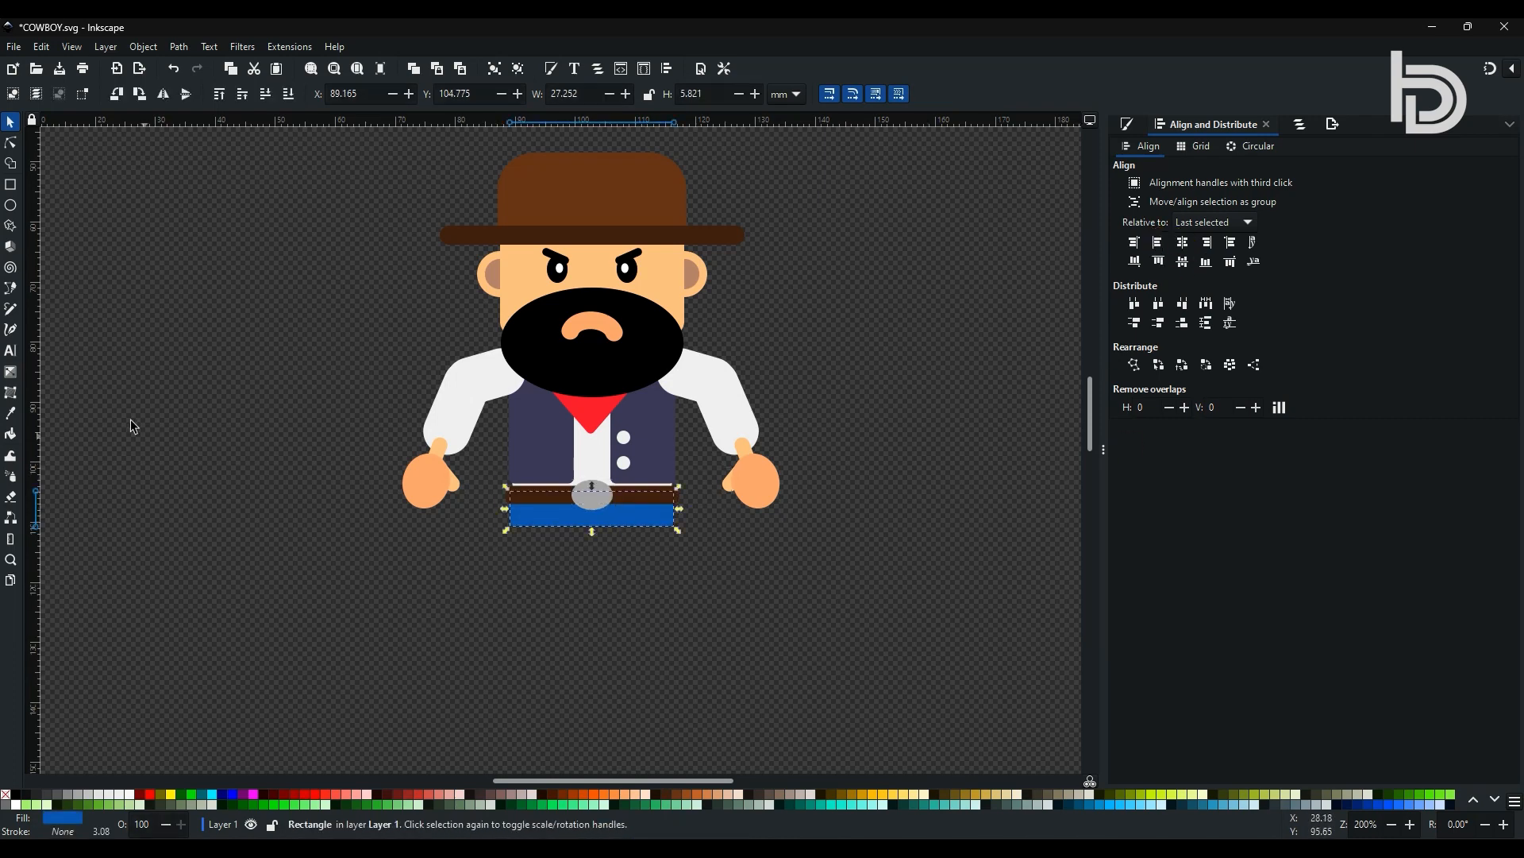
pyautogui.click(11, 191)
pyautogui.moveTo(226, 458); pyautogui.dragTo(269, 531)
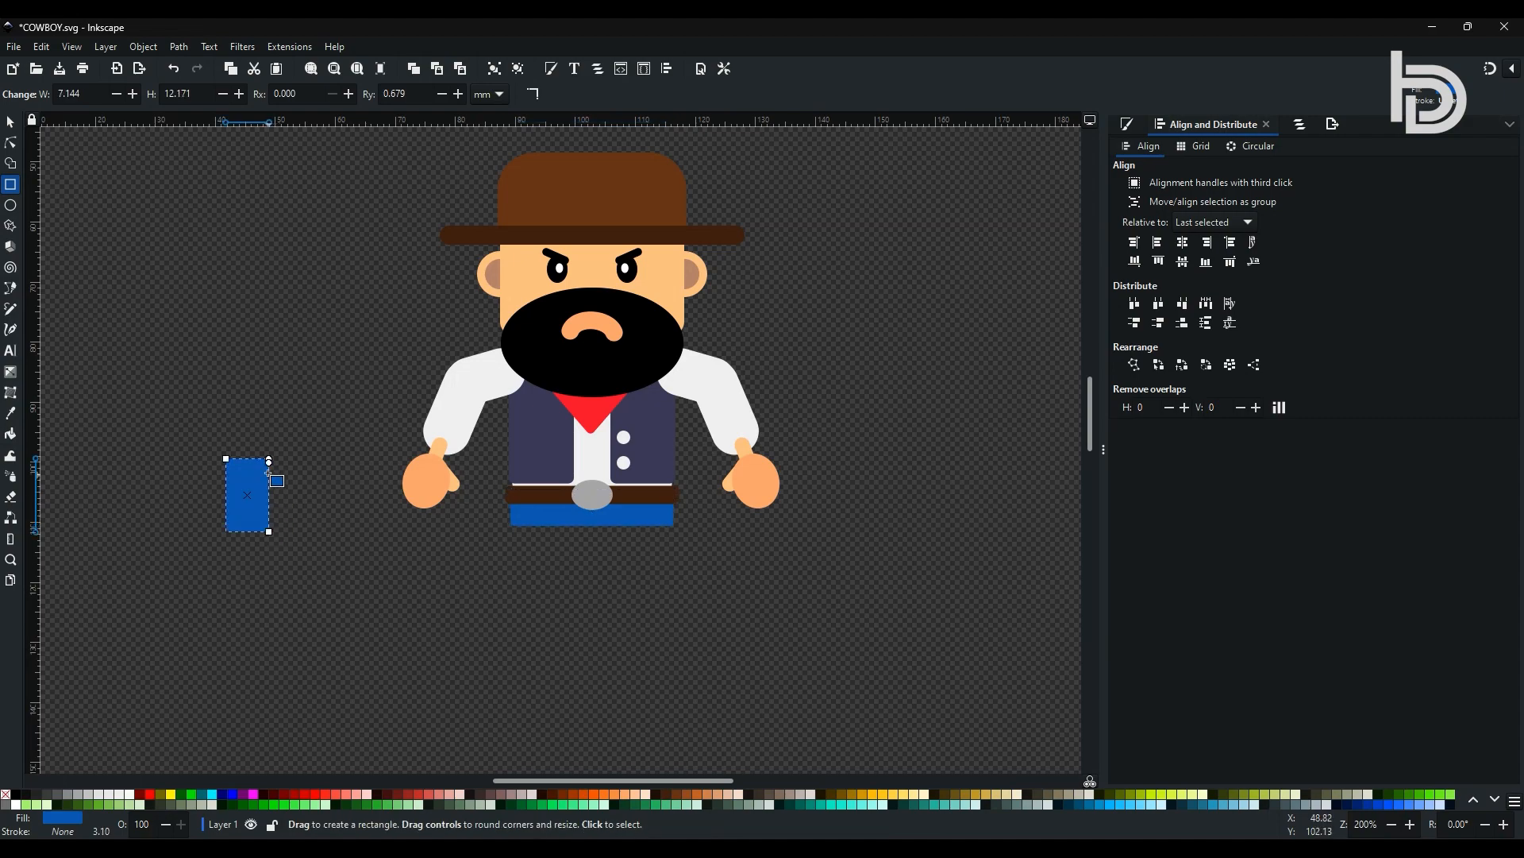
pyautogui.hotkey('ctrl', 'z')
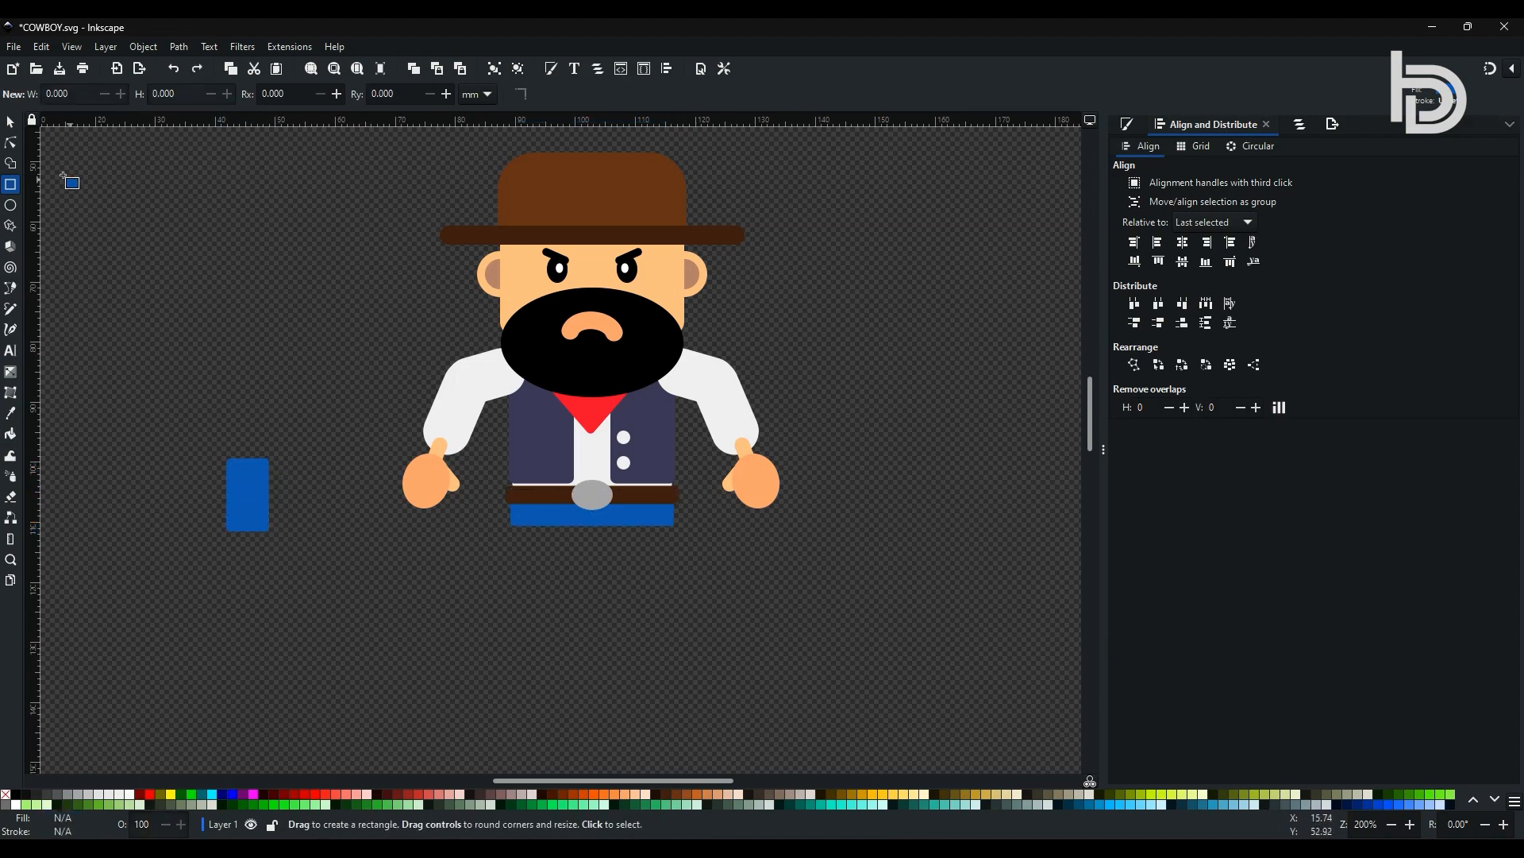
# Round the leg rectangle's ends fully and stretch it downward to a height of about 13.6 mm
pyautogui.click(10, 143)
pyautogui.click(266, 476)
pyautogui.moveTo(269, 460); pyautogui.dragTo(273, 486)
pyautogui.click(11, 122)
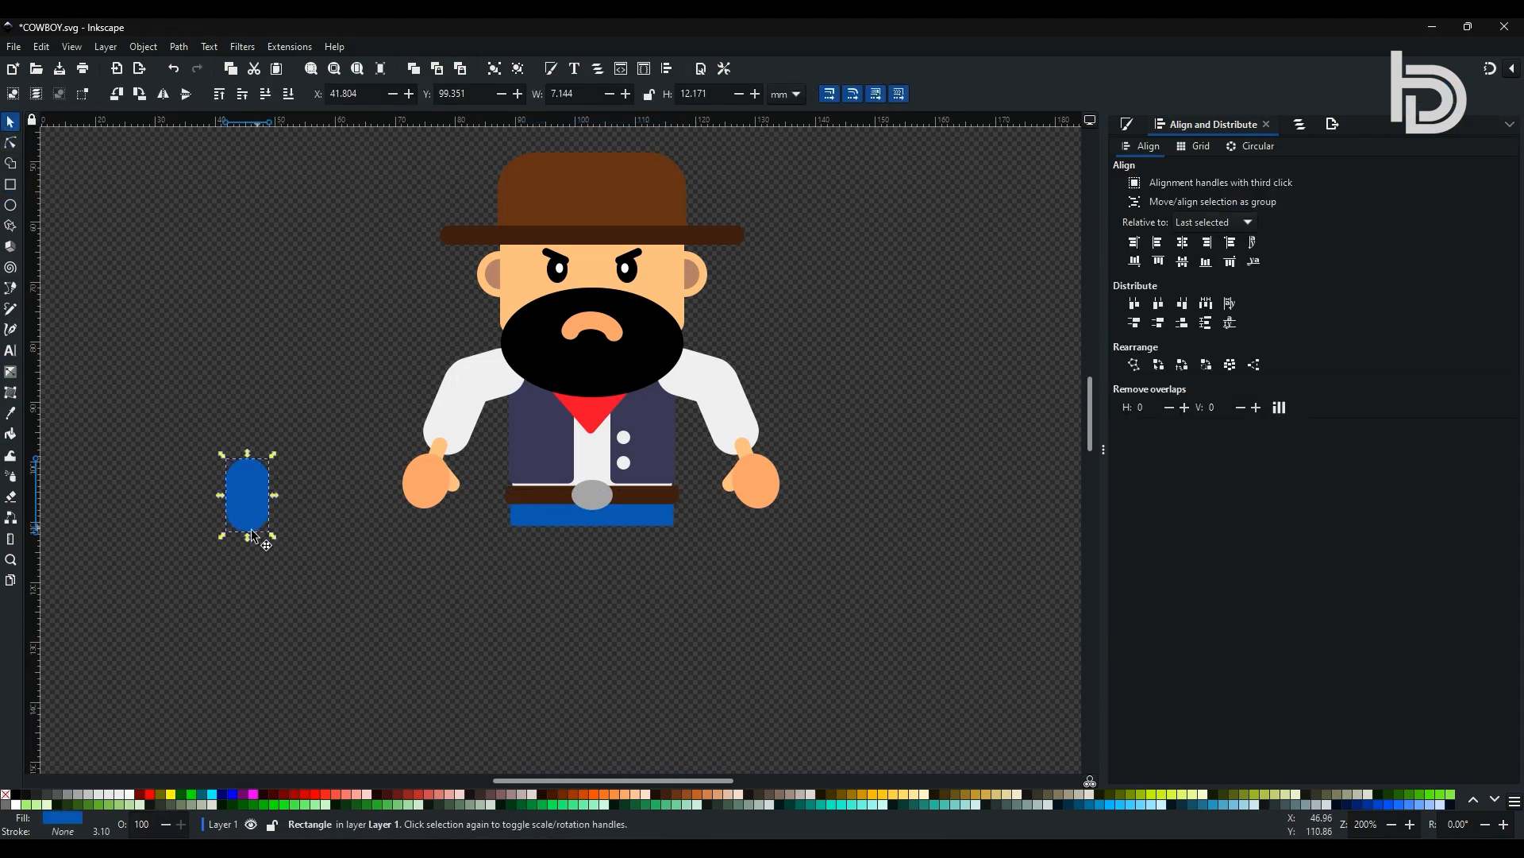
pyautogui.moveTo(248, 539); pyautogui.dragTo(248, 547)
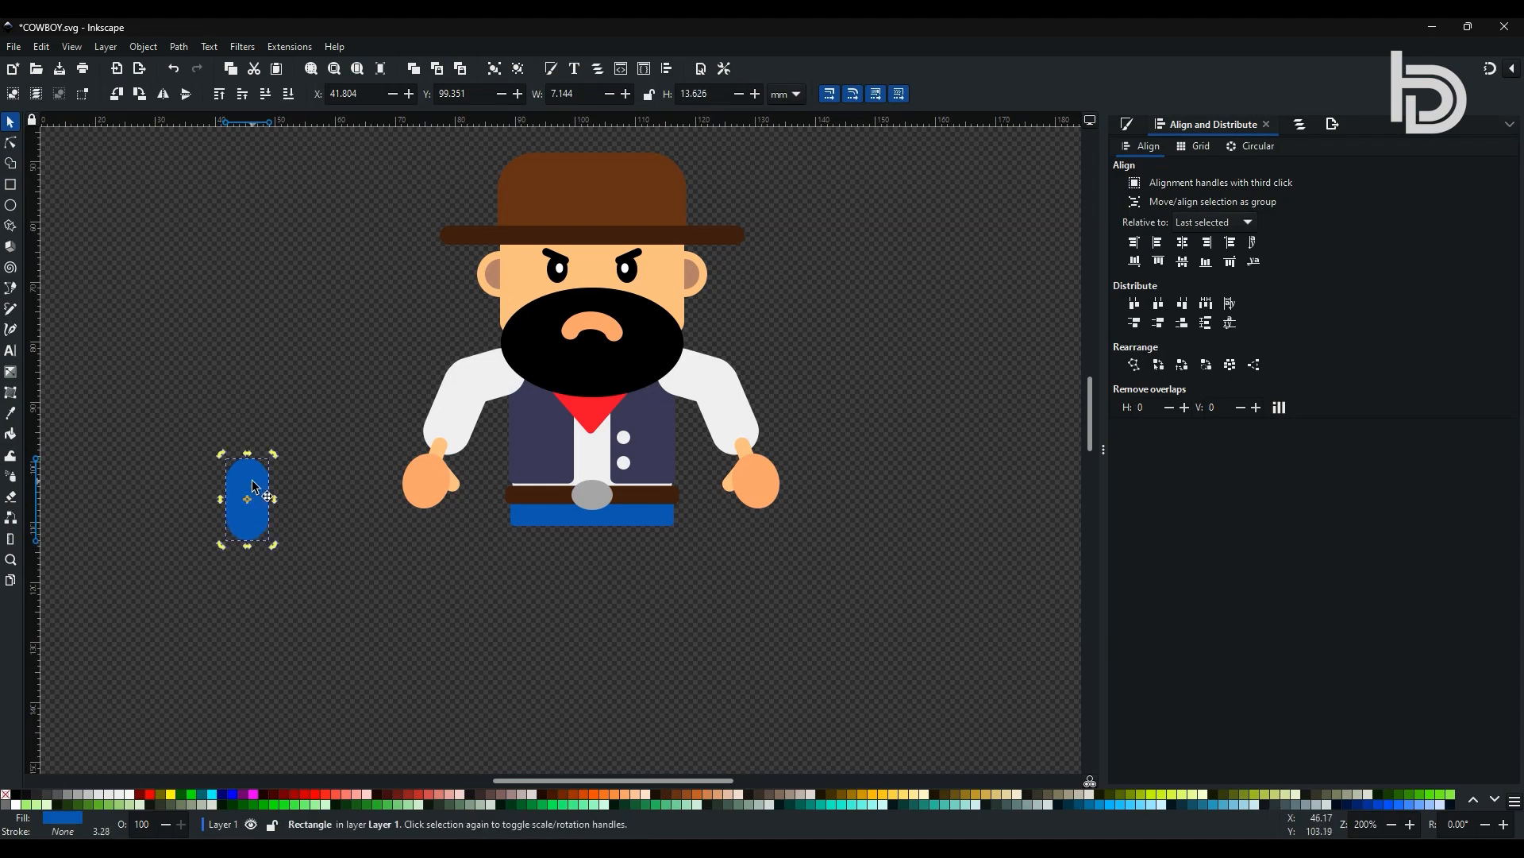
# Duplicate the rounded leg rectangle, offset the copy upward and tilt it to form a bent thigh
pyautogui.hotkey('ctrl', 'd')
pyautogui.moveTo(252, 486); pyautogui.dragTo(316, 465)
pyautogui.click(284, 449)
pyautogui.moveTo(295, 457)
pyautogui.mouseDown()
pyautogui.moveTo(294, 438)
pyautogui.moveTo(289, 449)
pyautogui.mouseUp()
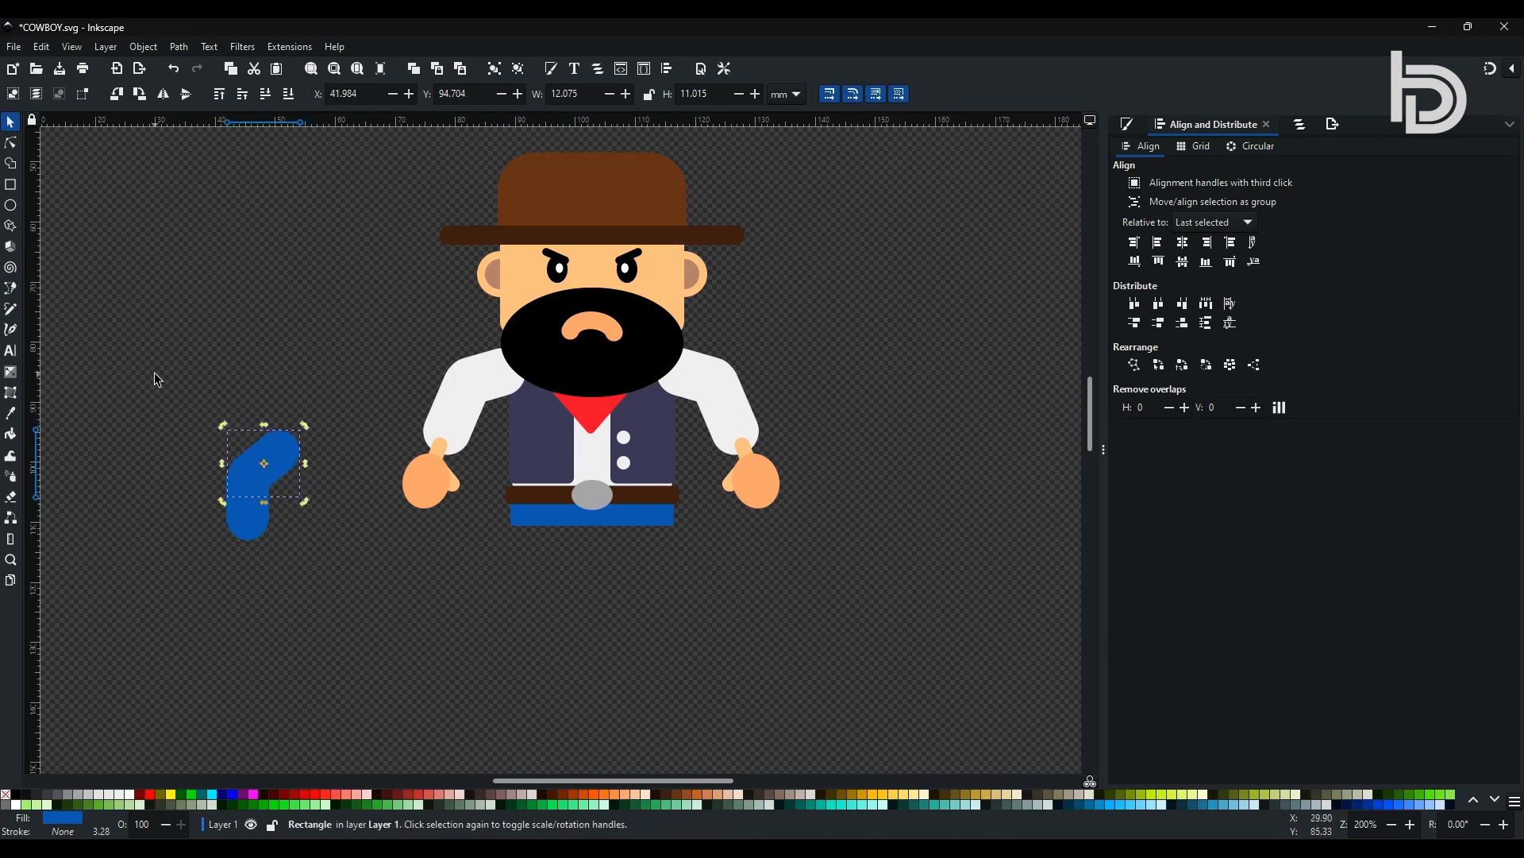
# Move both blue leg pieces together against one end of the trousers below the belt
pyautogui.moveTo(154, 373); pyautogui.dragTo(338, 571)
pyautogui.moveTo(287, 453); pyautogui.dragTo(538, 520)
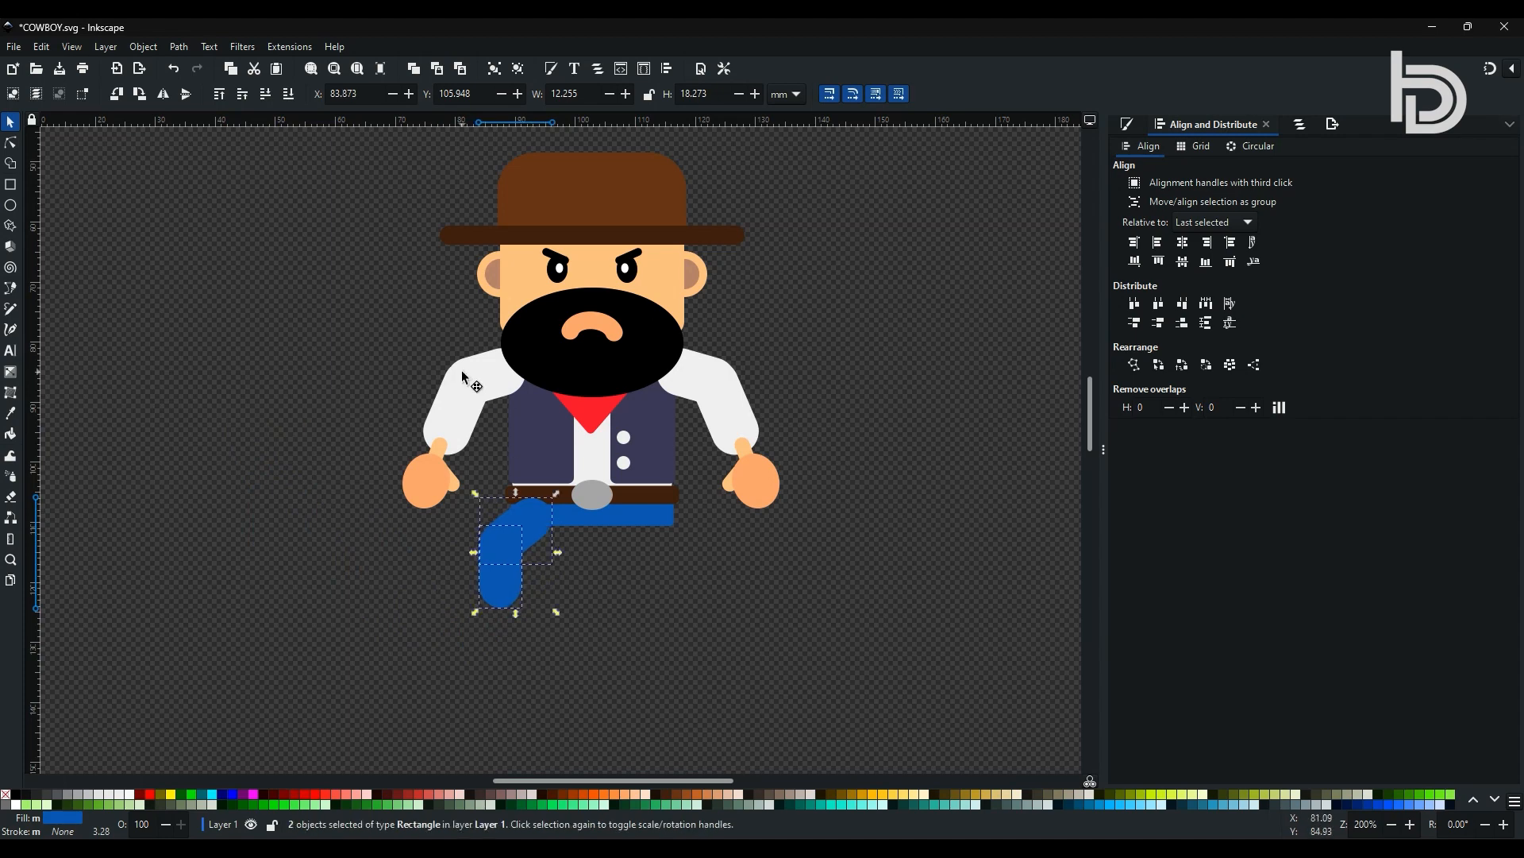
pyautogui.click(470, 381)
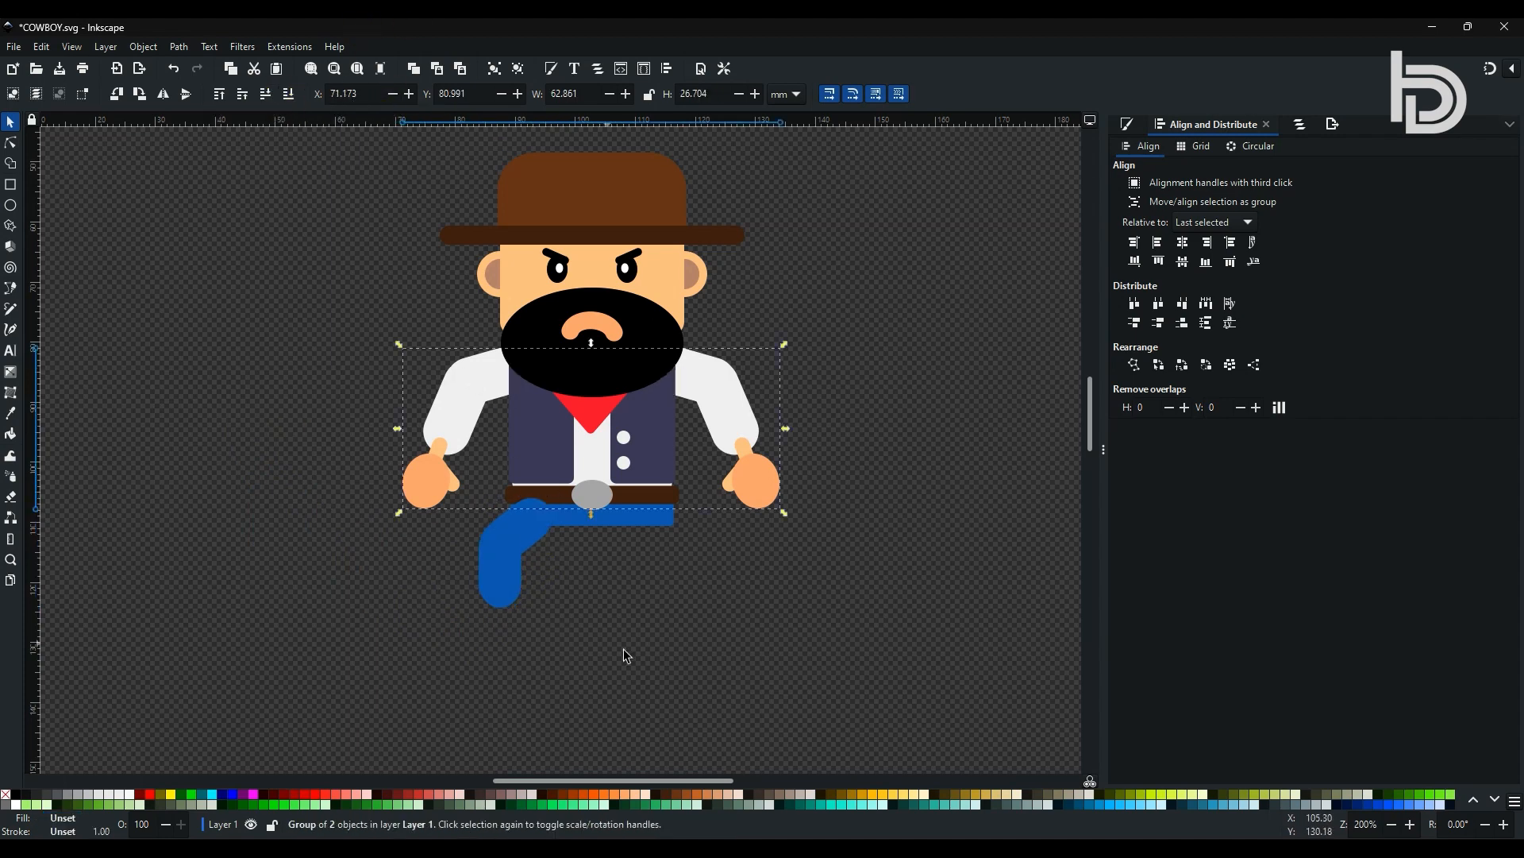
pyautogui.click(526, 536)
pyautogui.keyDown('shift'); pyautogui.click(502, 587); pyautogui.keyUp('shift')
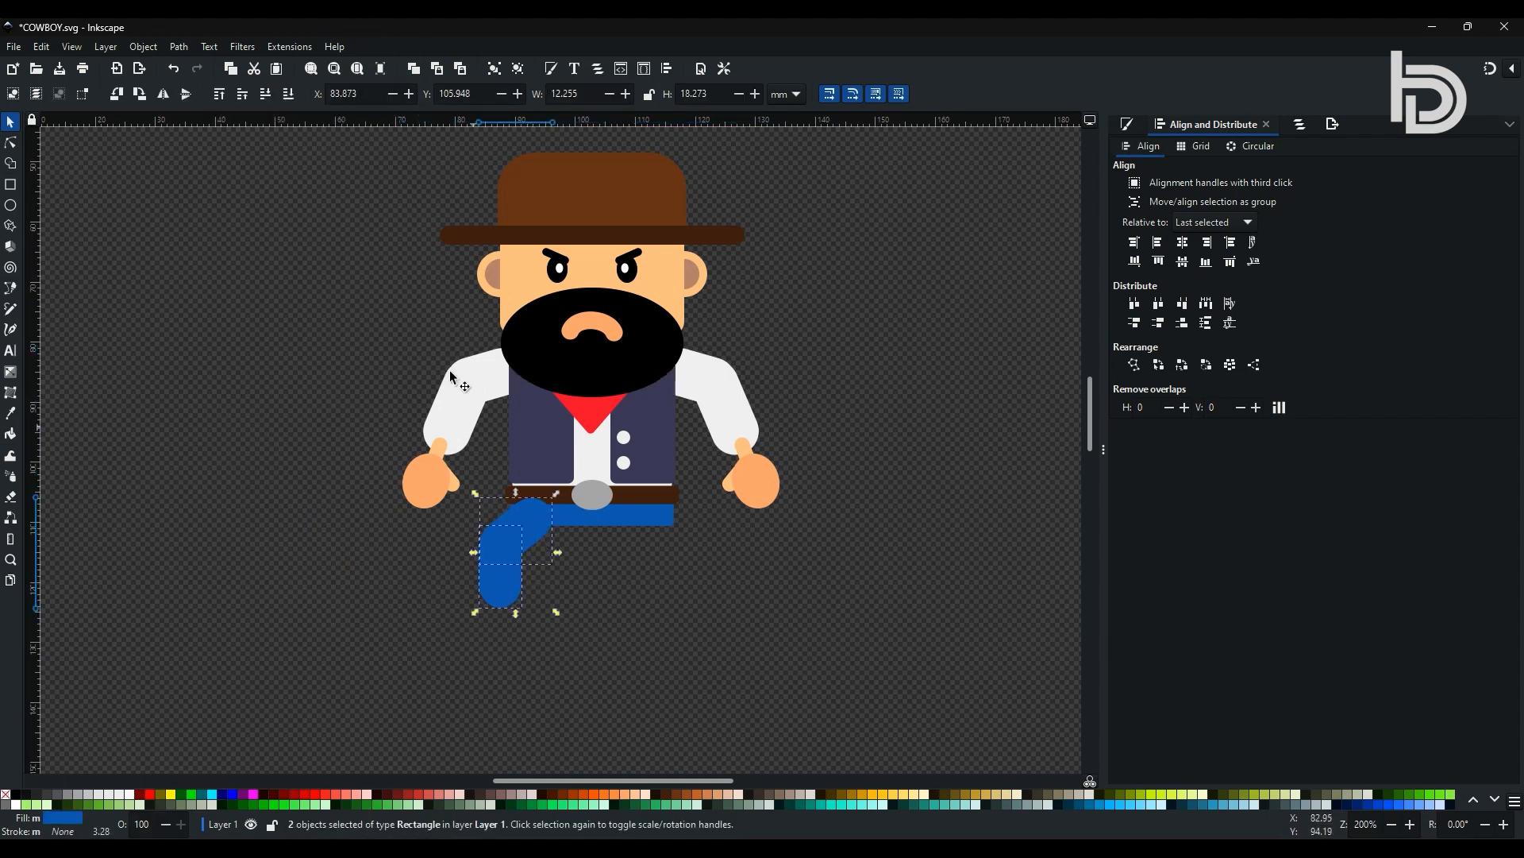
# Pull the two leg pieces away from the trousers and delete the tilted thigh copy
pyautogui.click(531, 536)
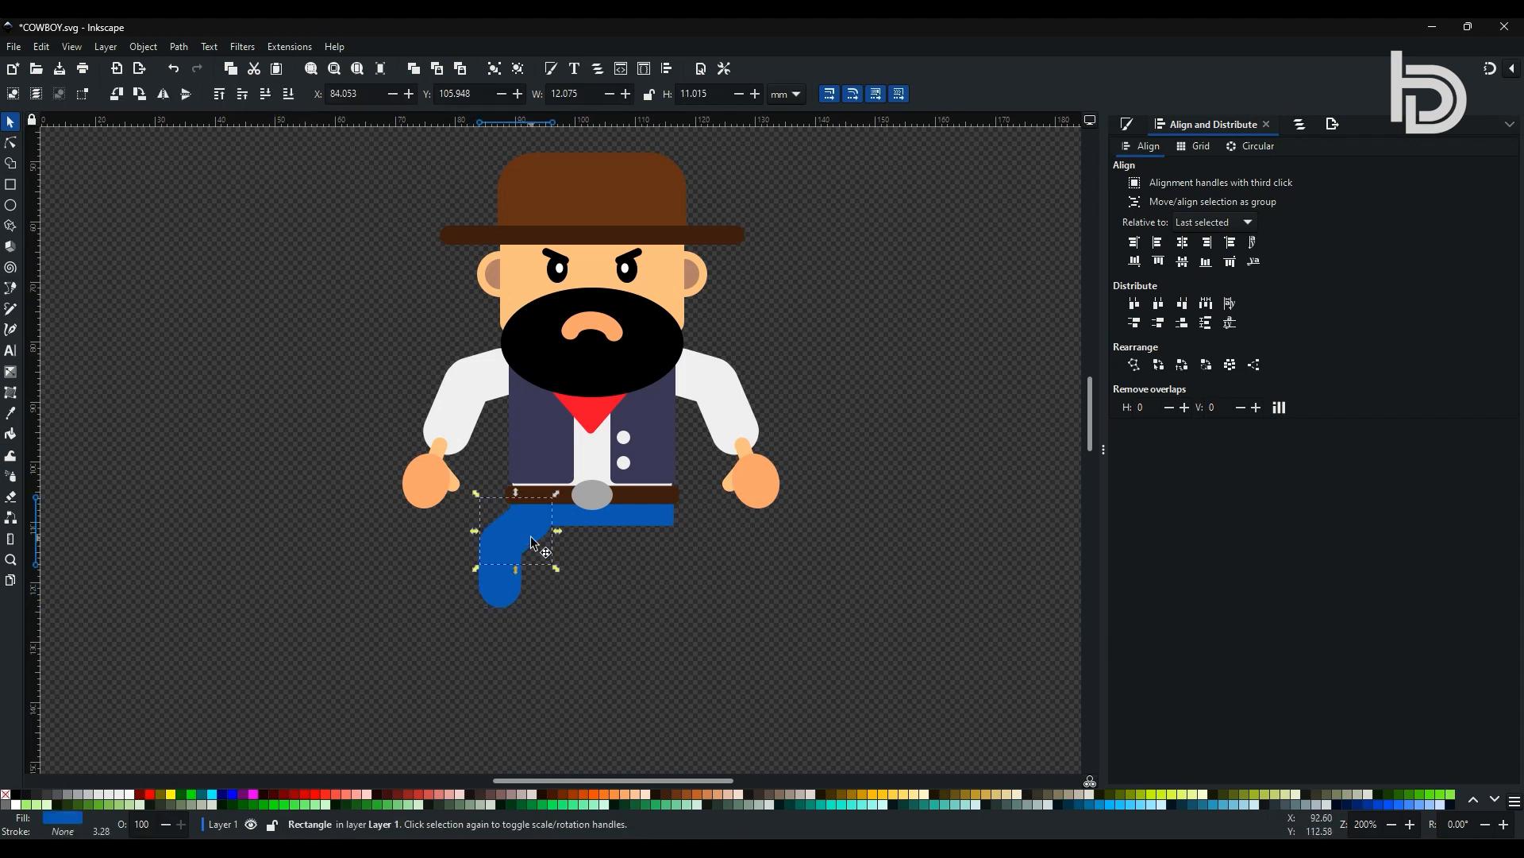
pyautogui.moveTo(478, 597); pyautogui.dragTo(357, 628)
pyautogui.click(433, 591)
pyautogui.moveTo(497, 547); pyautogui.dragTo(518, 641)
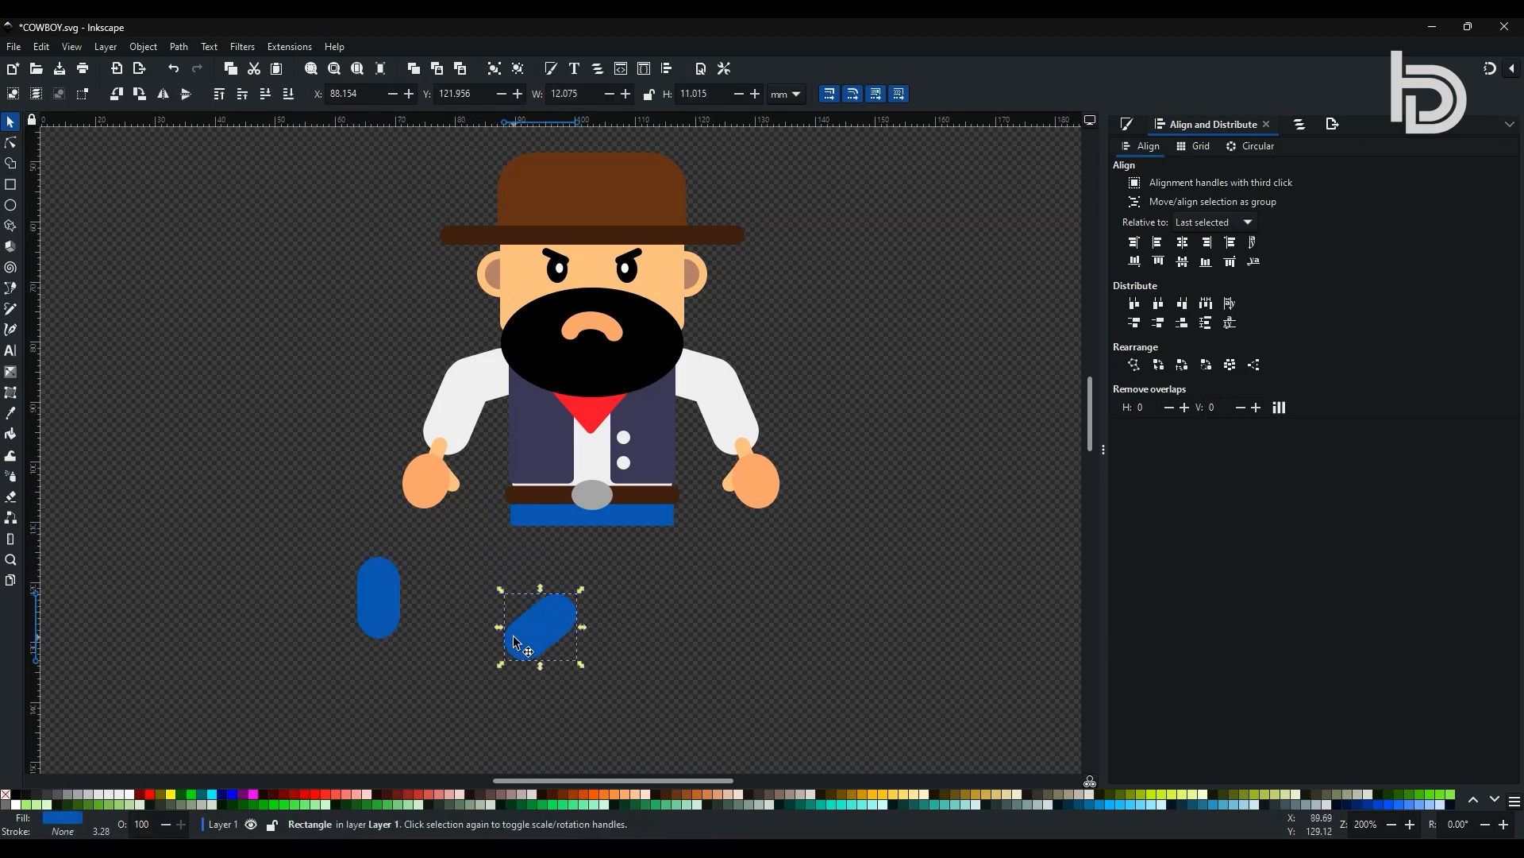
pyautogui.press('Delete')
# Enlarge the remaining leg rectangle to about 8.9 by 15.1 mm, duplicate it and tilt the copy as a thigh
pyautogui.click(385, 602)
pyautogui.moveTo(409, 598); pyautogui.dragTo(384, 657)
pyautogui.hotkey('ctrl', 'd')
pyautogui.click(401, 595)
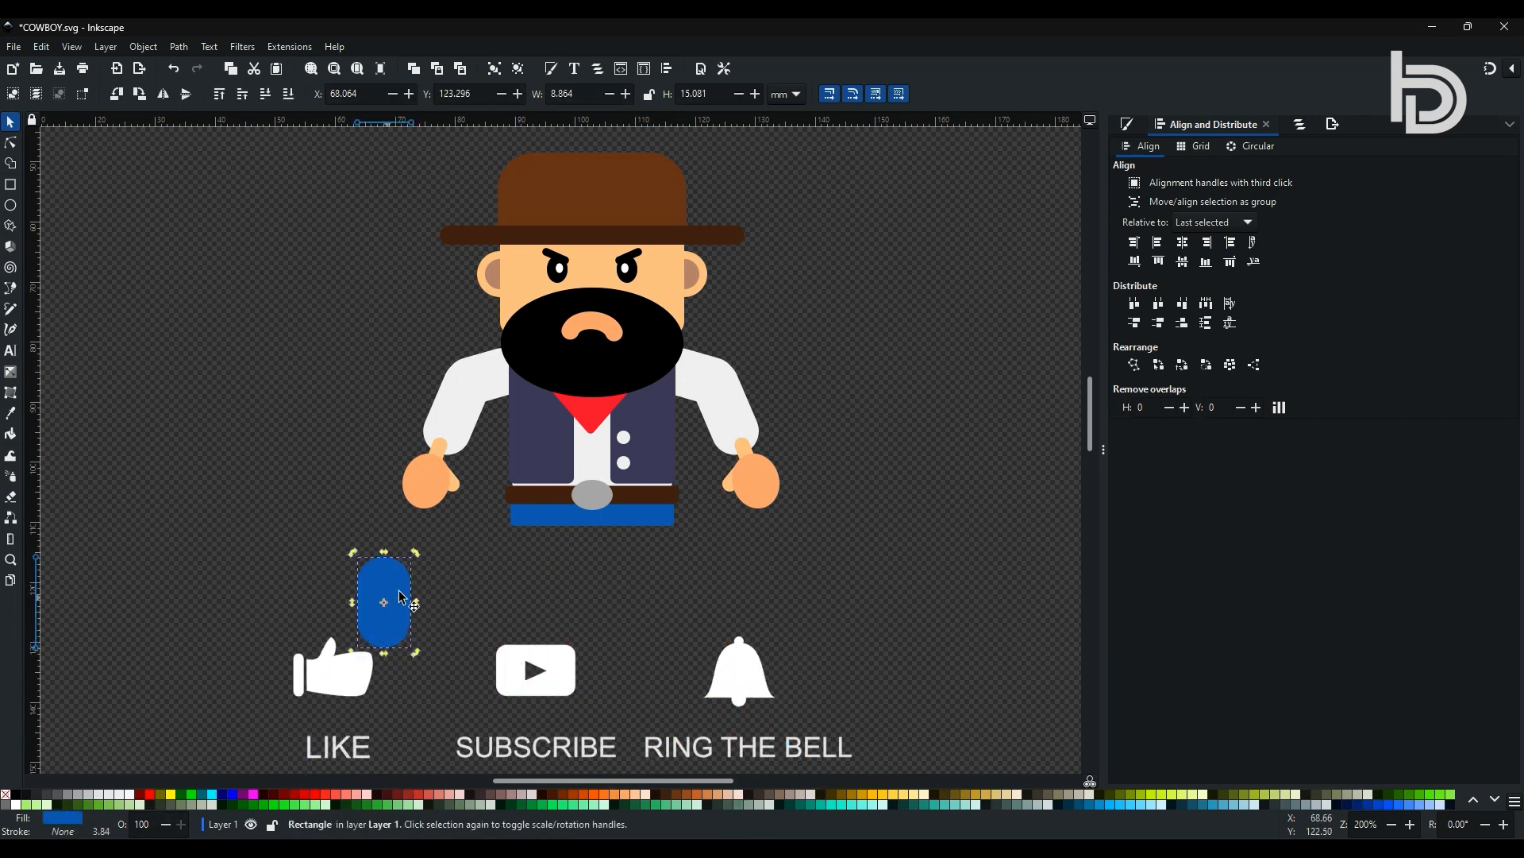
pyautogui.moveTo(415, 554); pyautogui.dragTo(432, 578)
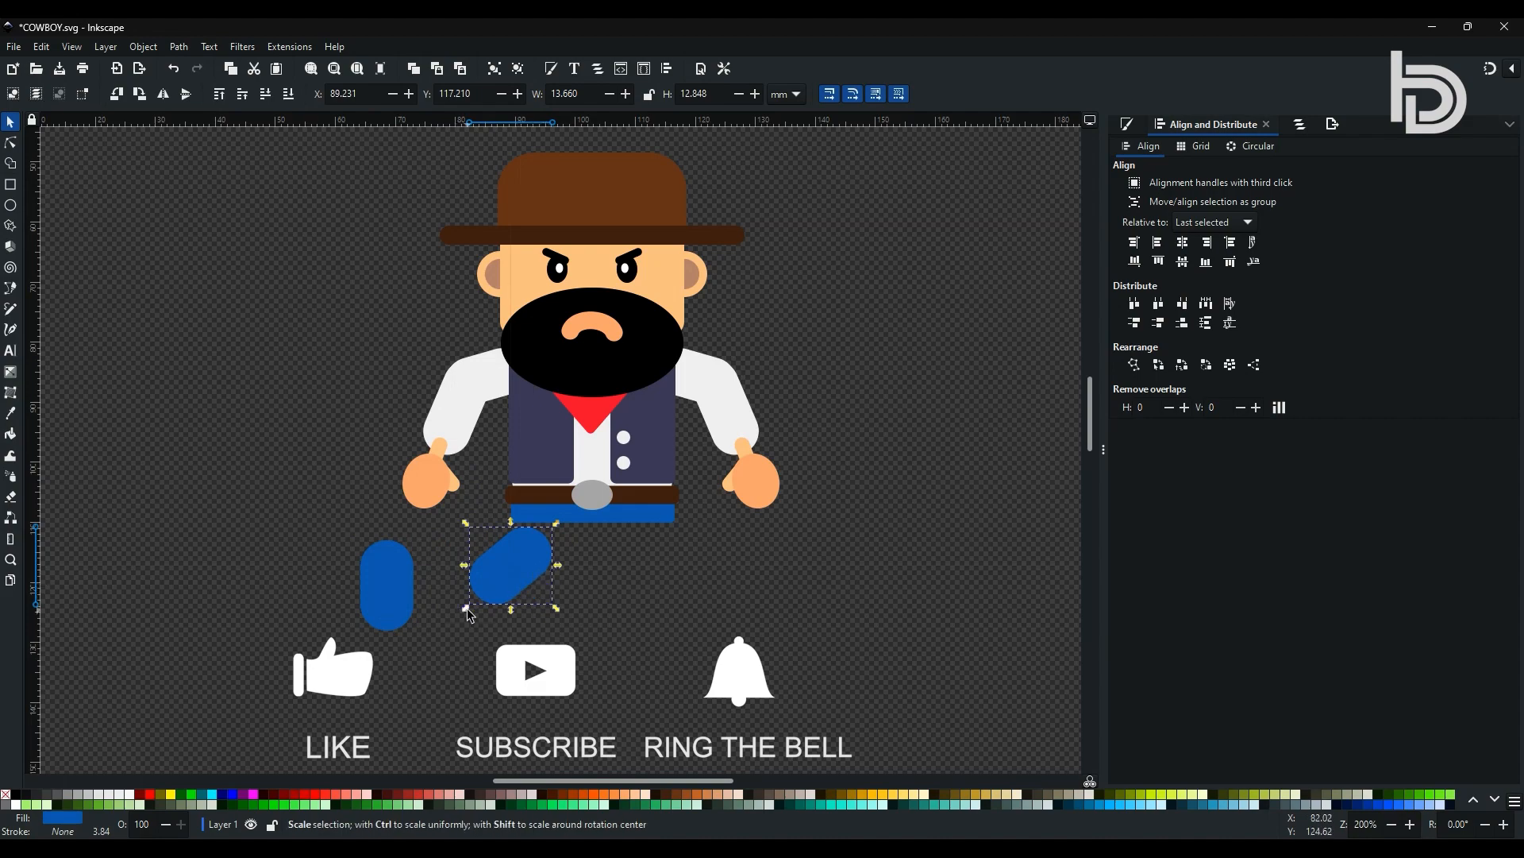
# Enlarge the tilted thigh slightly, fit it against the trousers and place the upright lower leg beneath it
pyautogui.moveTo(467, 608); pyautogui.dragTo(459, 613)
pyautogui.moveTo(533, 563); pyautogui.dragTo(548, 542)
pyautogui.moveTo(388, 579); pyautogui.dragTo(531, 639)
pyautogui.click(560, 540)
# Stretch the blue trousers rectangle downward so it covers more of the thigh below the belt
pyautogui.click(642, 524)
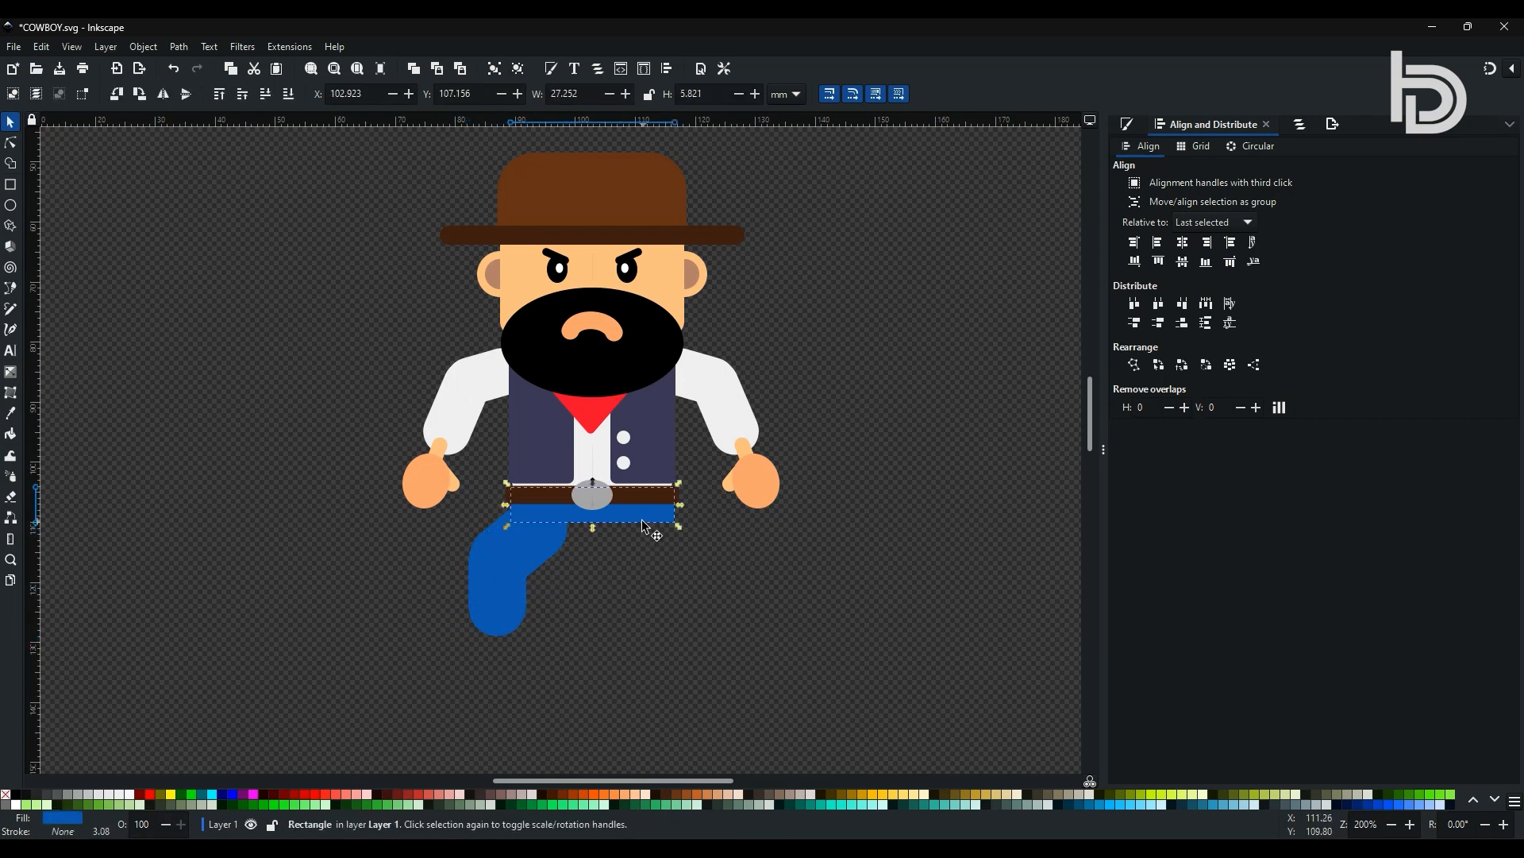
pyautogui.moveTo(590, 530); pyautogui.dragTo(513, 565)
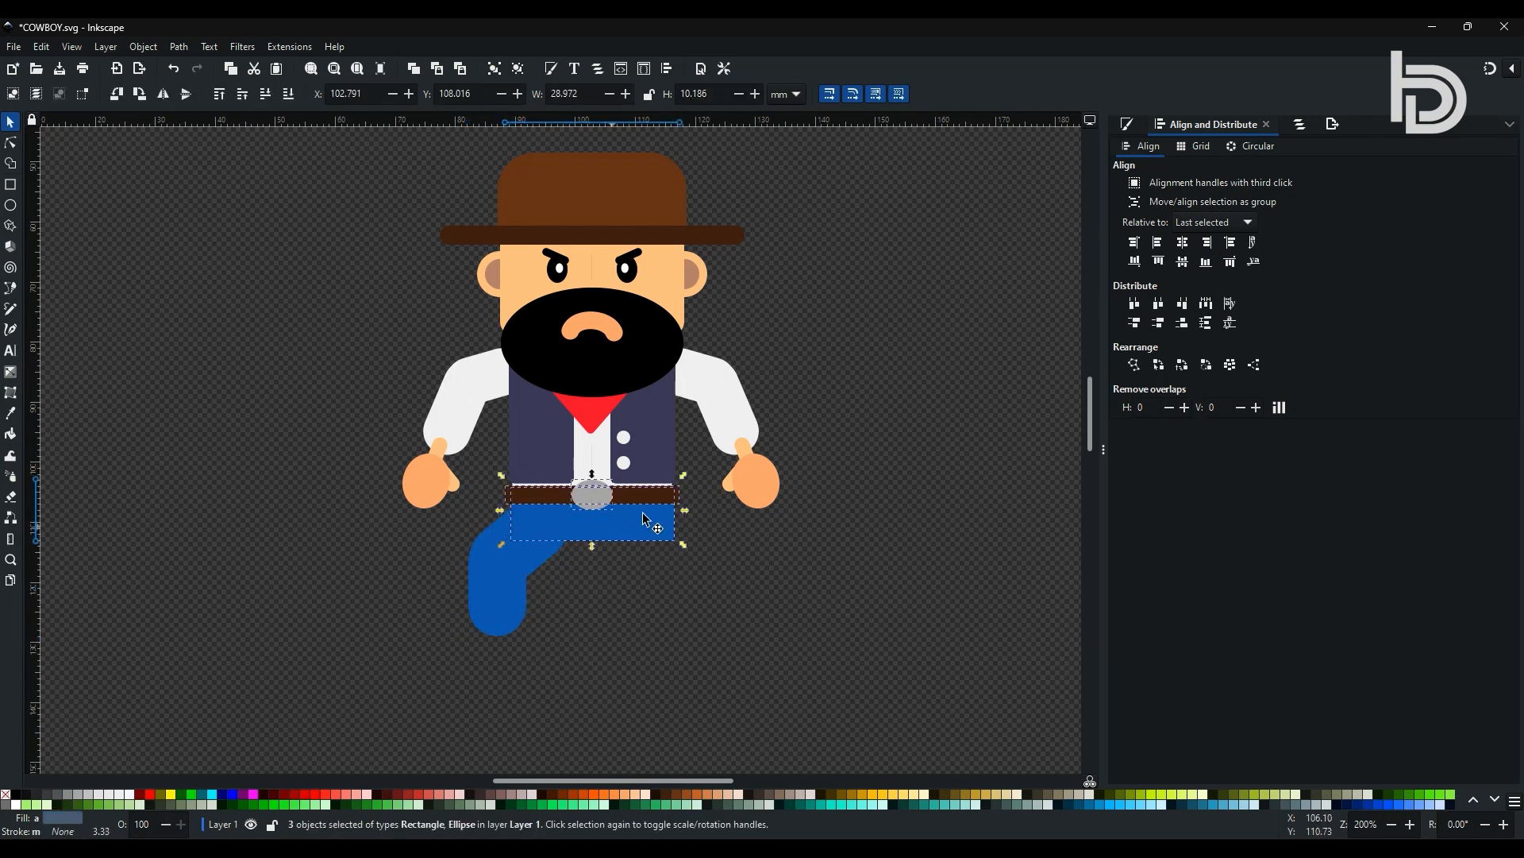
pyautogui.click(989, 523)
# Nudge the thigh and lower leg slightly upward to fit the taller trousers
pyautogui.click(533, 547)
pyautogui.keyDown('shift'); pyautogui.click(510, 599); pyautogui.keyUp('shift')
pyautogui.moveTo(549, 548); pyautogui.dragTo(548, 542)
pyautogui.click(535, 586)
pyautogui.click(508, 606)
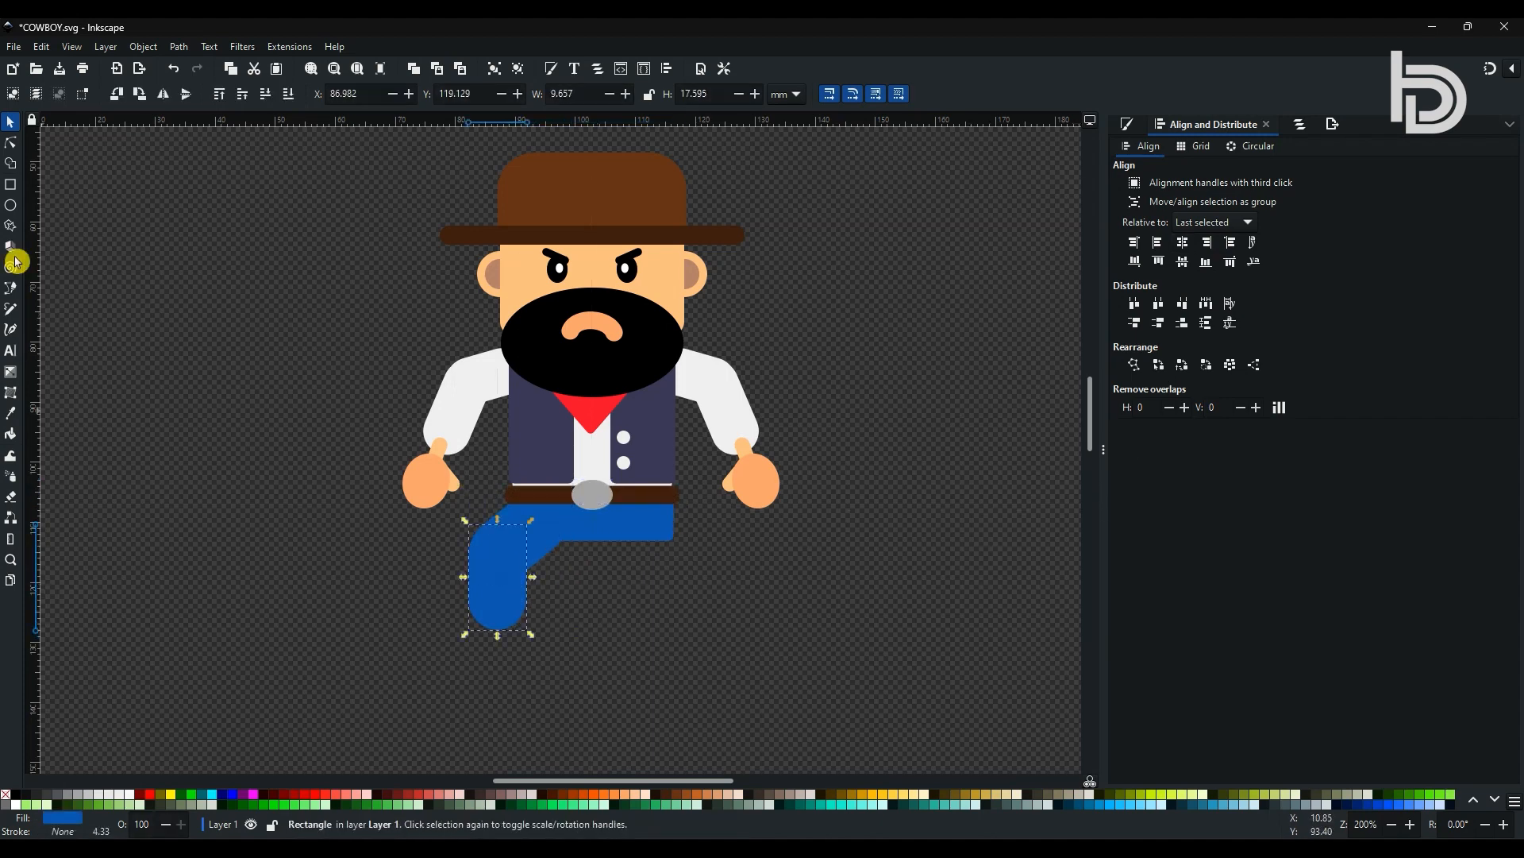
# Draw a square-cornered boot rectangle about 9.9 by 14.9 mm beside the leg and fill it with the belt's dark brown
pyautogui.press('r')
pyautogui.moveTo(336, 582); pyautogui.dragTo(397, 671)
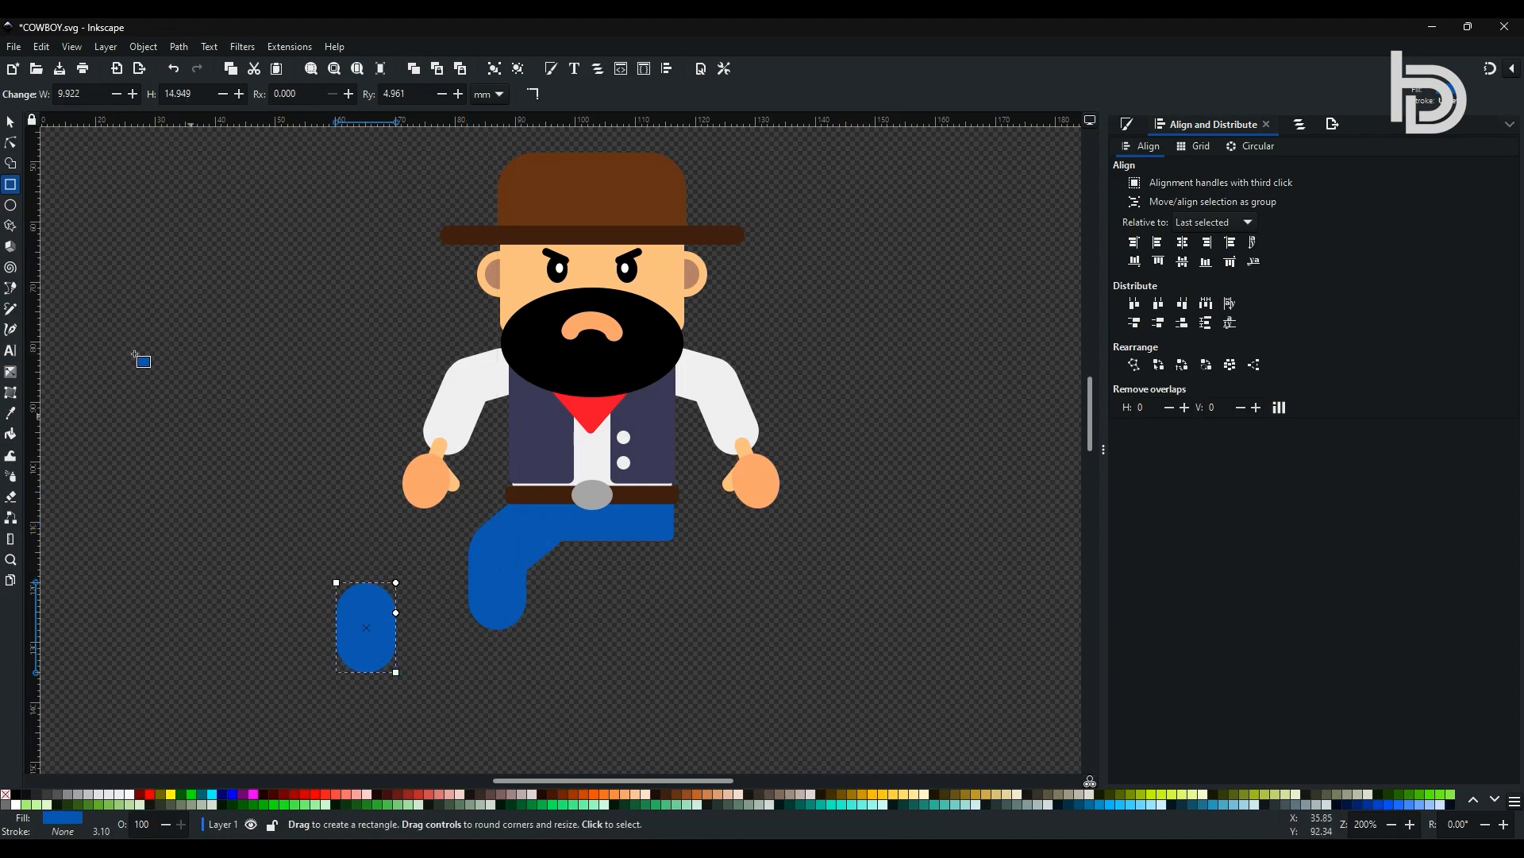
pyautogui.click(11, 145)
pyautogui.click(401, 614)
pyautogui.click(383, 612)
pyautogui.moveTo(395, 612); pyautogui.dragTo(413, 516)
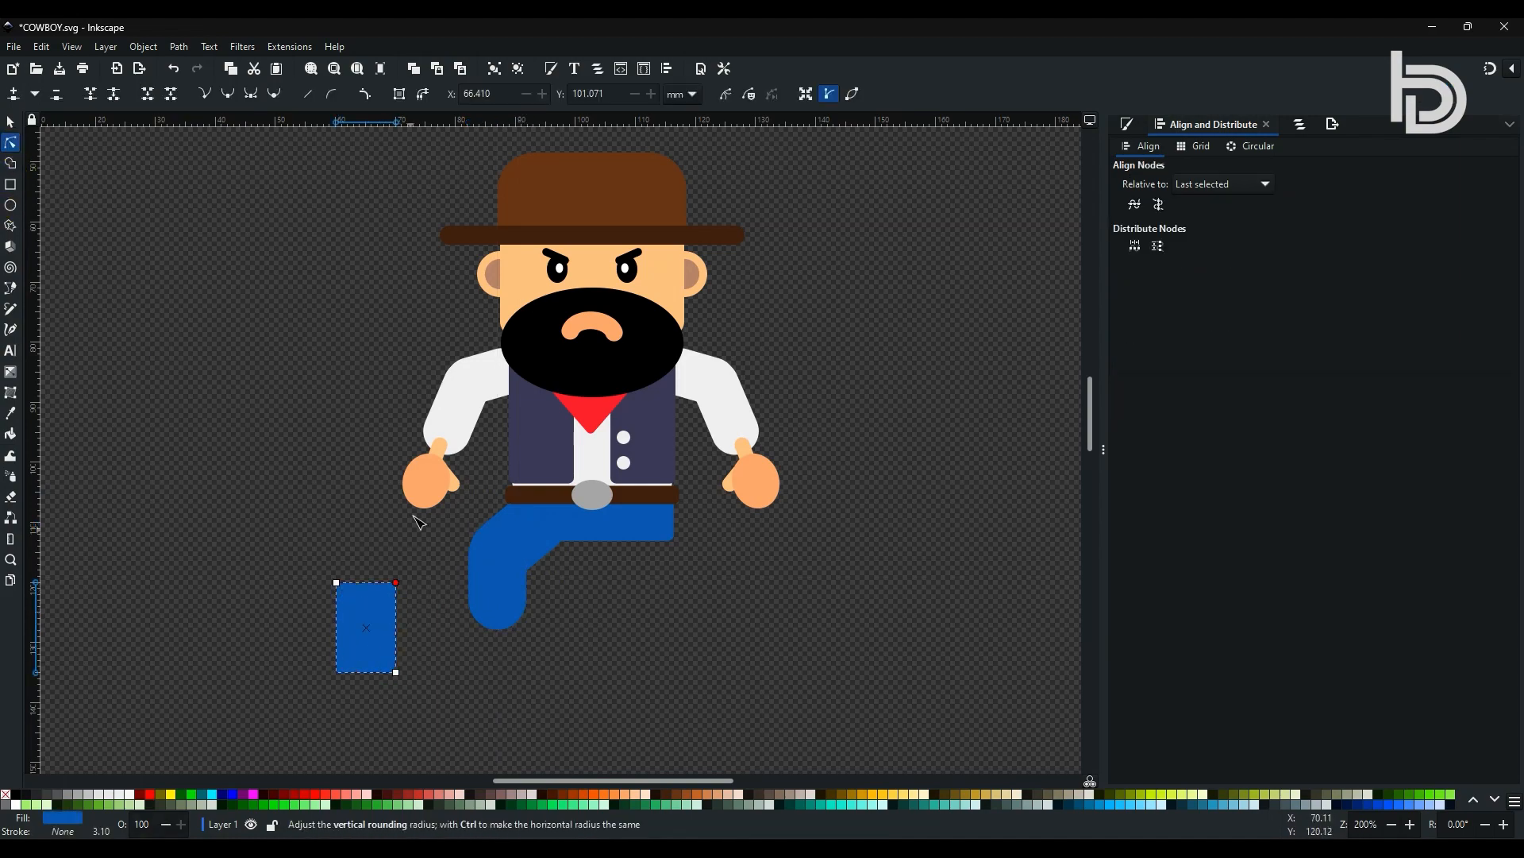
pyautogui.click(11, 413)
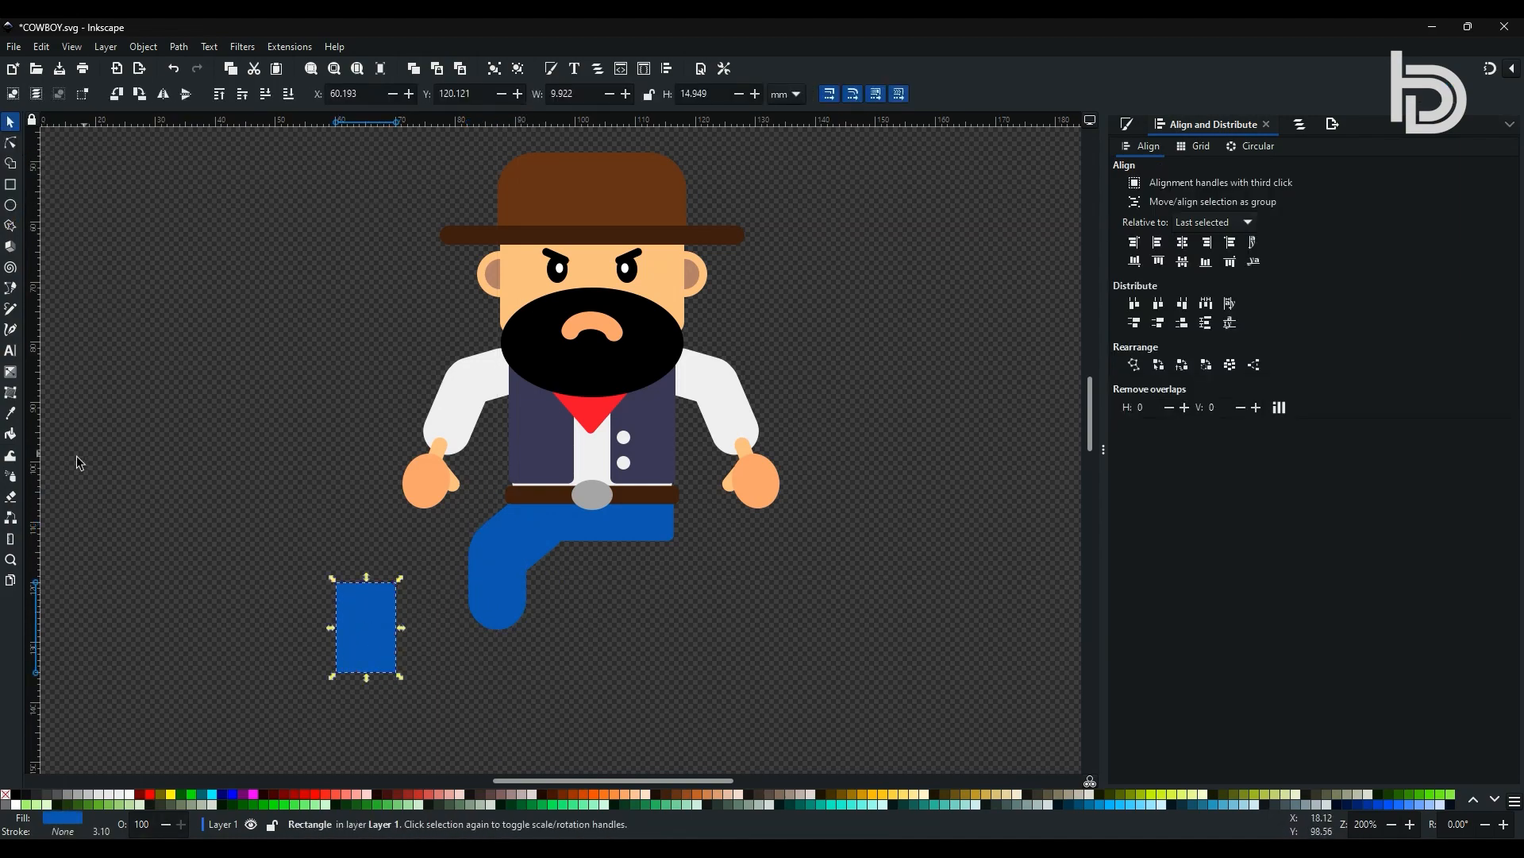
pyautogui.click(511, 487)
# Draw a circle about 10.7 mm wide, cut off its lower half with a rectangle using Difference, and fill it with the hat's brown
pyautogui.click(10, 205)
pyautogui.moveTo(198, 572)
pyautogui.mouseDown()
pyautogui.moveTo(259, 640)
pyautogui.moveTo(233, 638)
pyautogui.moveTo(293, 665)
pyautogui.moveTo(256, 614)
pyautogui.mouseUp()
pyautogui.click(11, 187)
pyautogui.click(10, 121)
pyautogui.moveTo(99, 528); pyautogui.dragTo(311, 681)
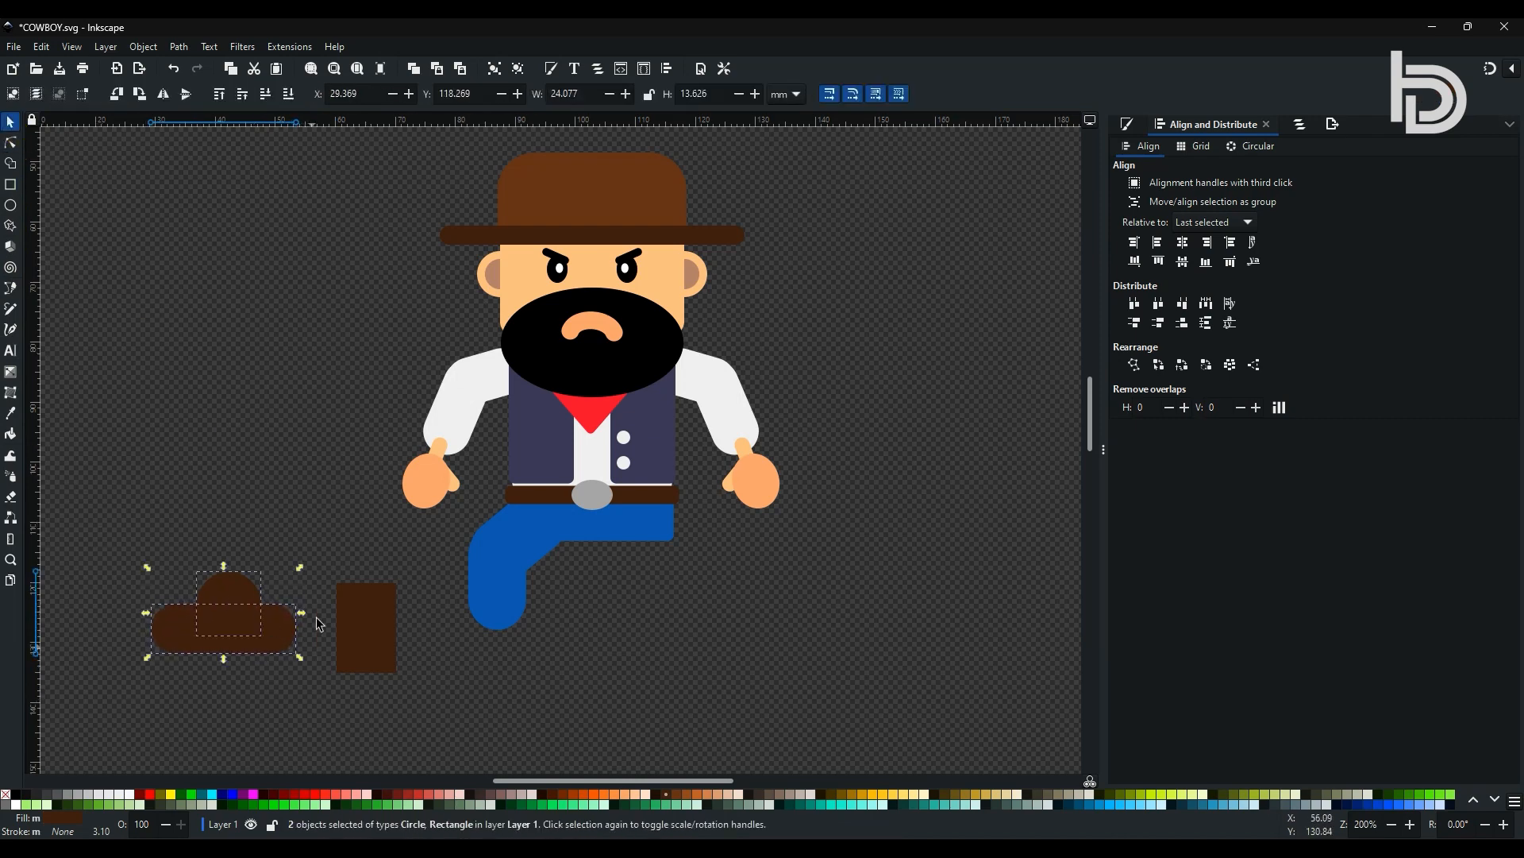
pyautogui.click(178, 47)
pyautogui.click(208, 159)
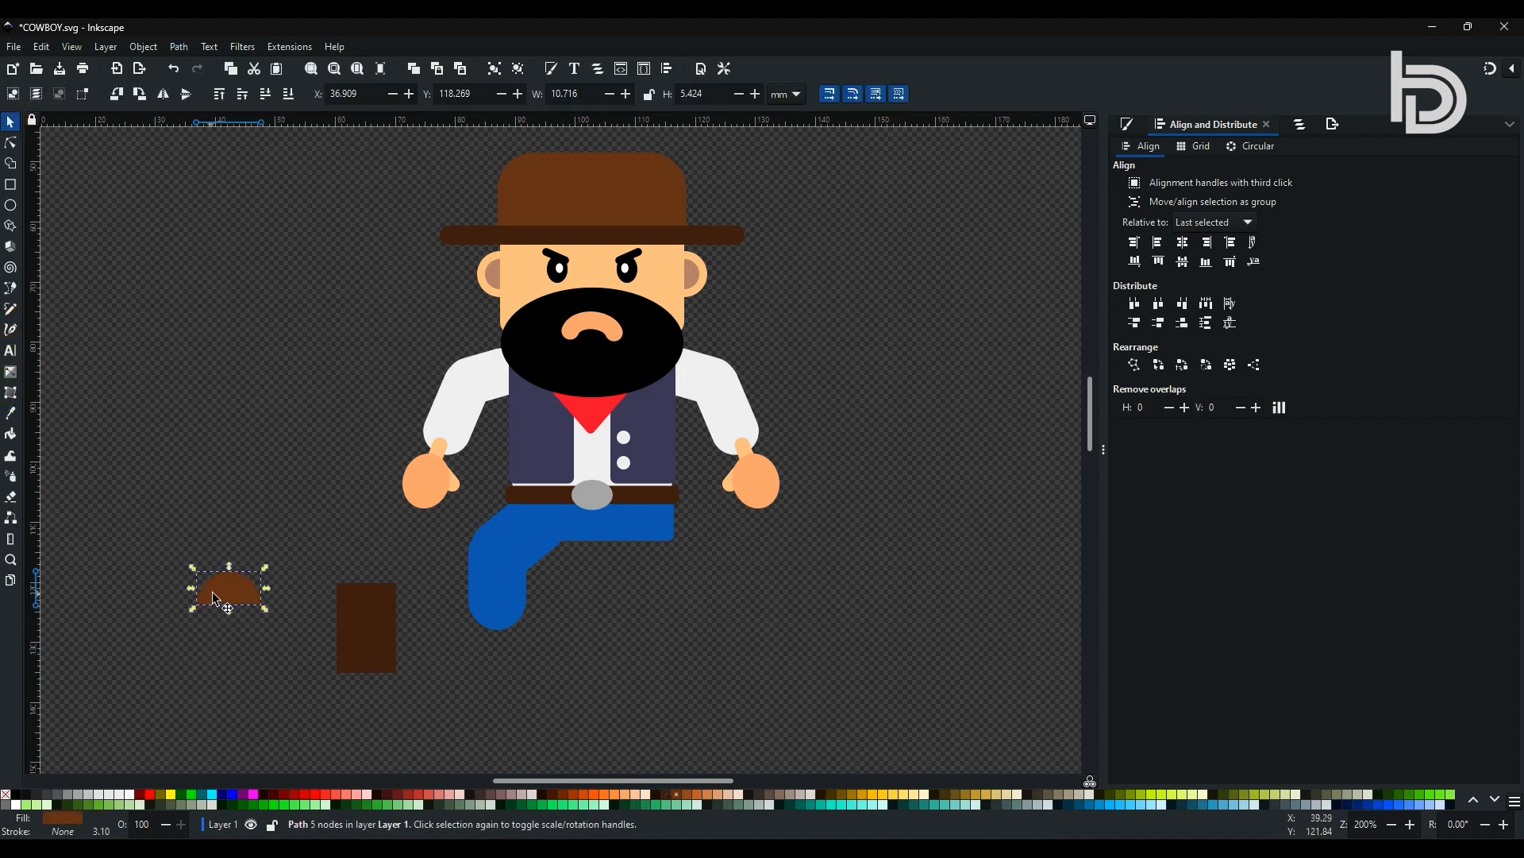
# Assemble the boot on the lower leg, with the dark brown shaft over the leg's end and the half-circle toe in front
pyautogui.moveTo(225, 596); pyautogui.dragTo(509, 605)
pyautogui.moveTo(498, 667); pyautogui.dragTo(493, 634)
pyautogui.moveTo(506, 605); pyautogui.dragTo(463, 609)
pyautogui.moveTo(343, 666); pyautogui.dragTo(478, 631)
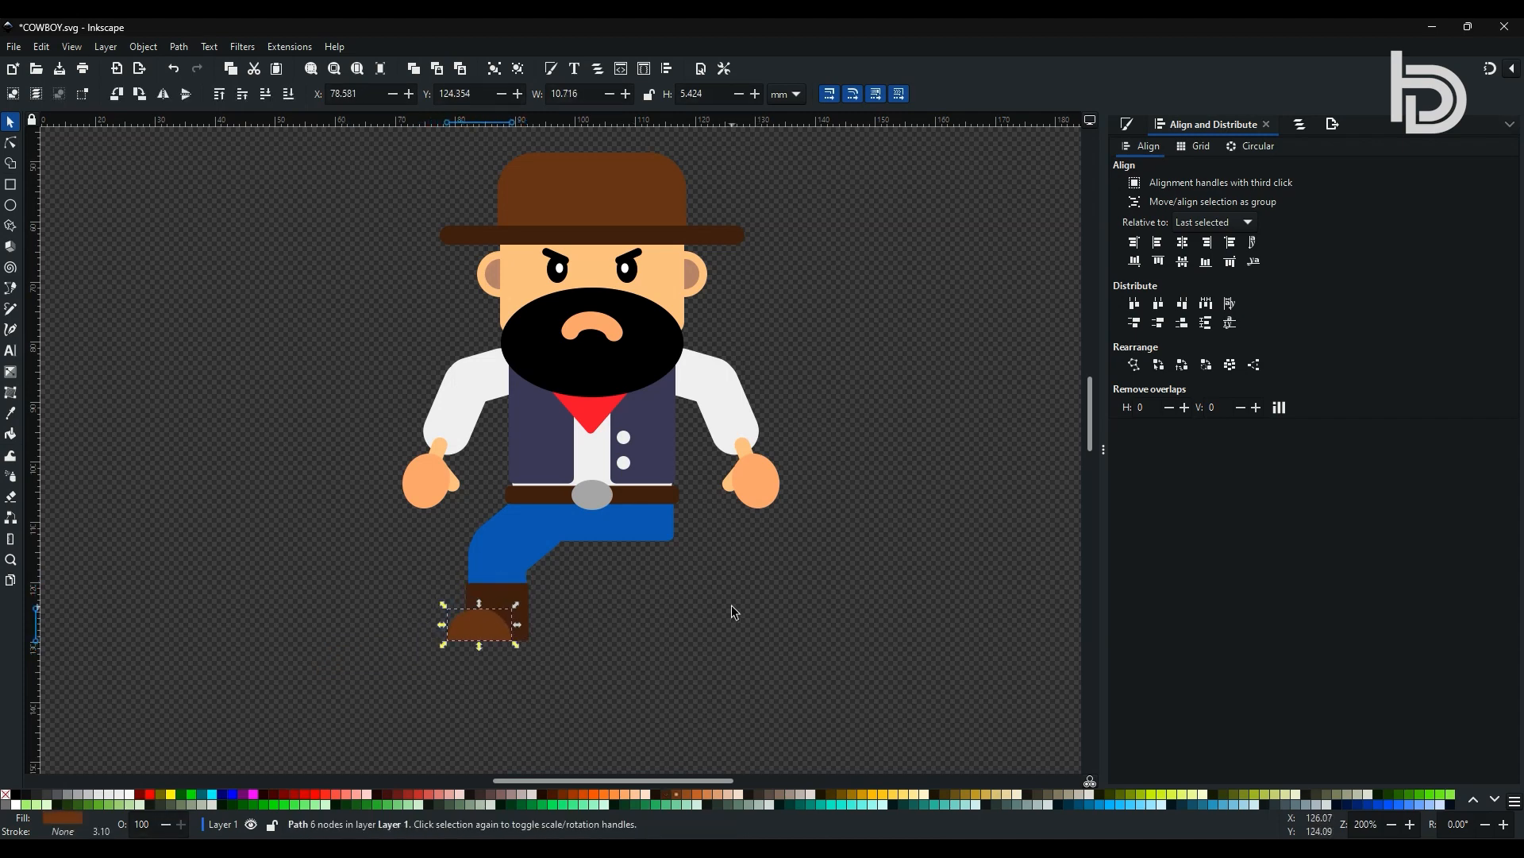
pyautogui.press('Right')
pyautogui.press('Right')
pyautogui.press('Escape')
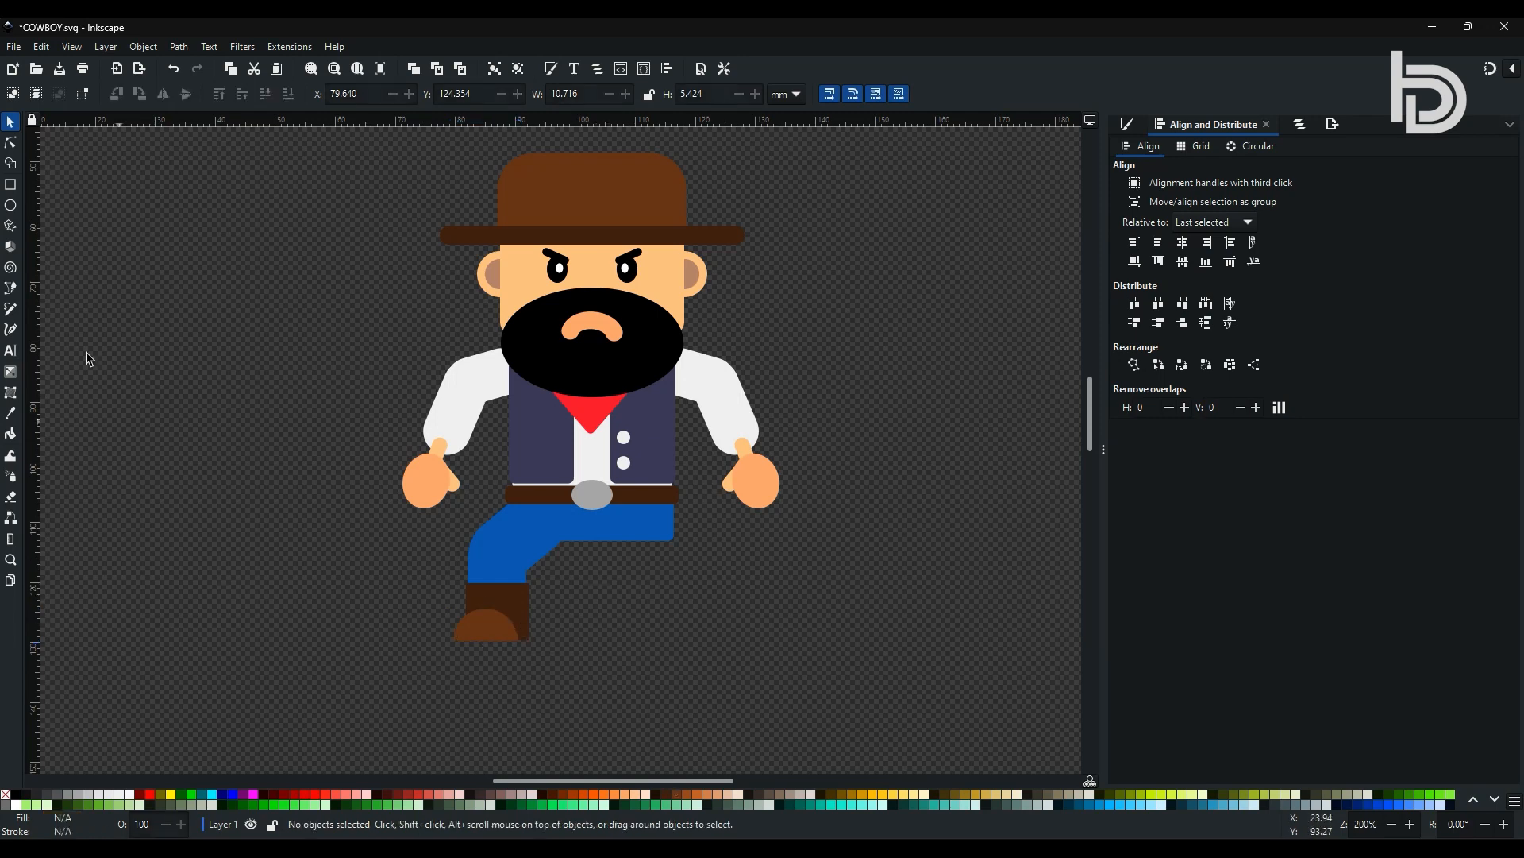
# Build a grey spur from a circle about 3 mm wide and a thin bar, attach it to the boot heel and group it
pyautogui.click(16, 208)
pyautogui.moveTo(283, 598); pyautogui.dragTo(299, 620)
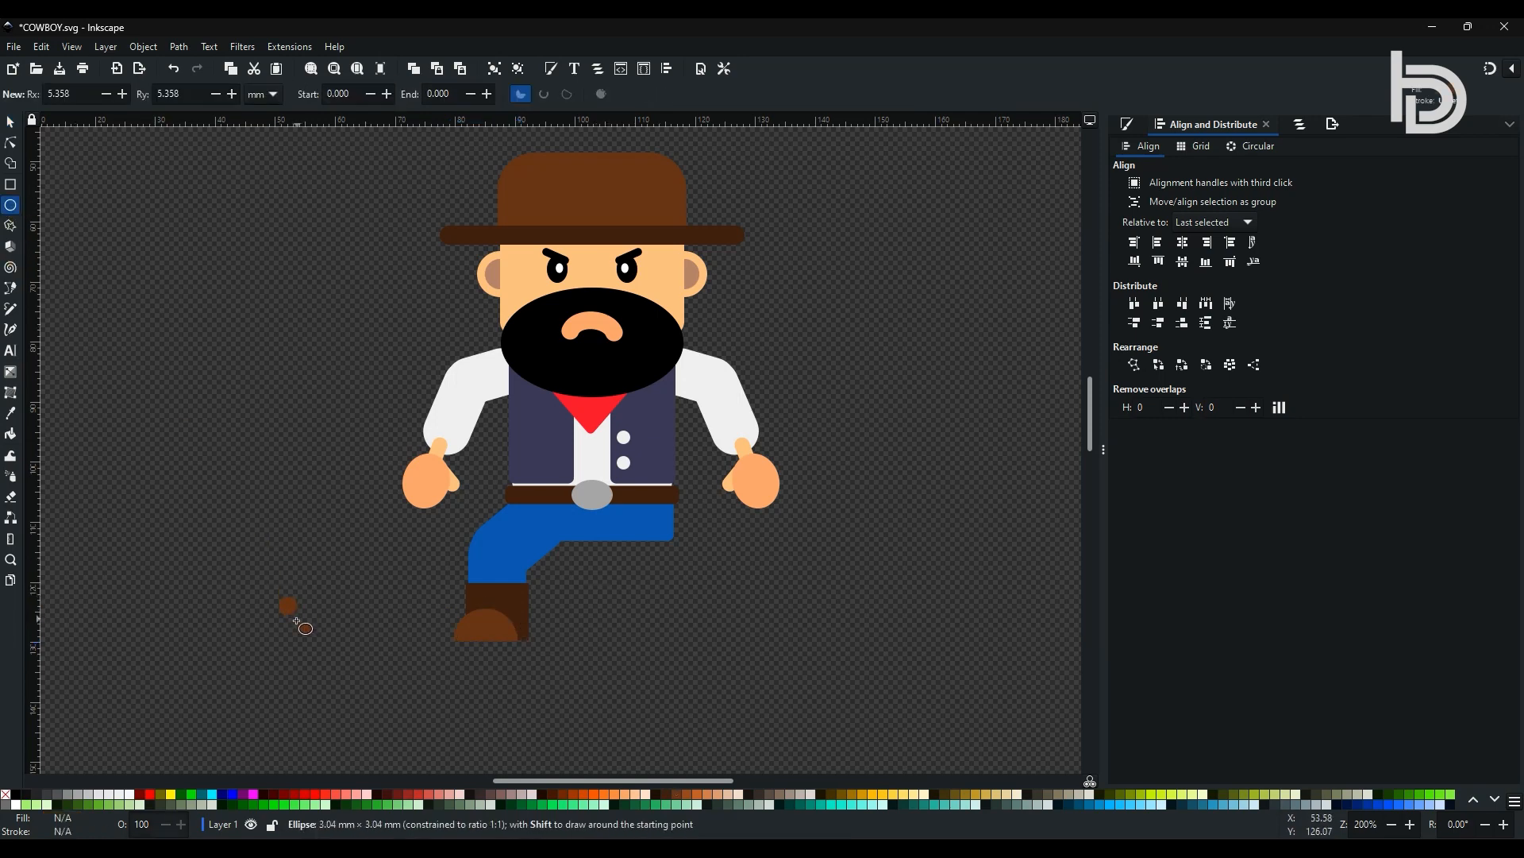
pyautogui.click(81, 797)
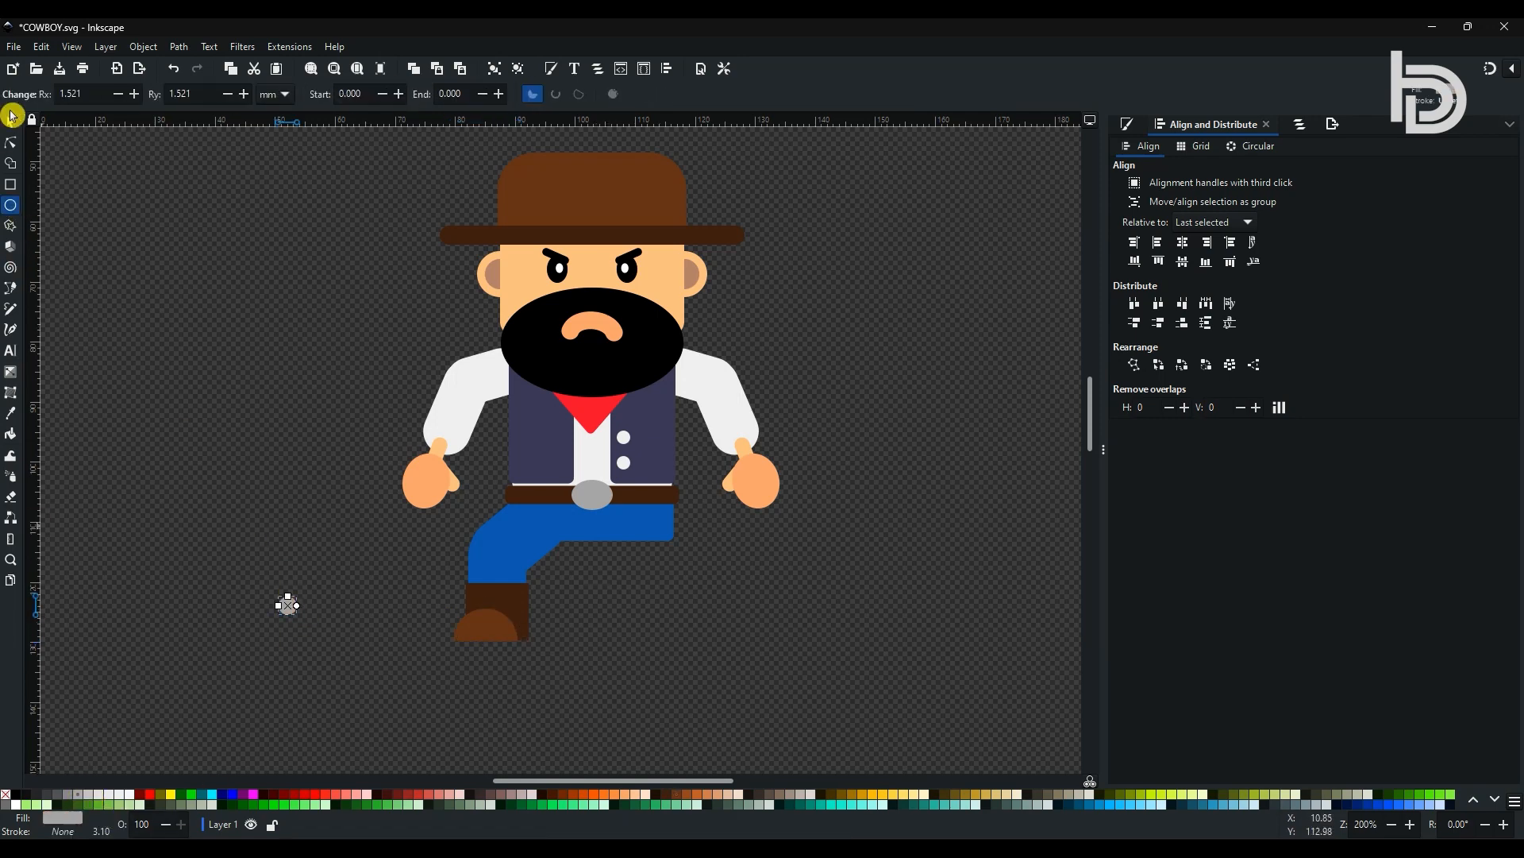
pyautogui.click(10, 184)
pyautogui.moveTo(193, 613); pyautogui.dragTo(294, 603)
pyautogui.press('s')
pyautogui.moveTo(214, 565); pyautogui.dragTo(565, 634)
pyautogui.hotkey('ctrl', 'g')
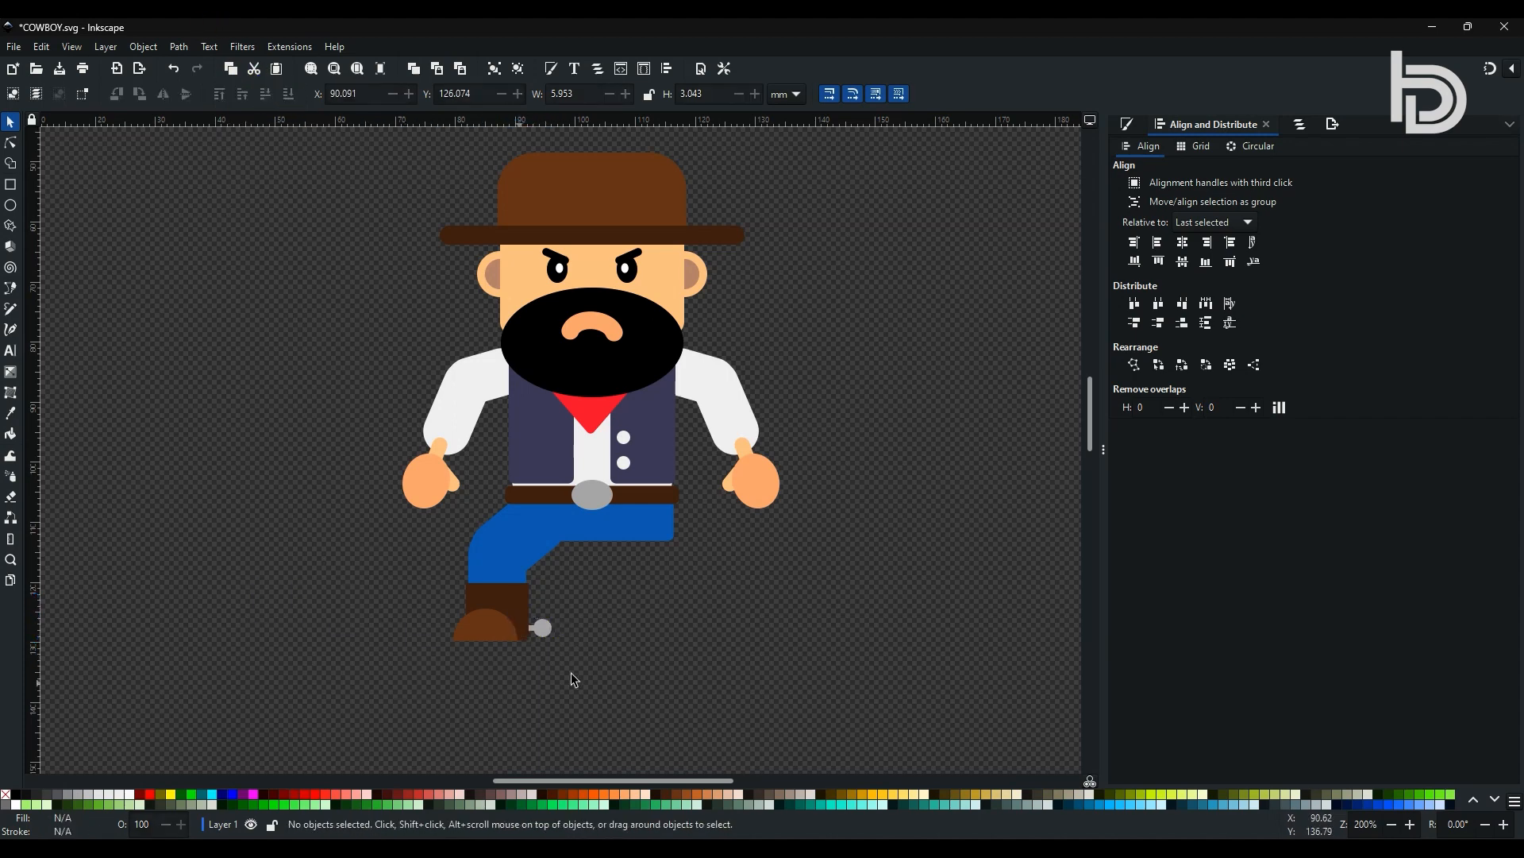
# Group the thigh, lower leg, boot shaft, toe and spur into one leg
pyautogui.click(503, 567)
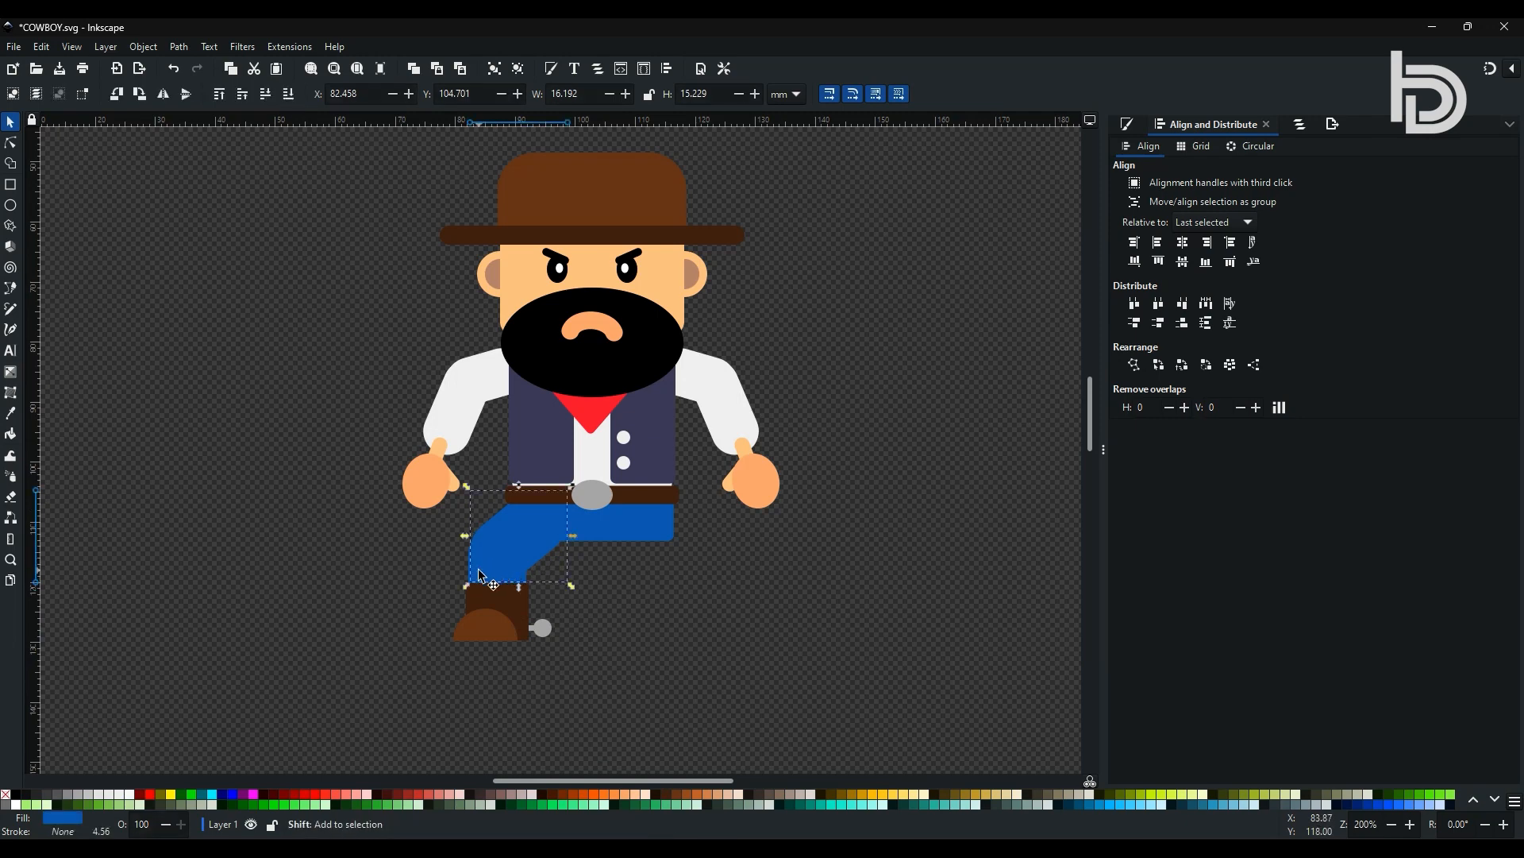
pyautogui.click(493, 604)
pyautogui.keyDown('shift'); pyautogui.click(498, 613); pyautogui.keyUp('shift')
pyautogui.keyDown('shift'); pyautogui.click(521, 584); pyautogui.keyUp('shift')
pyautogui.moveTo(610, 703); pyautogui.dragTo(445, 491)
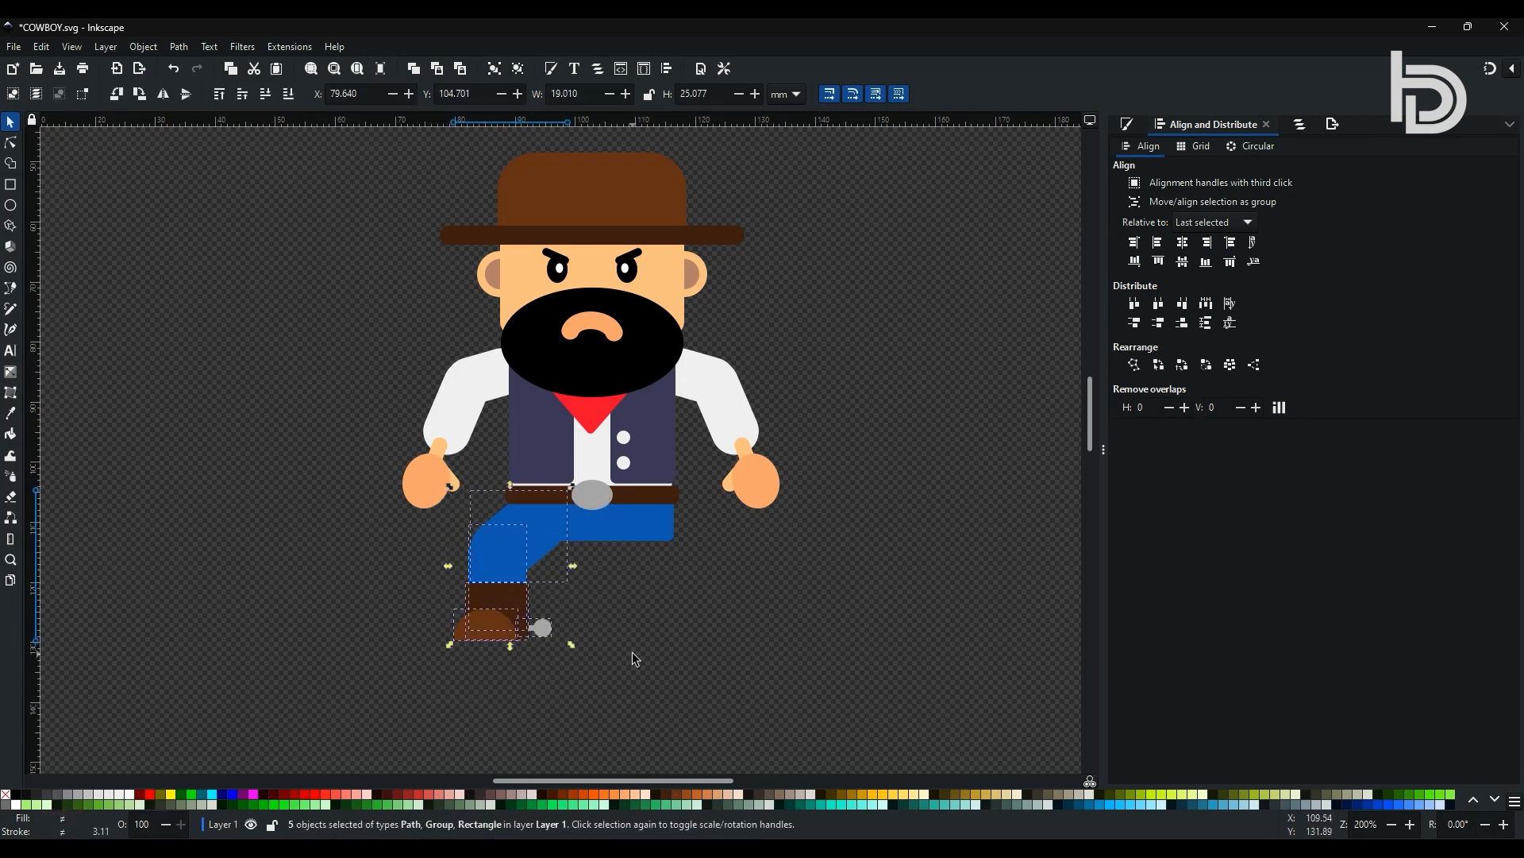
pyautogui.hotkey('ctrl', 'g')
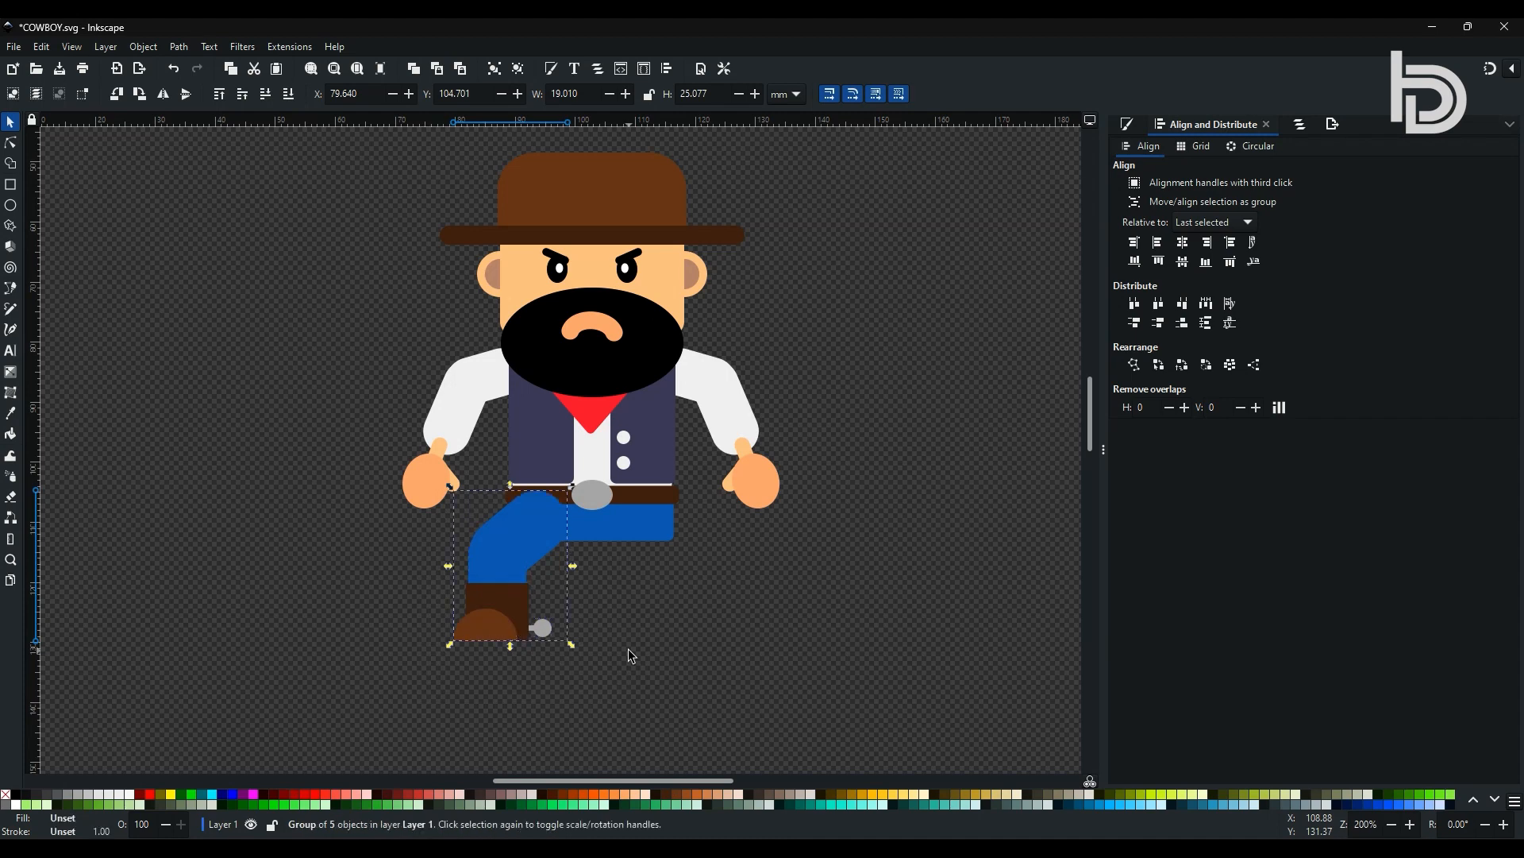
# Duplicate the leg group, flip the copy horizontally and place it at the opposite end of the trousers
pyautogui.click(73, 51)
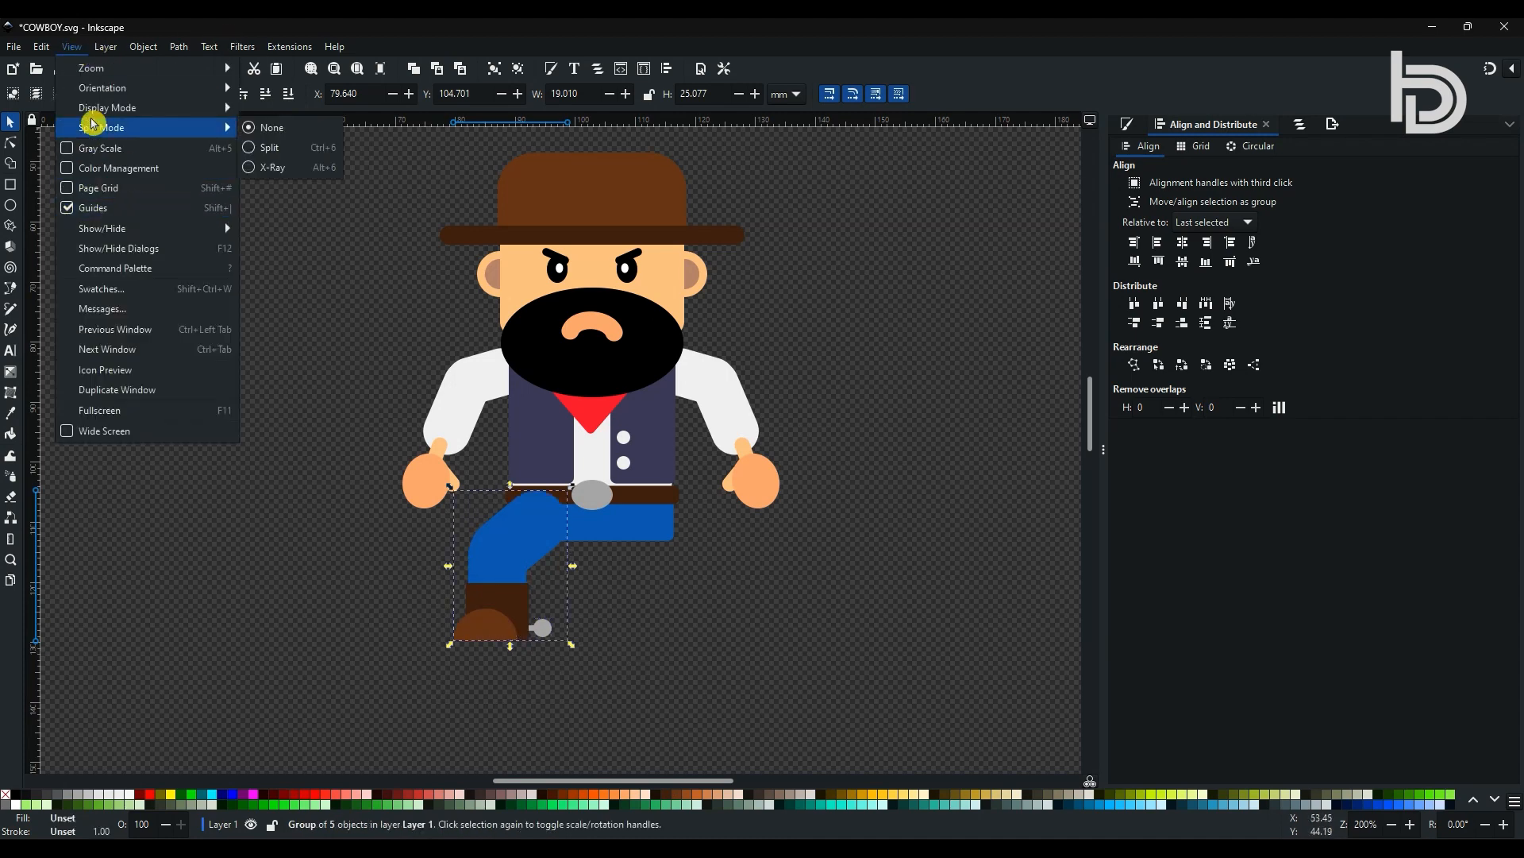
pyautogui.moveTo(52, 51)
pyautogui.click(74, 229)
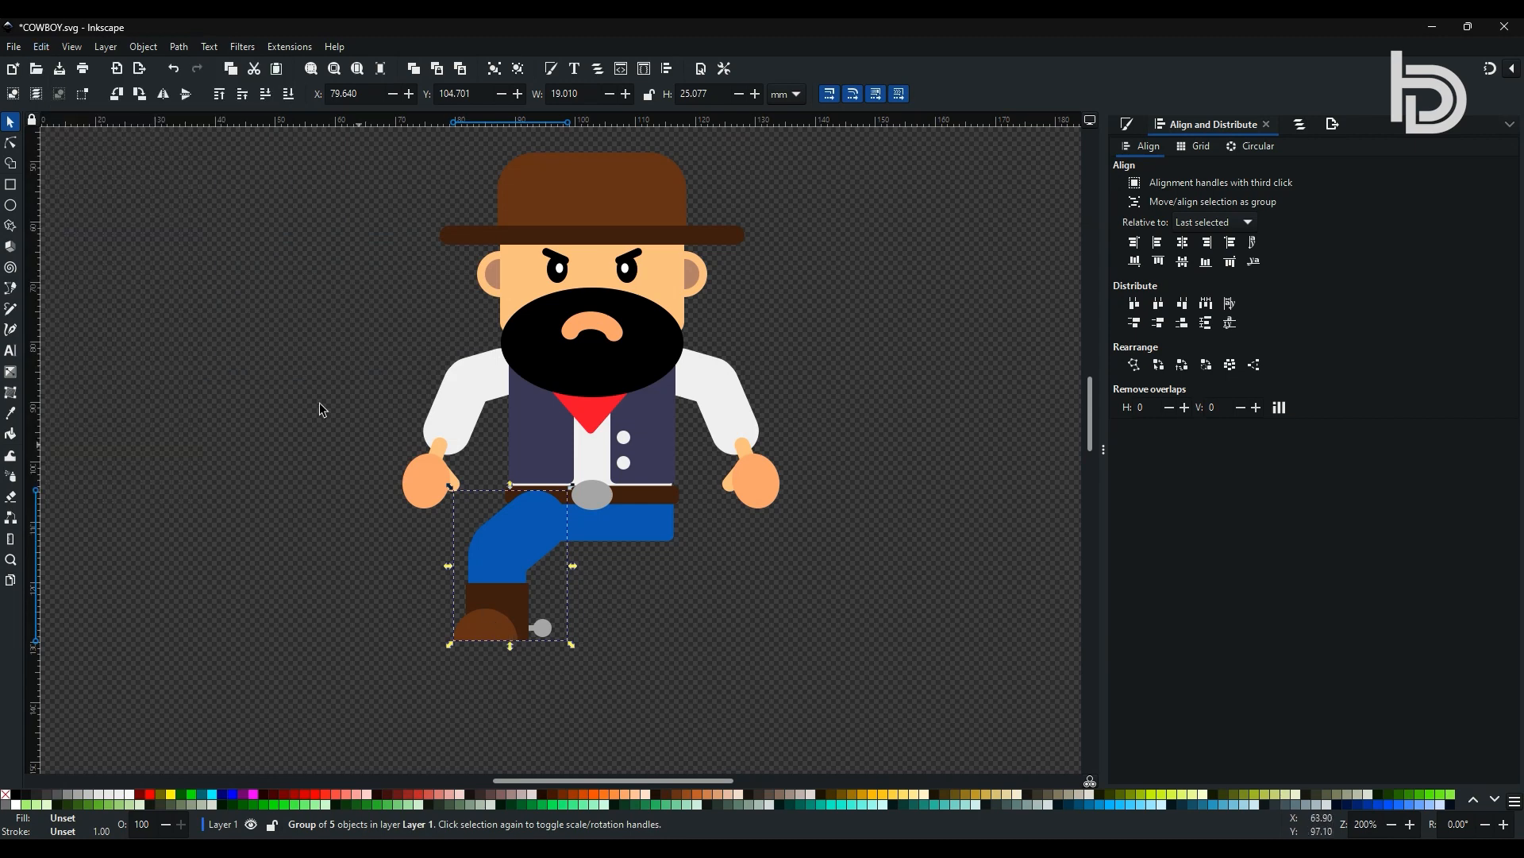
pyautogui.click(165, 95)
pyautogui.moveTo(530, 580); pyautogui.dragTo(696, 581)
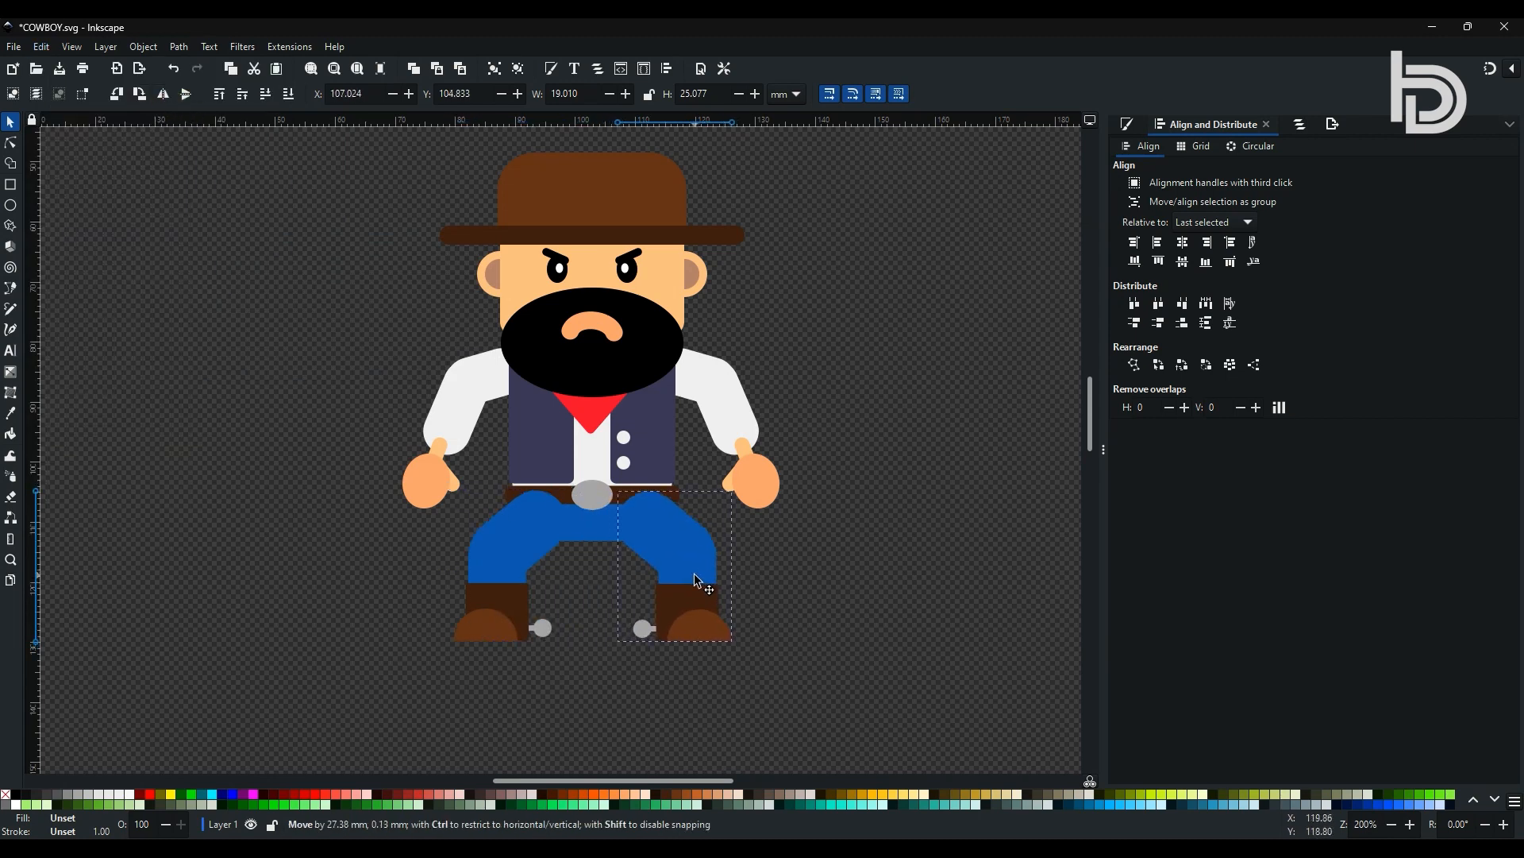
# Send both leg groups to the bottom of the stack, behind the belt
pyautogui.keyDown('shift'); pyautogui.click(515, 529); pyautogui.keyUp('shift')
pyautogui.click(268, 96)
pyautogui.click(288, 94)
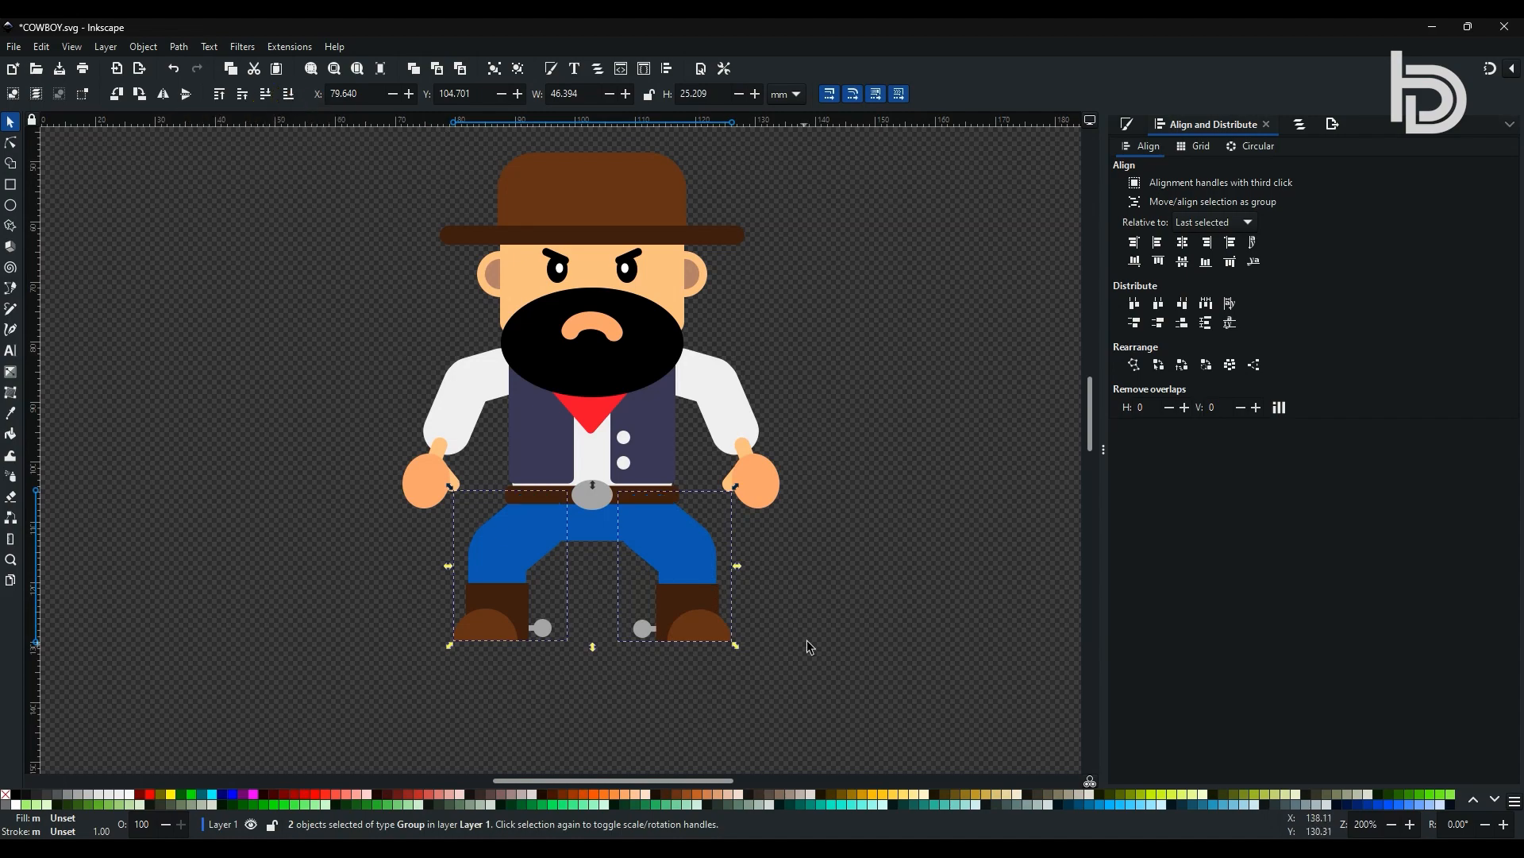
pyautogui.click(811, 637)
# Group the two leg groups into a single object, leaving the trousers rectangle out
pyautogui.click(703, 576)
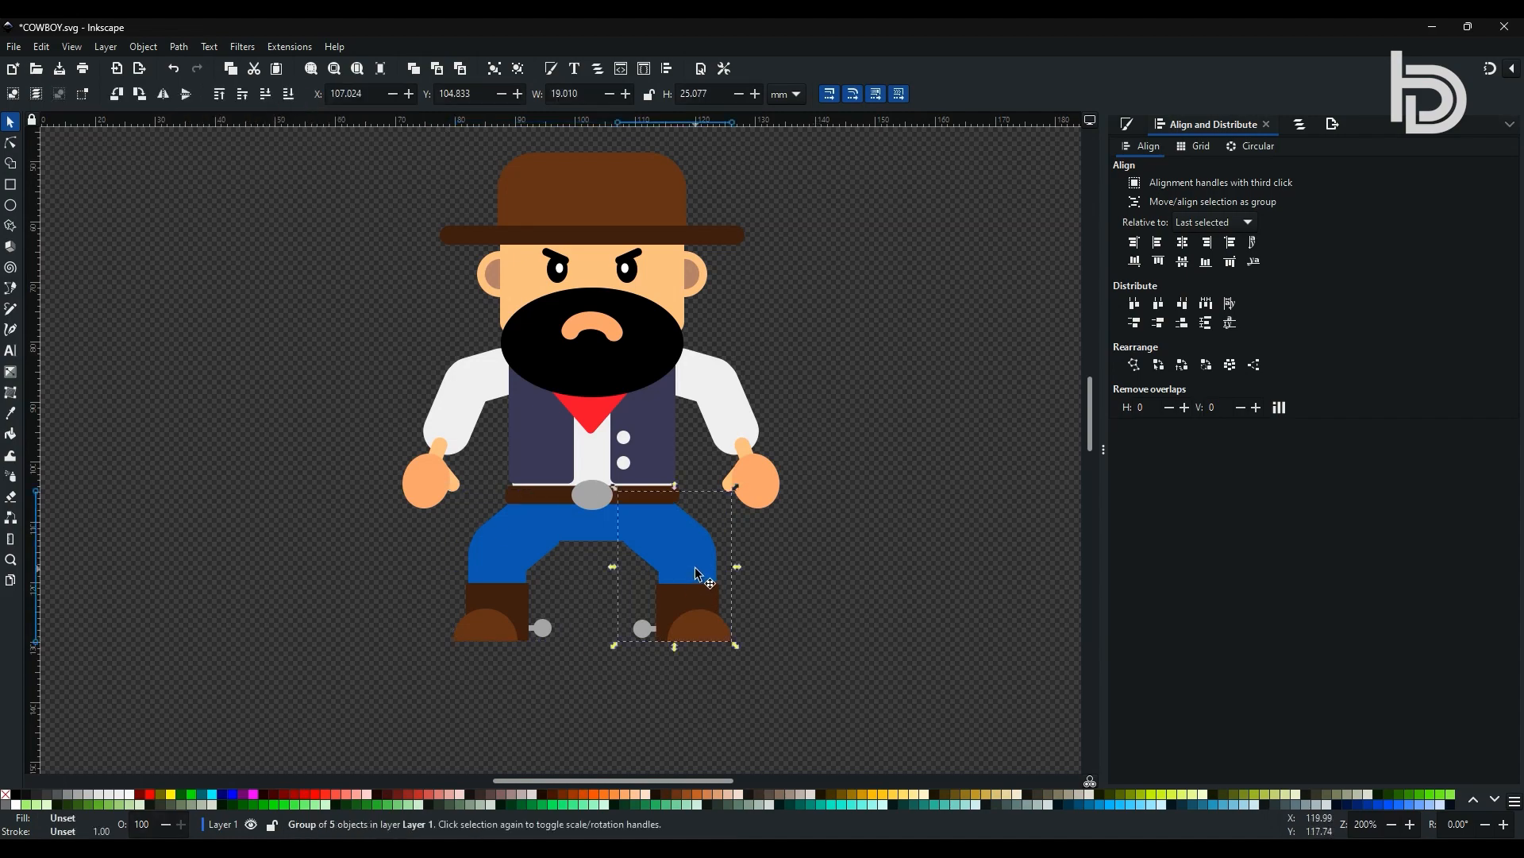
pyautogui.keyDown('shift'); pyautogui.click(511, 539); pyautogui.keyUp('shift')
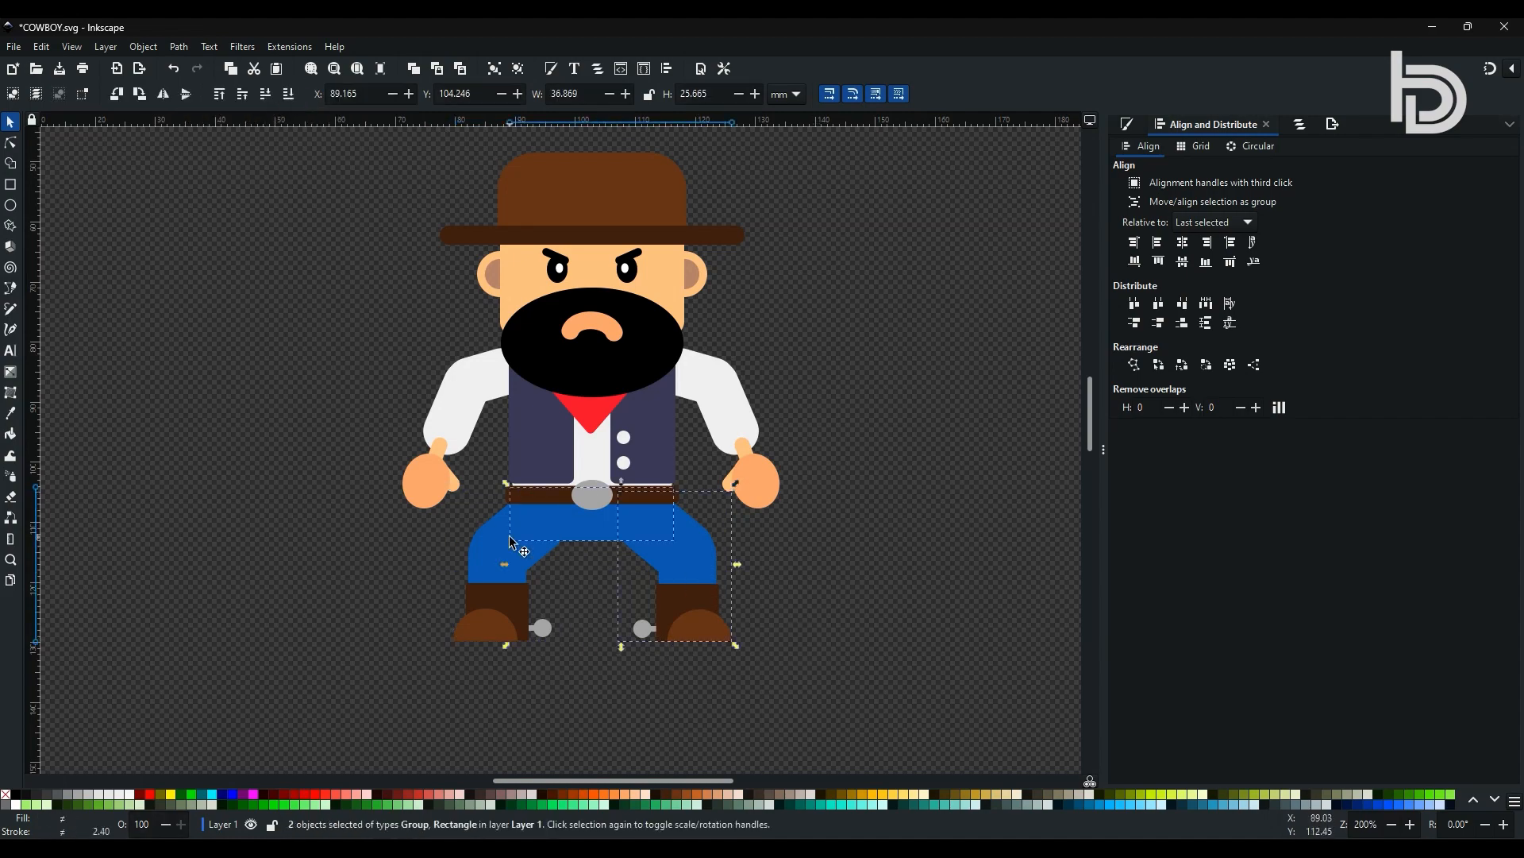
pyautogui.keyDown('shift'); pyautogui.click(500, 588); pyautogui.keyUp('shift')
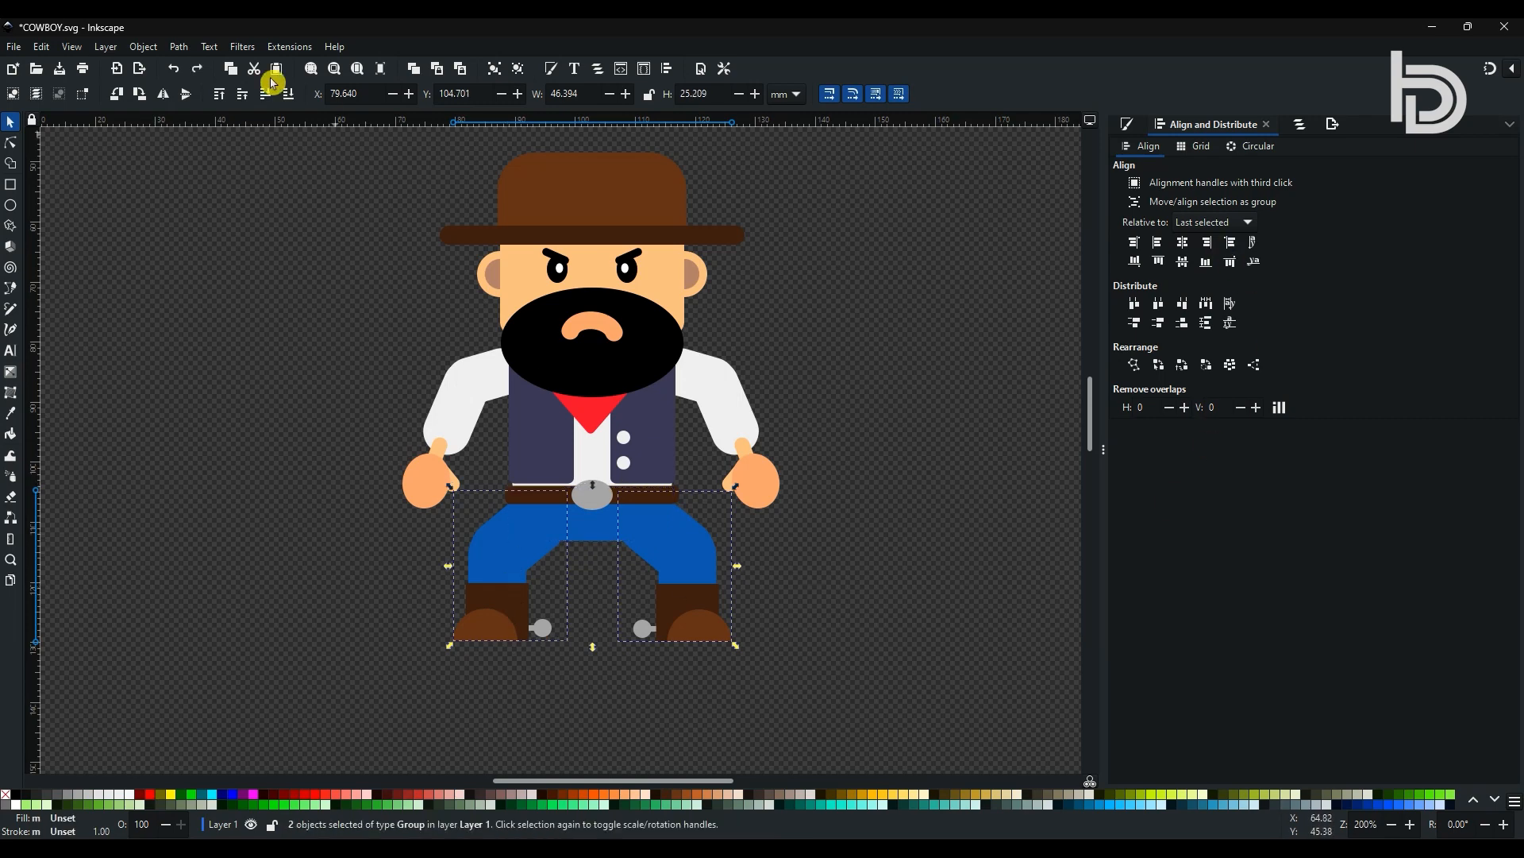
pyautogui.click(70, 50)
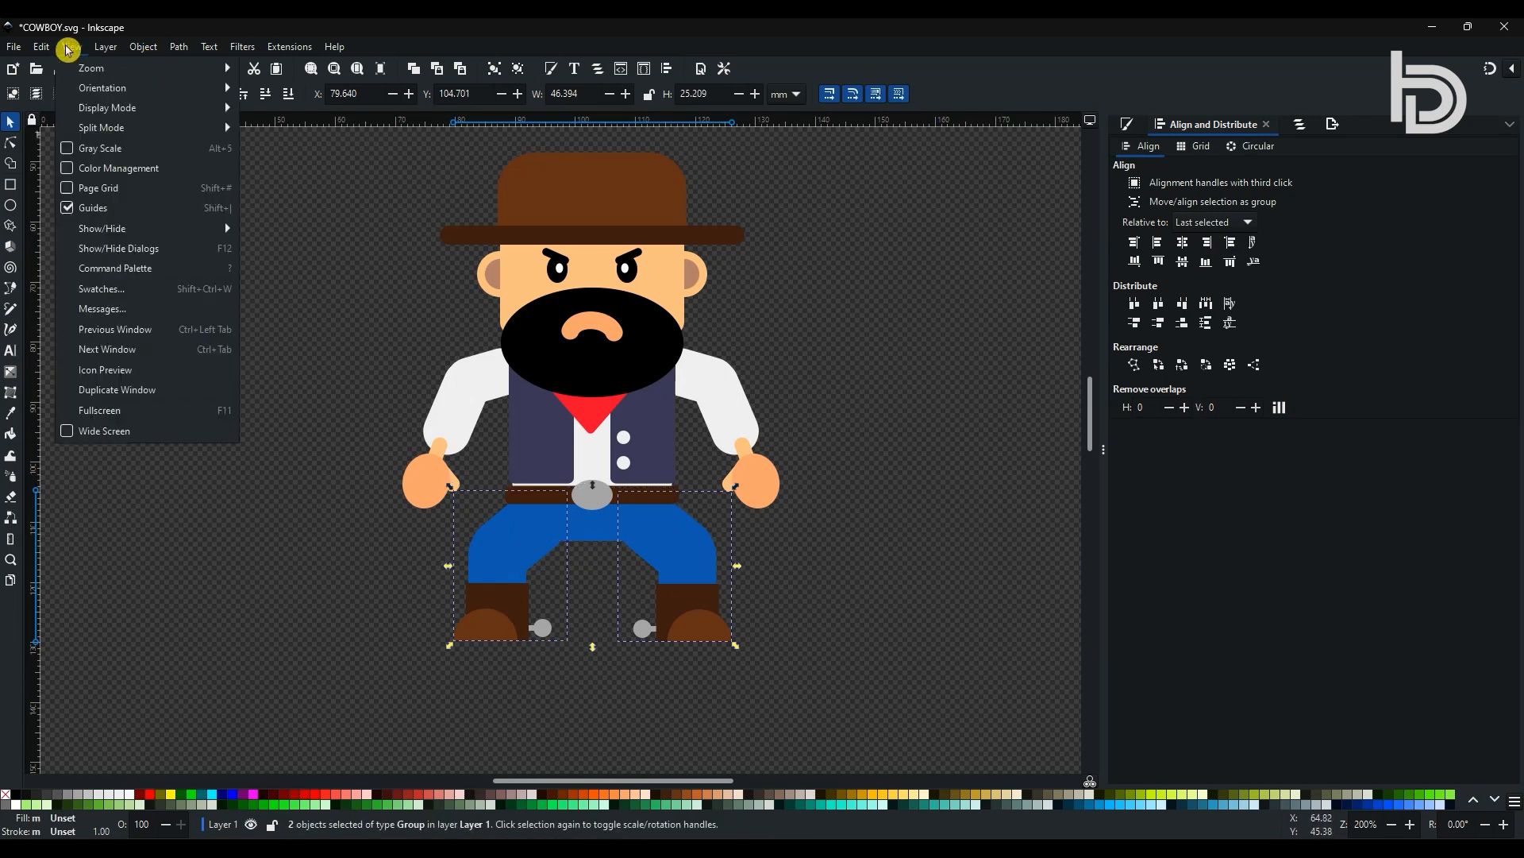
pyautogui.moveTo(33, 47)
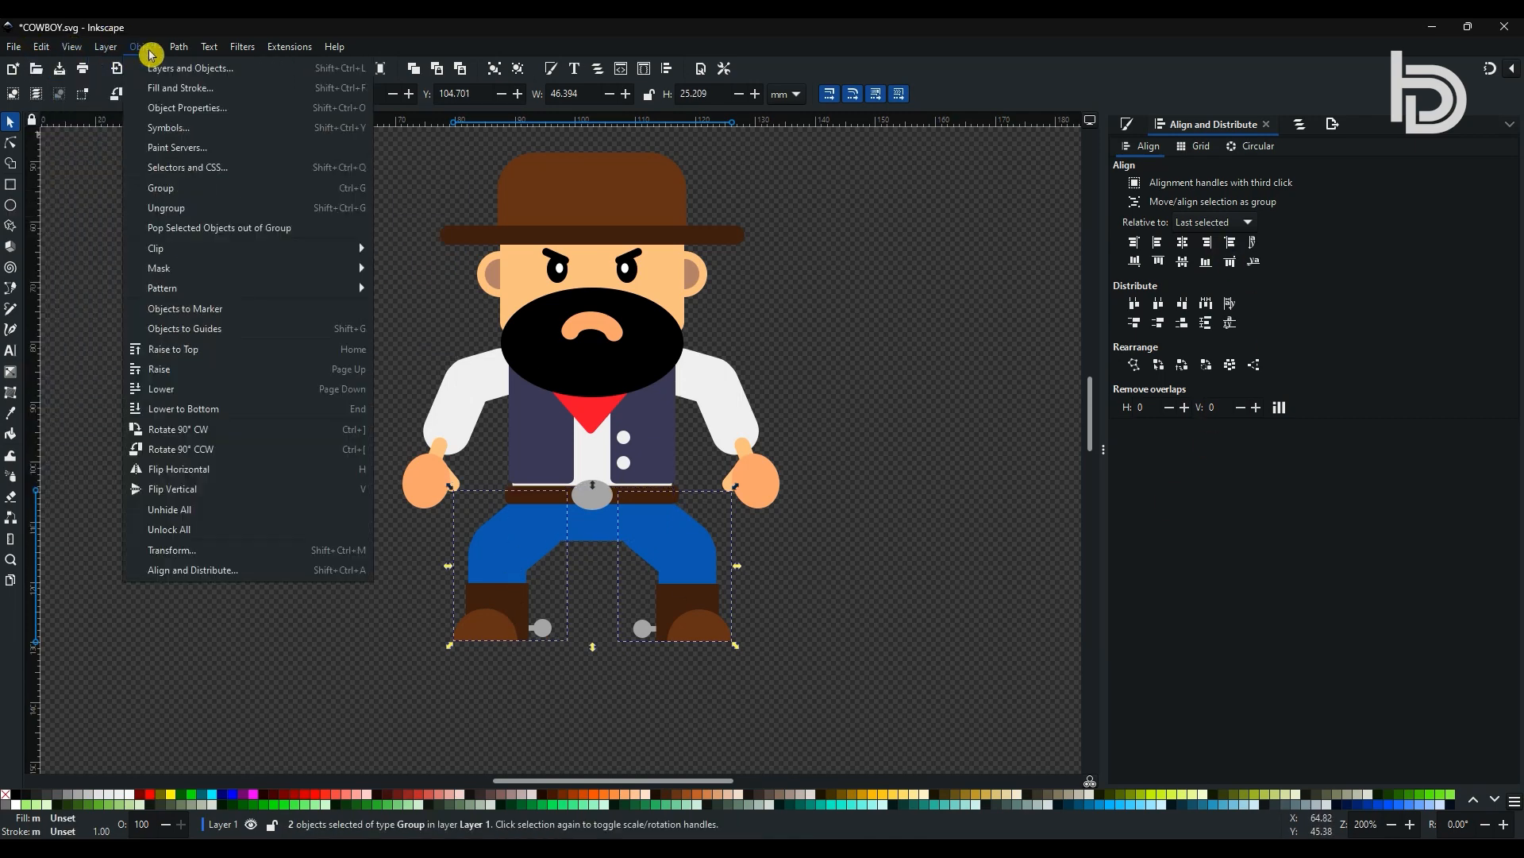
pyautogui.click(159, 194)
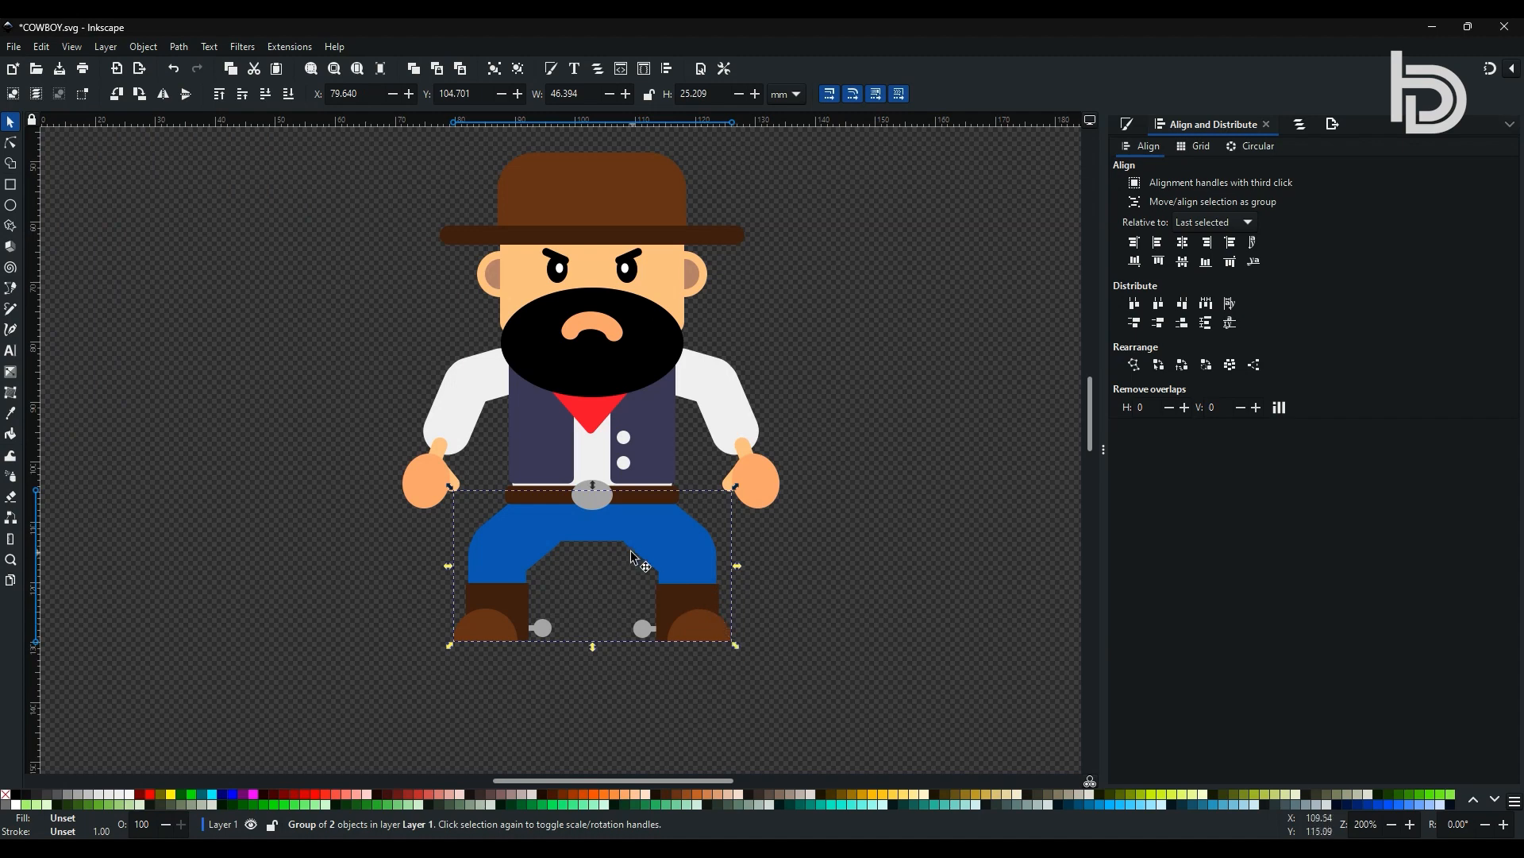
pyautogui.click(953, 570)
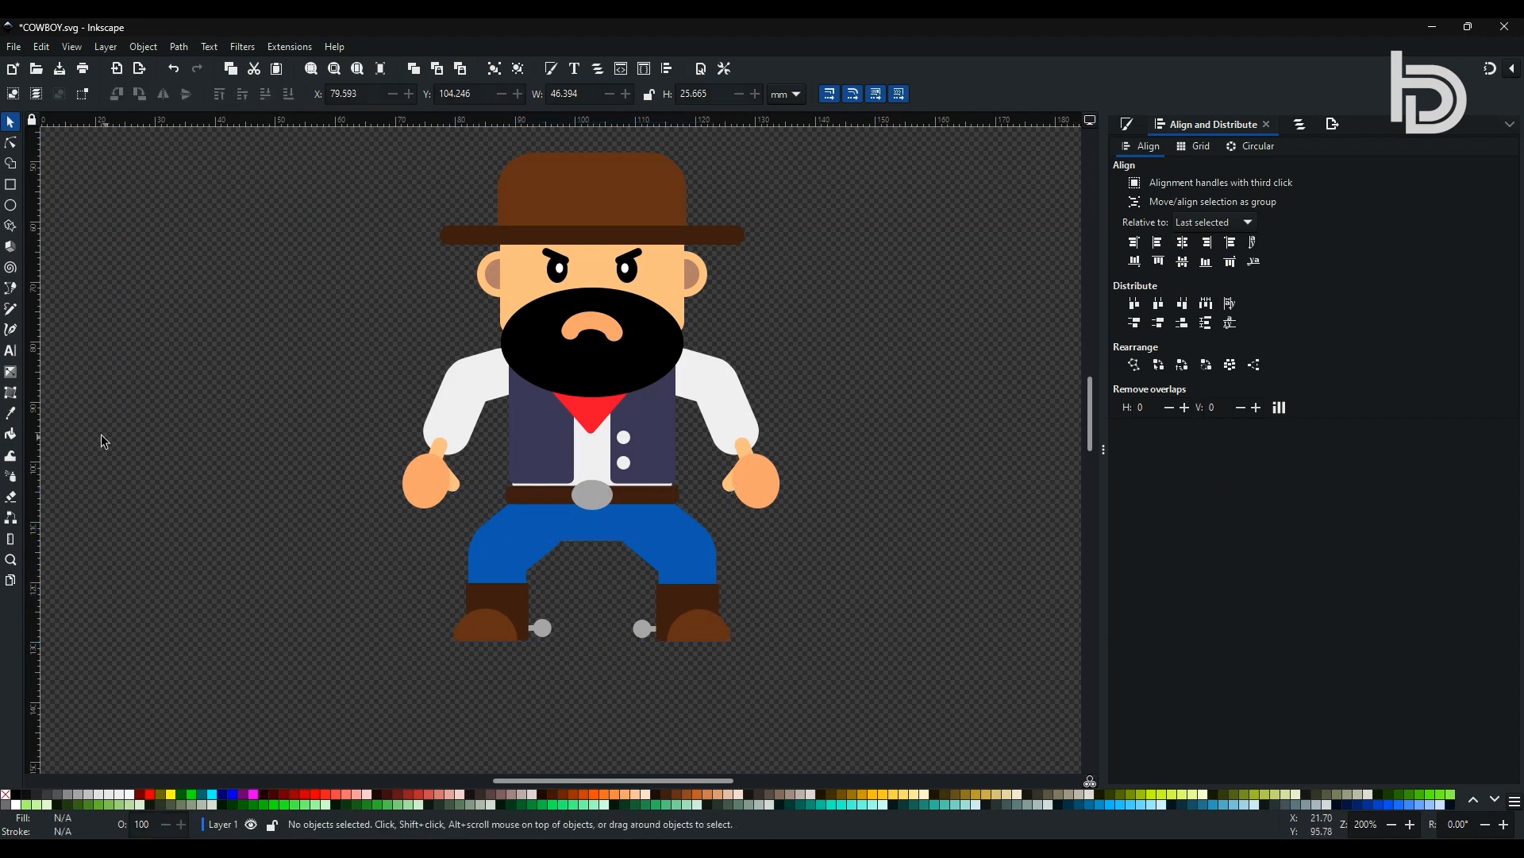
# Draw a brown upright rectangle about 6.4 × 10.5 mm beside the character and a second rectangle about 9.4 × 3.6 mm above it
pyautogui.click(10, 184)
pyautogui.moveTo(216, 486); pyautogui.dragTo(255, 549)
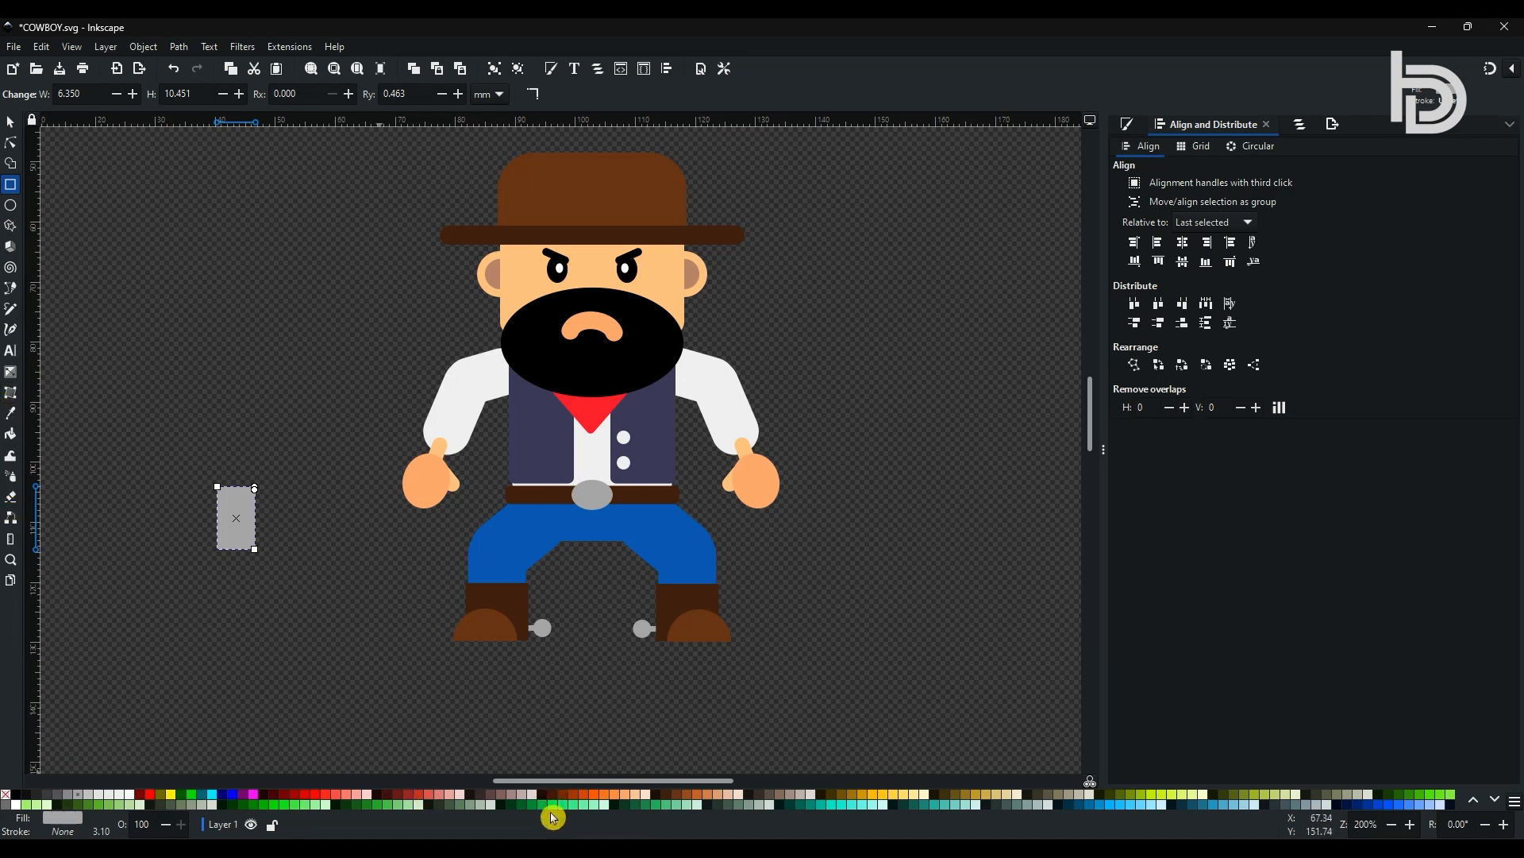
pyautogui.click(675, 794)
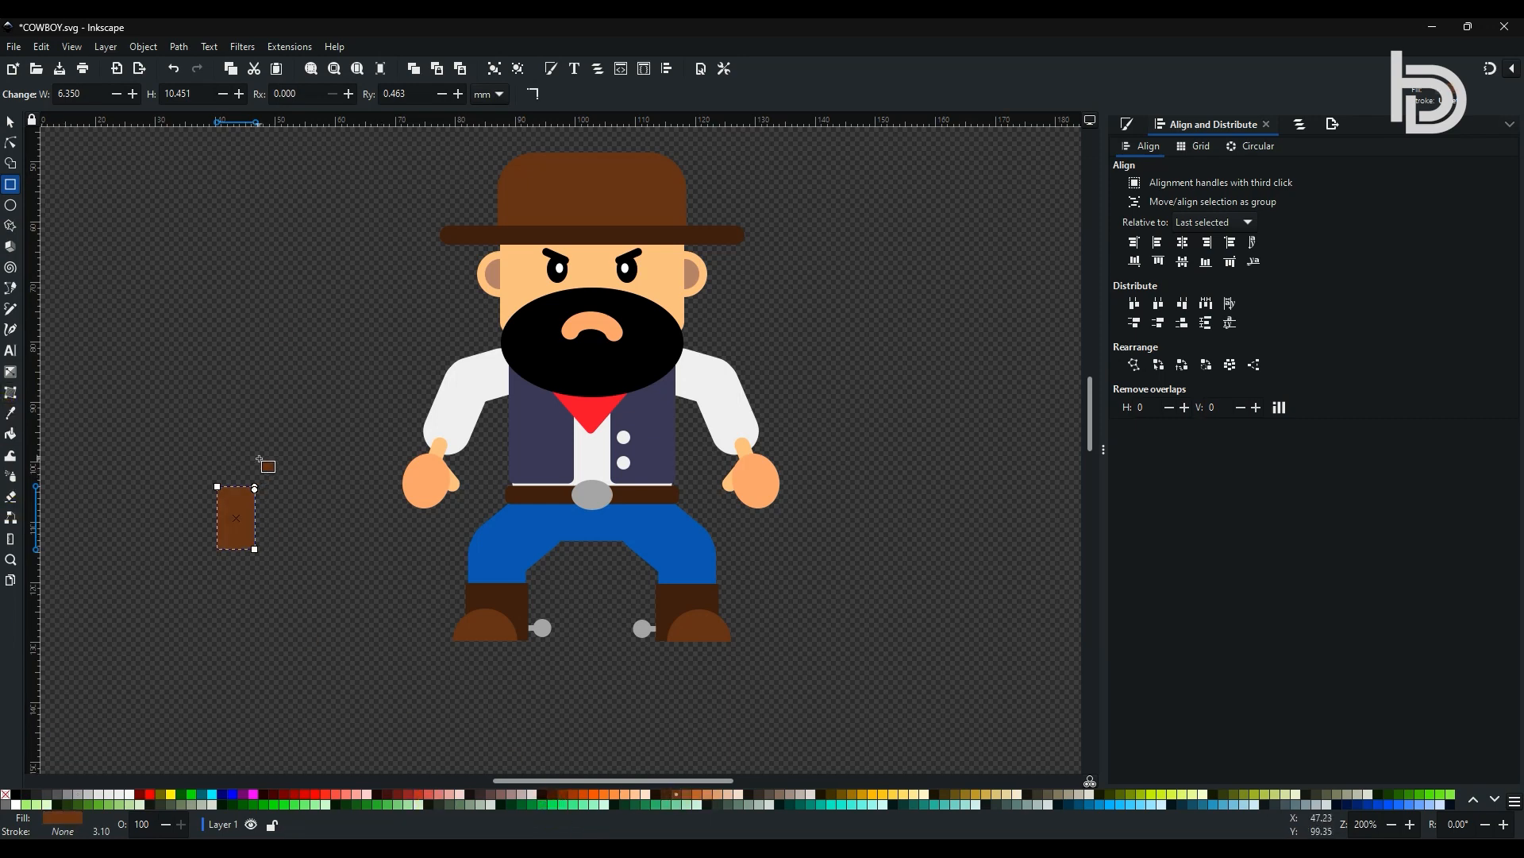
pyautogui.moveTo(260, 459)
pyautogui.mouseDown()
pyautogui.moveTo(321, 492)
pyautogui.moveTo(315, 481)
pyautogui.mouseUp()
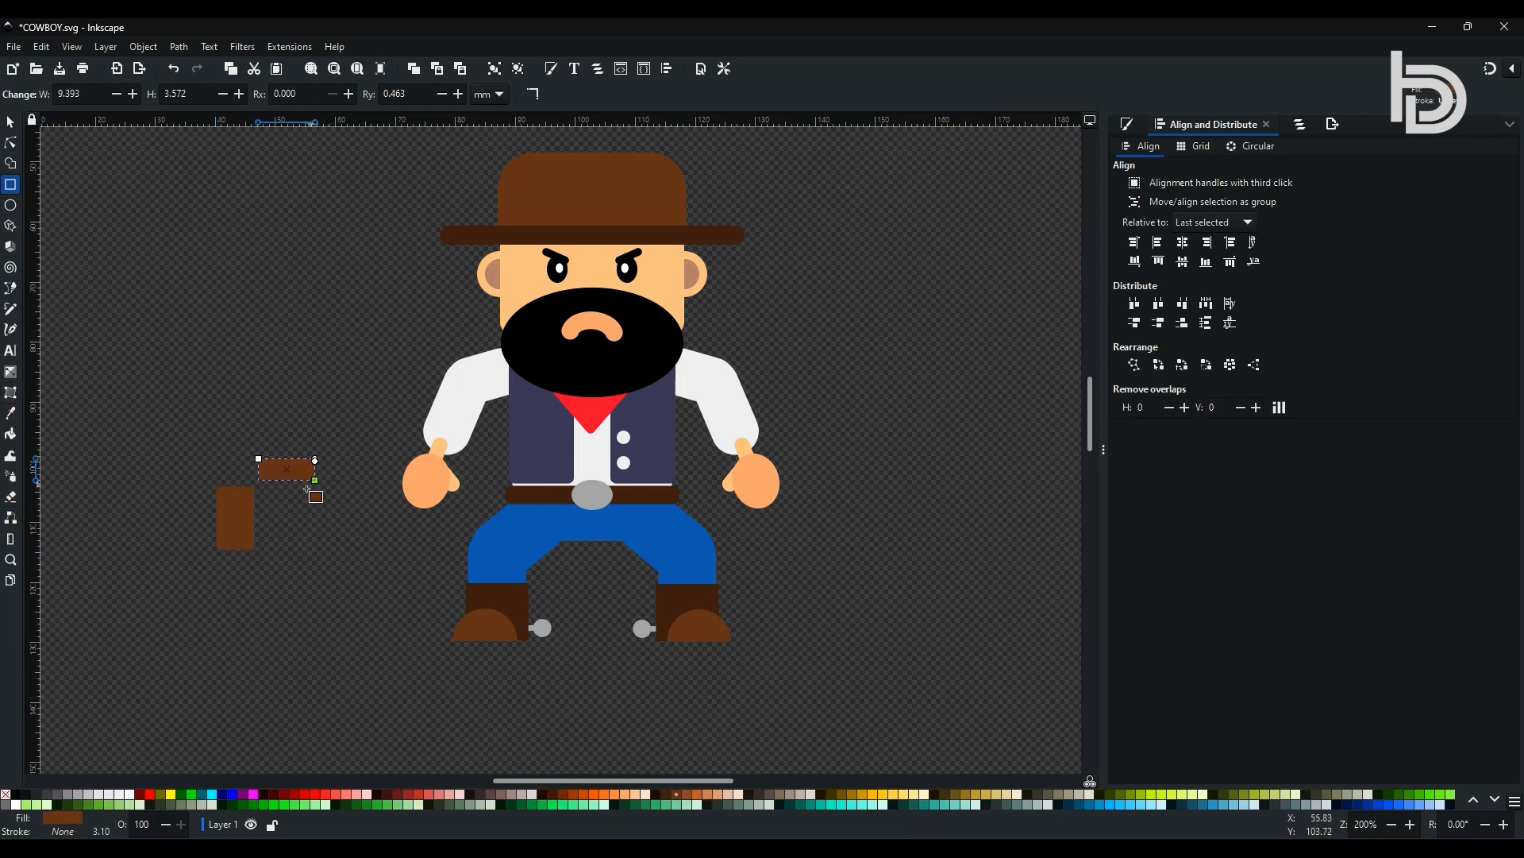
# Narrow the upright holster rectangle and shrink the flat barrel rectangle to about 8.6 × 3.2 mm
pyautogui.click(10, 125)
pyautogui.click(251, 516)
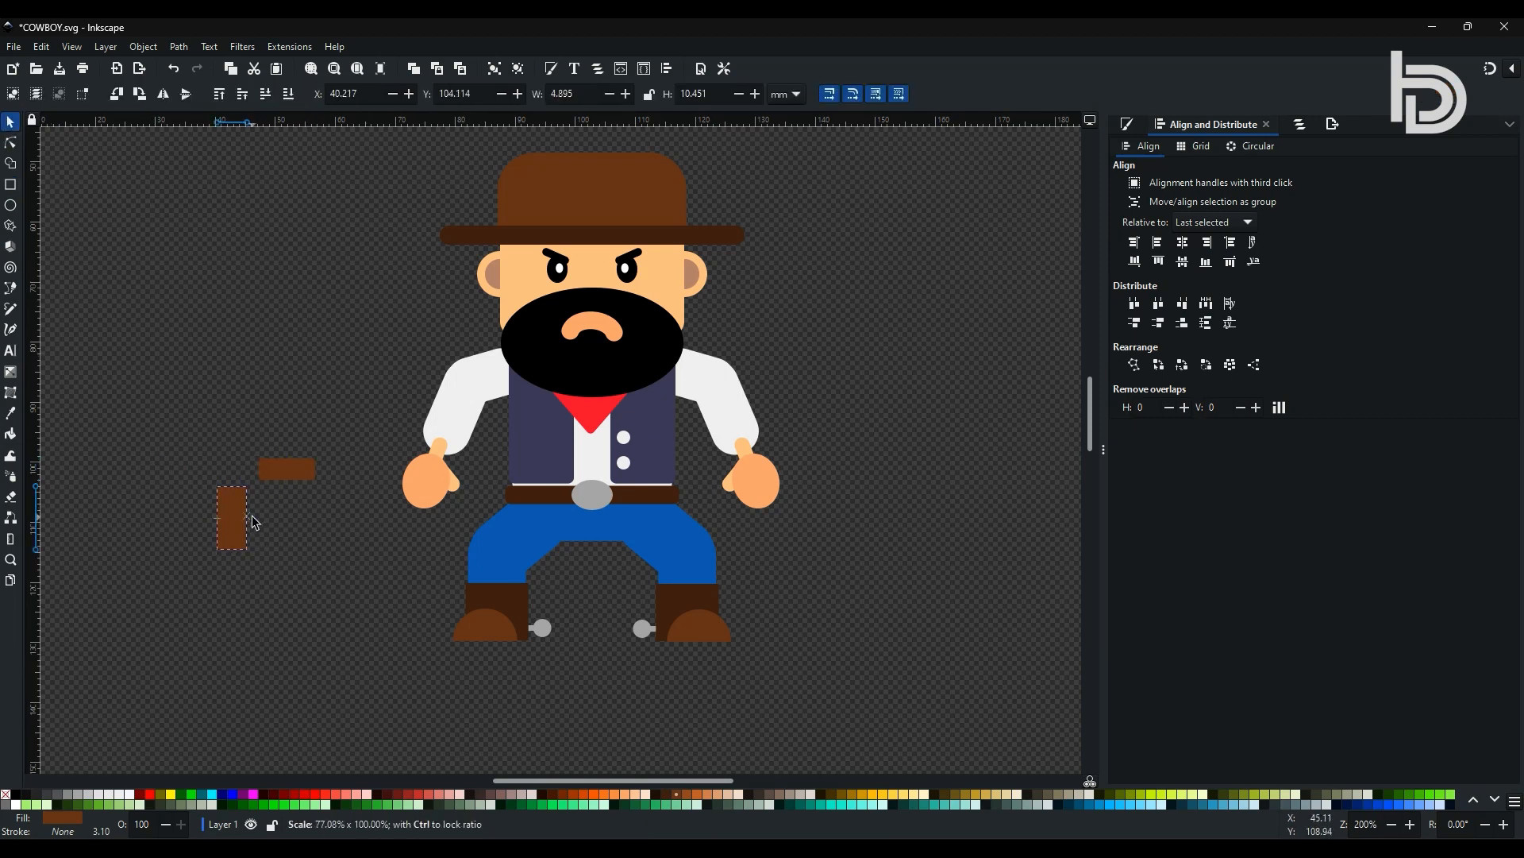
pyautogui.click(307, 475)
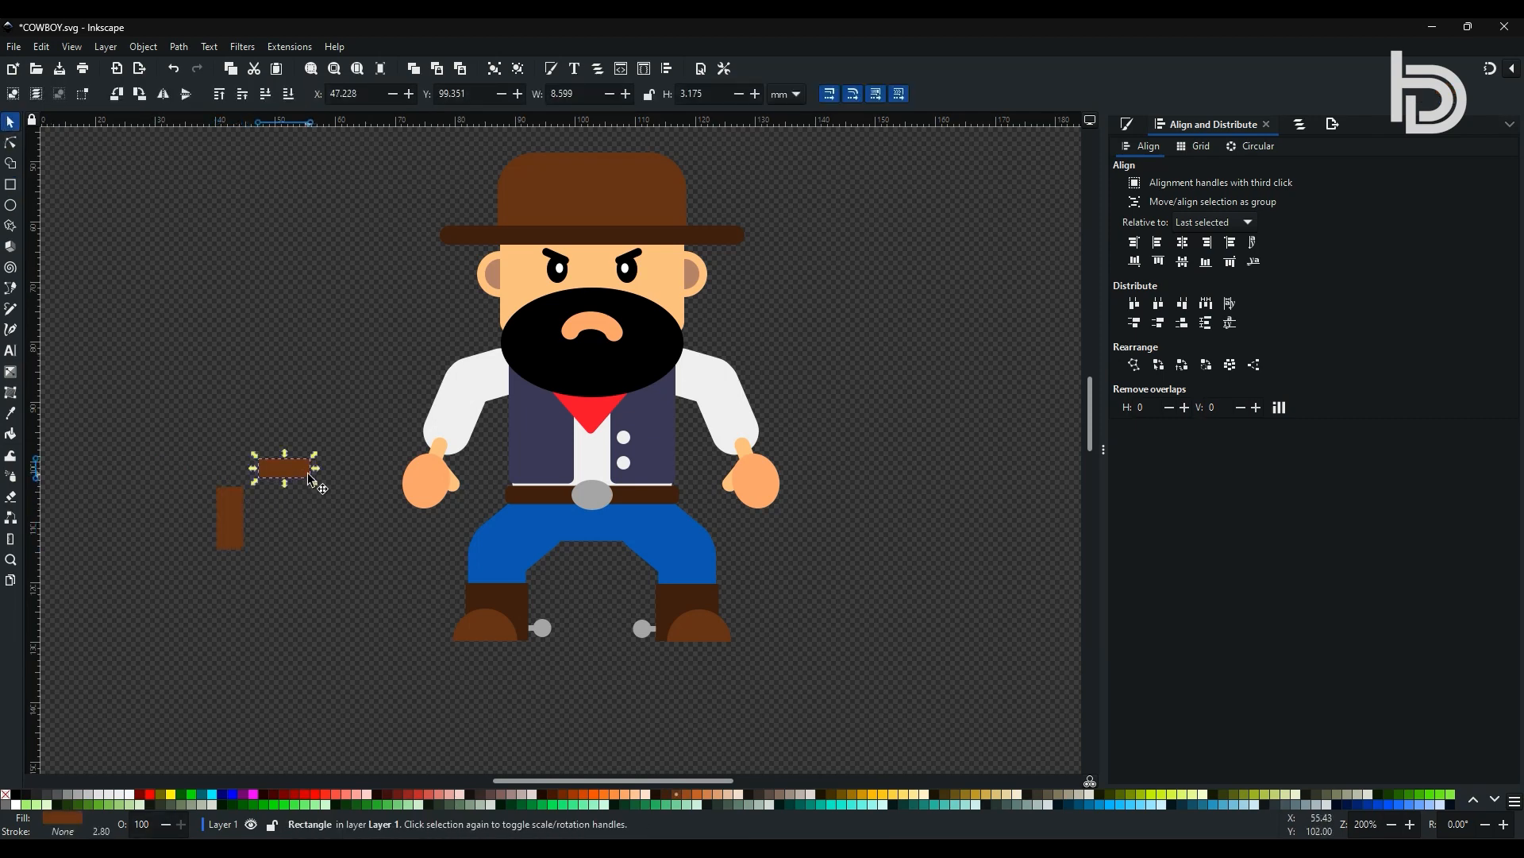
# Colour the barrel rectangle grey, tilt it upwards and tuck it behind the top of the brown holster
pyautogui.moveTo(300, 478); pyautogui.dragTo(268, 478)
pyautogui.click(67, 794)
pyautogui.click(245, 498)
pyautogui.click(265, 94)
pyautogui.click(276, 543)
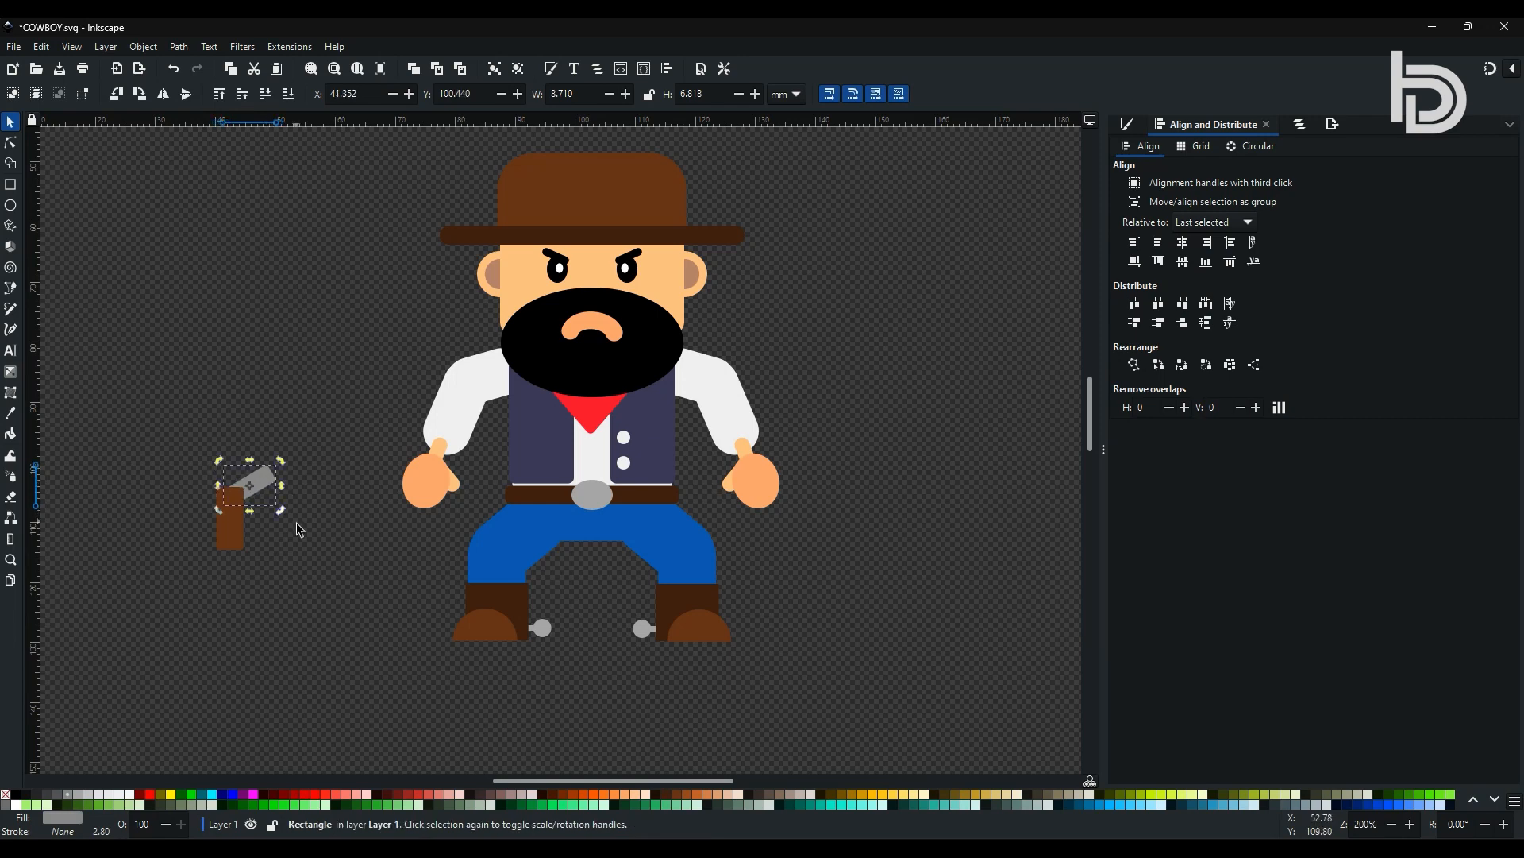
# Draw a circle about 5.4 mm across beside the holster and remove its fill, keeping only the grey outline
pyautogui.click(10, 205)
pyautogui.moveTo(112, 521); pyautogui.dragTo(154, 562)
pyautogui.rightClick(69, 817)
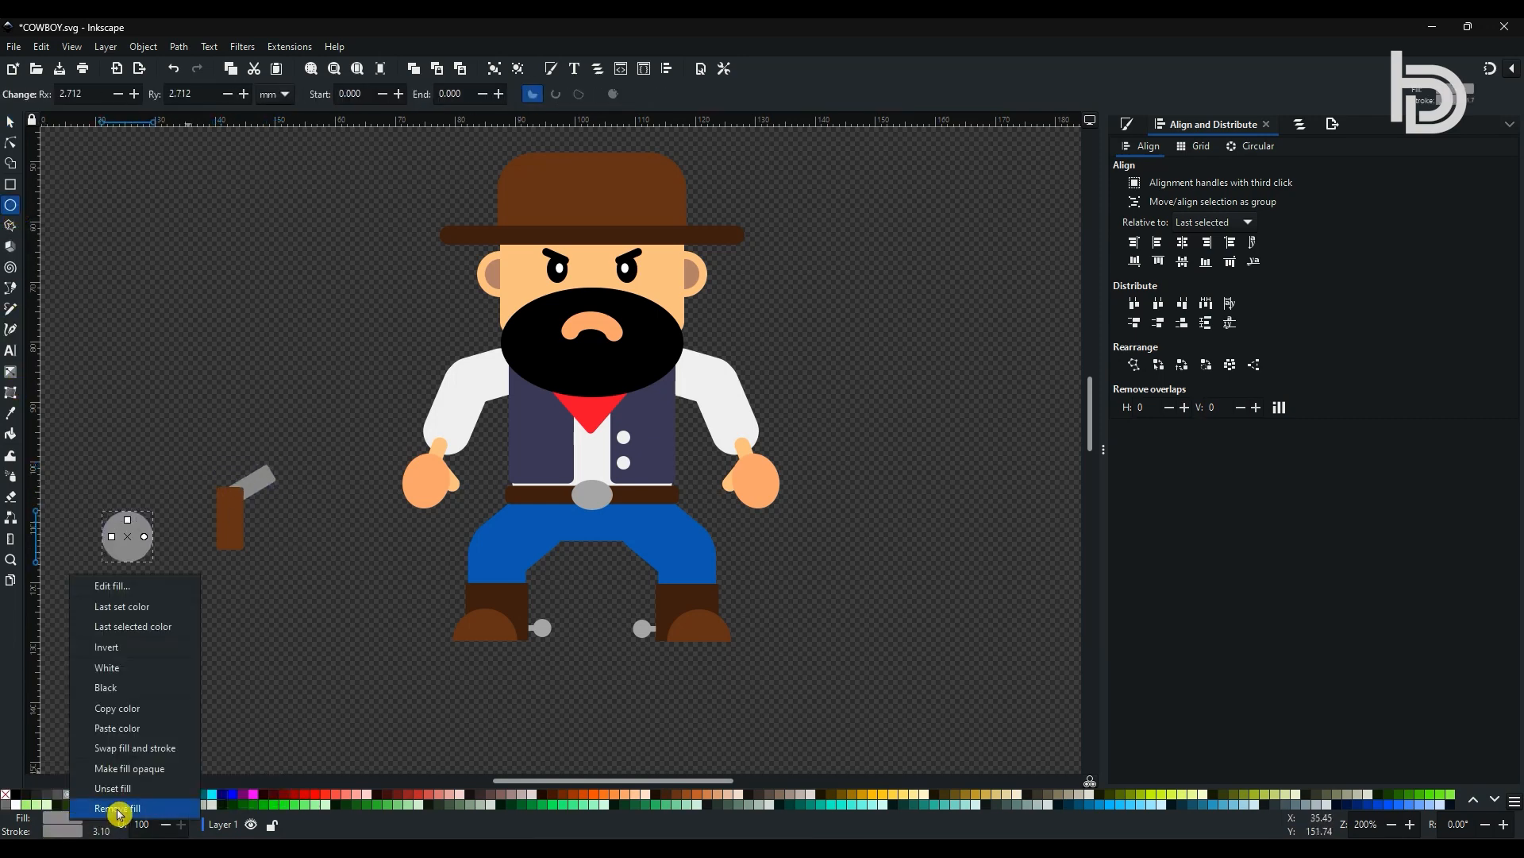
pyautogui.click(119, 807)
# Thin the ring's stroke to 1.2 mm and fit the ring, scaled to about 6.1 mm, behind the holster as a trigger guard
pyautogui.hotkey('ctrl', 'shift', 'f')
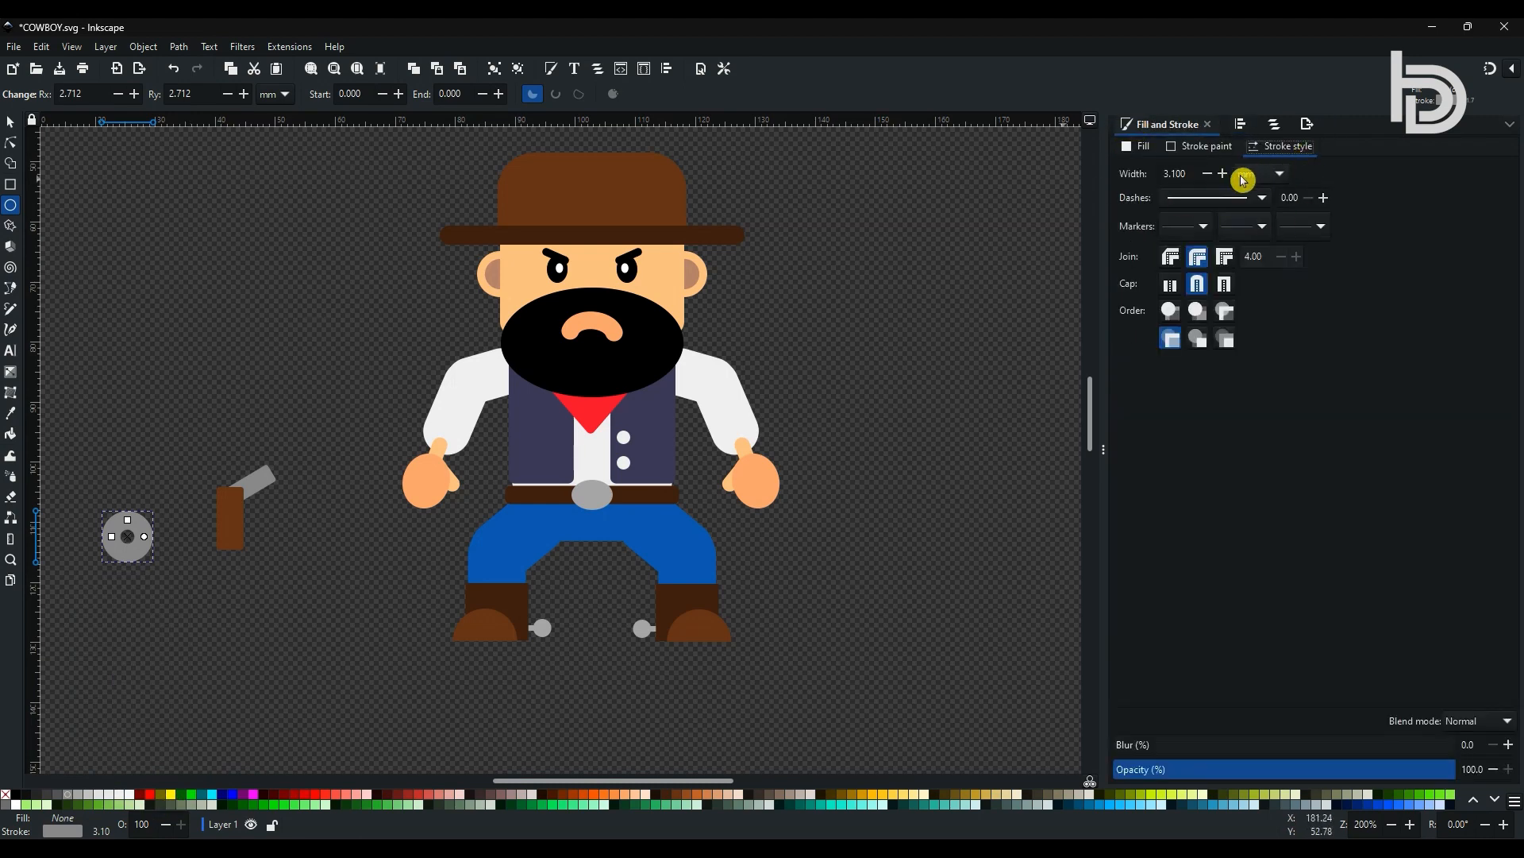
pyautogui.click(1210, 174)
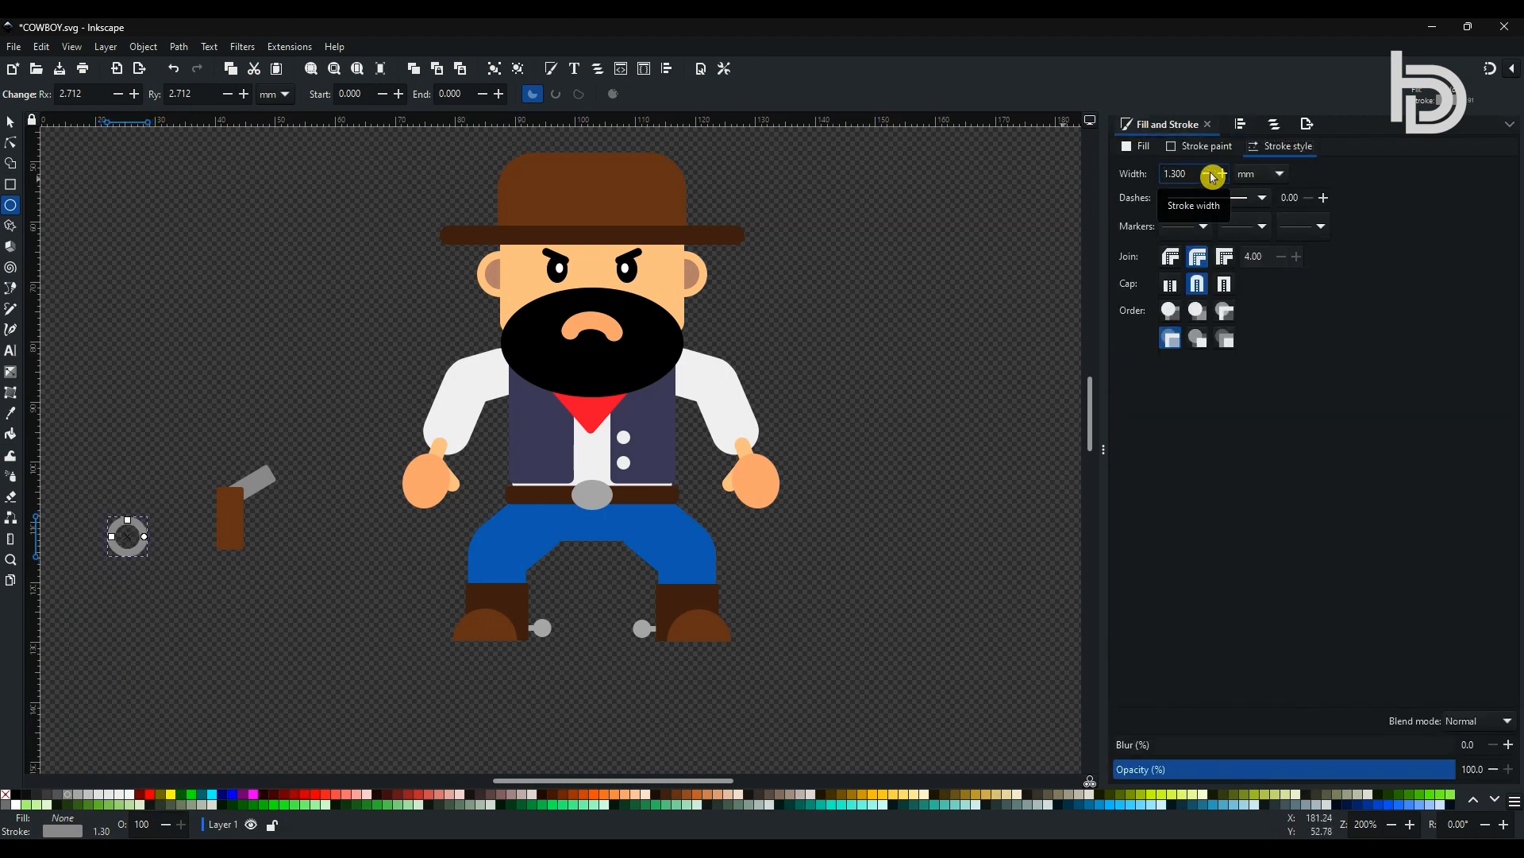
pyautogui.click(1212, 174)
pyautogui.click(10, 121)
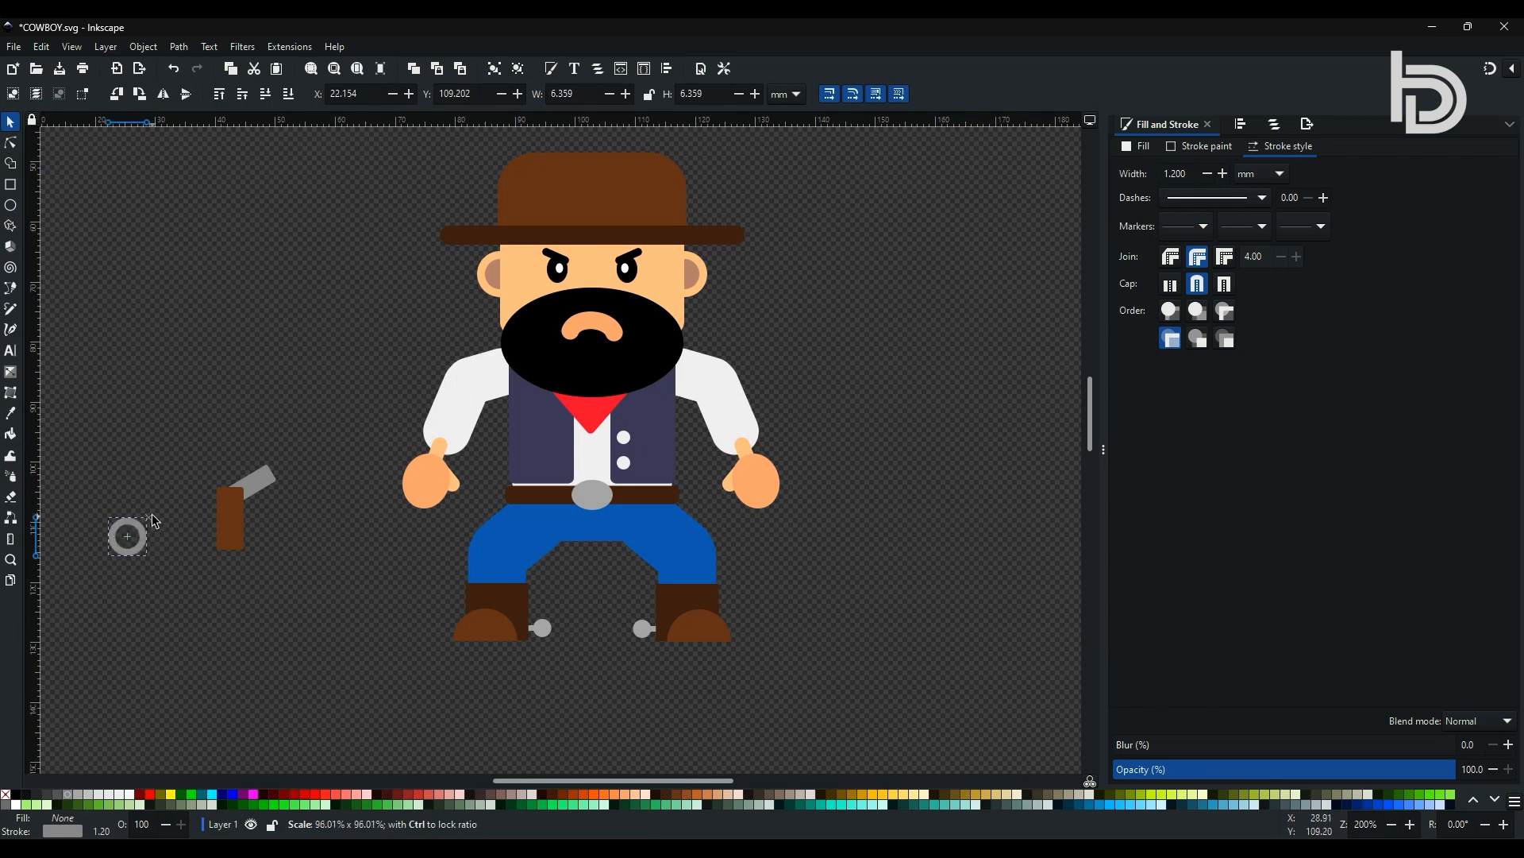
pyautogui.moveTo(151, 513); pyautogui.dragTo(242, 505)
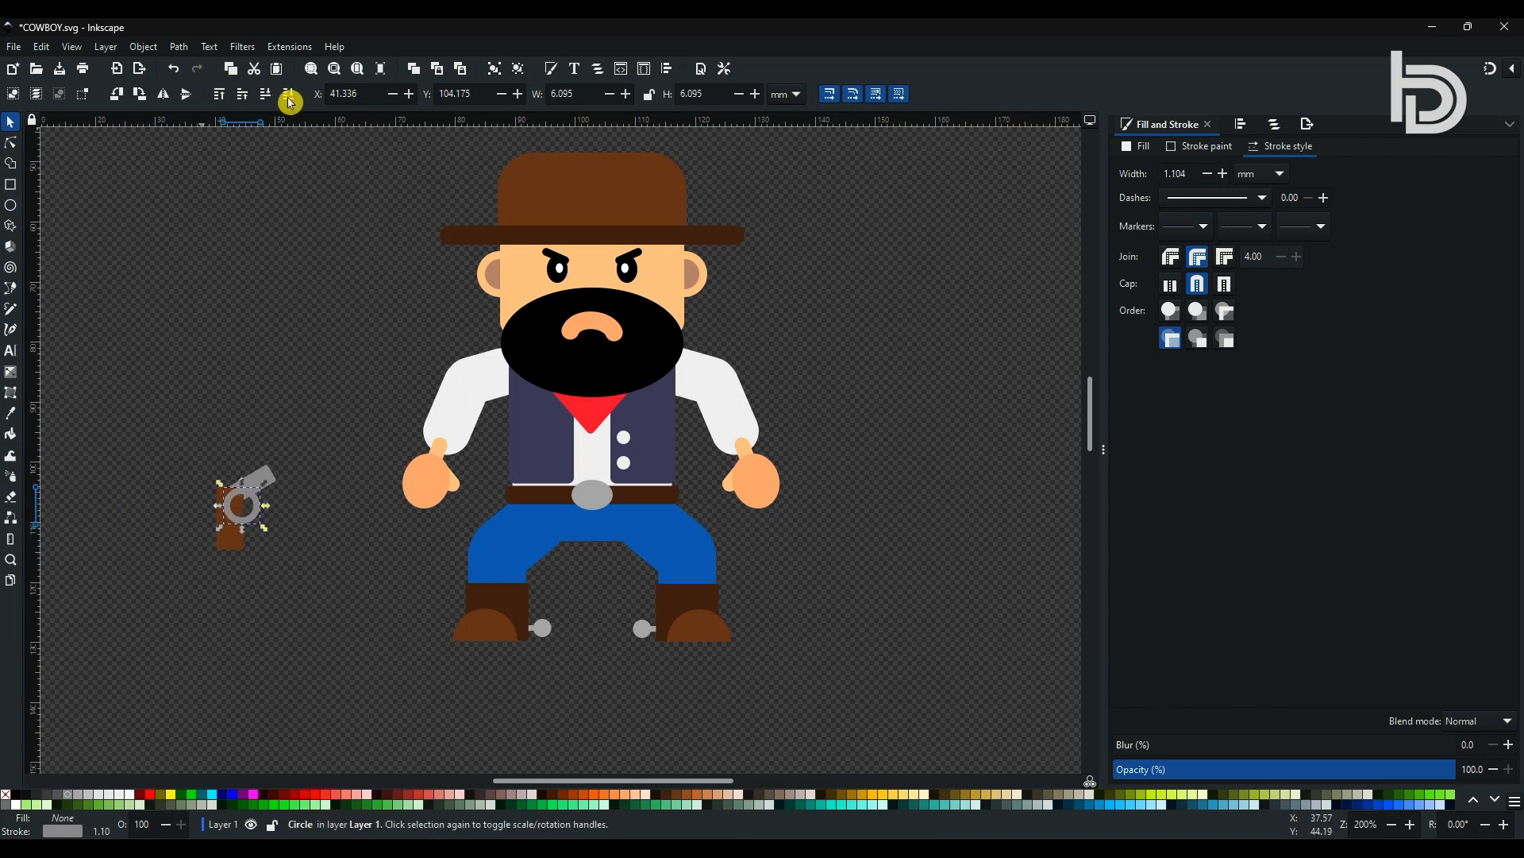
# Group the holster, barrel and trigger guard and place the gun on the character's hip, at the right end of the belt
pyautogui.moveTo(161, 414); pyautogui.dragTo(307, 592)
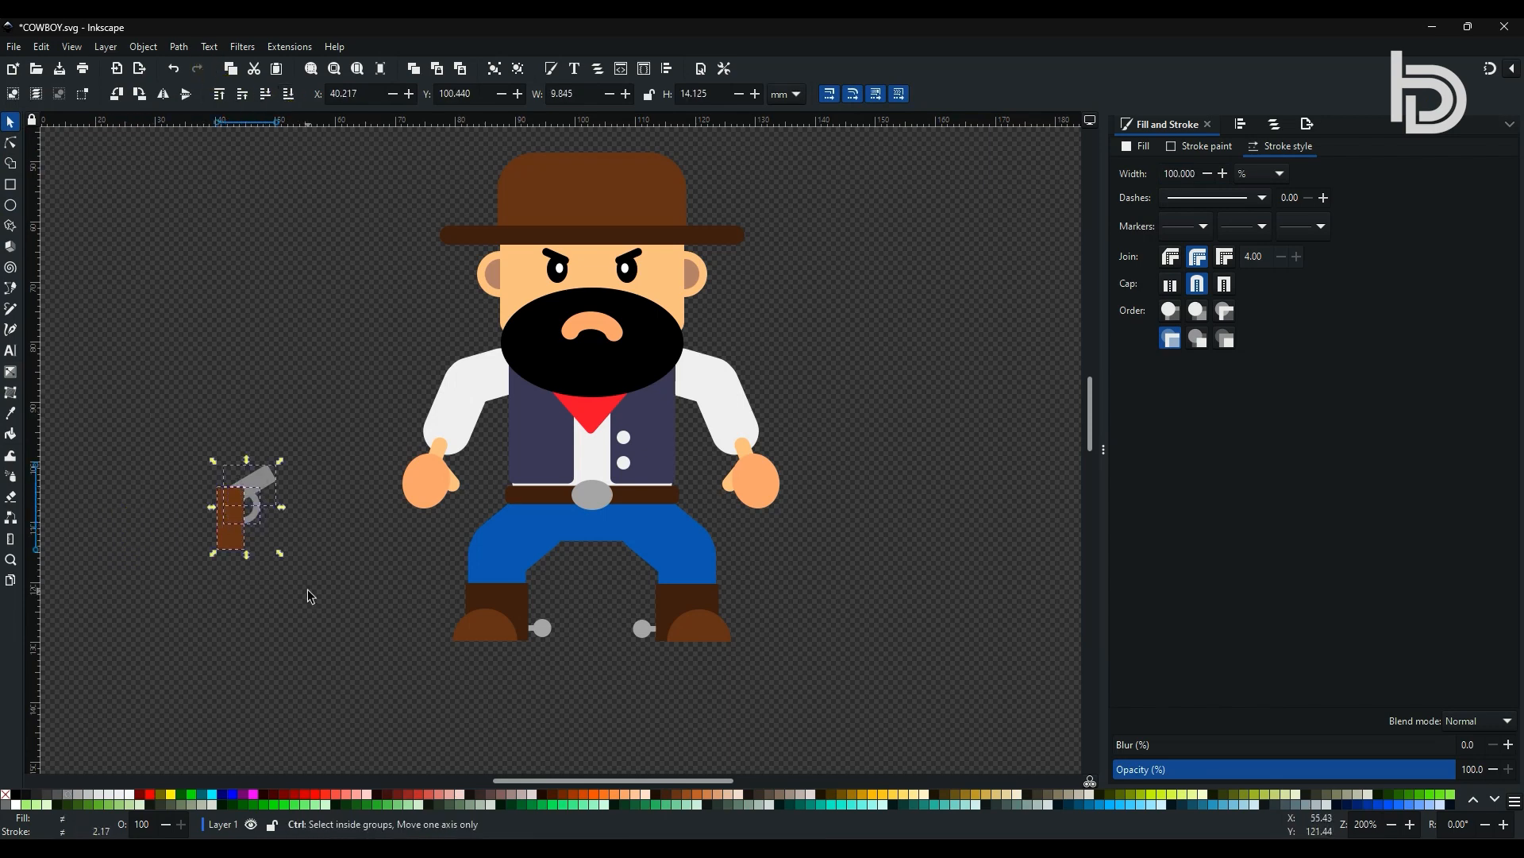
pyautogui.hotkey('ctrl', 'g')
pyautogui.moveTo(264, 493)
pyautogui.mouseDown()
pyautogui.moveTo(676, 568)
pyautogui.moveTo(703, 496)
pyautogui.mouseUp()
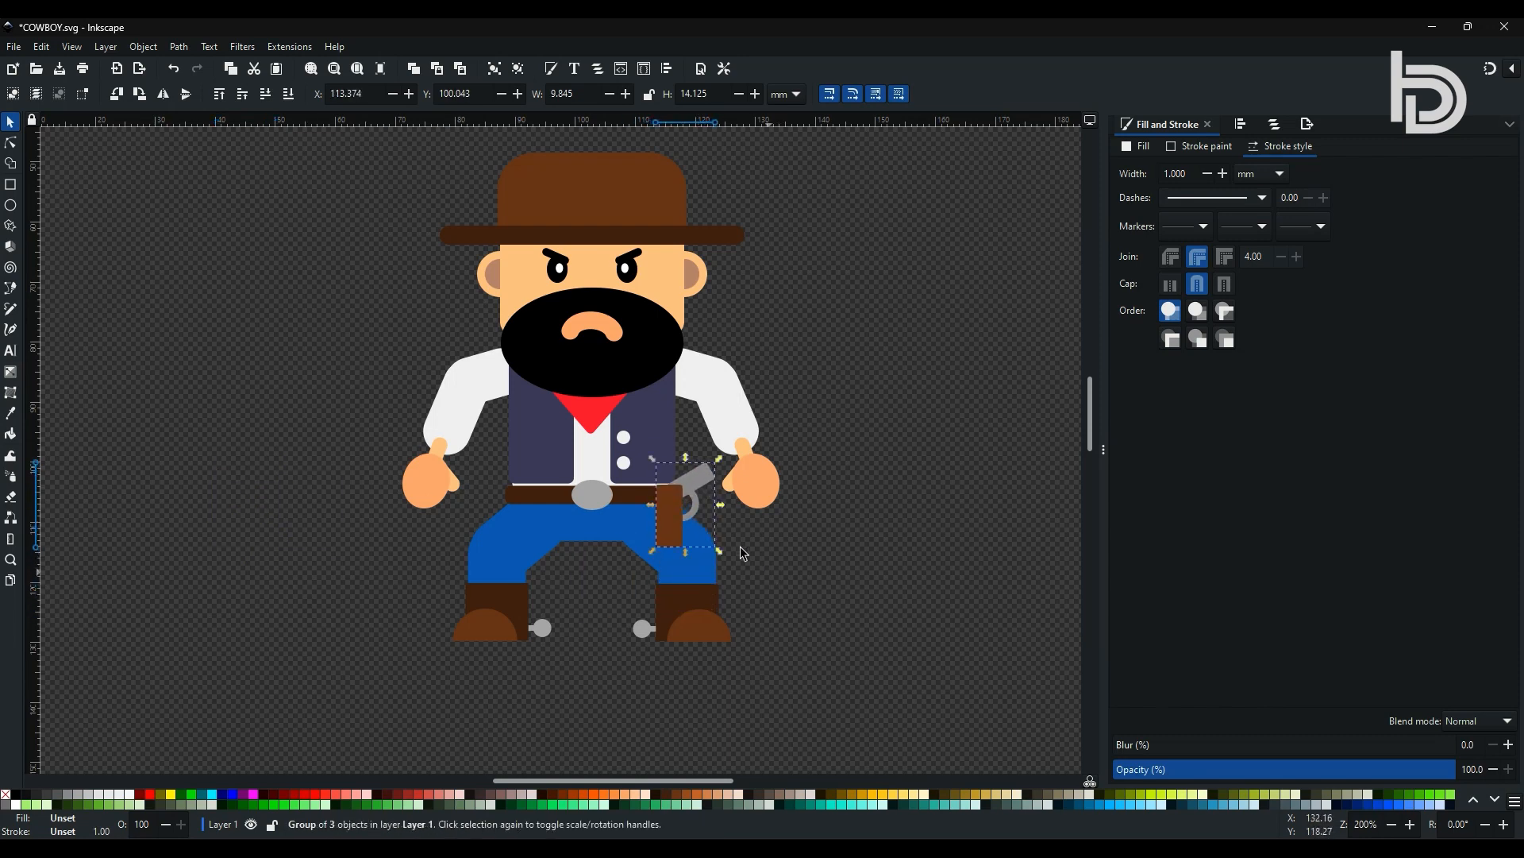
# Duplicate the gun group, flip the copy horizontally and shift it straight across to the opposite end of the belt
pyautogui.click(69, 50)
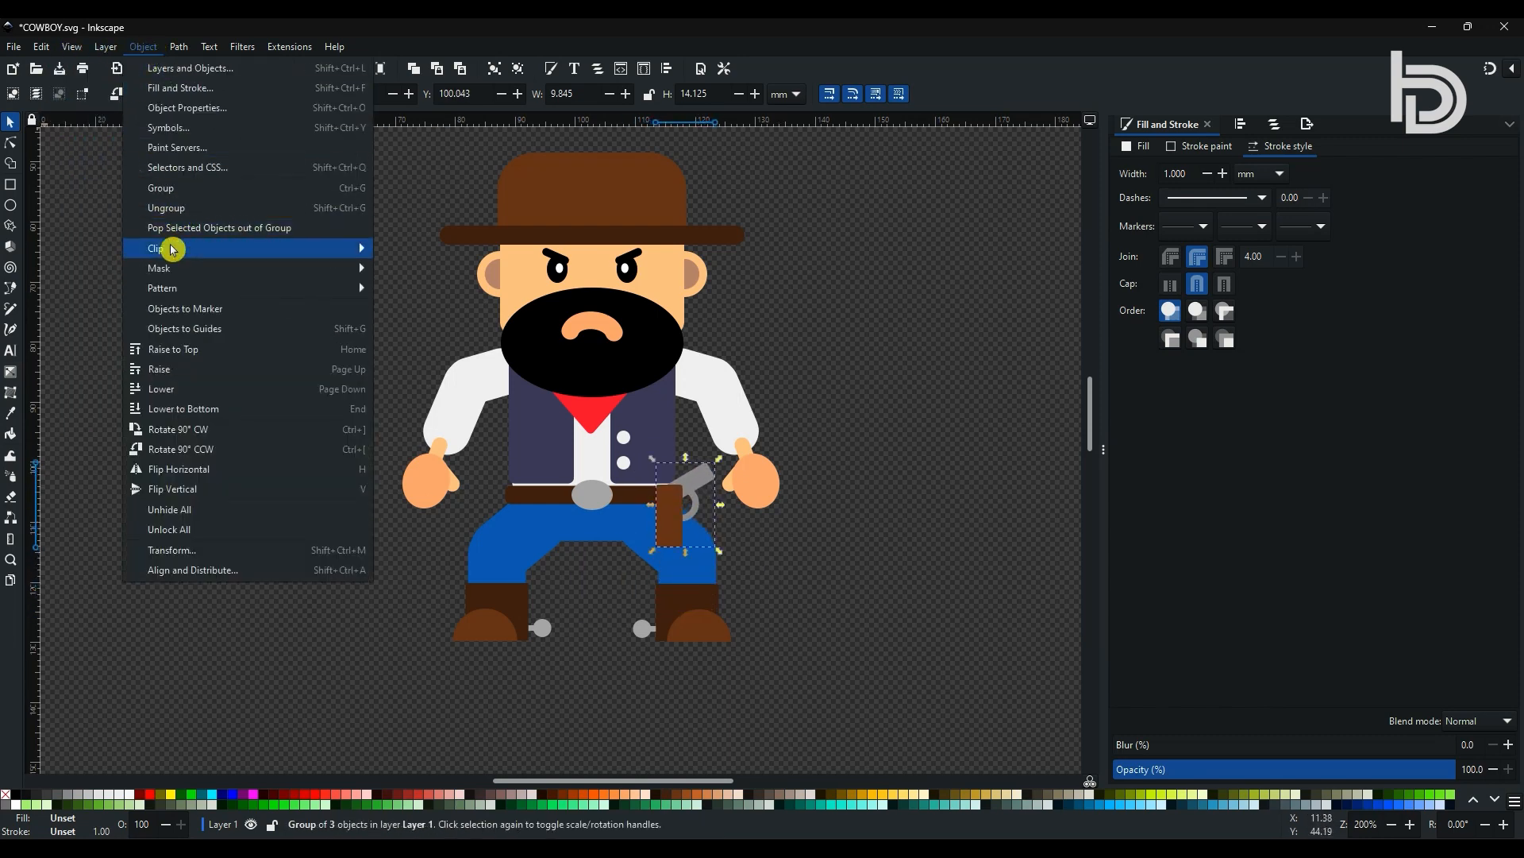
pyautogui.click(746, 538)
pyautogui.click(166, 95)
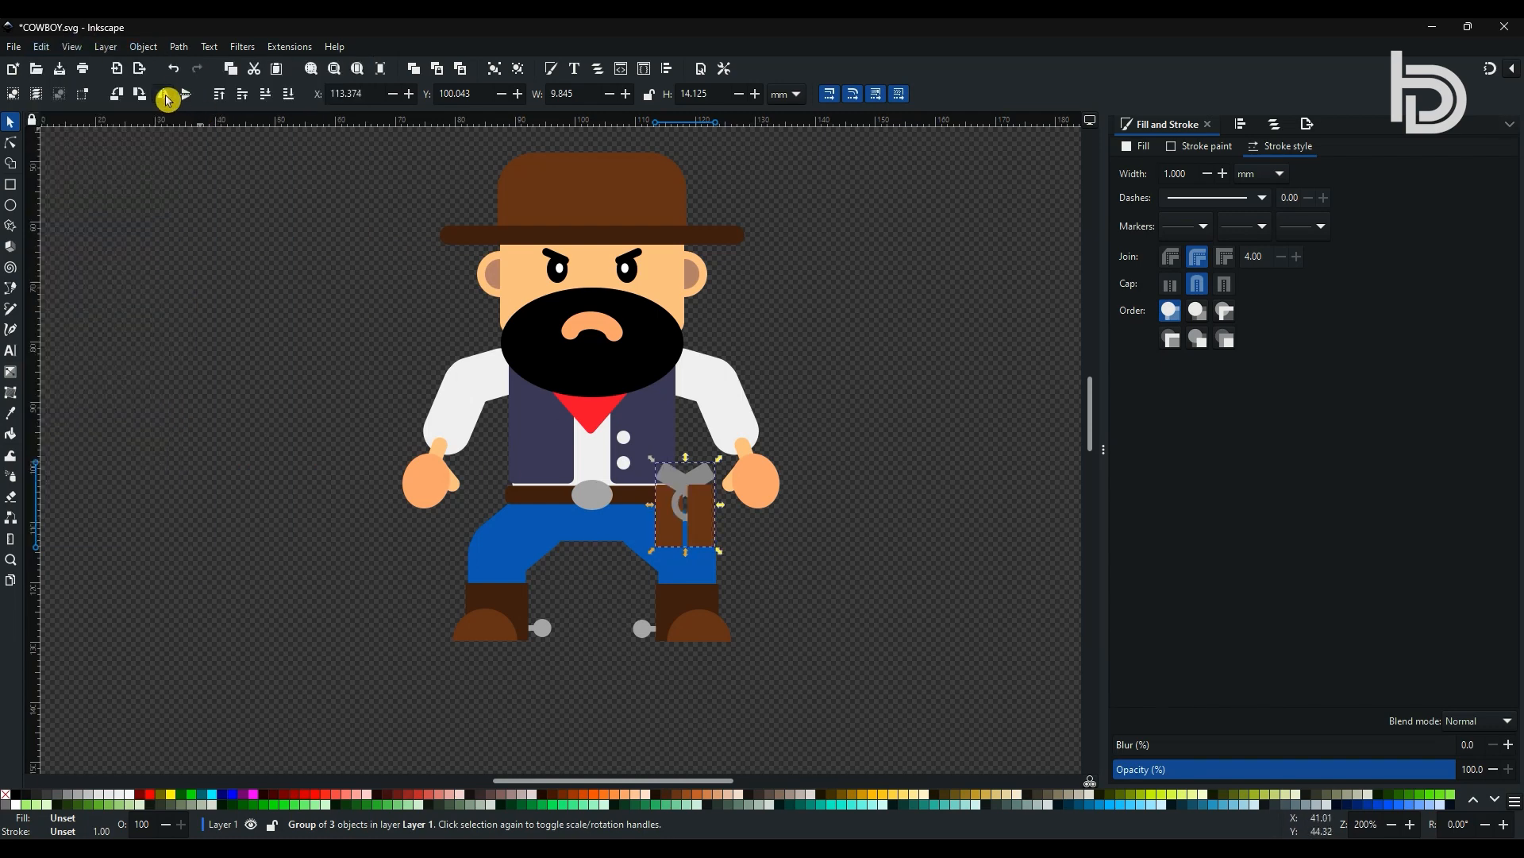
pyautogui.press('Left')
pyautogui.press('Left')
pyautogui.press('Left')
pyautogui.press('Left')
pyautogui.press('Left')
pyautogui.press('Left')
pyautogui.press('Left')
pyautogui.press('Left')
pyautogui.press('Left')
pyautogui.press('Left')
pyautogui.press('Left')
pyautogui.press('Left')
pyautogui.press('Left')
pyautogui.press('Left')
pyautogui.press('Left')
pyautogui.press('Left')
pyautogui.press('Left')
pyautogui.press('Left')
pyautogui.press('Left')
pyautogui.press('Left')
pyautogui.press('Left')
pyautogui.press('Left')
pyautogui.press('Left')
pyautogui.press('Left')
pyautogui.press('Left')
pyautogui.press('Left')
pyautogui.press('Left')
pyautogui.press('Left')
pyautogui.press('Left')
pyautogui.press('Left')
pyautogui.press('Left')
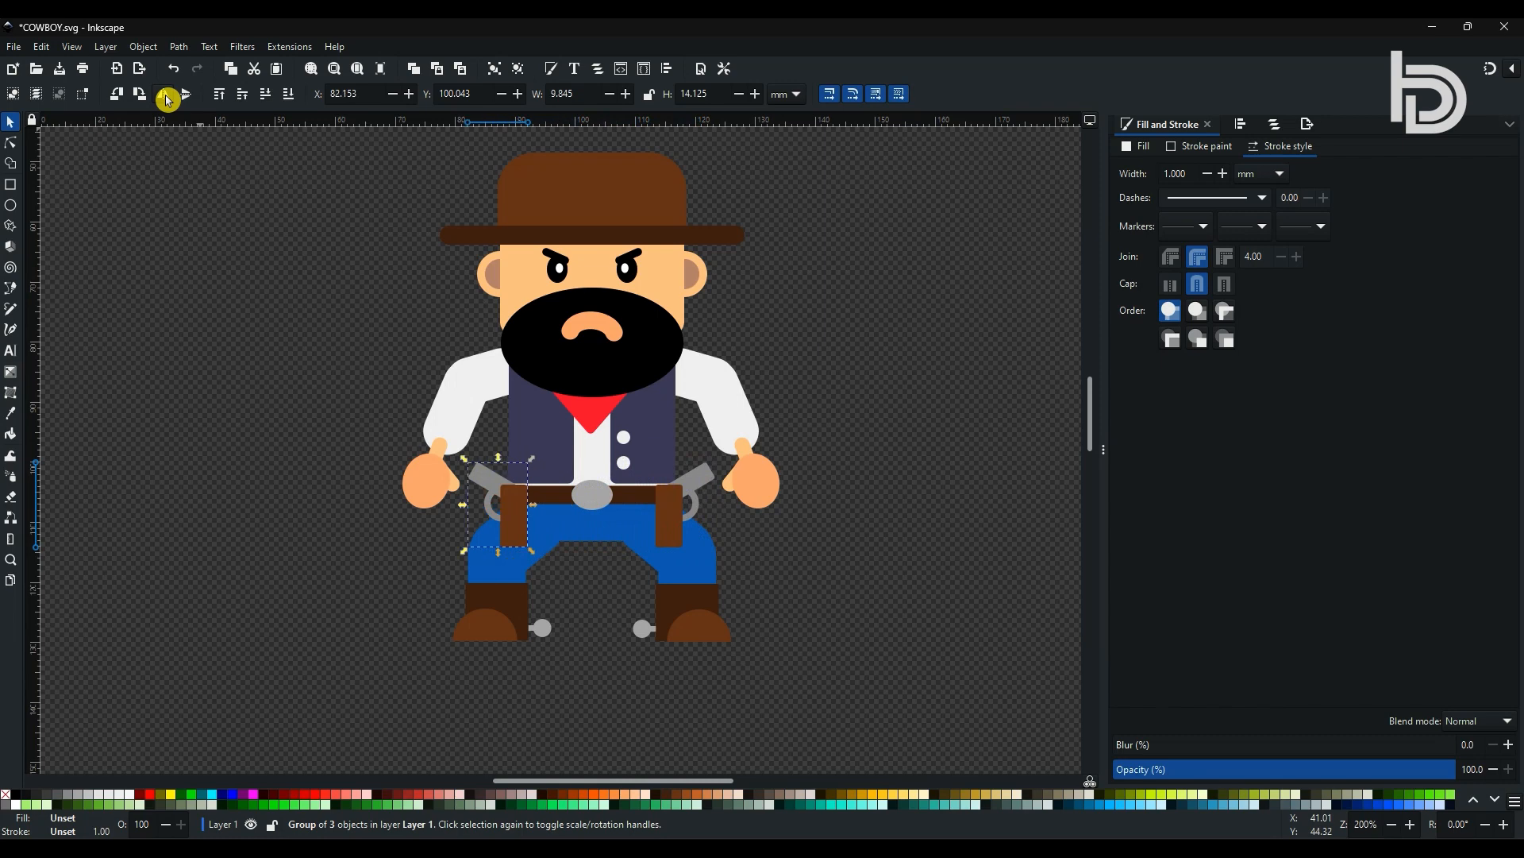
# Group the two guns and centre the pair horizontally on the trousers
pyautogui.keyDown('shift'); pyautogui.click(714, 515); pyautogui.keyUp('shift')
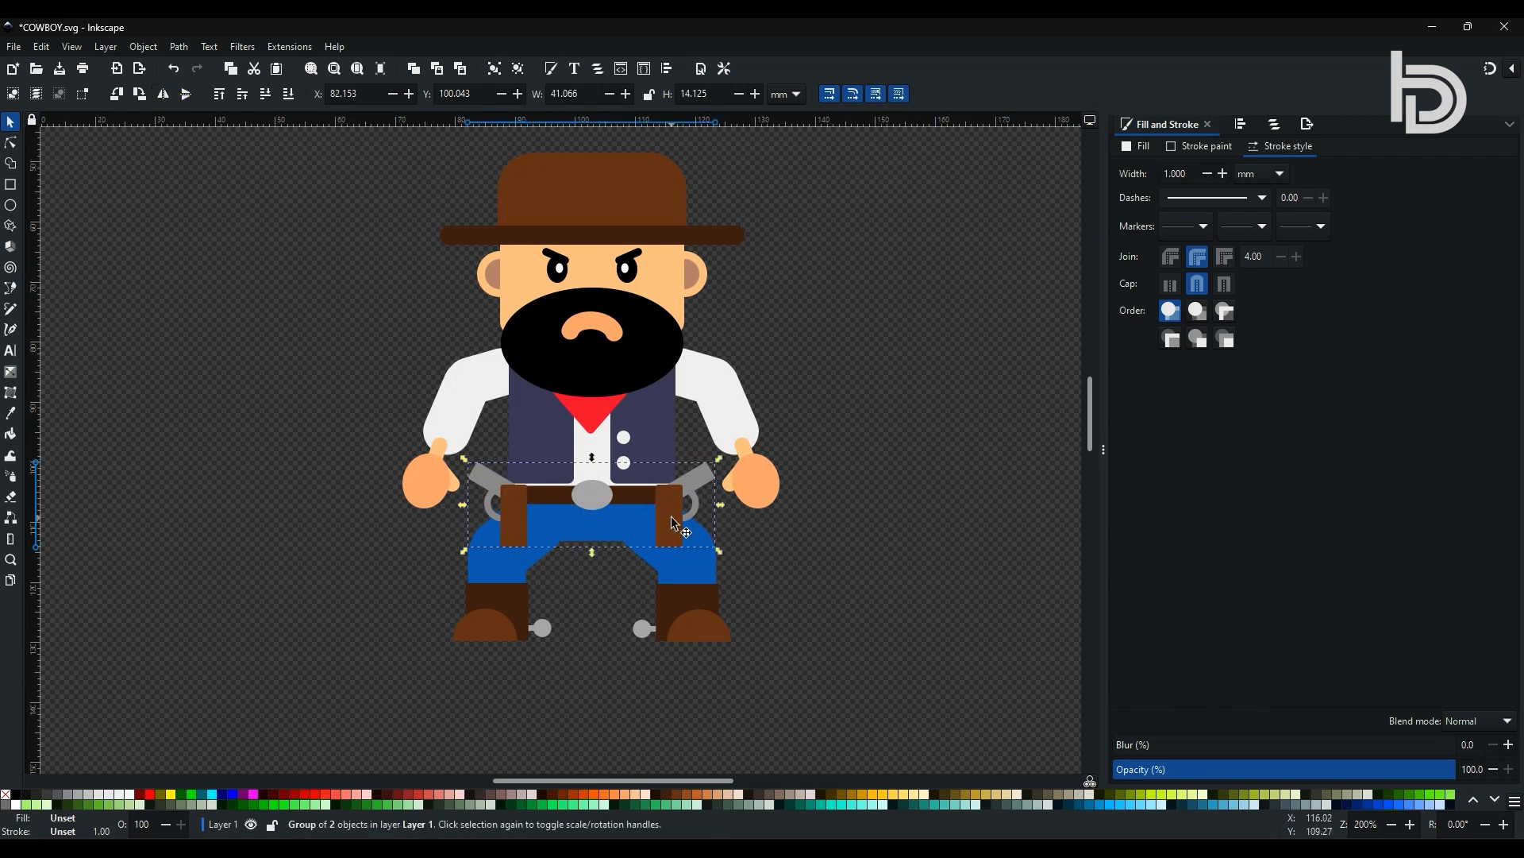
pyautogui.keyDown('shift'); pyautogui.click(602, 527); pyautogui.keyUp('shift')
pyautogui.click(1243, 127)
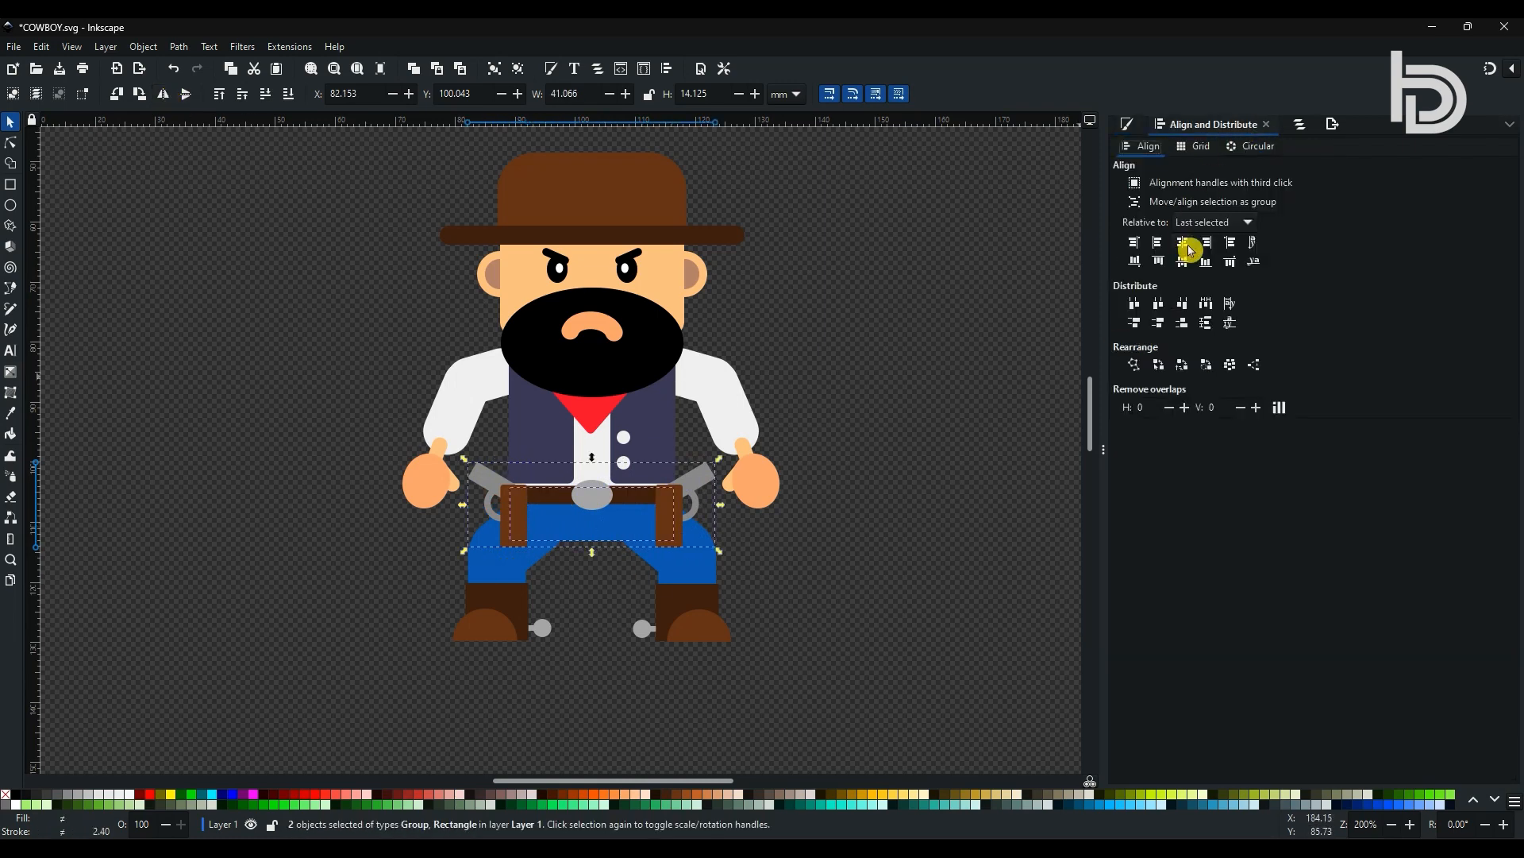
# Scale the hat and head parts down together to about 46.5 × 37.3 mm and lower them onto the body
pyautogui.scroll(2, 421, 329)
pyautogui.moveTo(334, 175); pyautogui.dragTo(854, 745)
pyautogui.click(953, 445)
pyautogui.moveTo(778, 175); pyautogui.dragTo(431, 463)
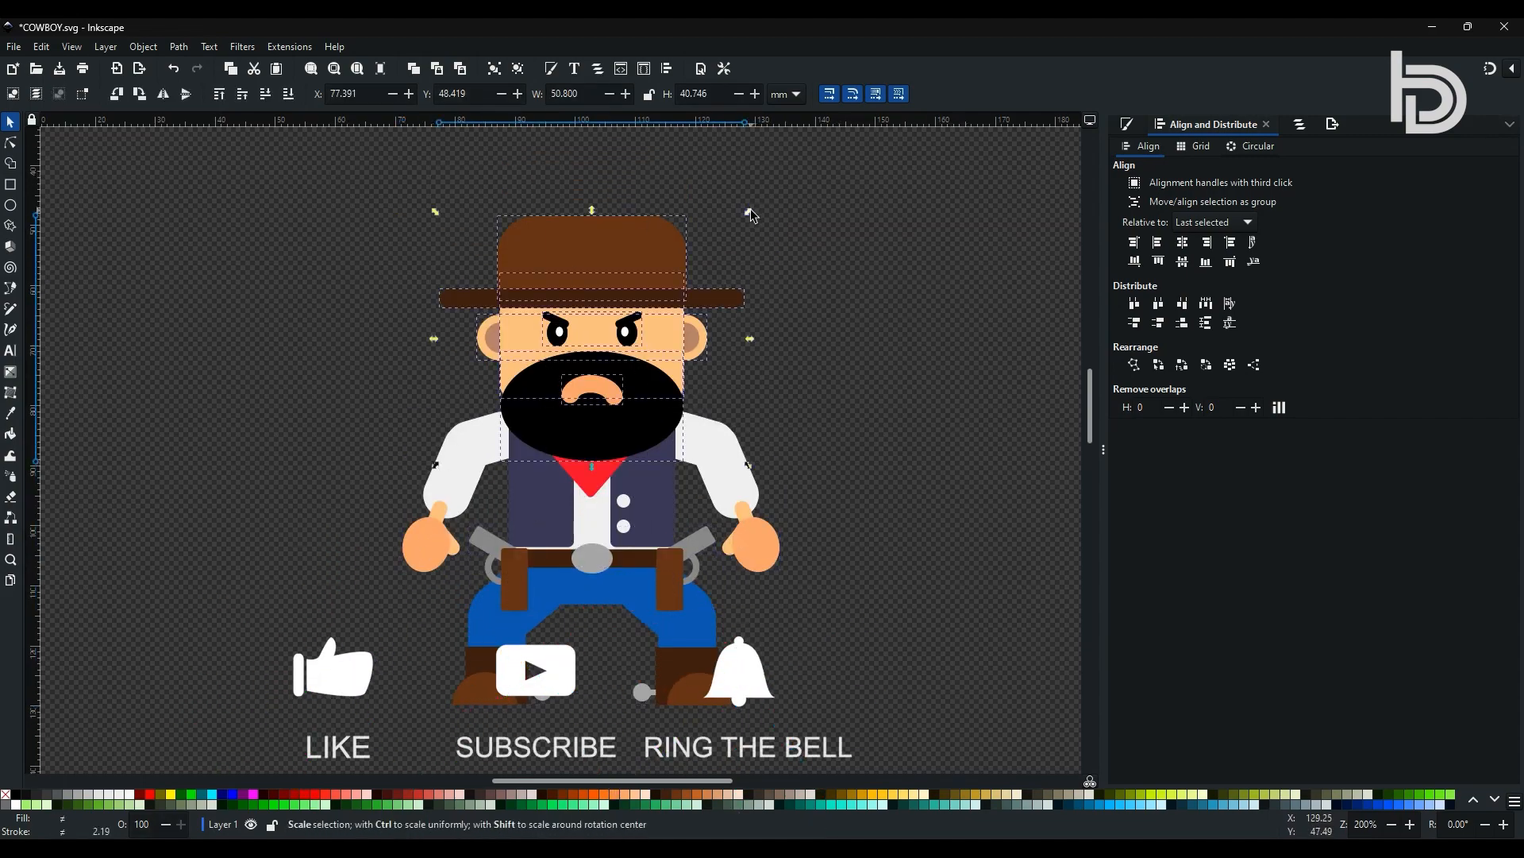
pyautogui.moveTo(748, 211); pyautogui.dragTo(735, 222)
pyautogui.moveTo(624, 242); pyautogui.dragTo(623, 257)
pyautogui.press('Escape')
# Scale the group of both arms down to about 59.7 × 25.4 mm
pyautogui.click(736, 446)
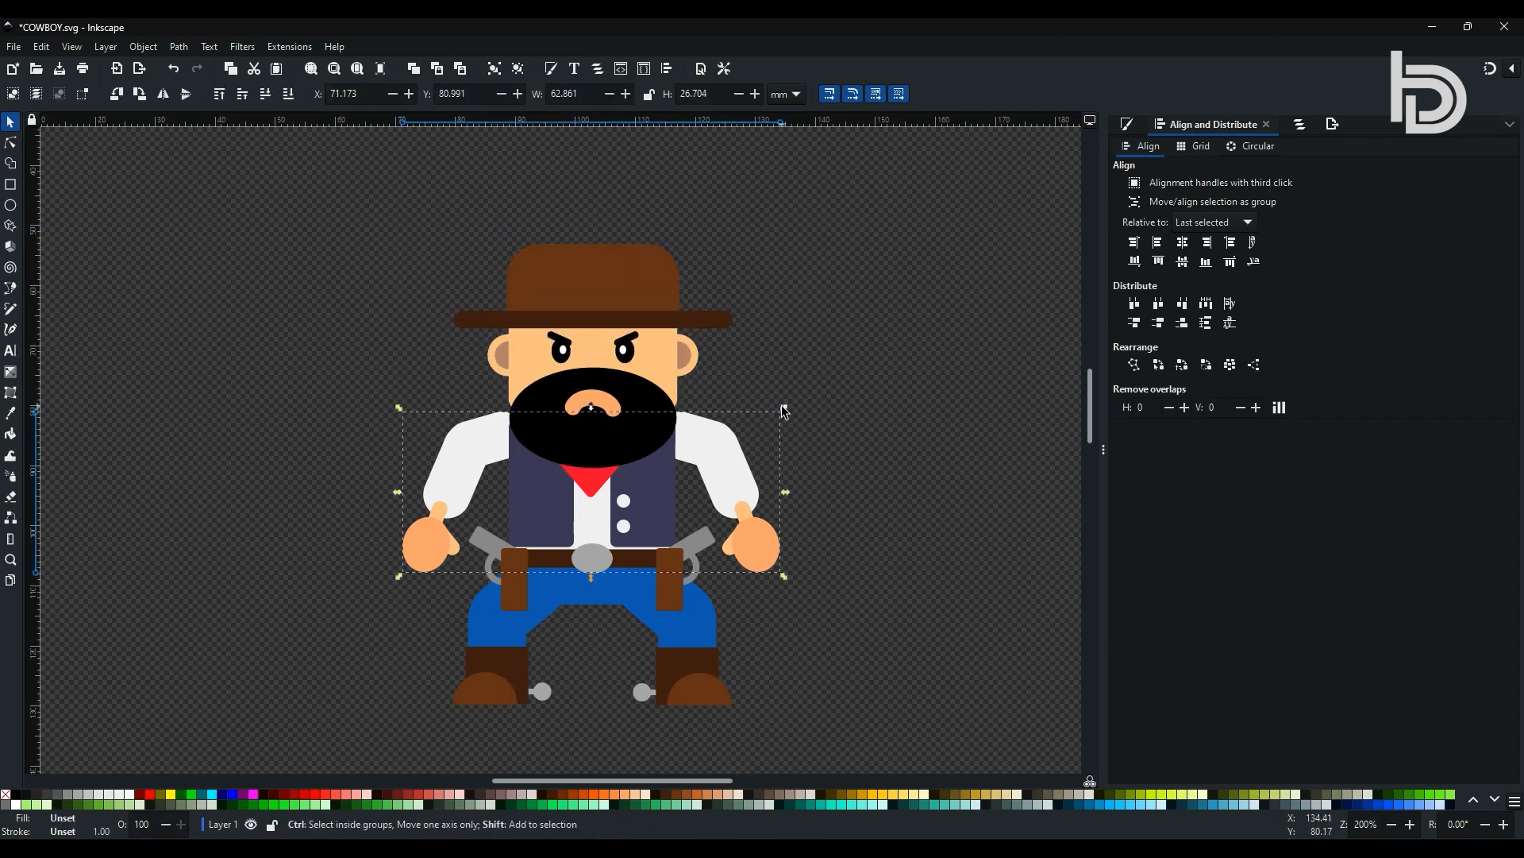
pyautogui.moveTo(783, 410); pyautogui.dragTo(775, 408)
pyautogui.click(895, 371)
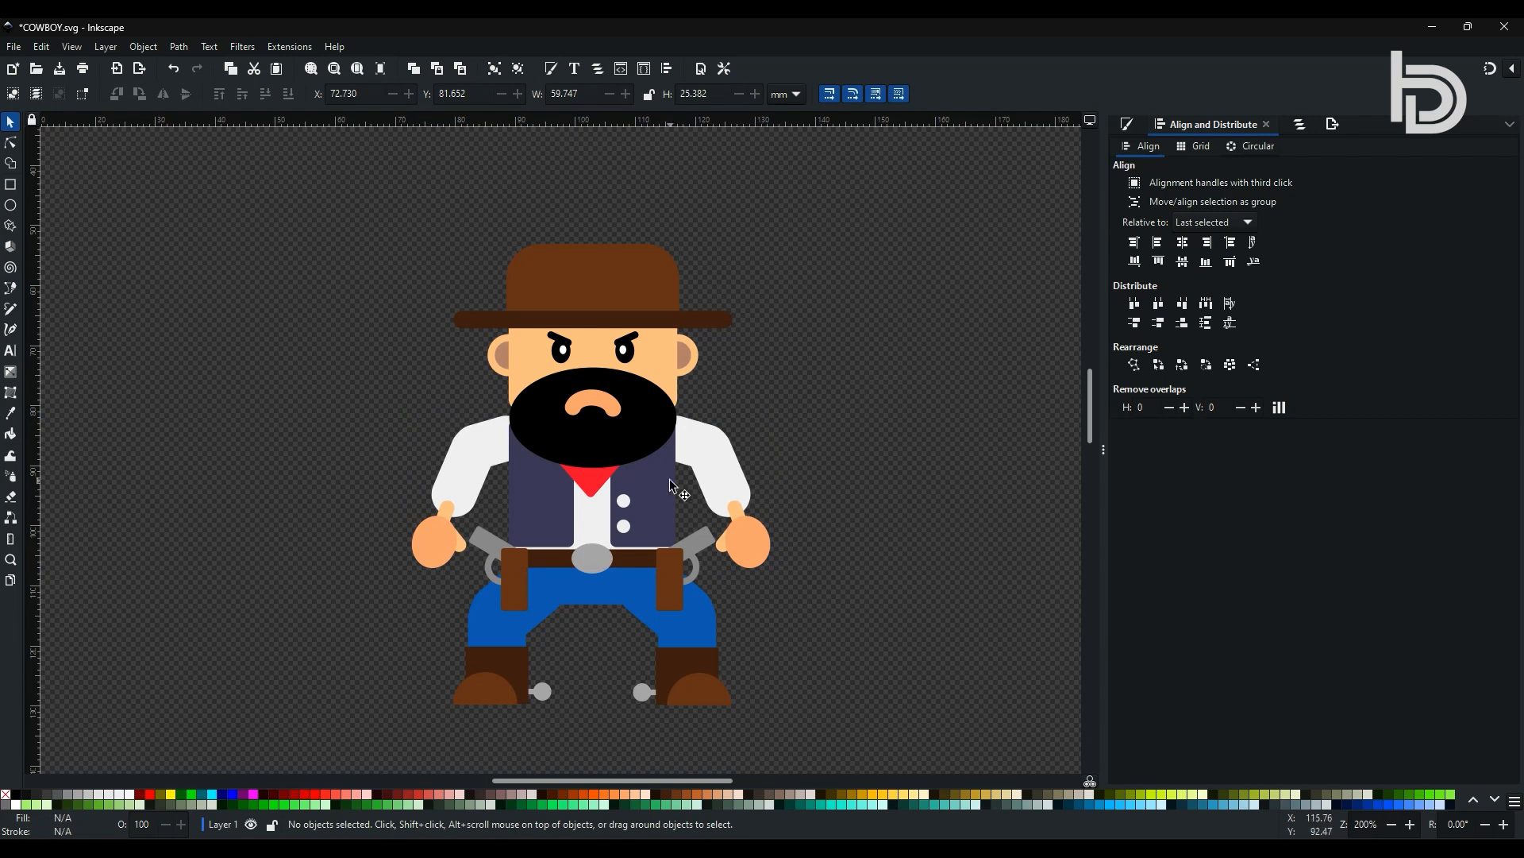
# Flatten the hat and head parts slightly and scale them down to about 45.1 × 34.9 mm
pyautogui.moveTo(442, 201); pyautogui.dragTo(754, 474)
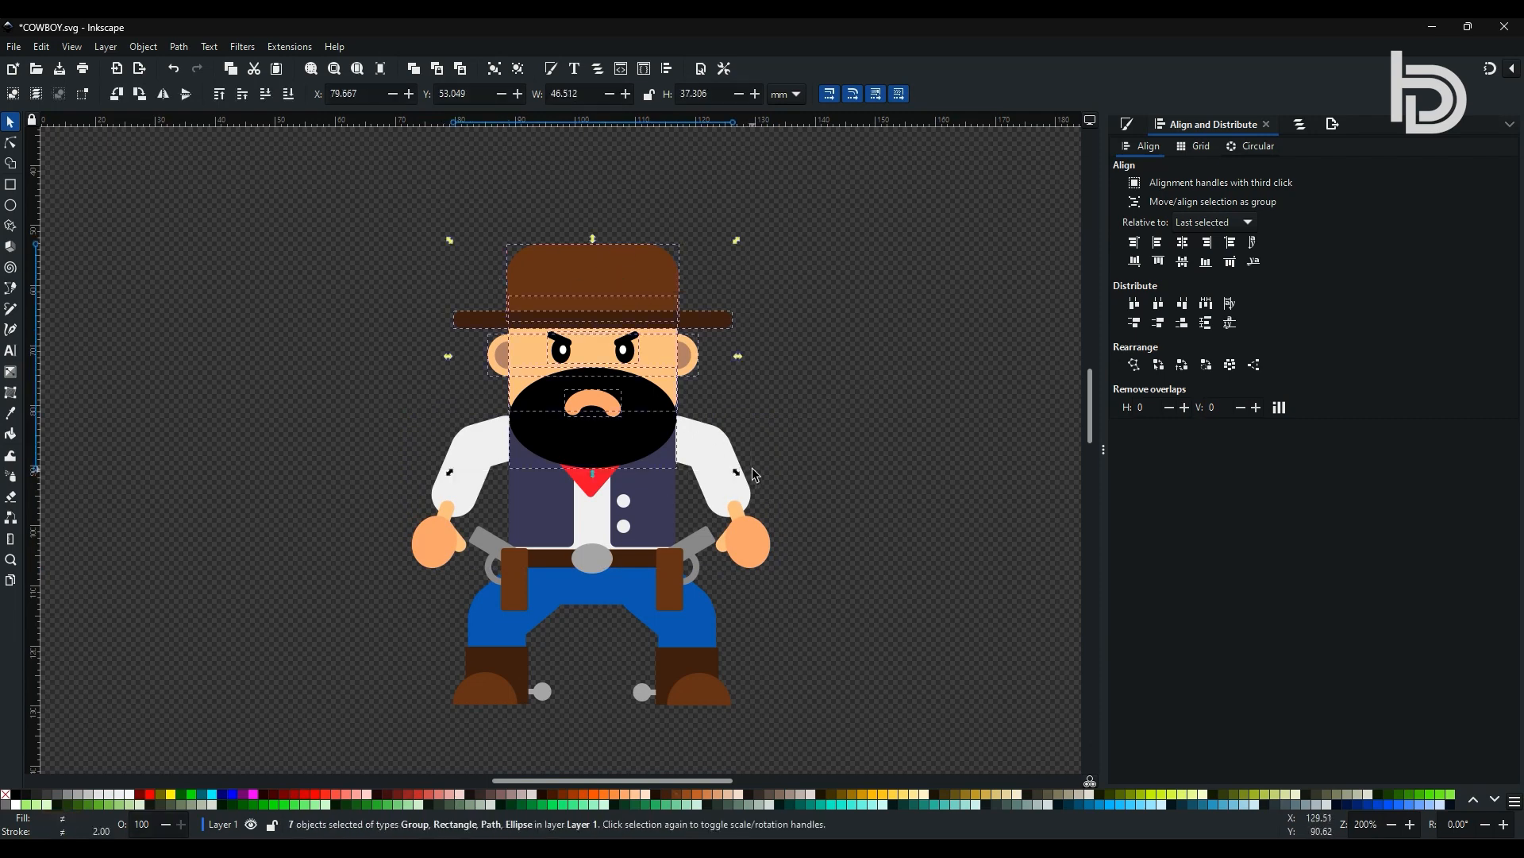
pyautogui.moveTo(592, 473); pyautogui.dragTo(593, 466)
pyautogui.click(594, 466)
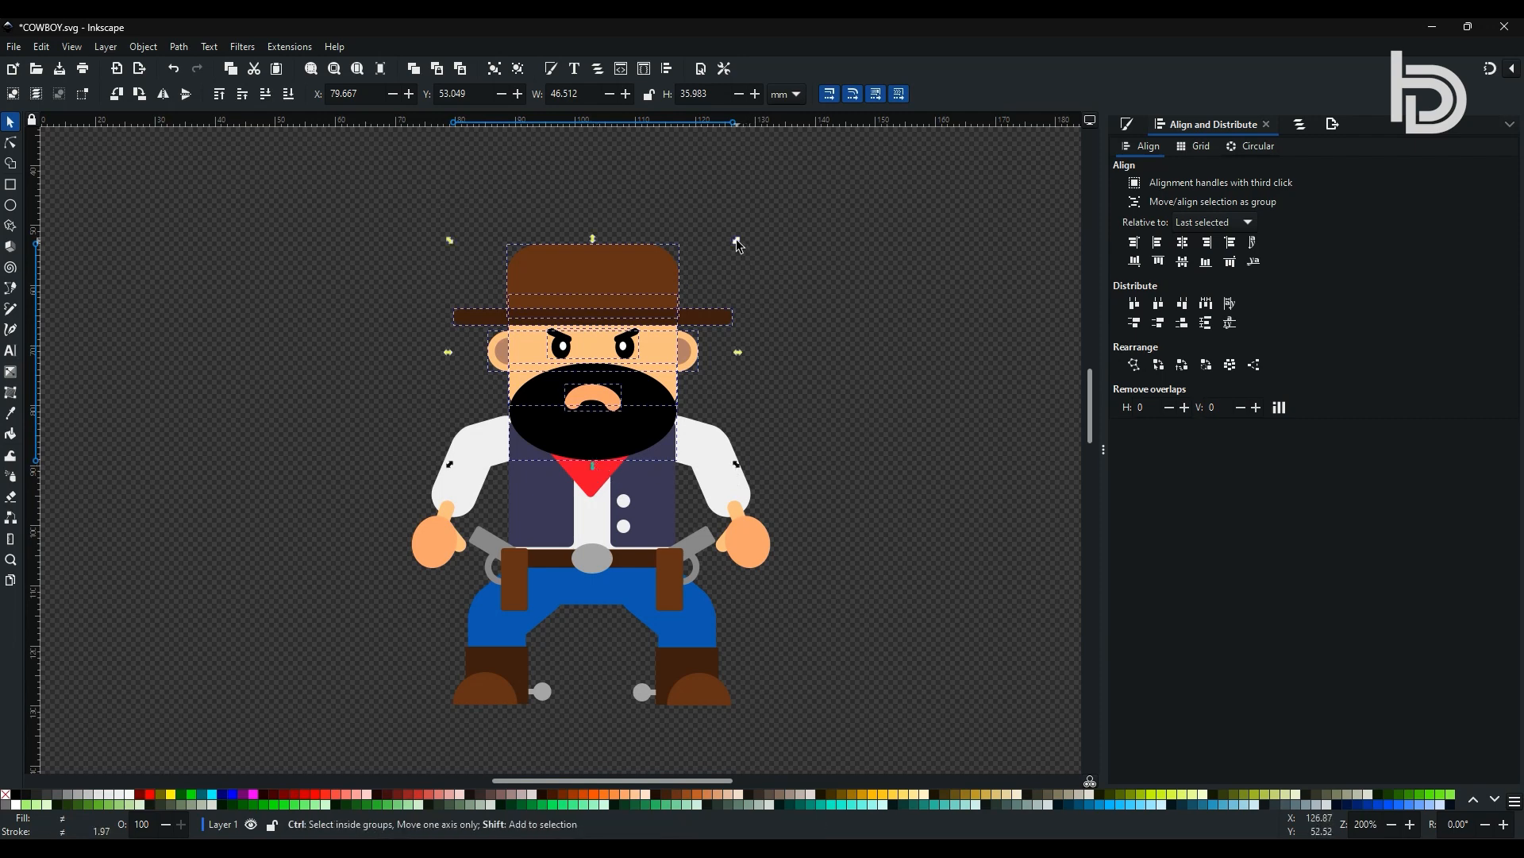
pyautogui.moveTo(738, 245); pyautogui.dragTo(733, 248)
pyautogui.click(811, 479)
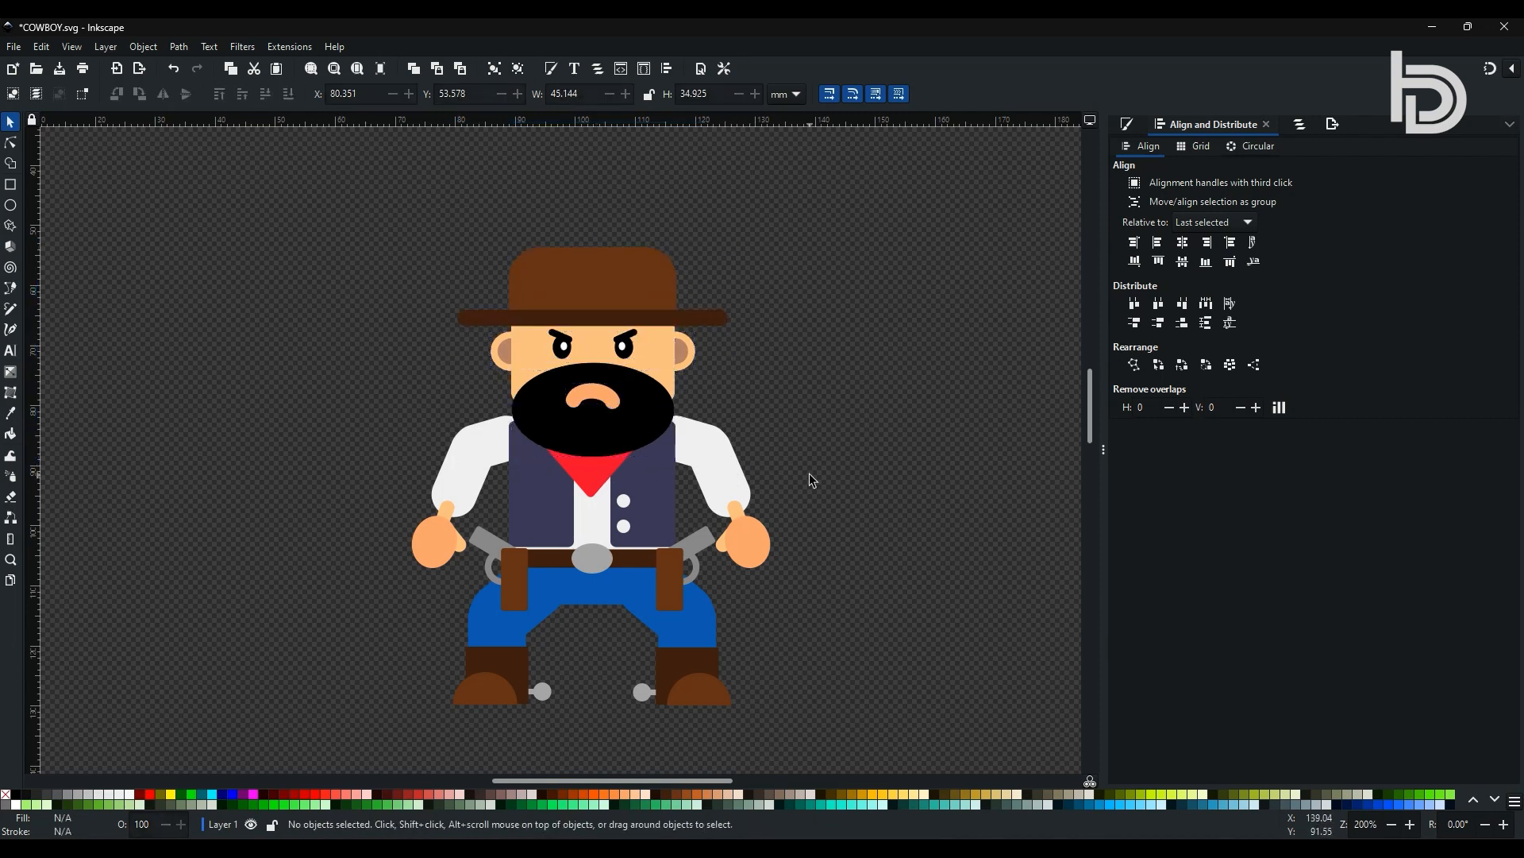
# Narrow the arms group to about 57.2 mm wide and centre it horizontally on the vest
pyautogui.click(698, 441)
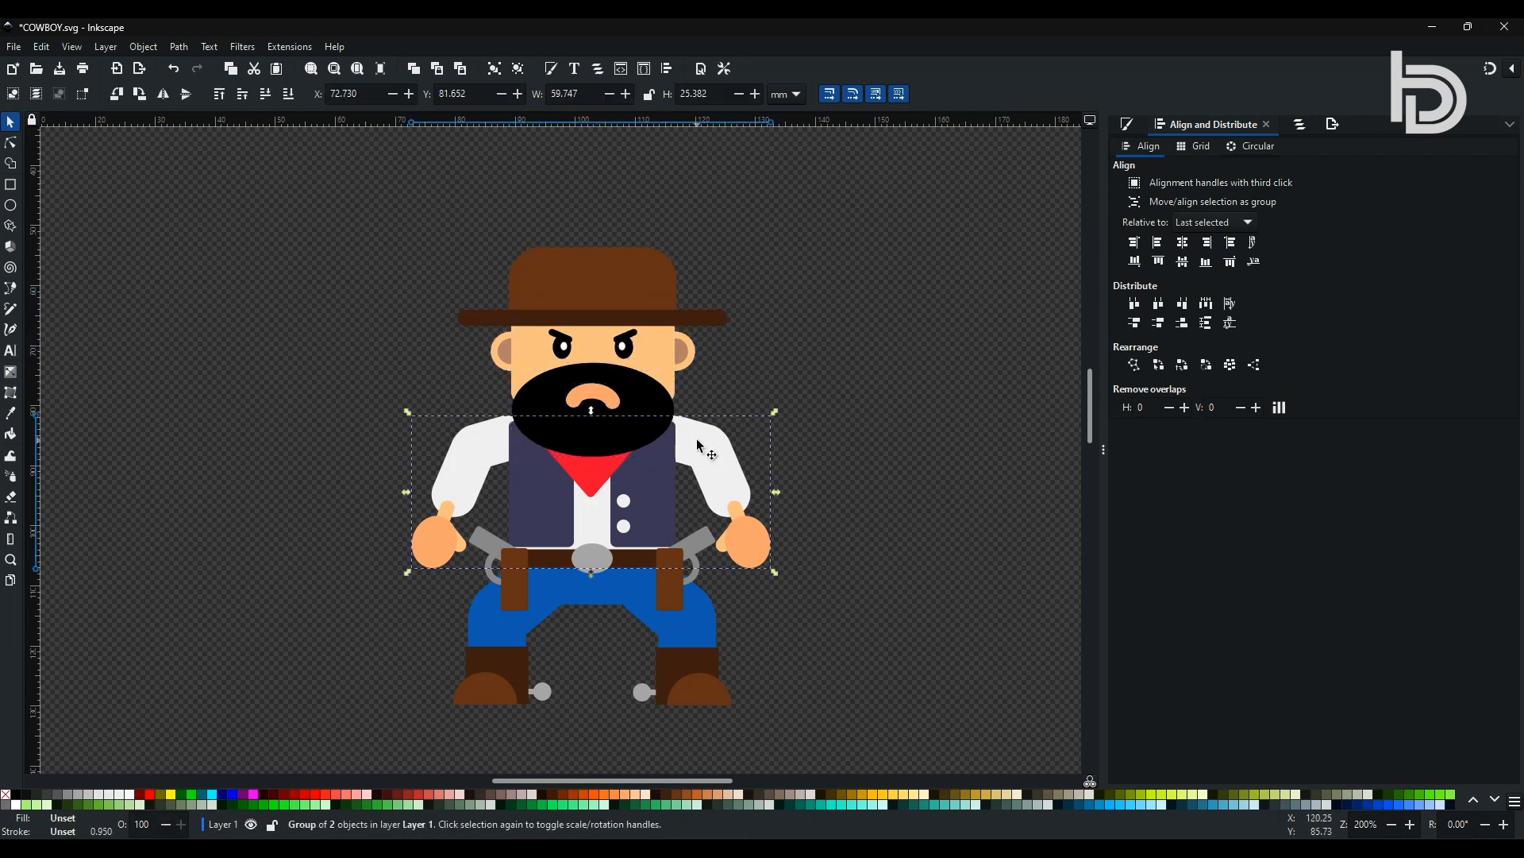
pyautogui.moveTo(783, 492); pyautogui.dragTo(764, 493)
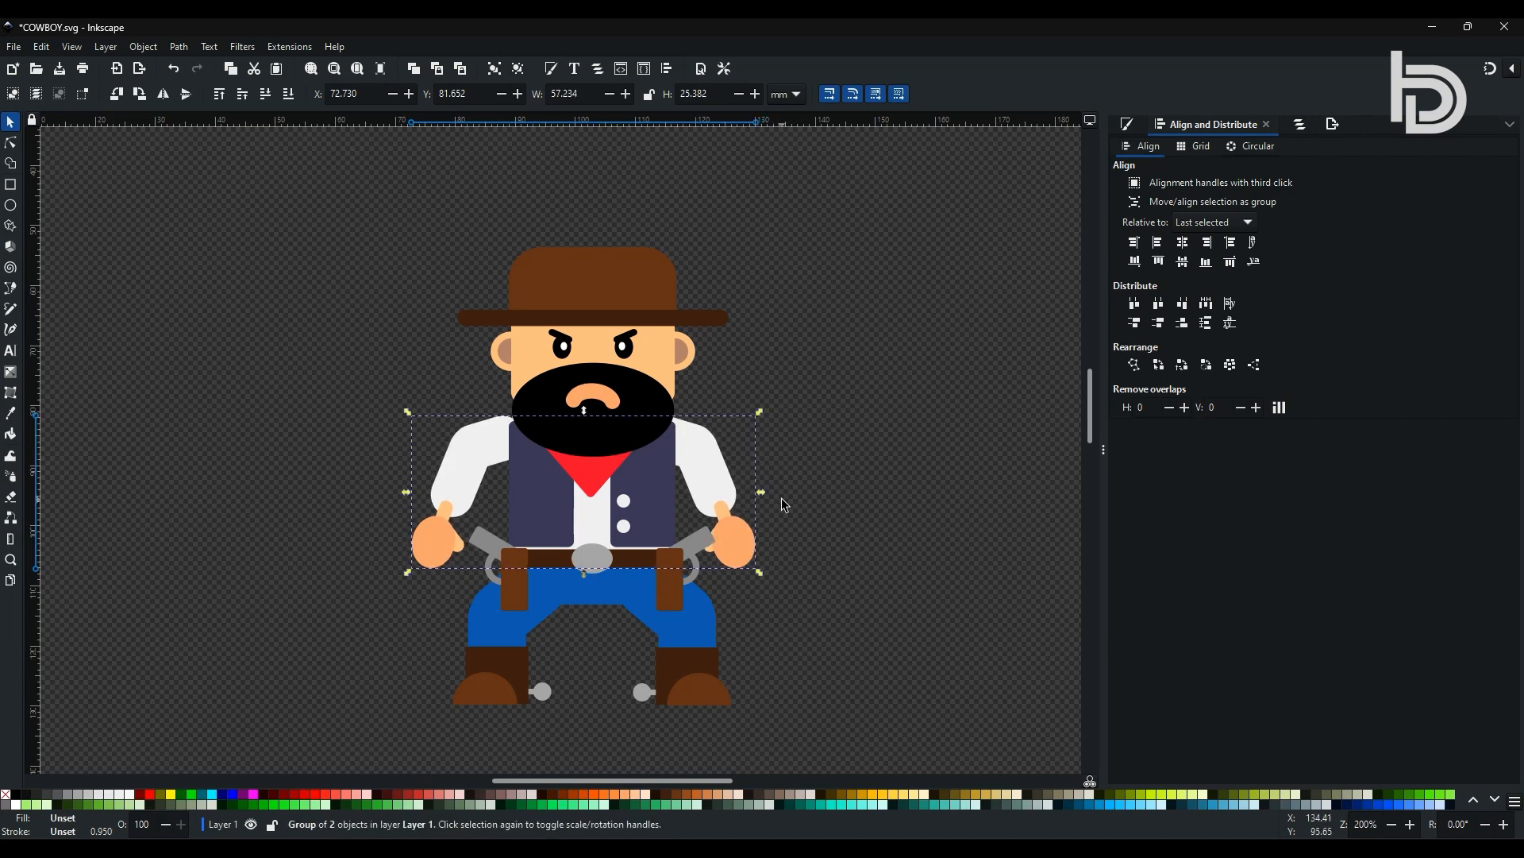
pyautogui.keyDown('shift'); pyautogui.click(658, 477); pyautogui.keyUp('shift')
pyautogui.click(1173, 244)
pyautogui.click(1183, 243)
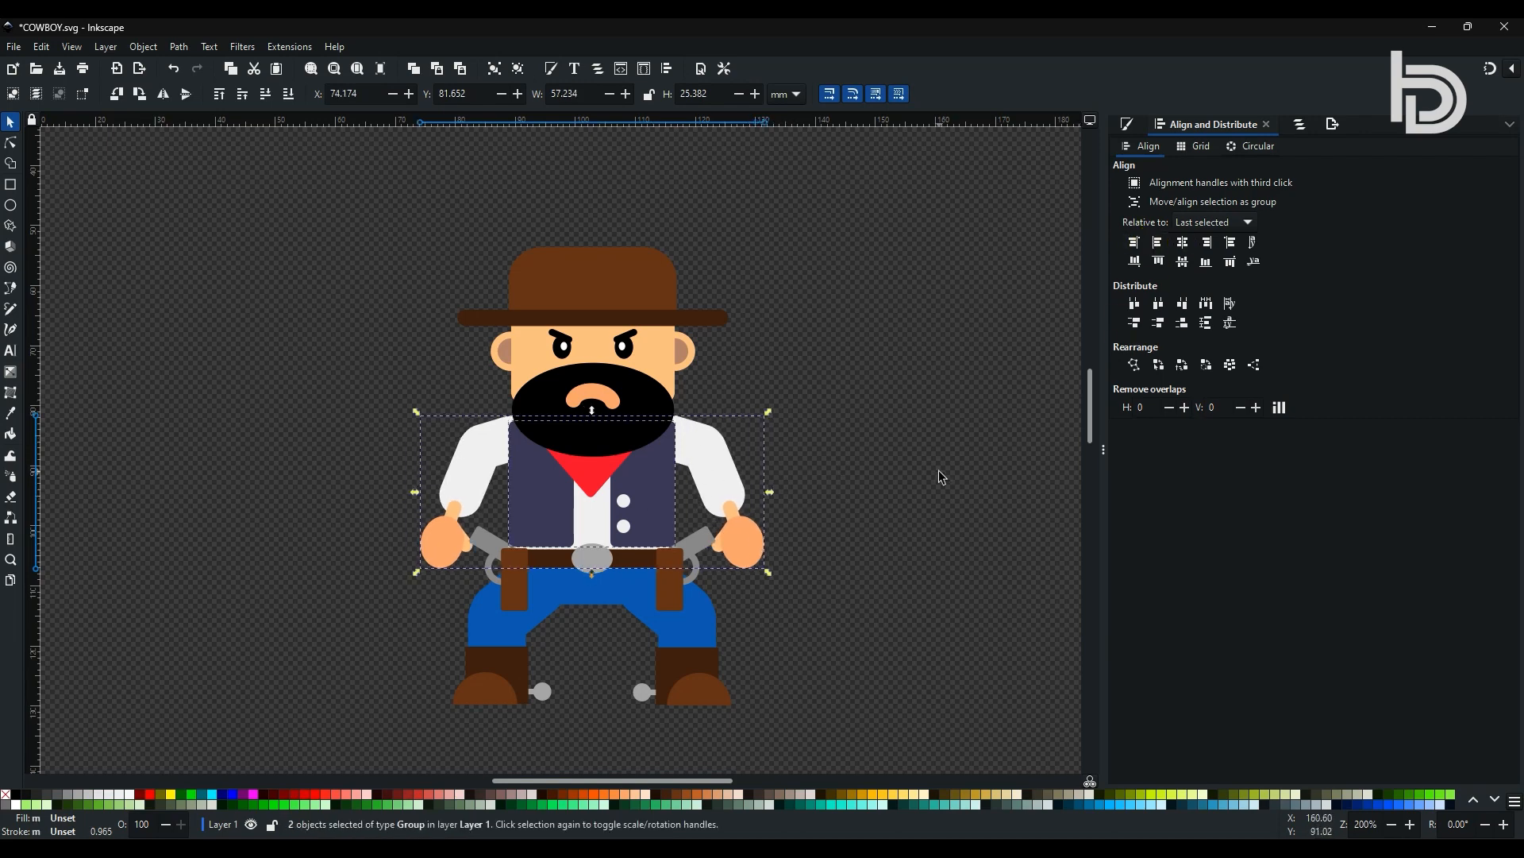
# Move the arms group down by about 1.6 mm
pyautogui.click(722, 468)
pyautogui.press('Down')
pyautogui.press('Down')
pyautogui.press('Down')
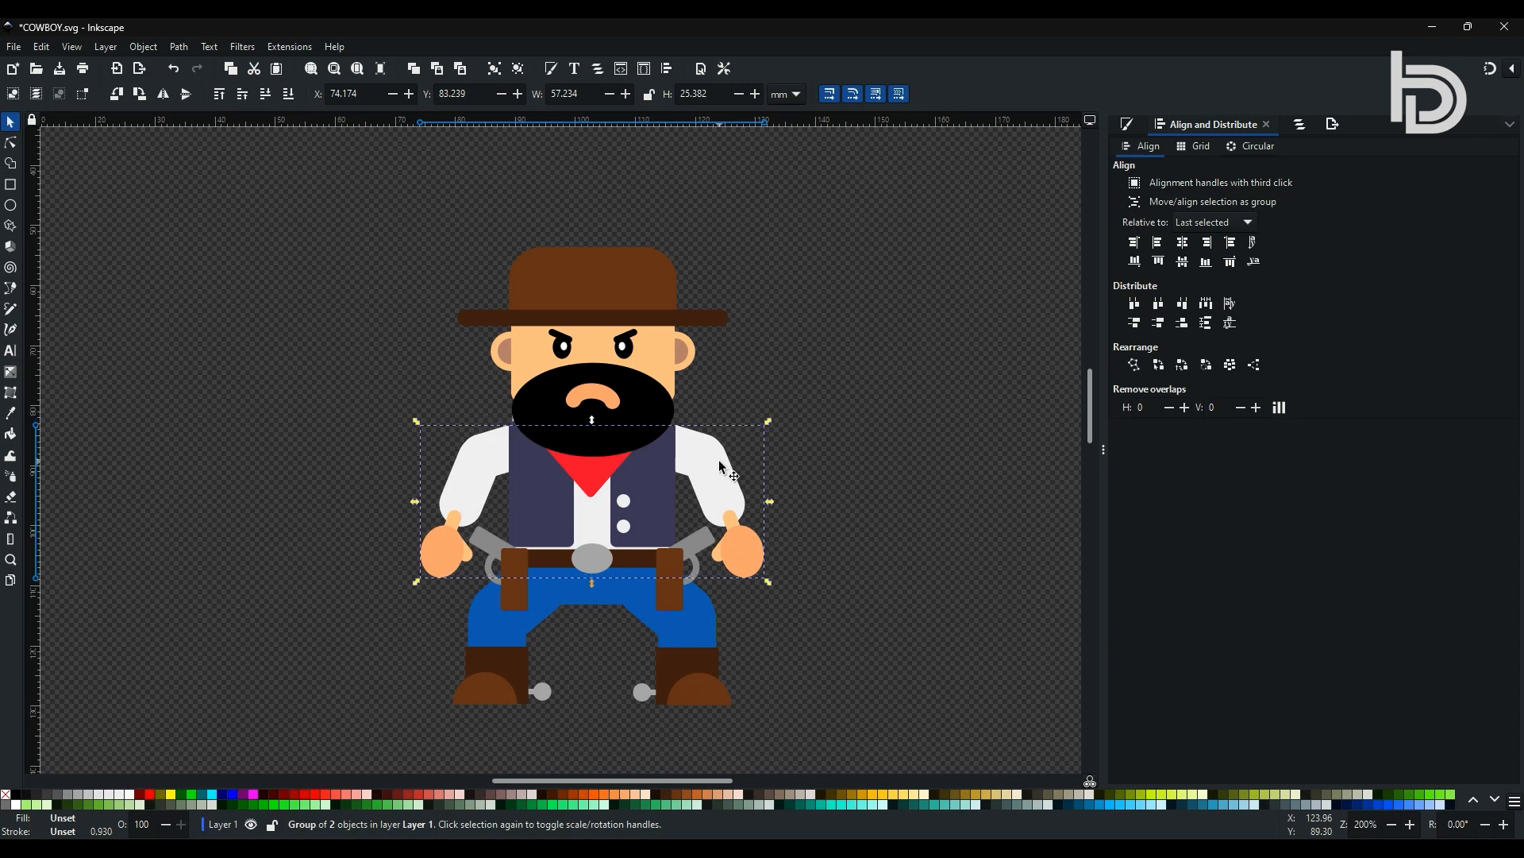
pyautogui.click(845, 421)
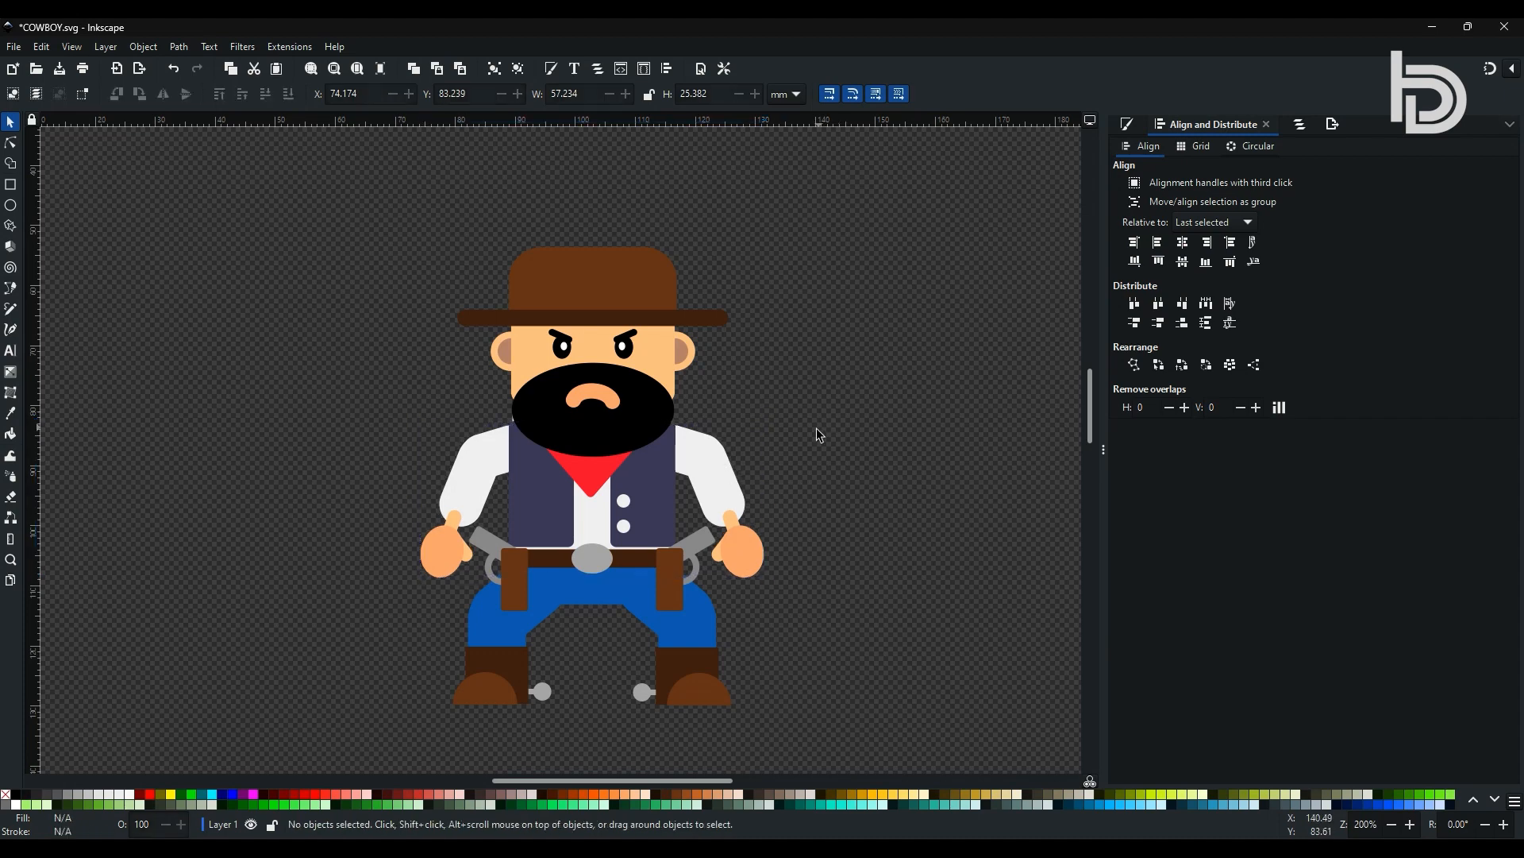
# Draw a flat ellipse about 54.6 × 9.1 mm, centre it under the boots and fill it with pale peach
pyautogui.click(12, 208)
pyautogui.moveTo(303, 688); pyautogui.dragTo(631, 741)
pyautogui.click(11, 122)
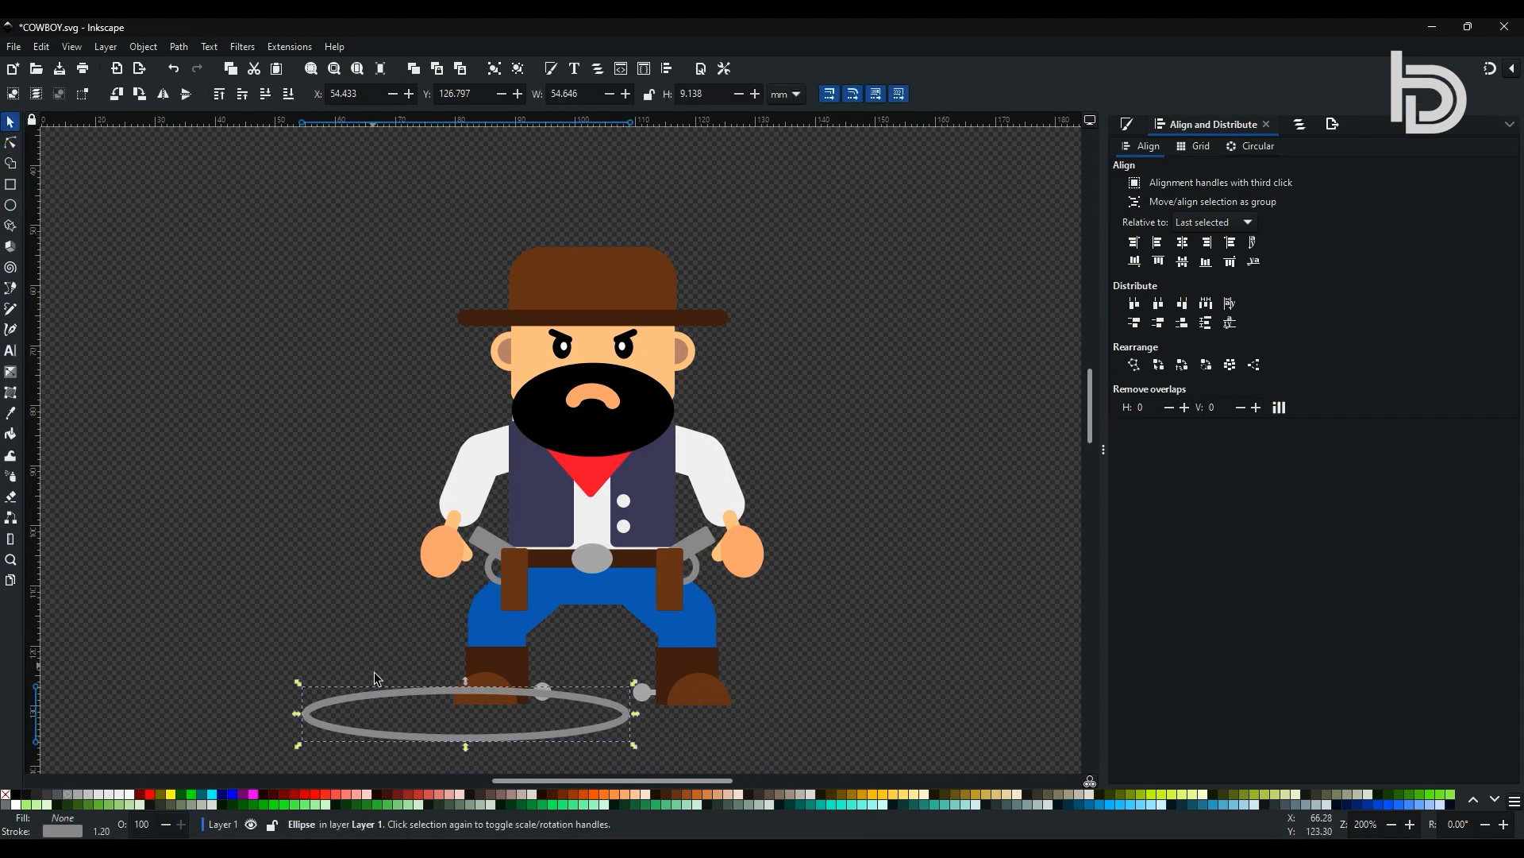
pyautogui.moveTo(468, 737); pyautogui.dragTo(588, 733)
pyautogui.click(719, 798)
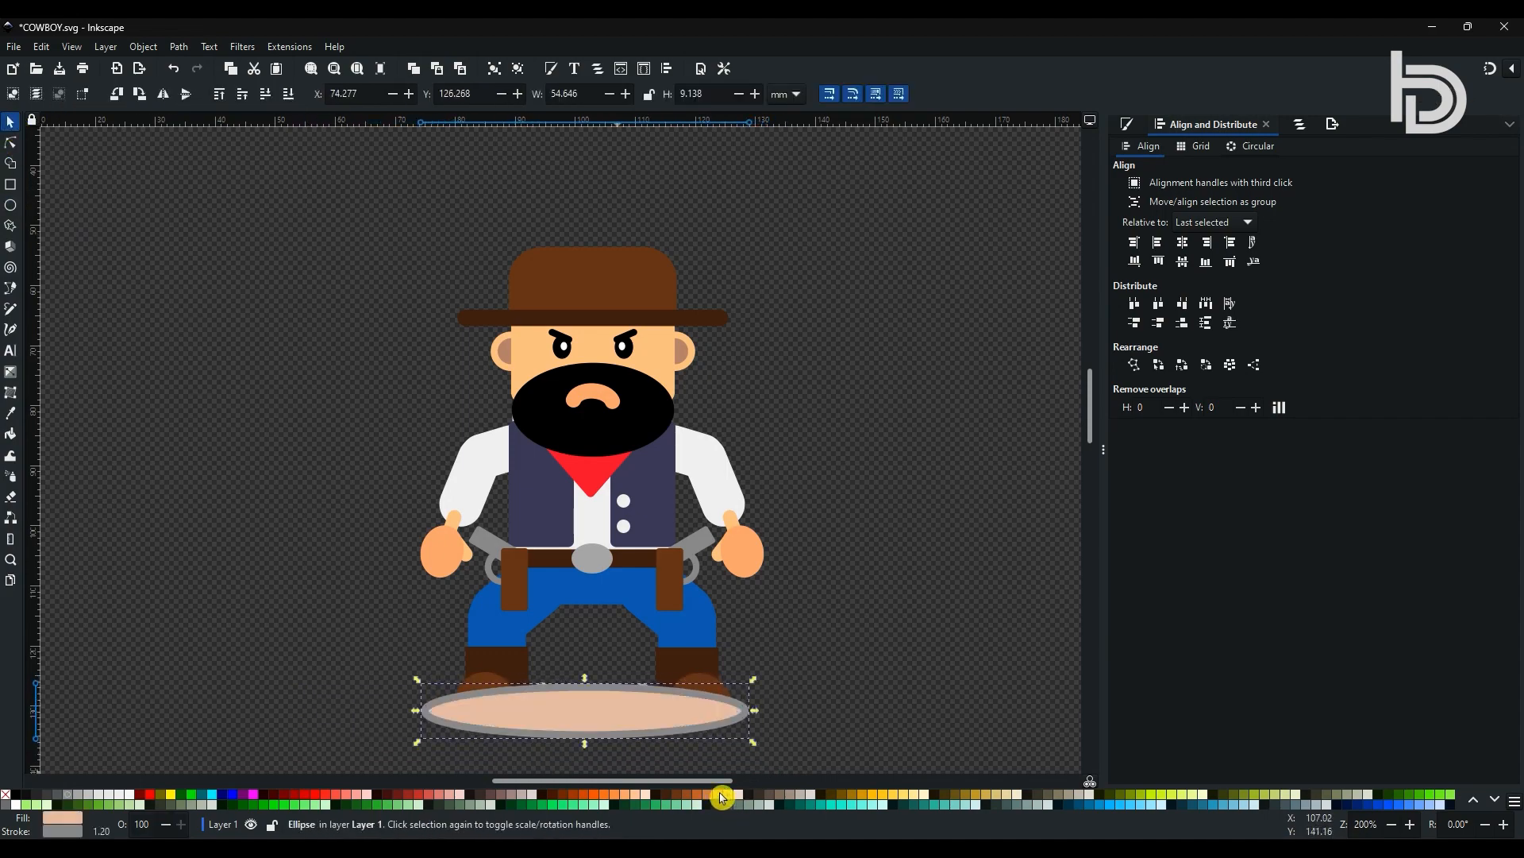
# Remove the ground ellipse's stroke and send the ellipse behind the boots
pyautogui.rightClick(45, 834)
pyautogui.click(112, 818)
pyautogui.click(264, 95)
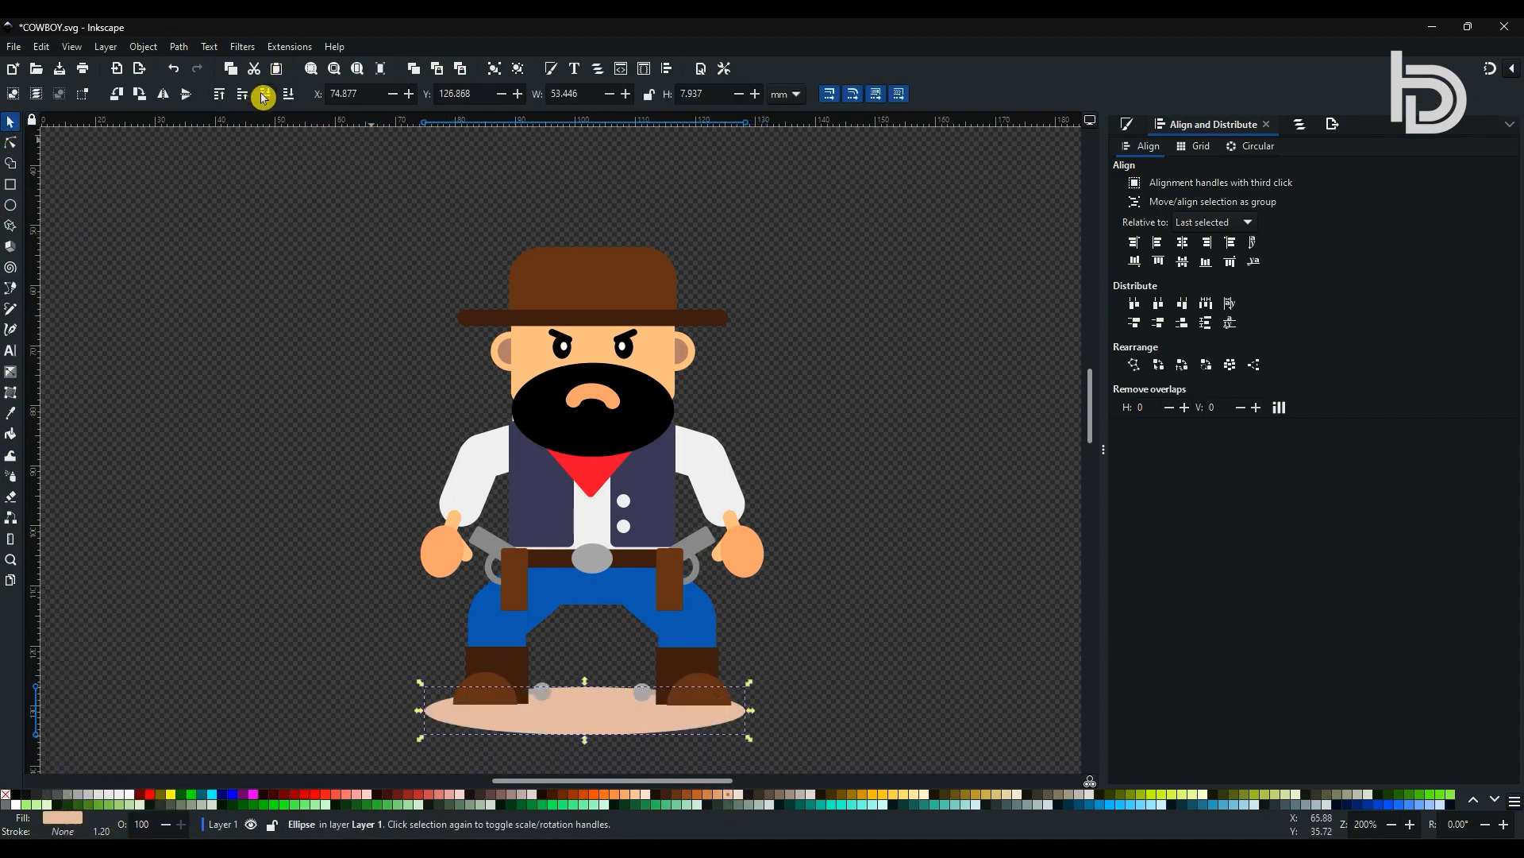
pyautogui.click(871, 694)
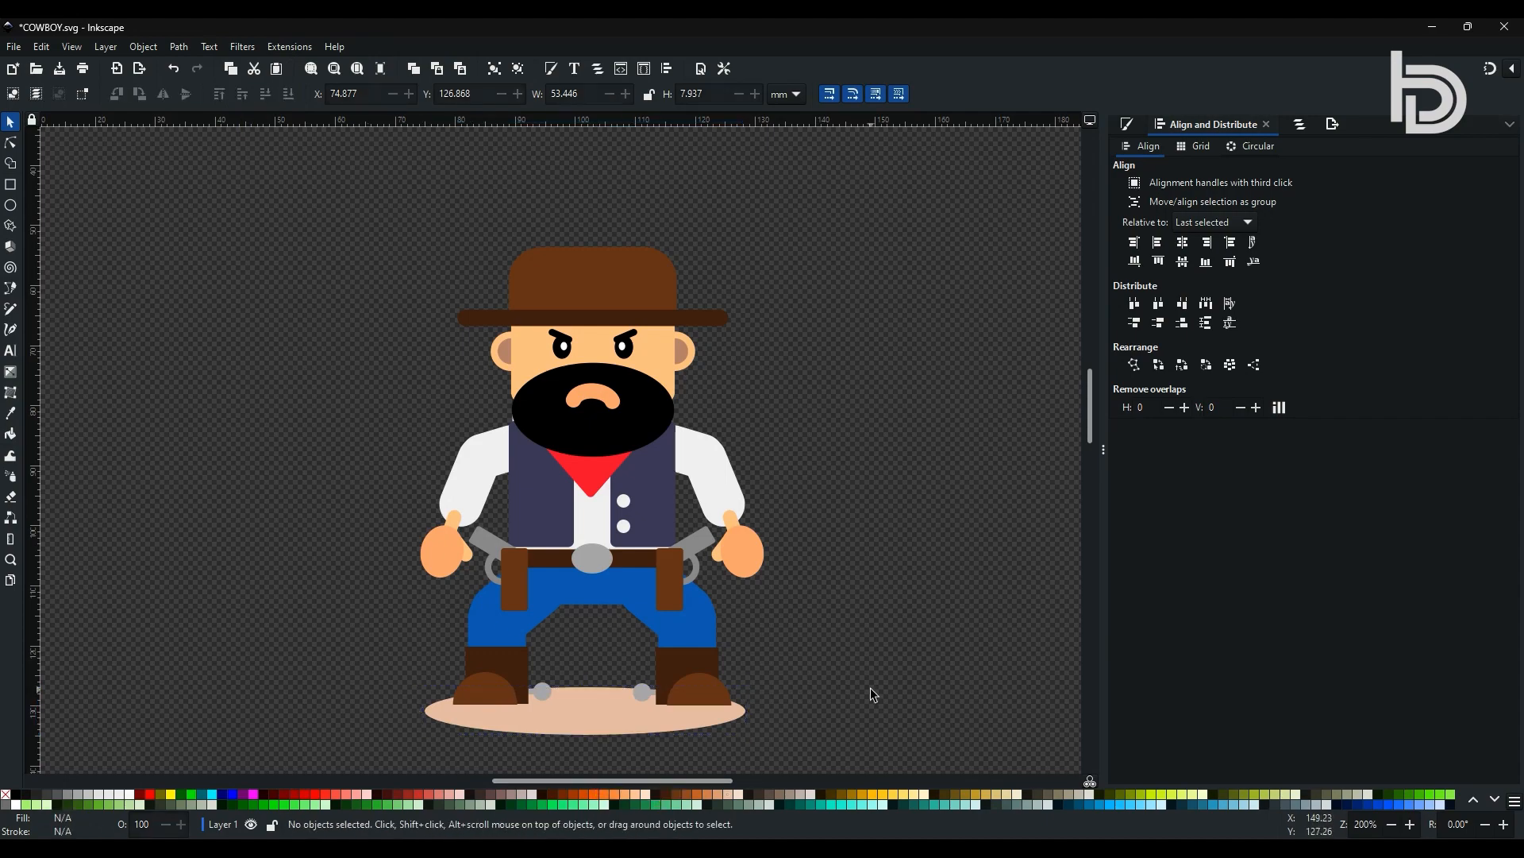
# Select the whole cowboy together with the ground ellipse and move it up by about 8.7 mm
pyautogui.hscroll(3, 811, 782)
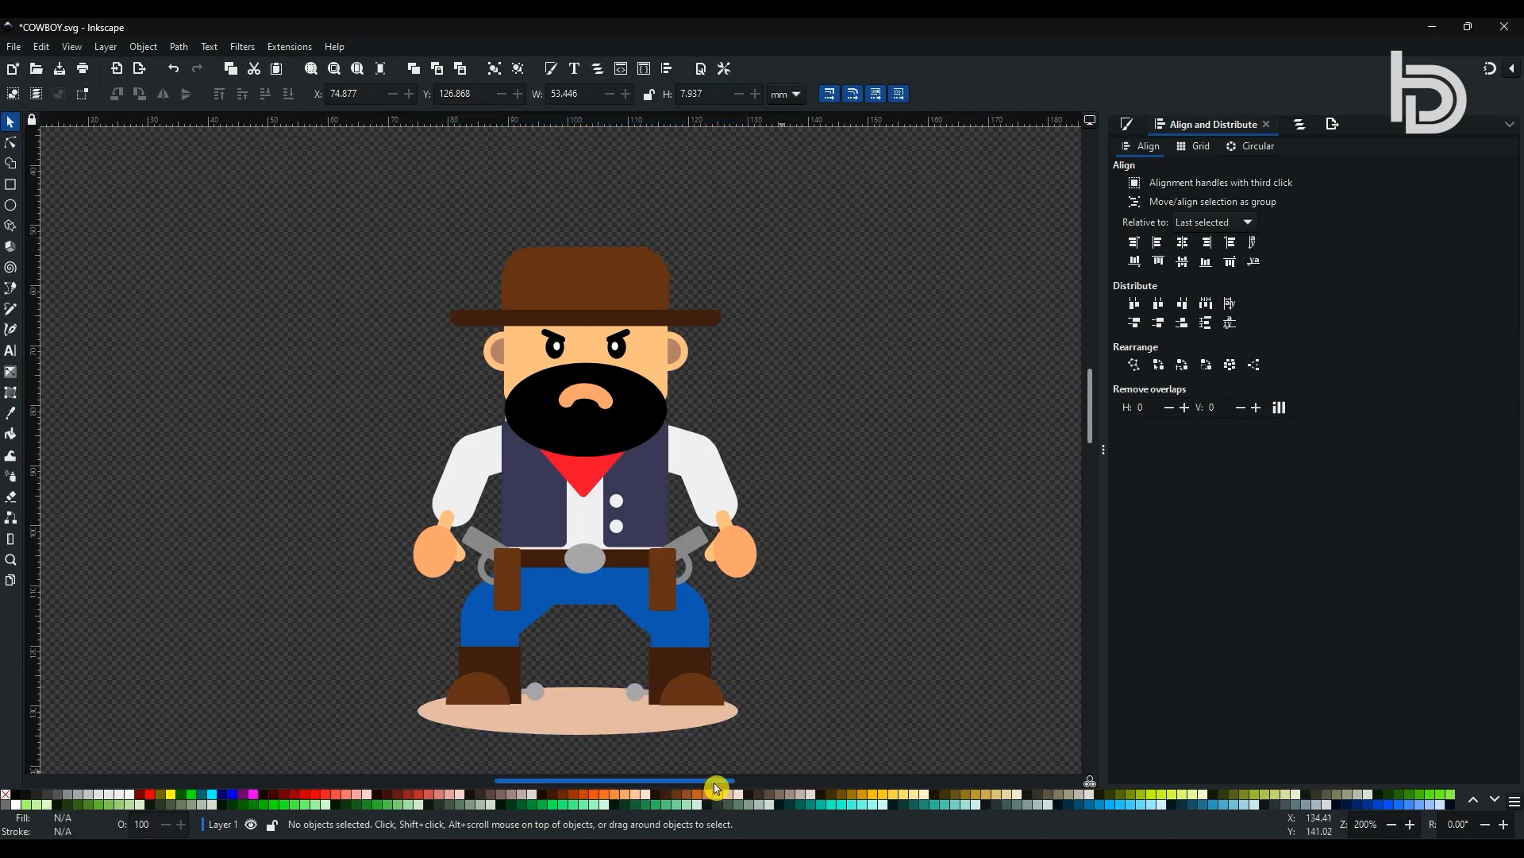
pyautogui.moveTo(272, 194); pyautogui.dragTo(708, 742)
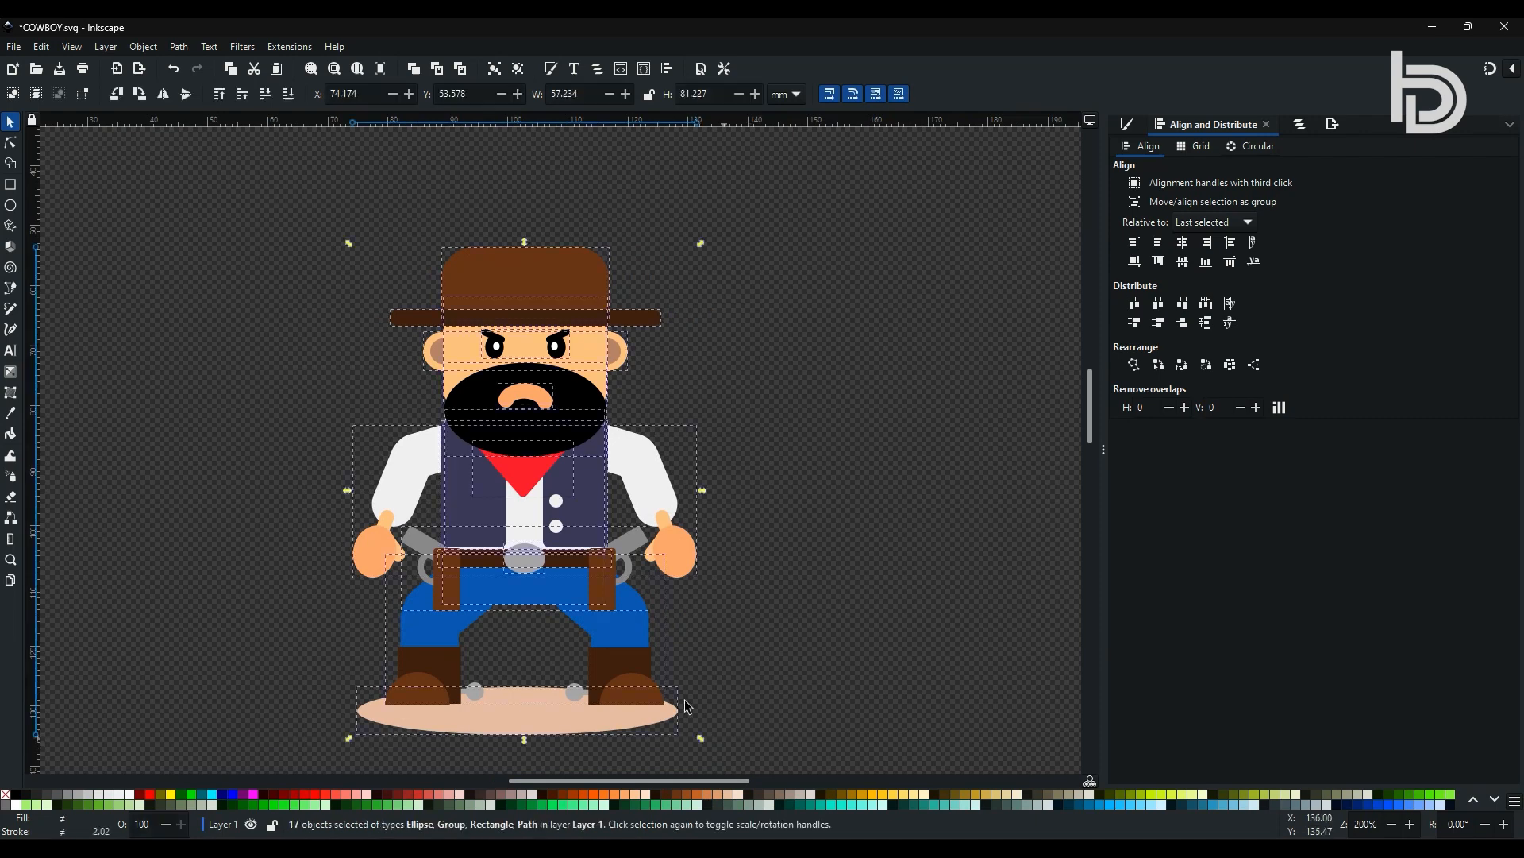
pyautogui.moveTo(626, 625); pyautogui.dragTo(632, 575)
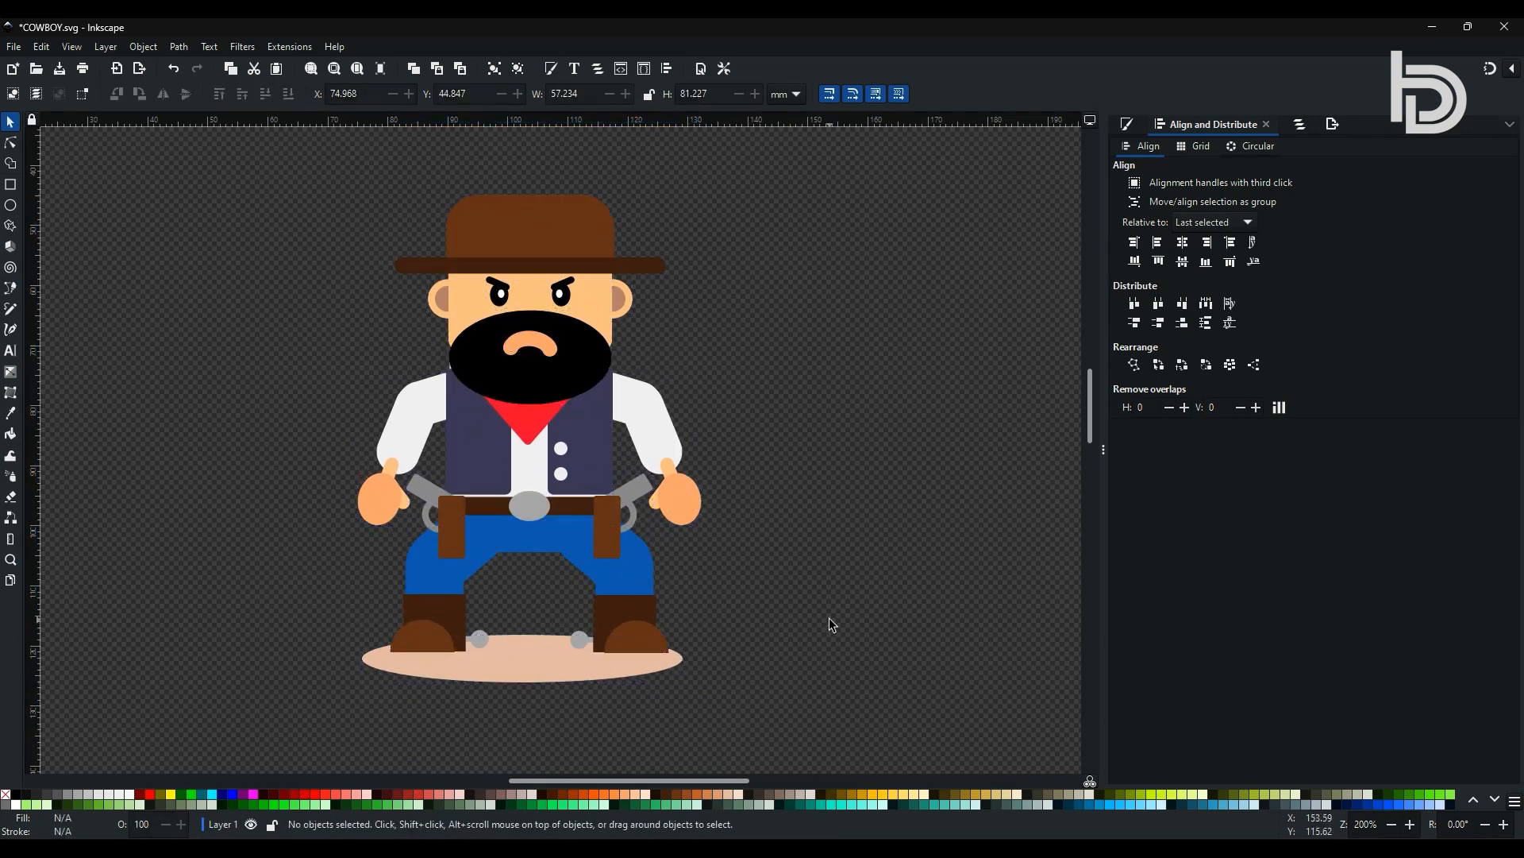
# Widen the arms group symmetrically about its centre to about 58.6 mm
pyautogui.click(665, 453)
pyautogui.moveTo(702, 526); pyautogui.dragTo(707, 532)
pyautogui.click(802, 516)
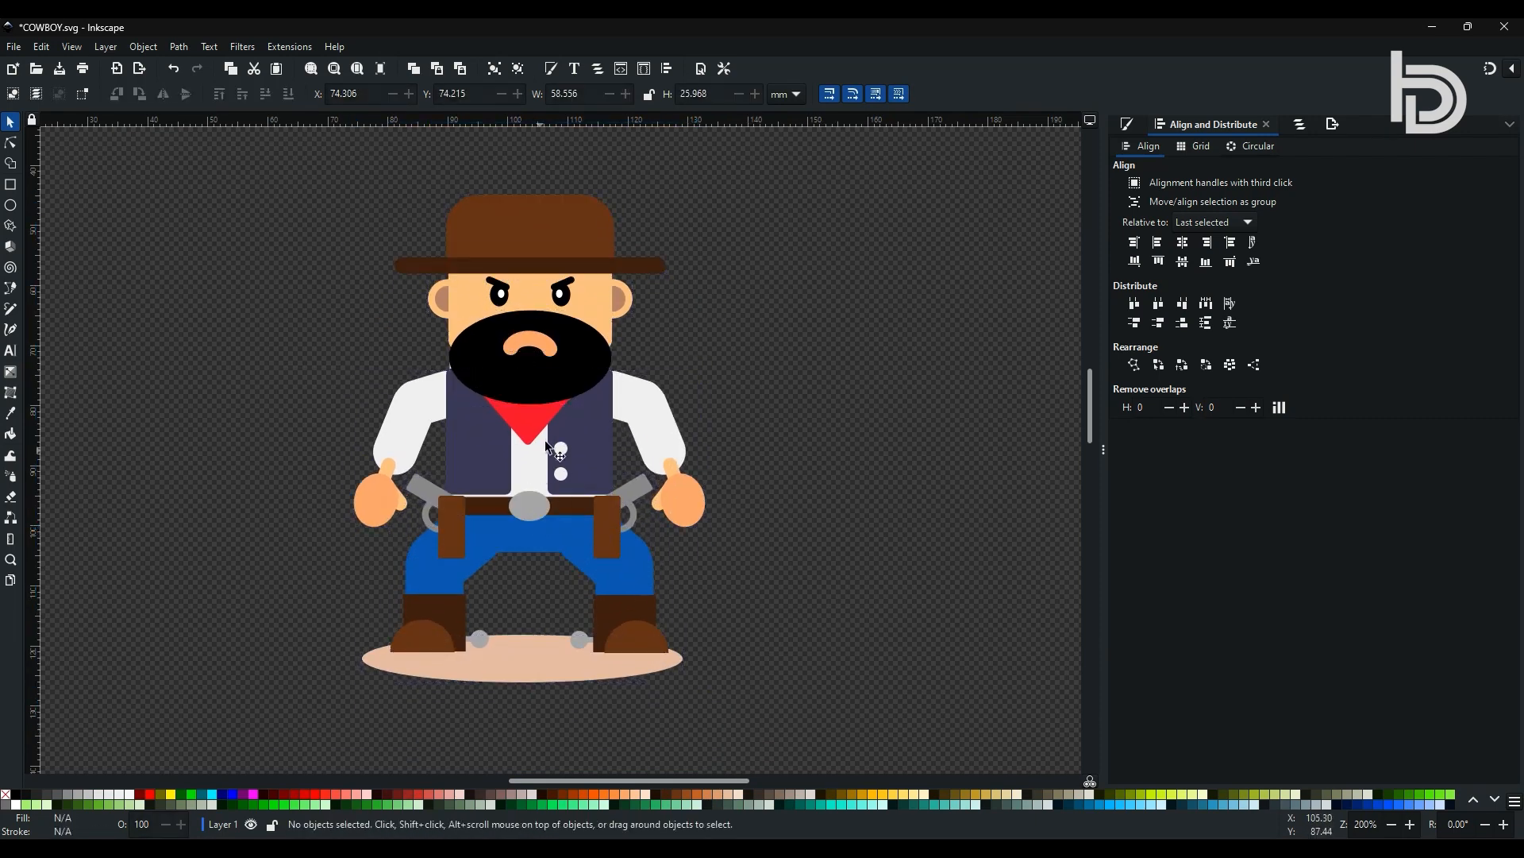
# Narrow the vest group and the white shirt rectangle together about their centre to about 25.1 mm wide
pyautogui.click(569, 425)
pyautogui.keyDown('shift'); pyautogui.click(522, 471); pyautogui.keyUp('shift')
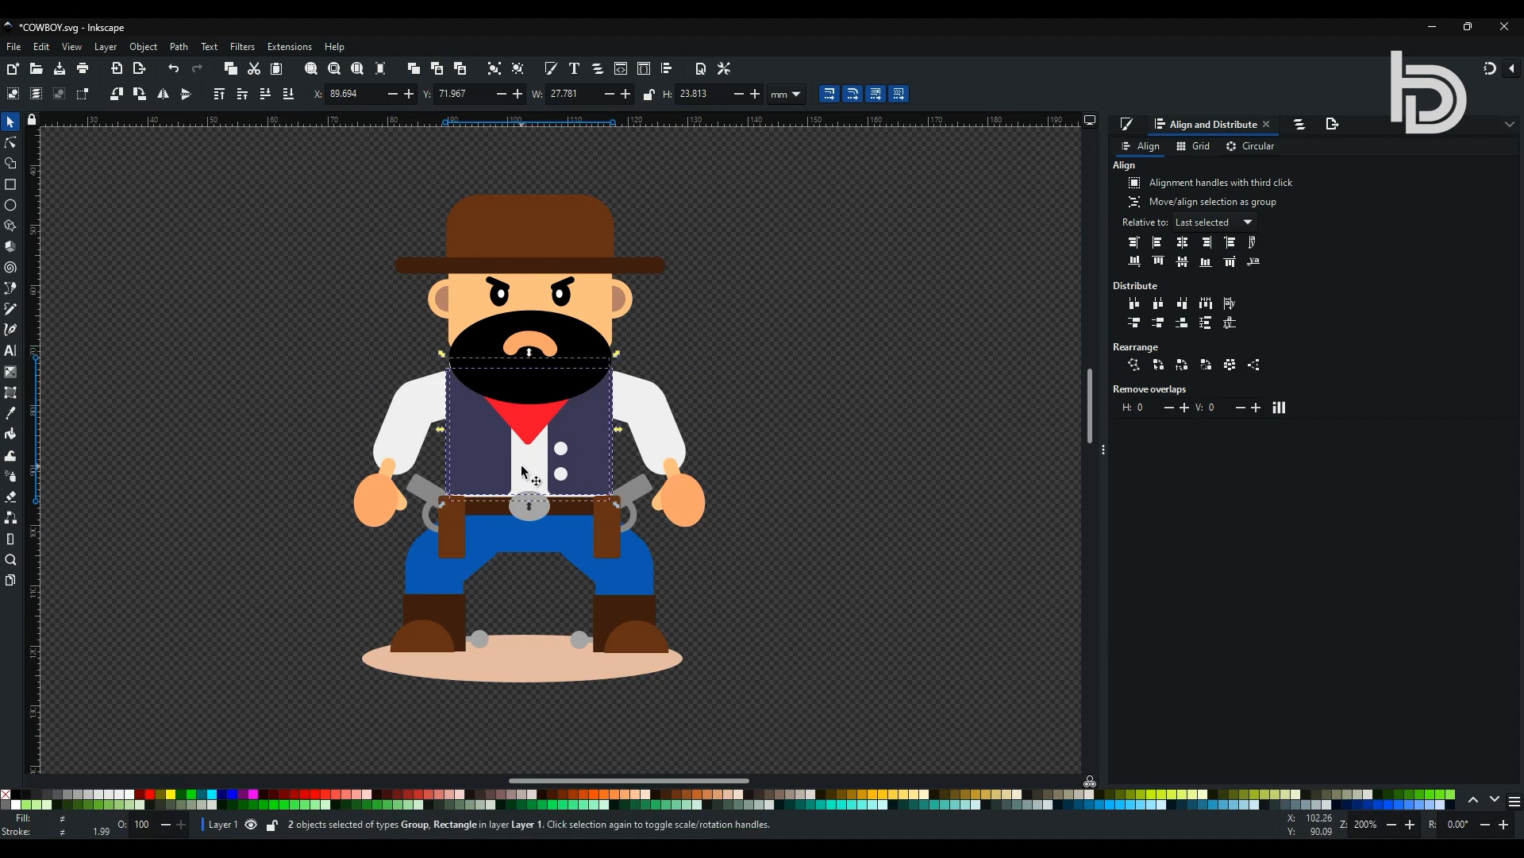
pyautogui.moveTo(618, 428); pyautogui.dragTo(613, 433)
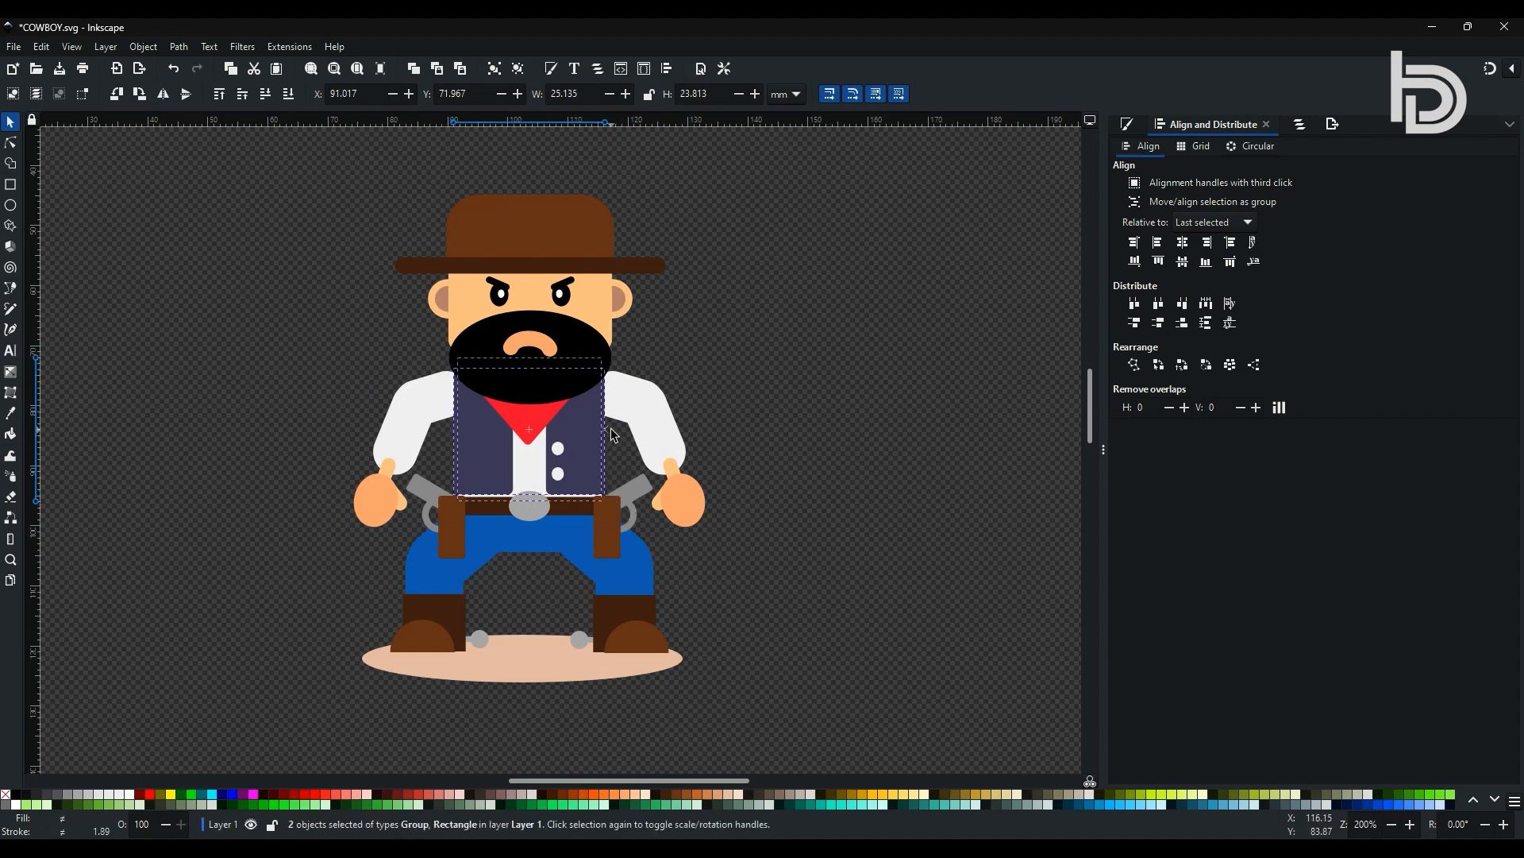
pyautogui.click(751, 422)
pyautogui.click(592, 468)
pyautogui.moveTo(531, 362); pyautogui.dragTo(532, 358)
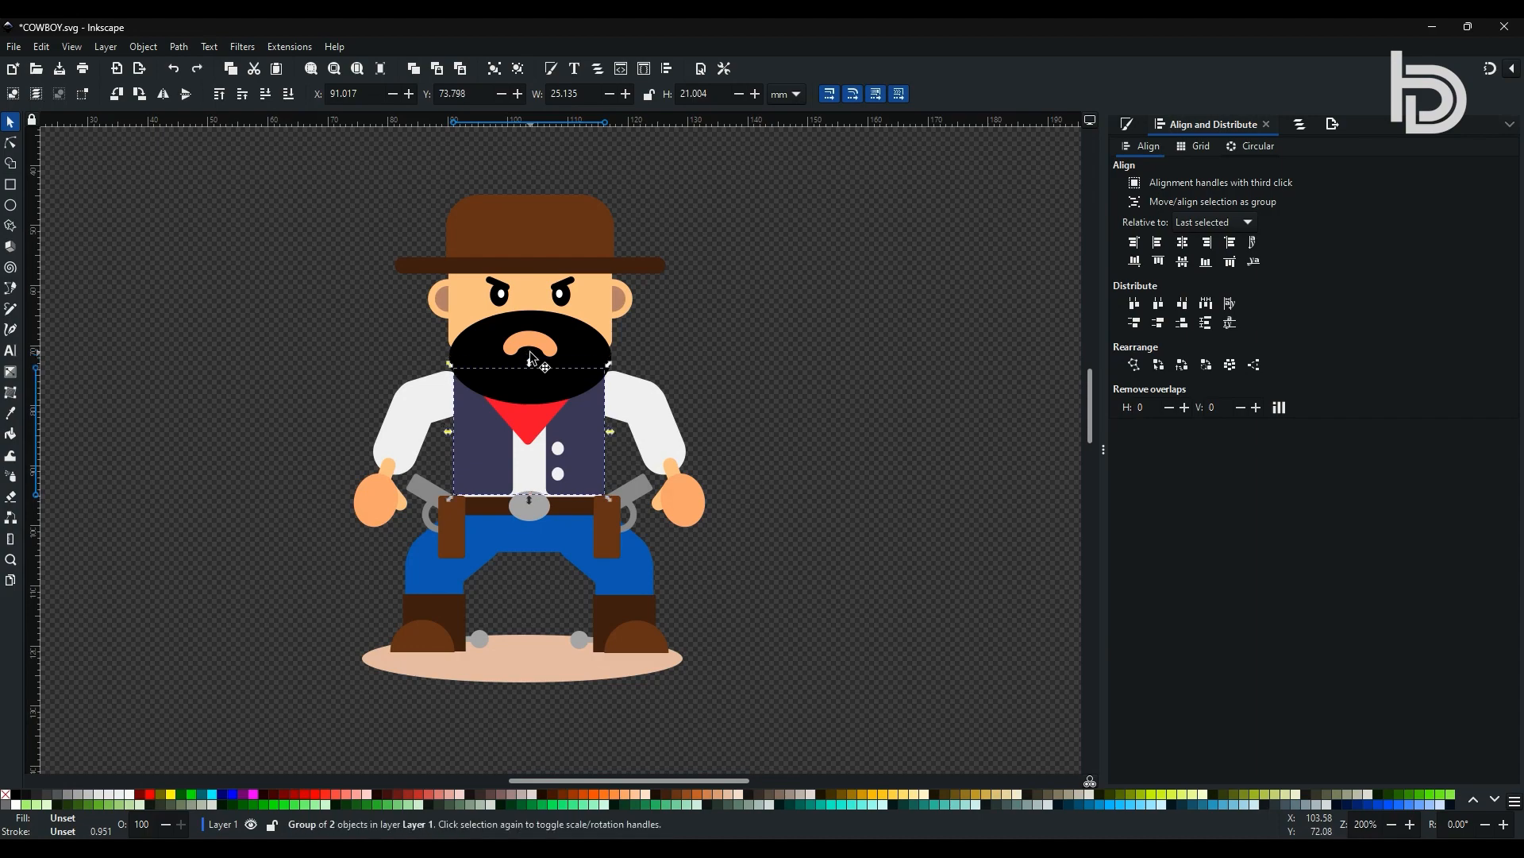
pyautogui.hotkey('ctrl', 'z')
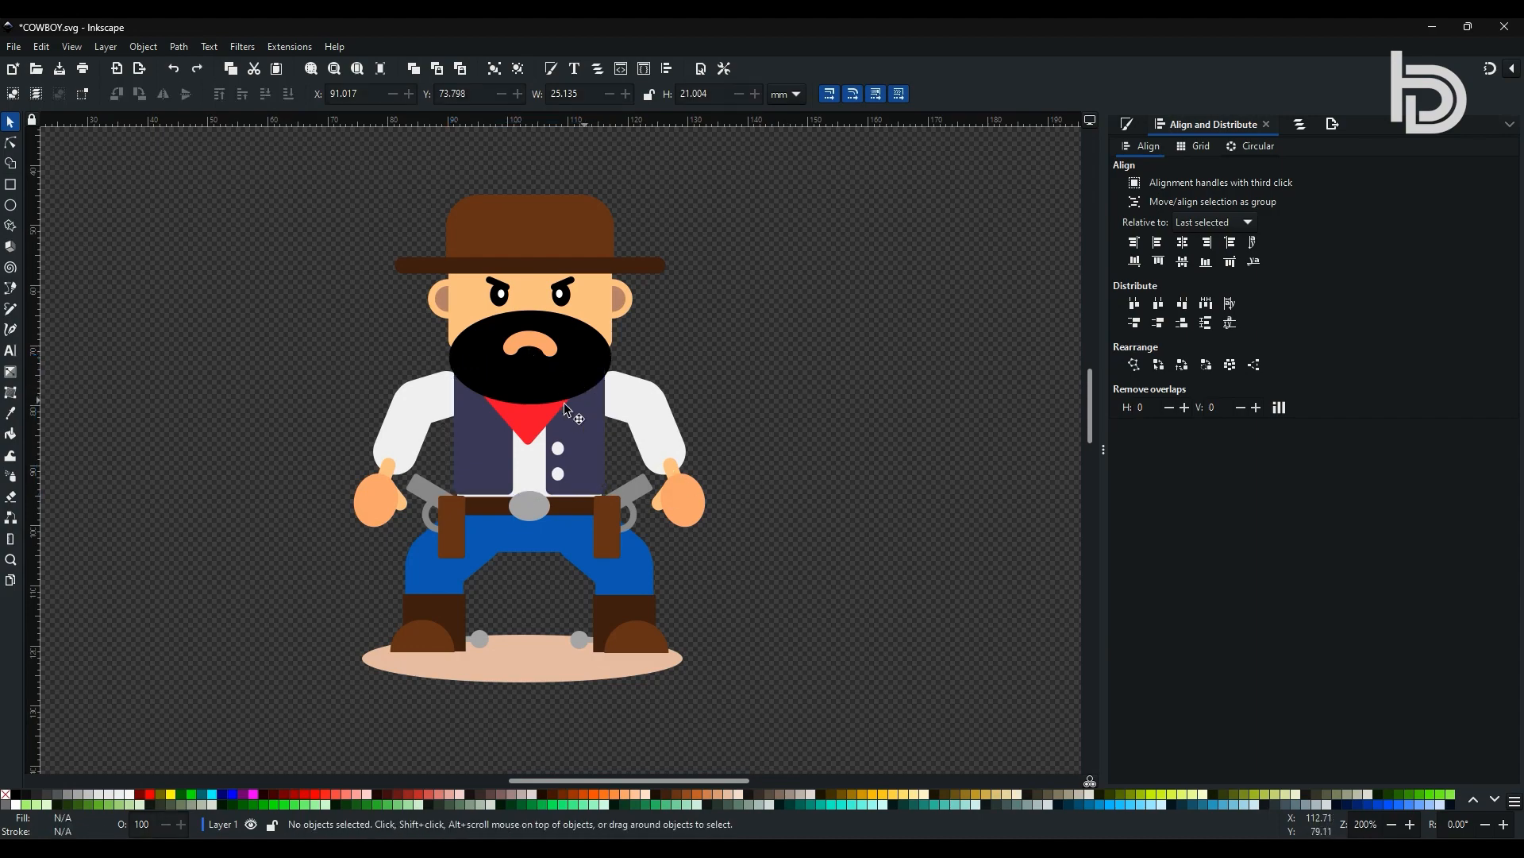
pyautogui.press('z')
pyautogui.click(458, 394)
pyautogui.moveTo(1090, 414); pyautogui.dragTo(1092, 411)
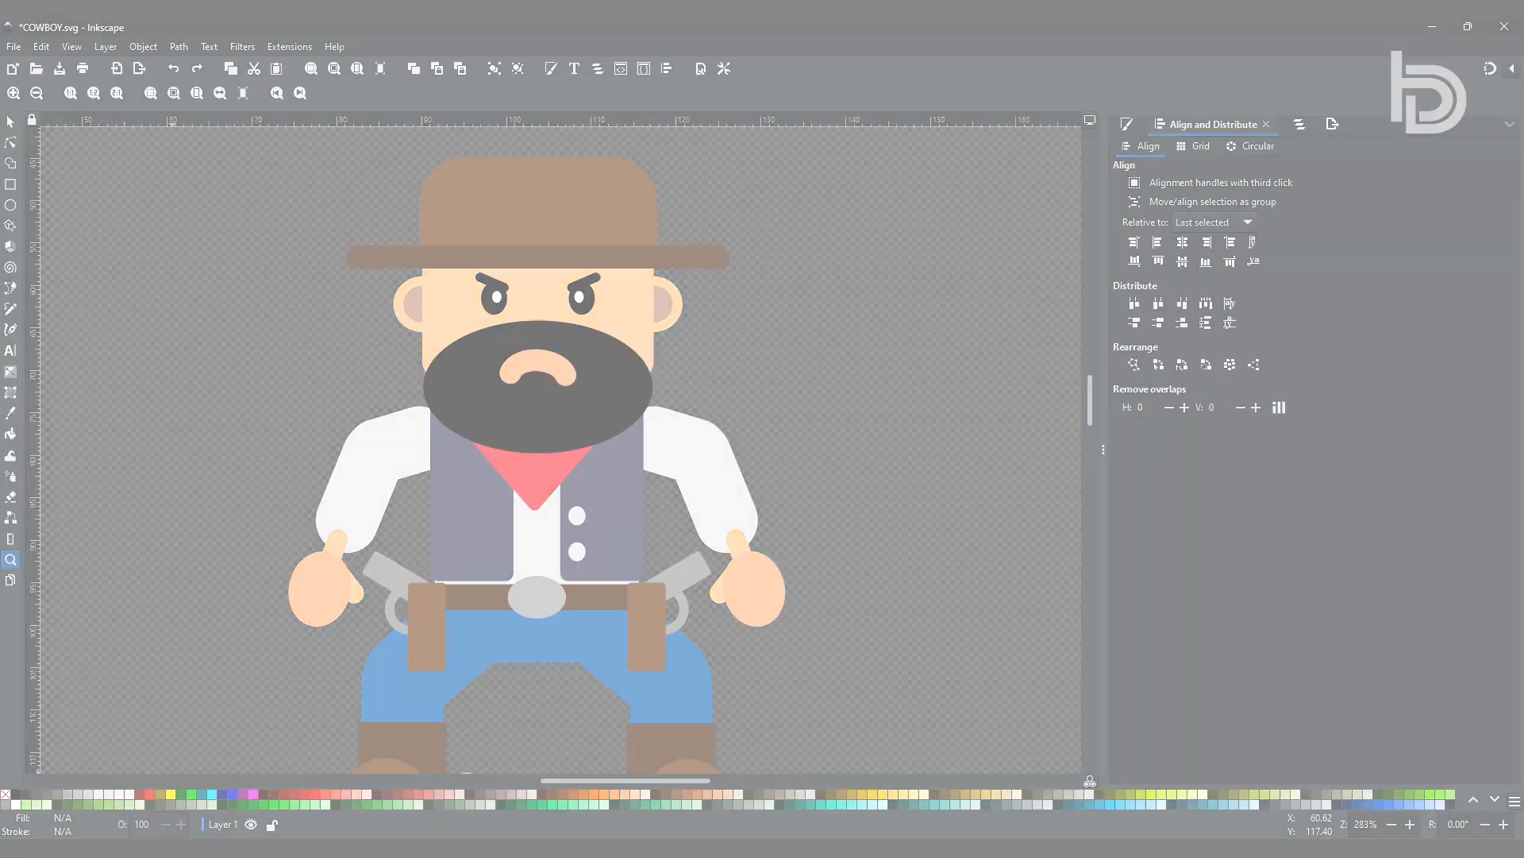